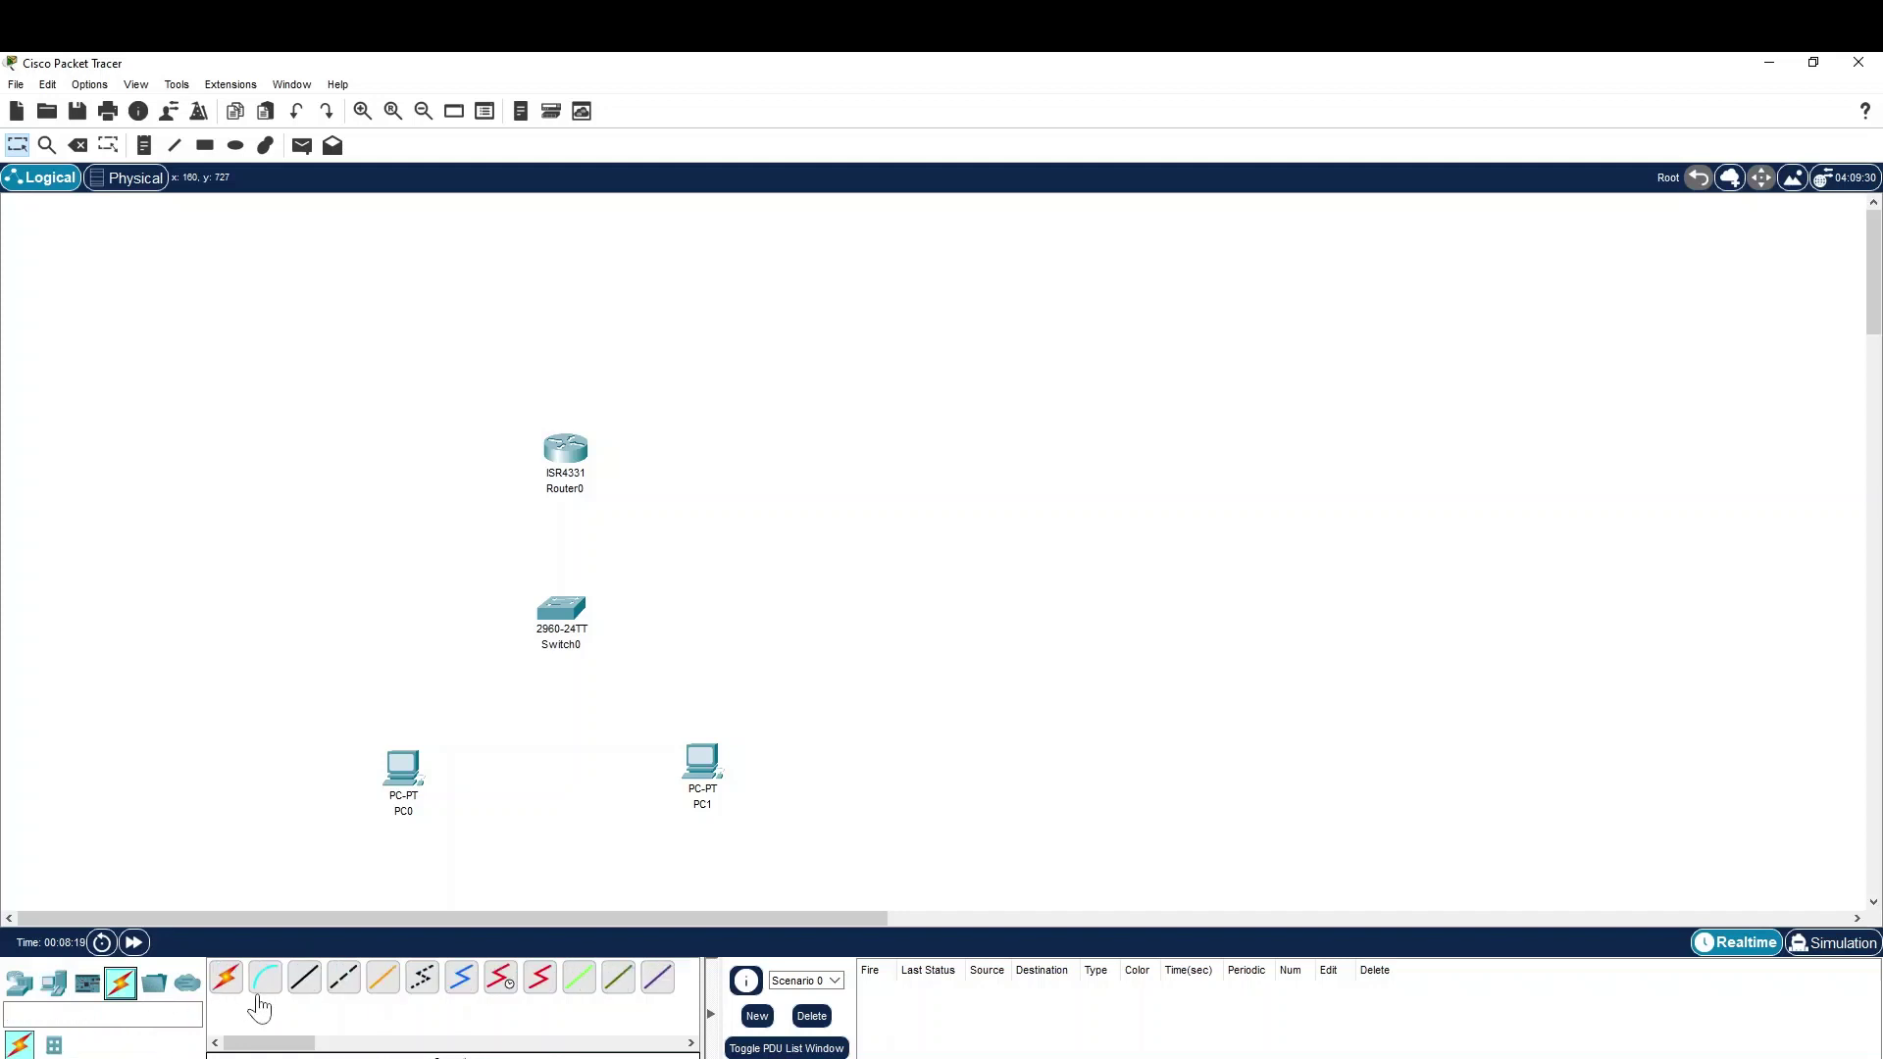
- Cable Router0 to Switch0 and Switch0 to both PC0 and PC1, using automatically chosen connection types
click(225, 977)
click(567, 451)
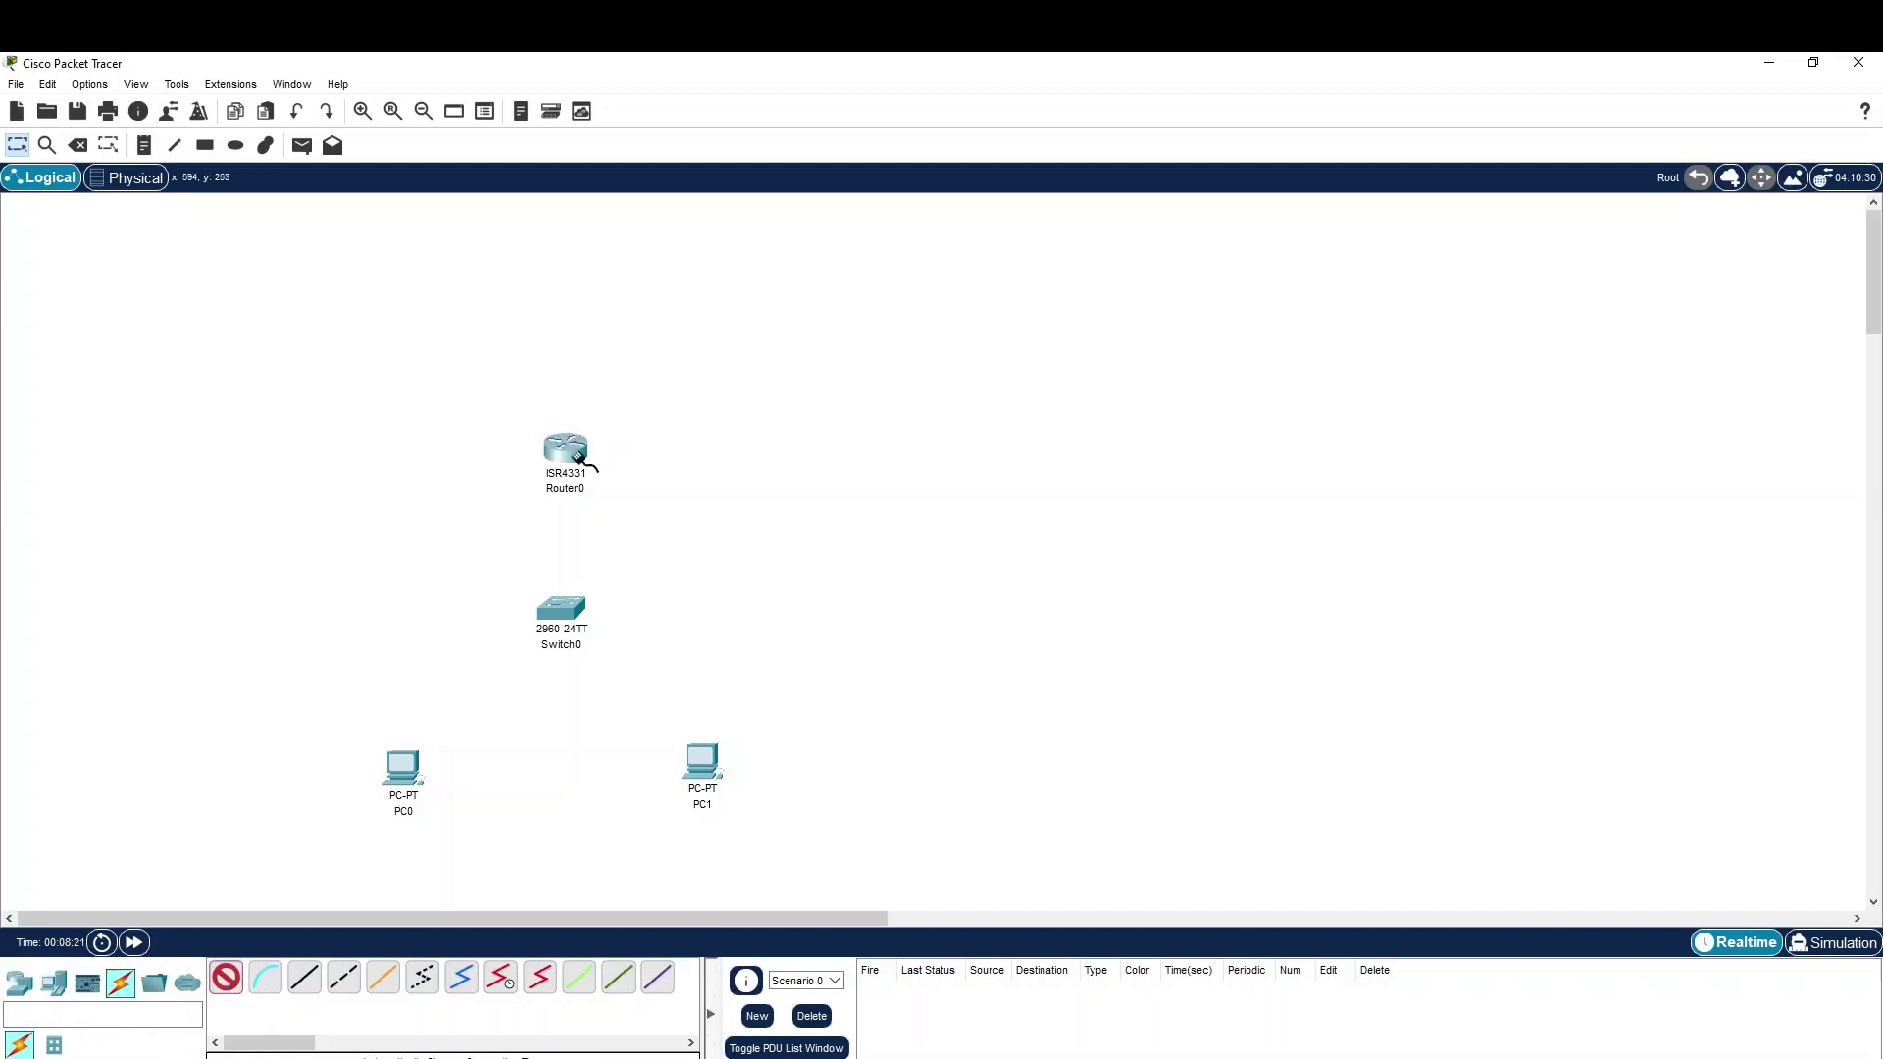
click(560, 606)
click(542, 612)
click(400, 778)
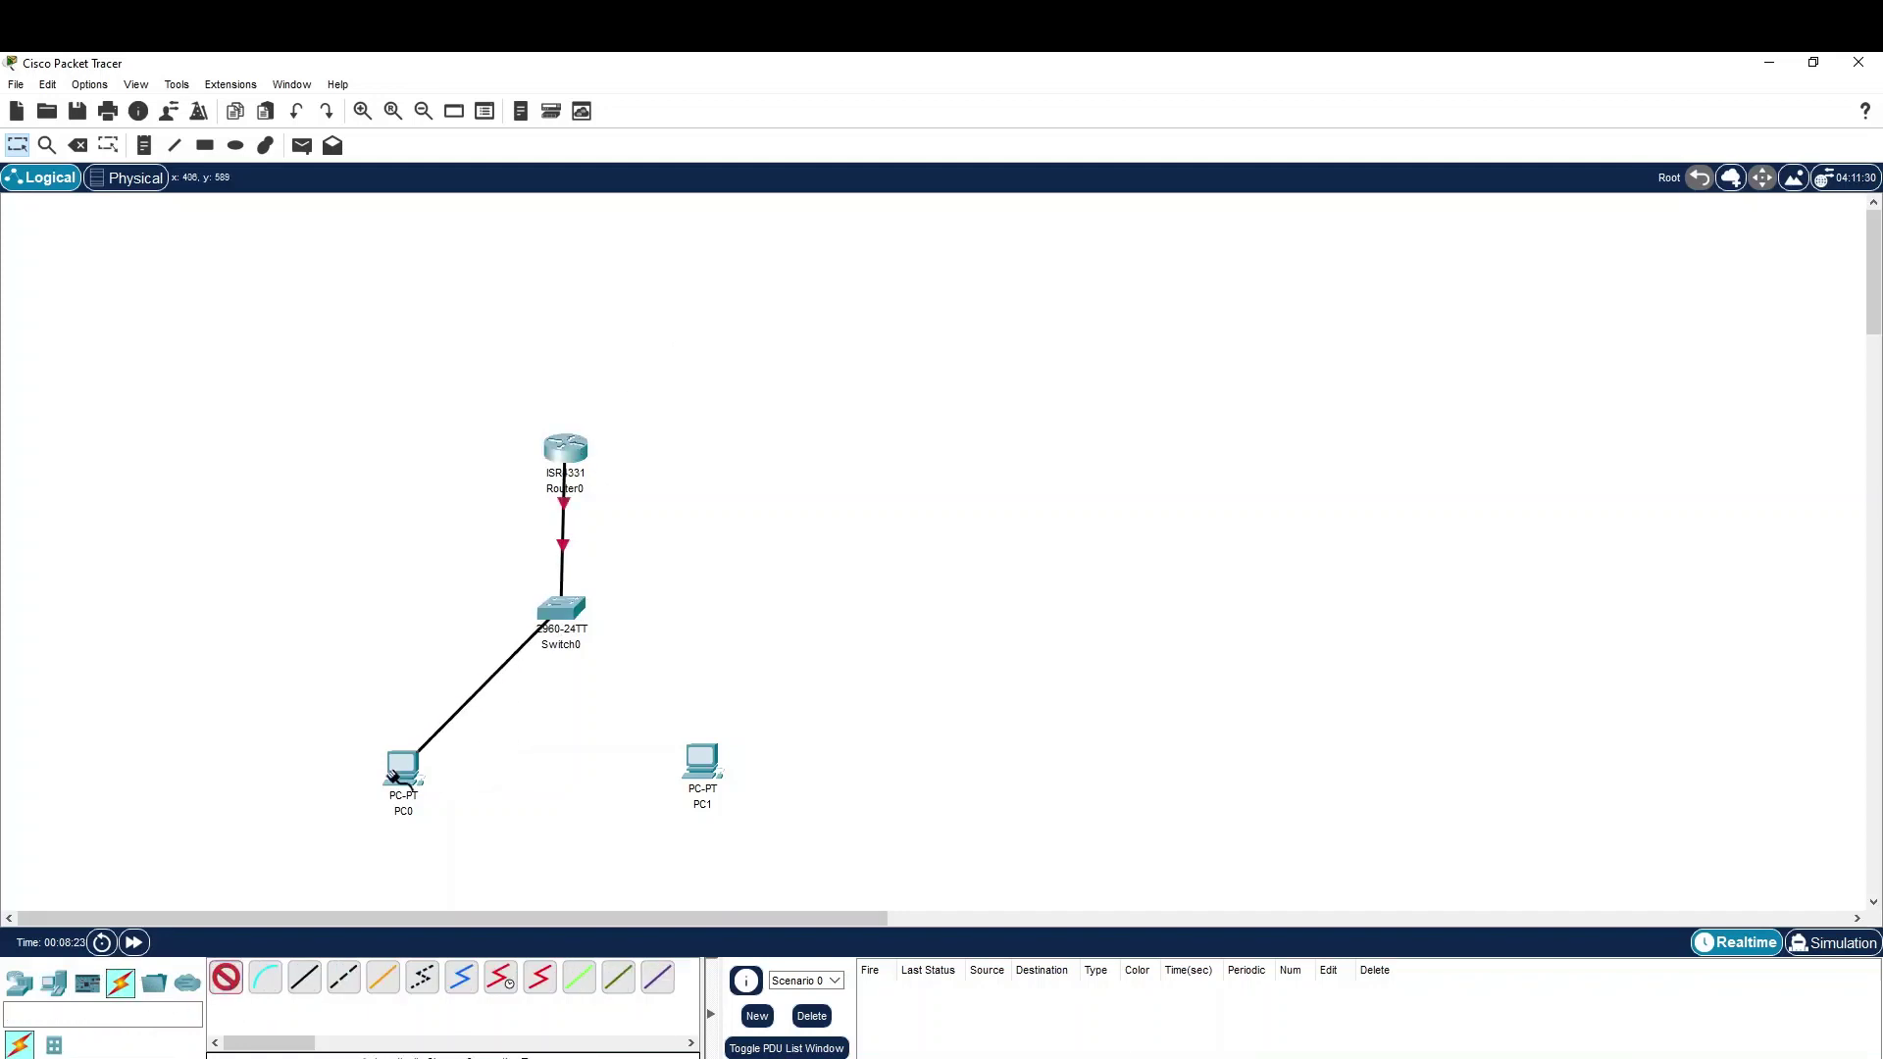
click(569, 614)
click(701, 785)
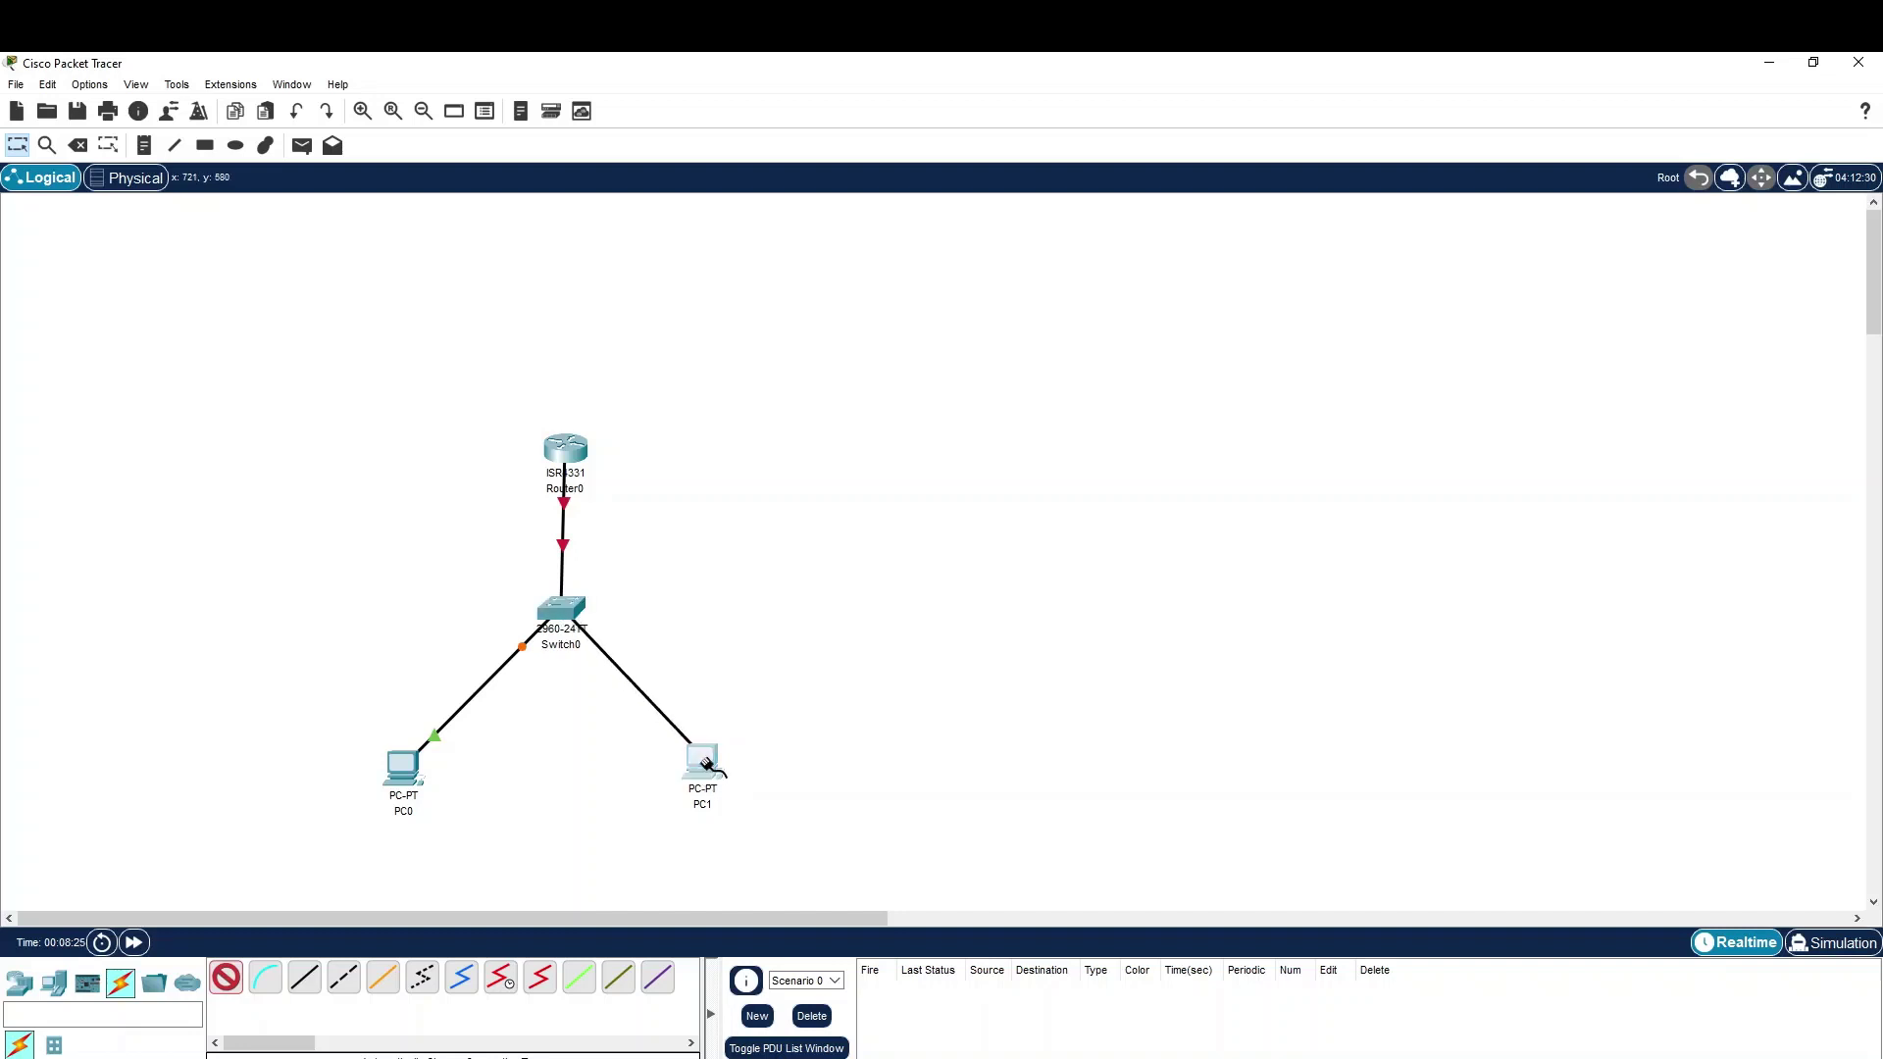
click(225, 977)
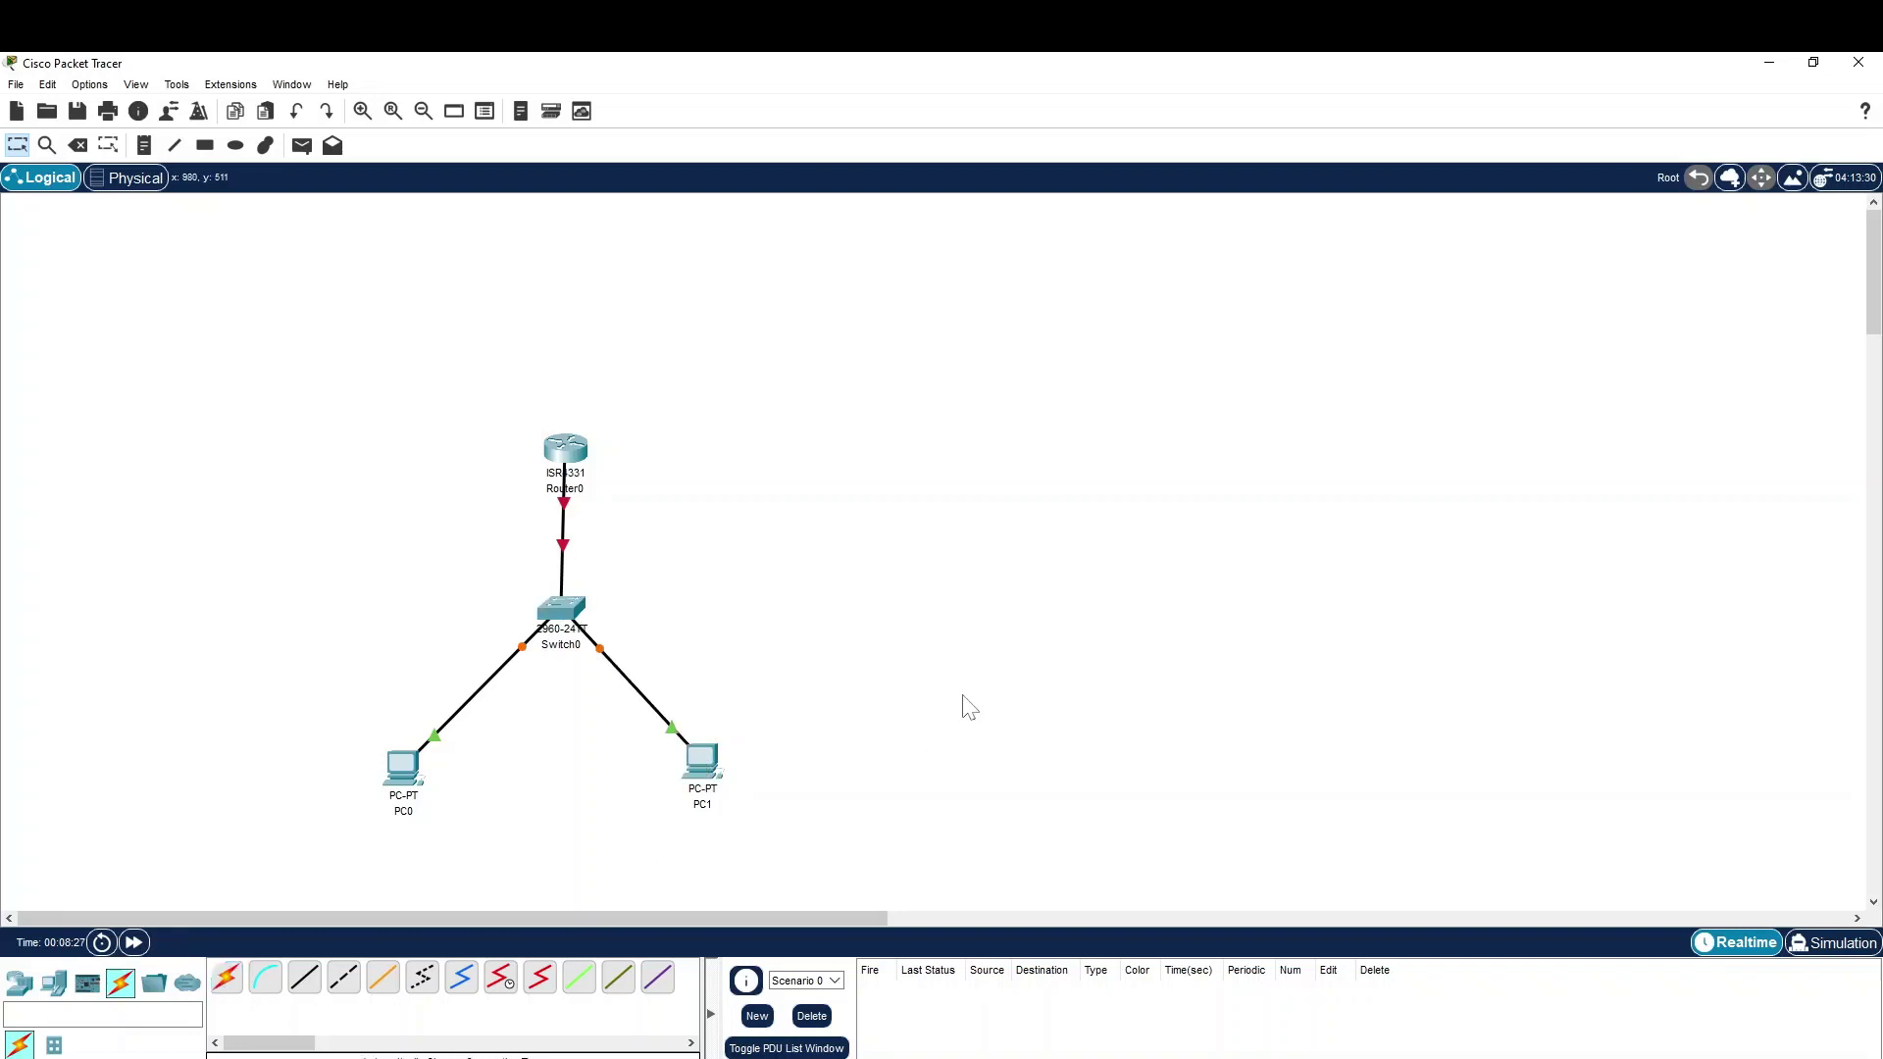
- Place a note beside the Switch0–PC0 link reading "VLAN10" with "10.0.10.0/24" on a second line
click(143, 145)
click(400, 650)
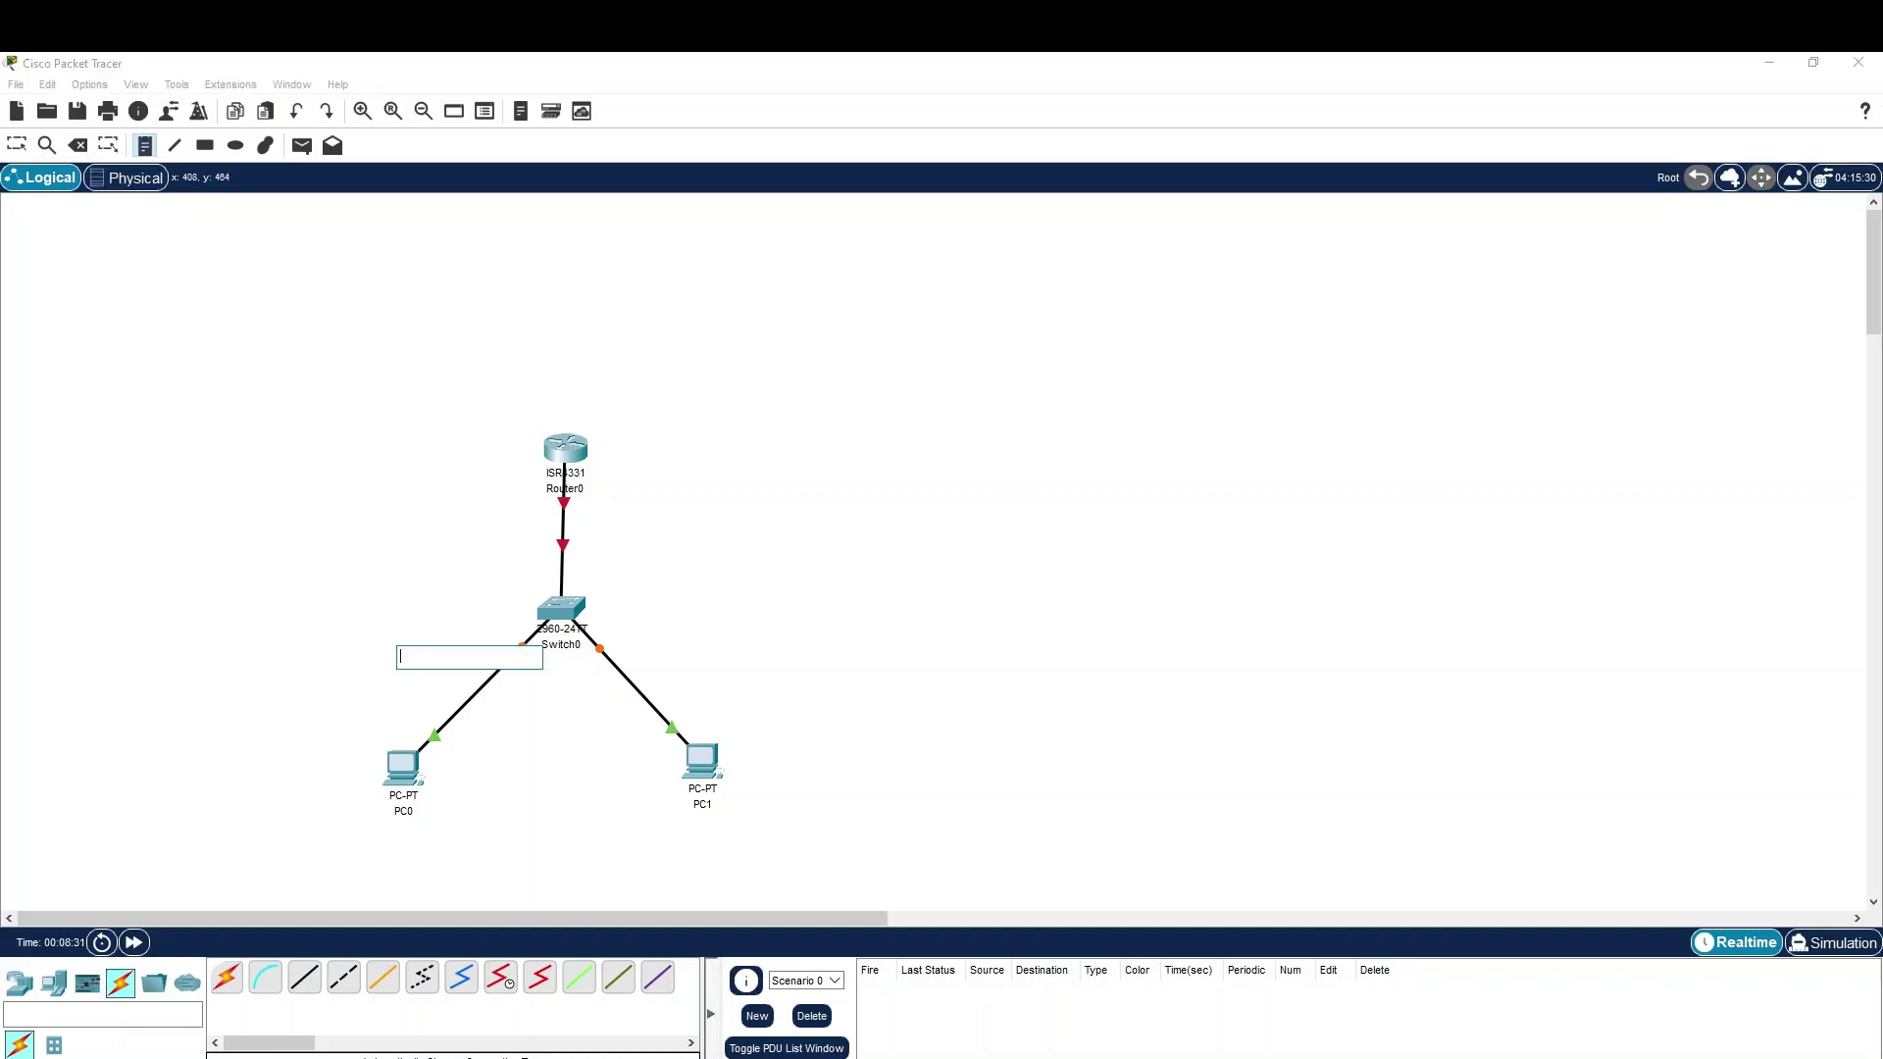
text(VLAN10)
key(Return)
text(10.0.10.0/24)
- Place a note beside the Switch0–PC1 link reading "vlan20" with "10.0.11.0/24" on a second line
click(628, 651)
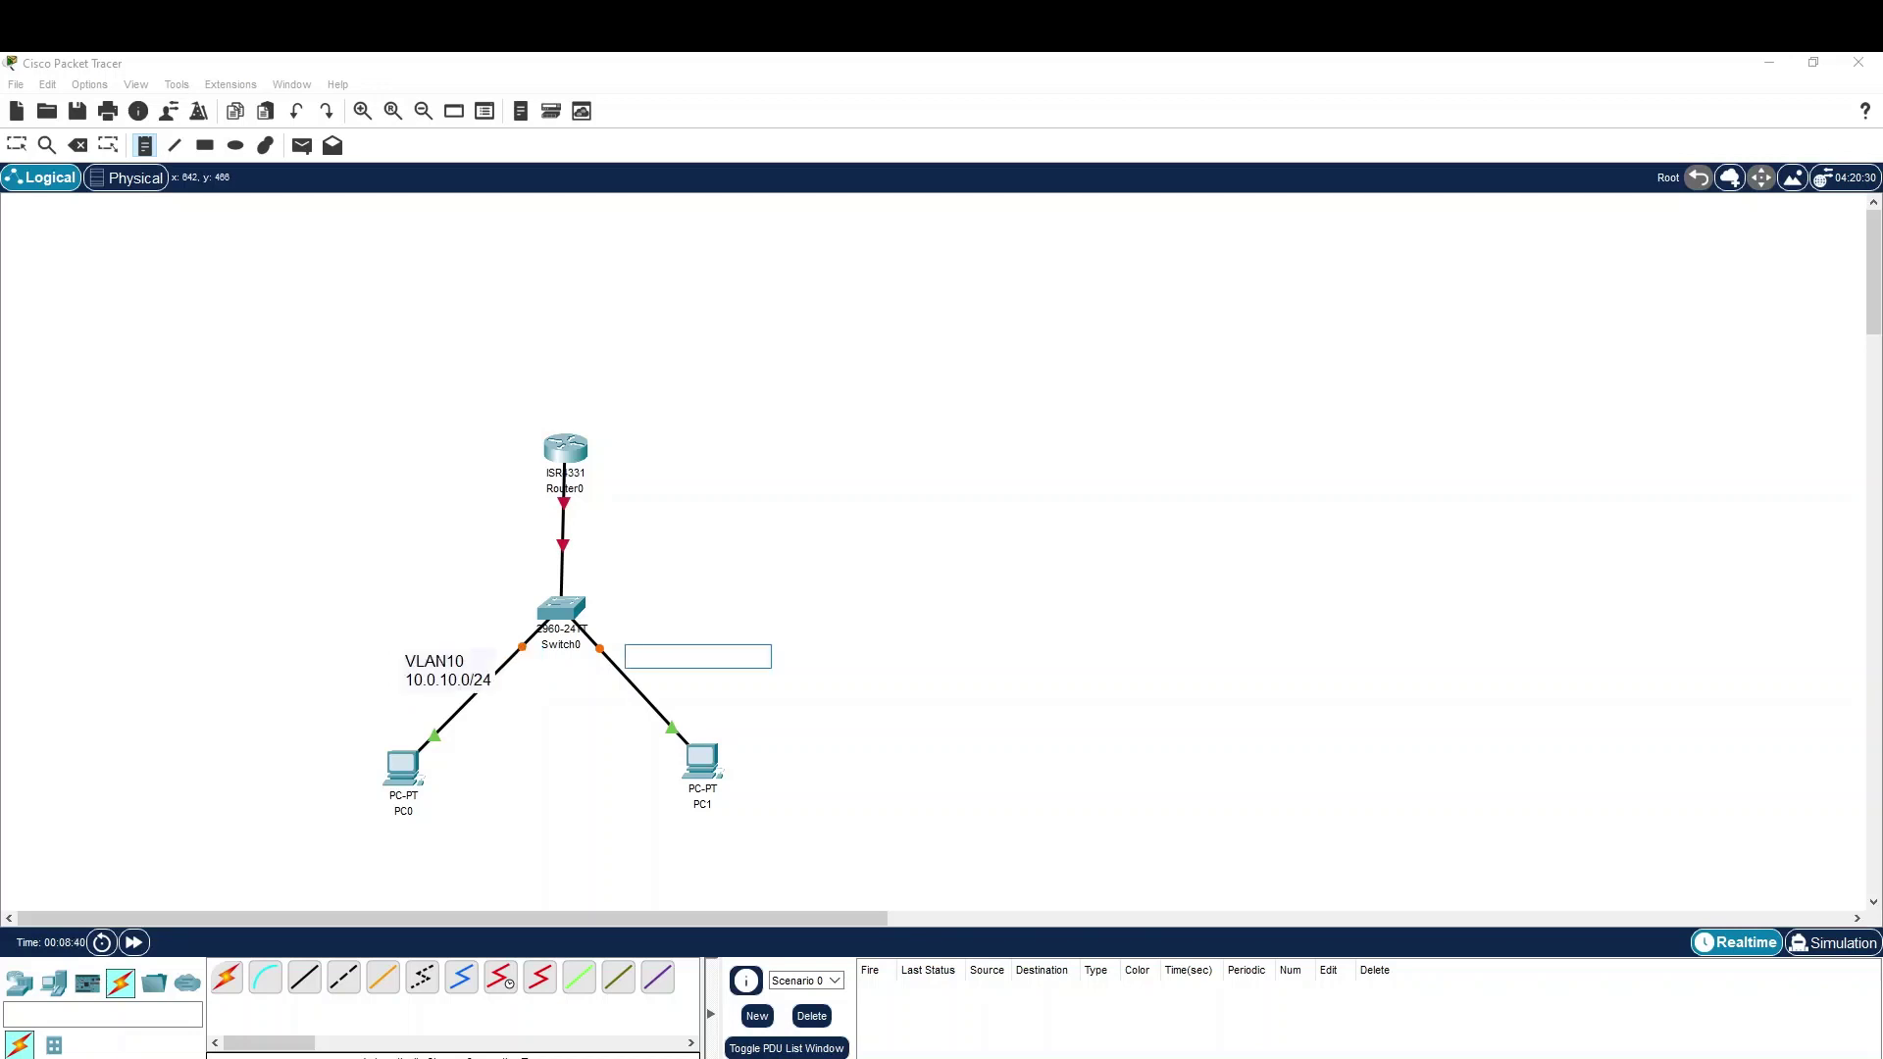
text(vlan 20)
key(Return)
text(10.0.11.0/24)
click(918, 725)
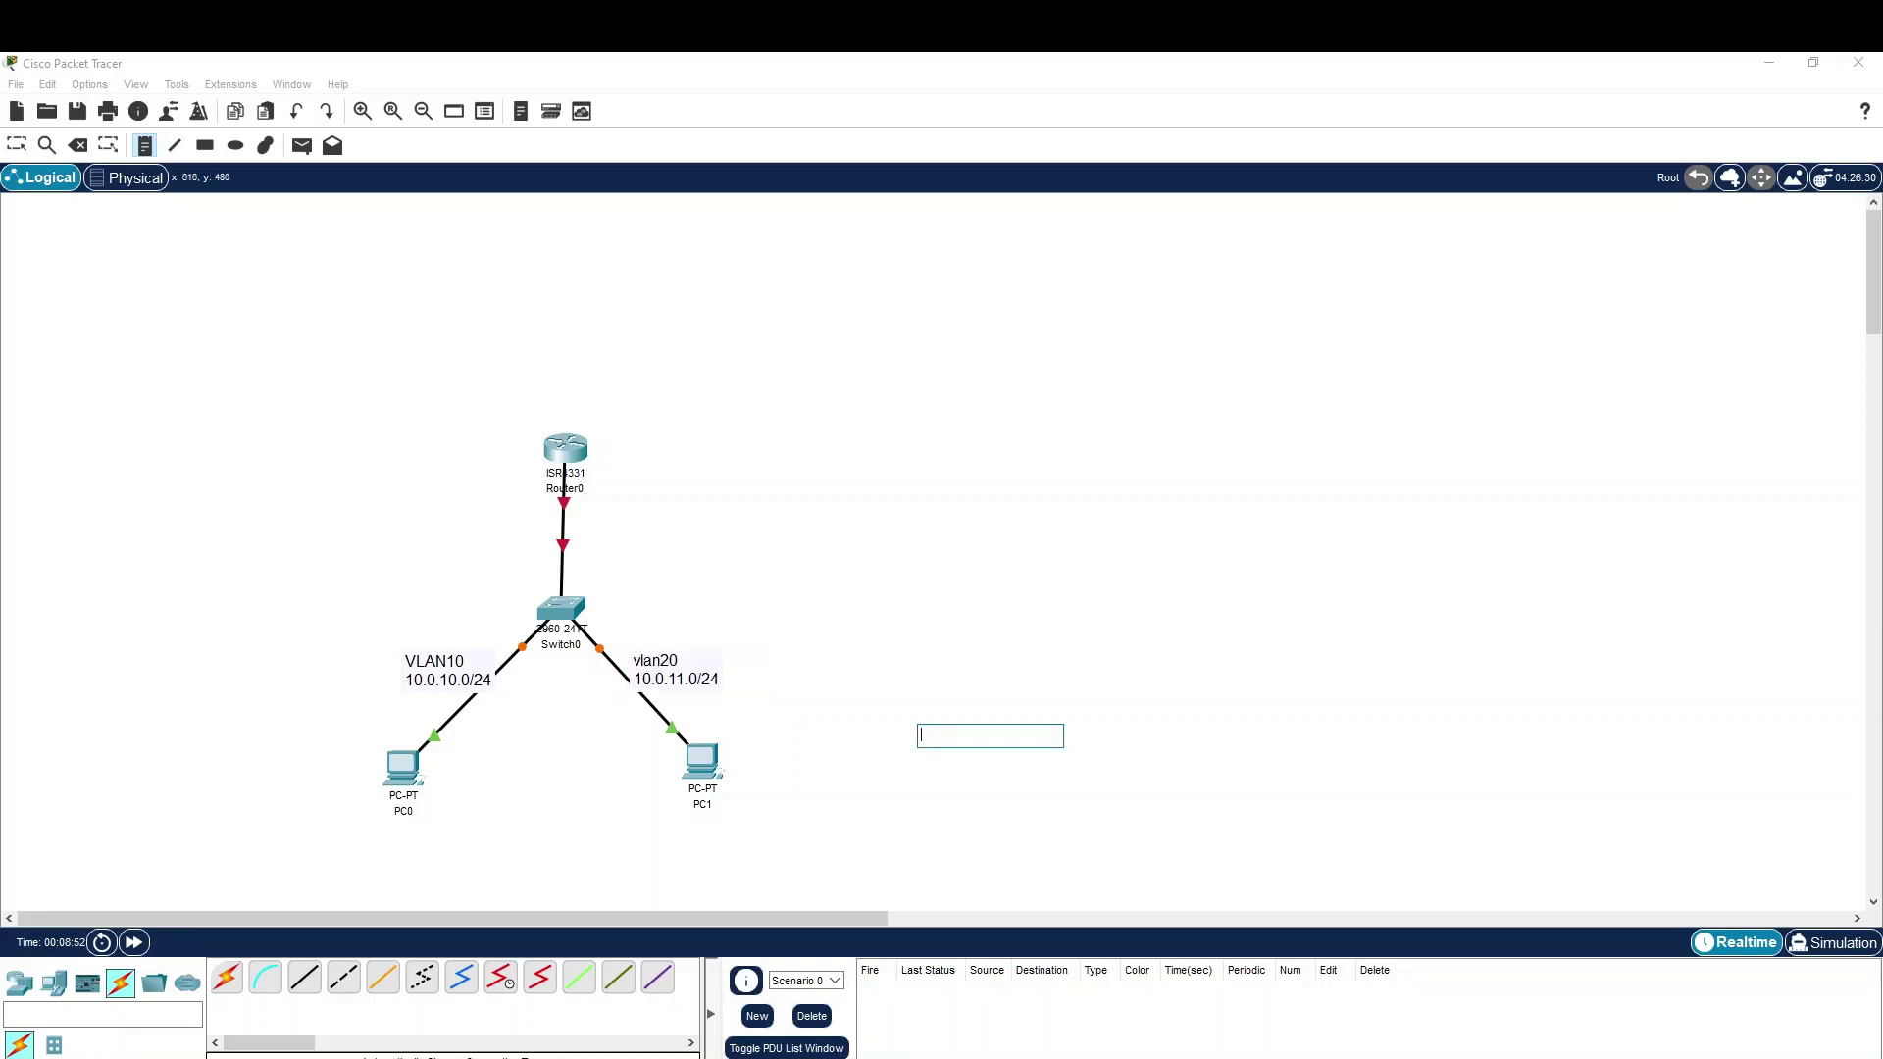
- Add a two-line note beside Router0 reading "10.0.10.1 - vlan 100" and "10.0.11.1 - vlan 200", and return to selection mode
click(613, 470)
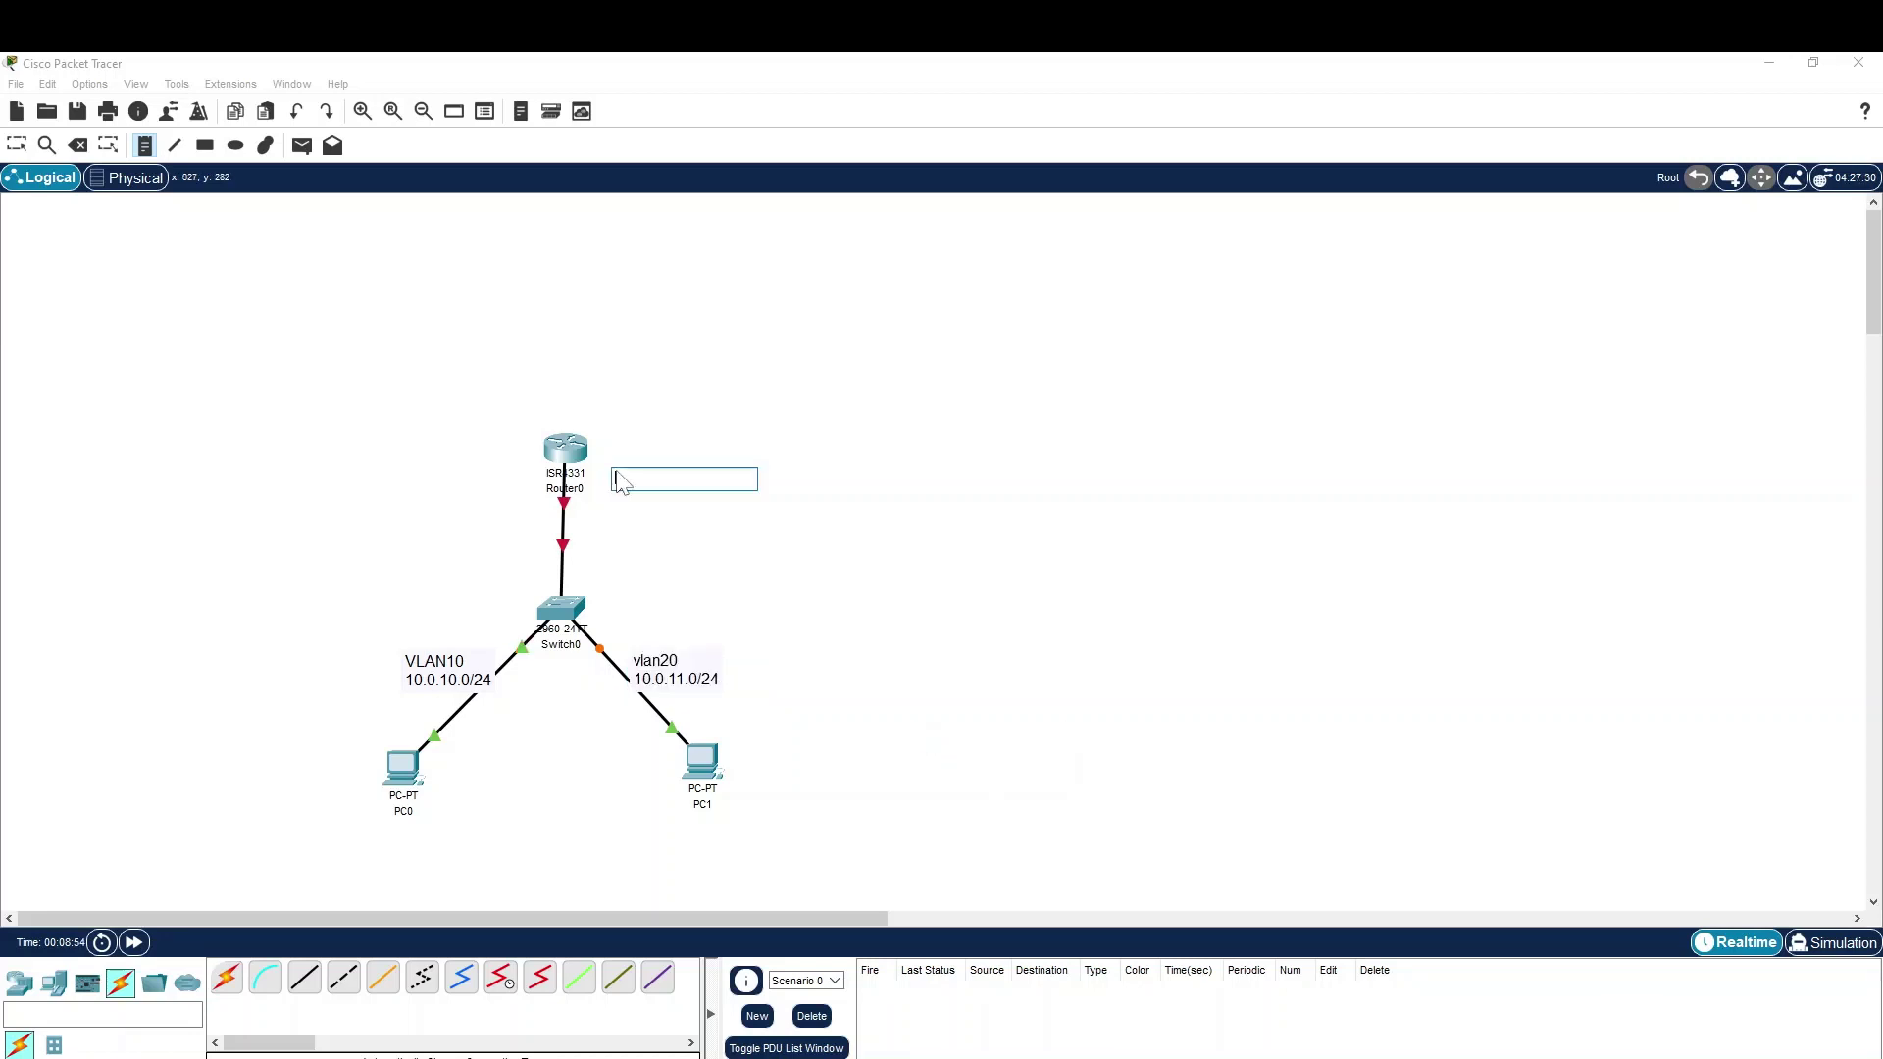
text(10.0.10.1)
key(Return)
text(vla)
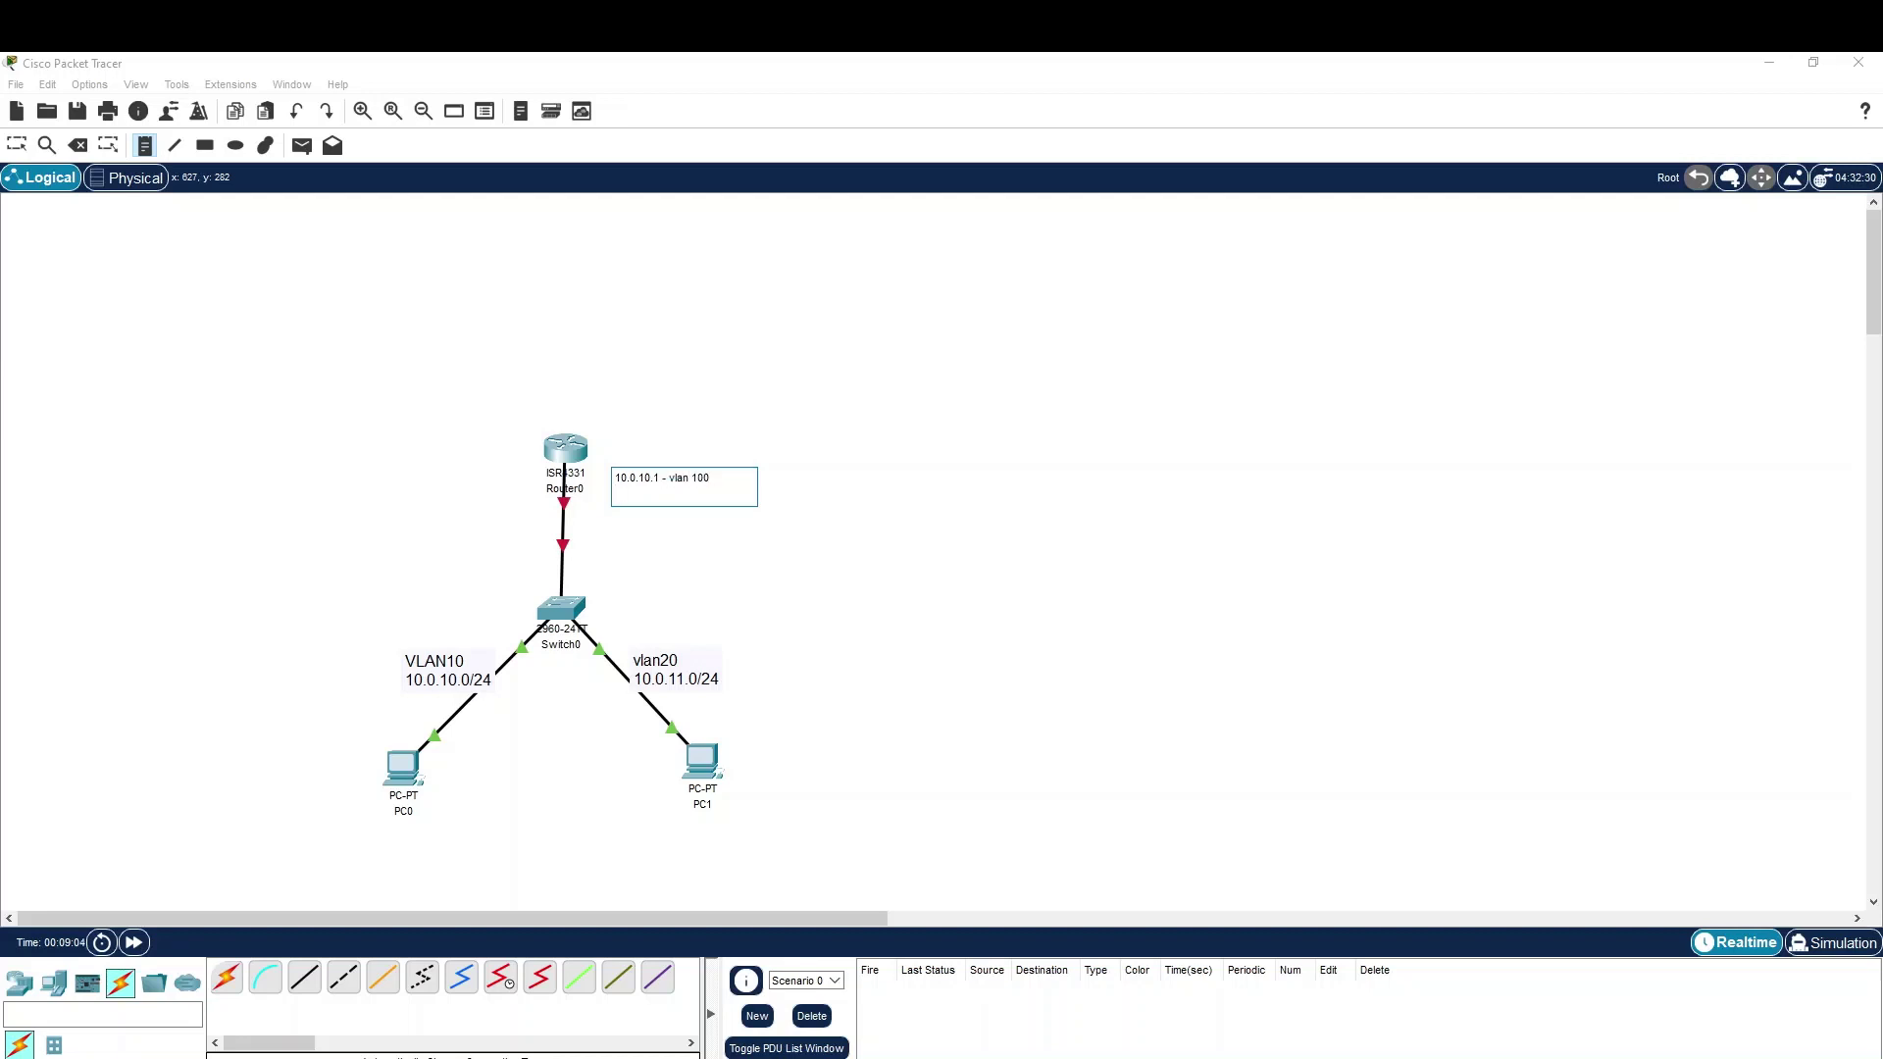
text(n 100)
key(Return)
text(10.0.11.1 - vlan 200)
click(765, 580)
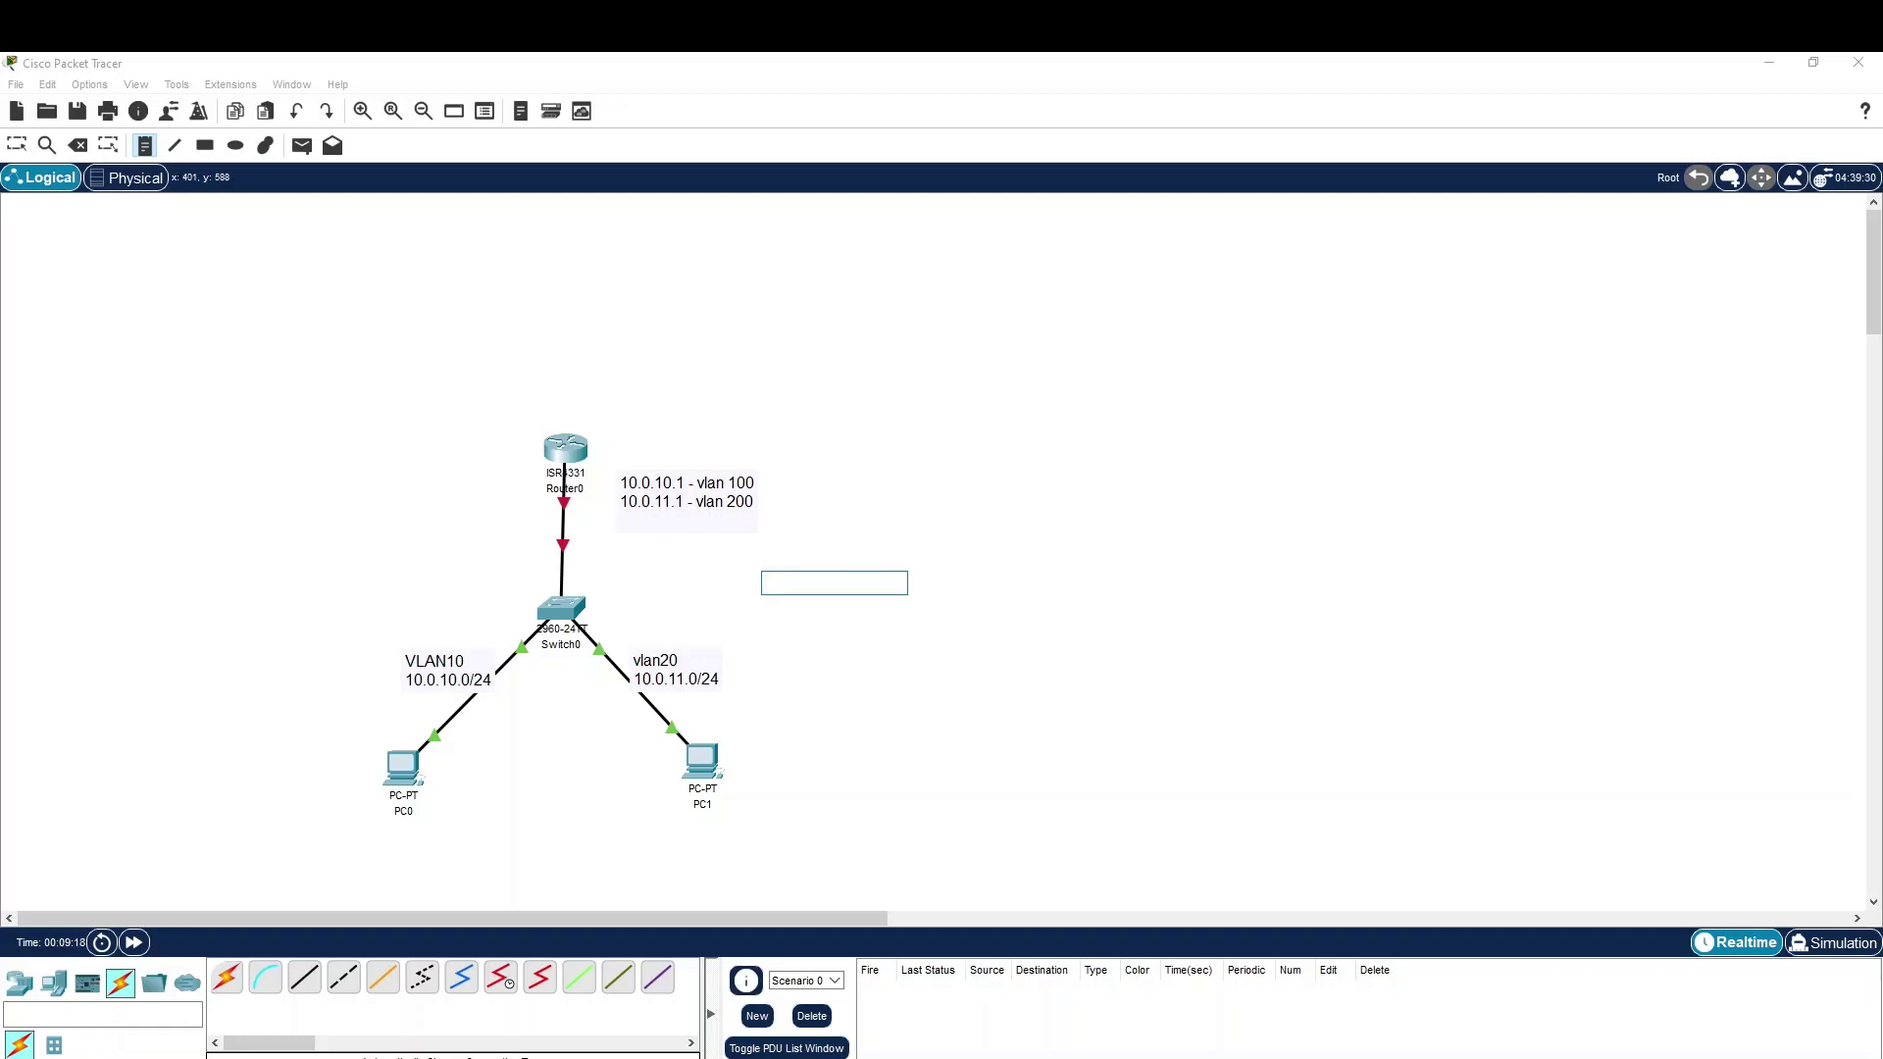
click(397, 777)
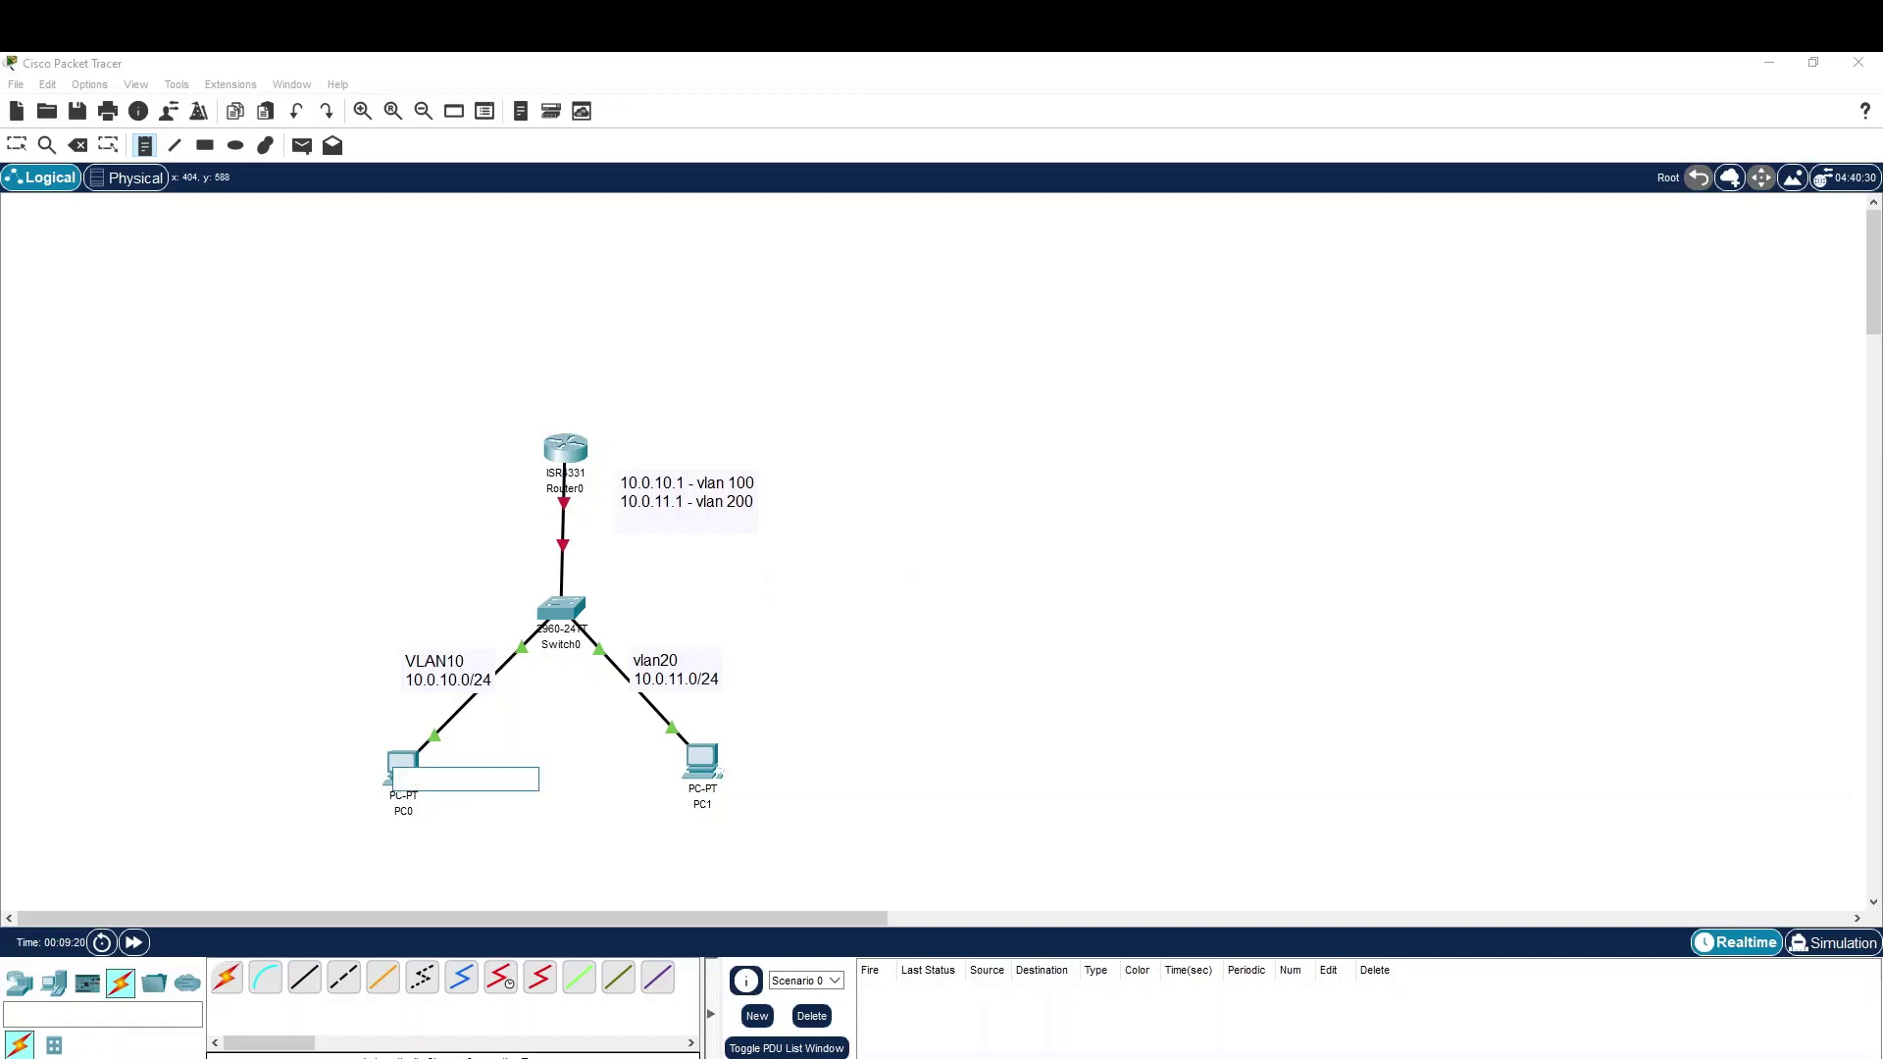
click(378, 409)
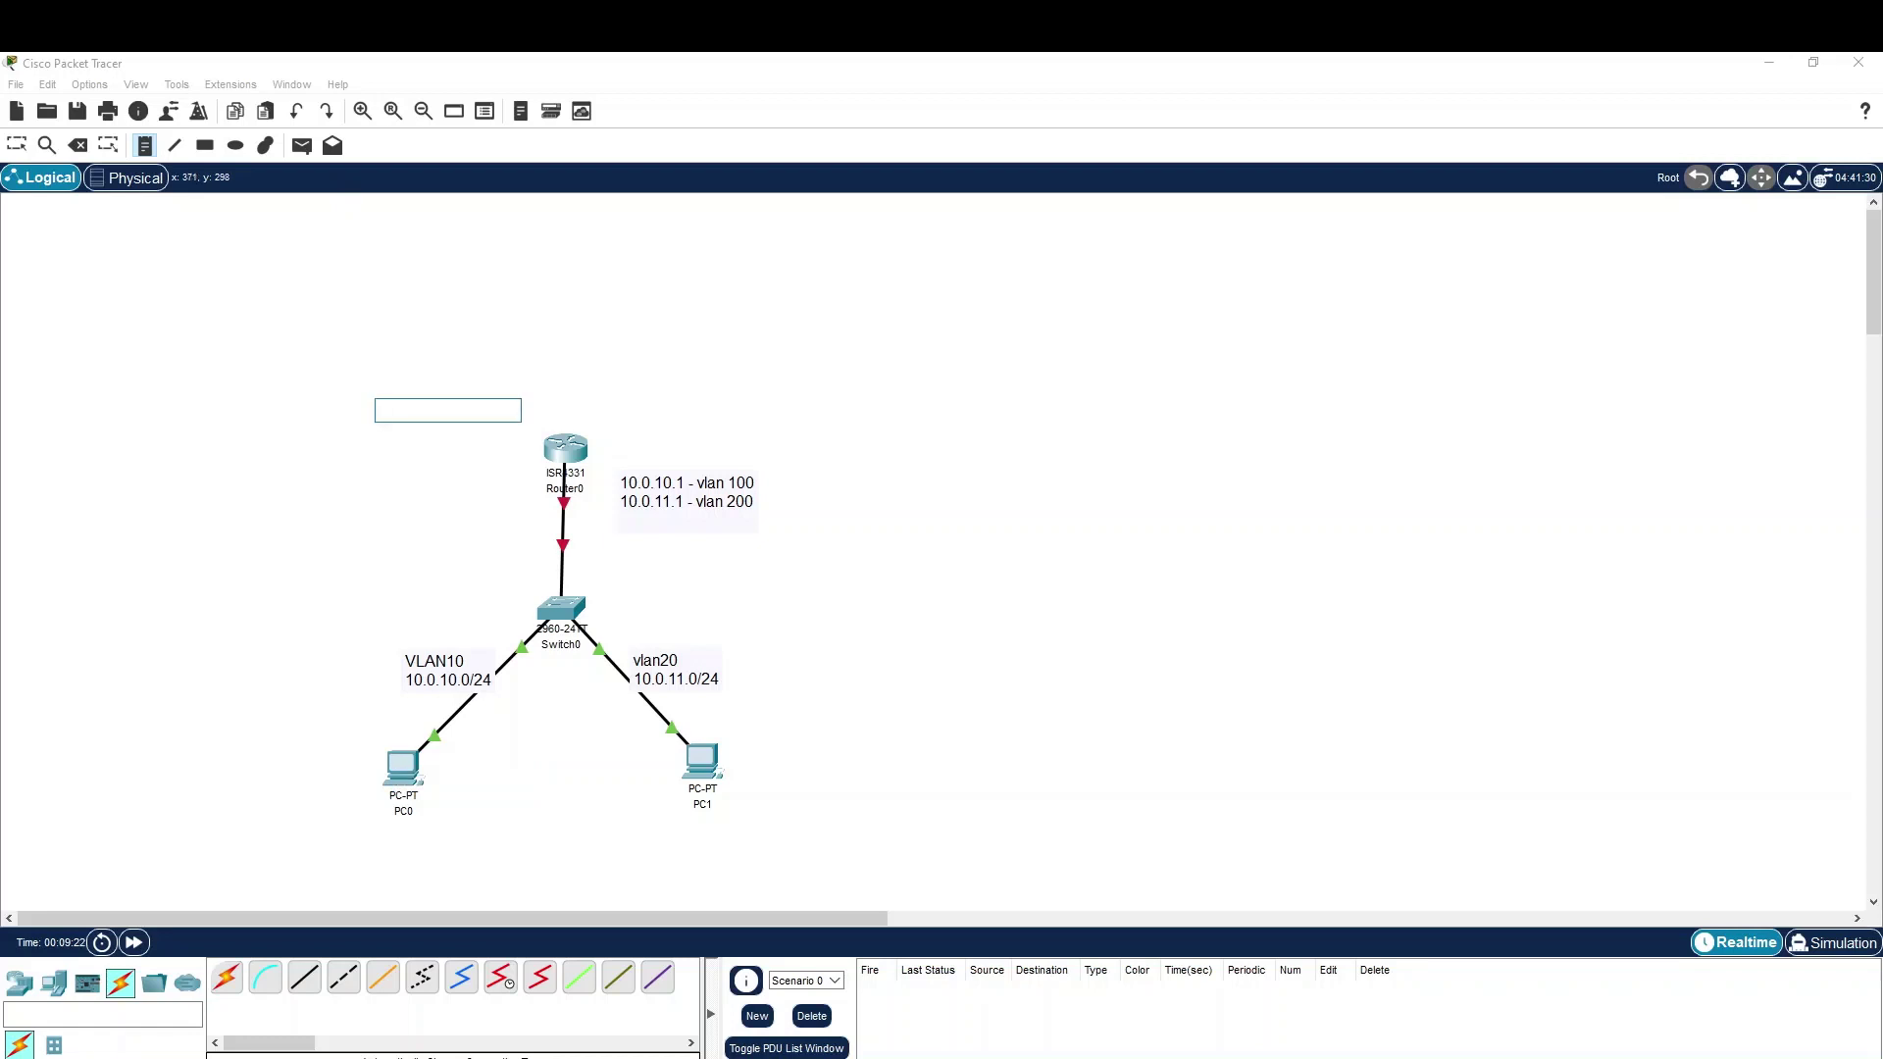
click(17, 145)
- Assign PC0 the static IPv4 address 10.0.10.2 in its IP configuration, accepting the default subnet mask
click(404, 770)
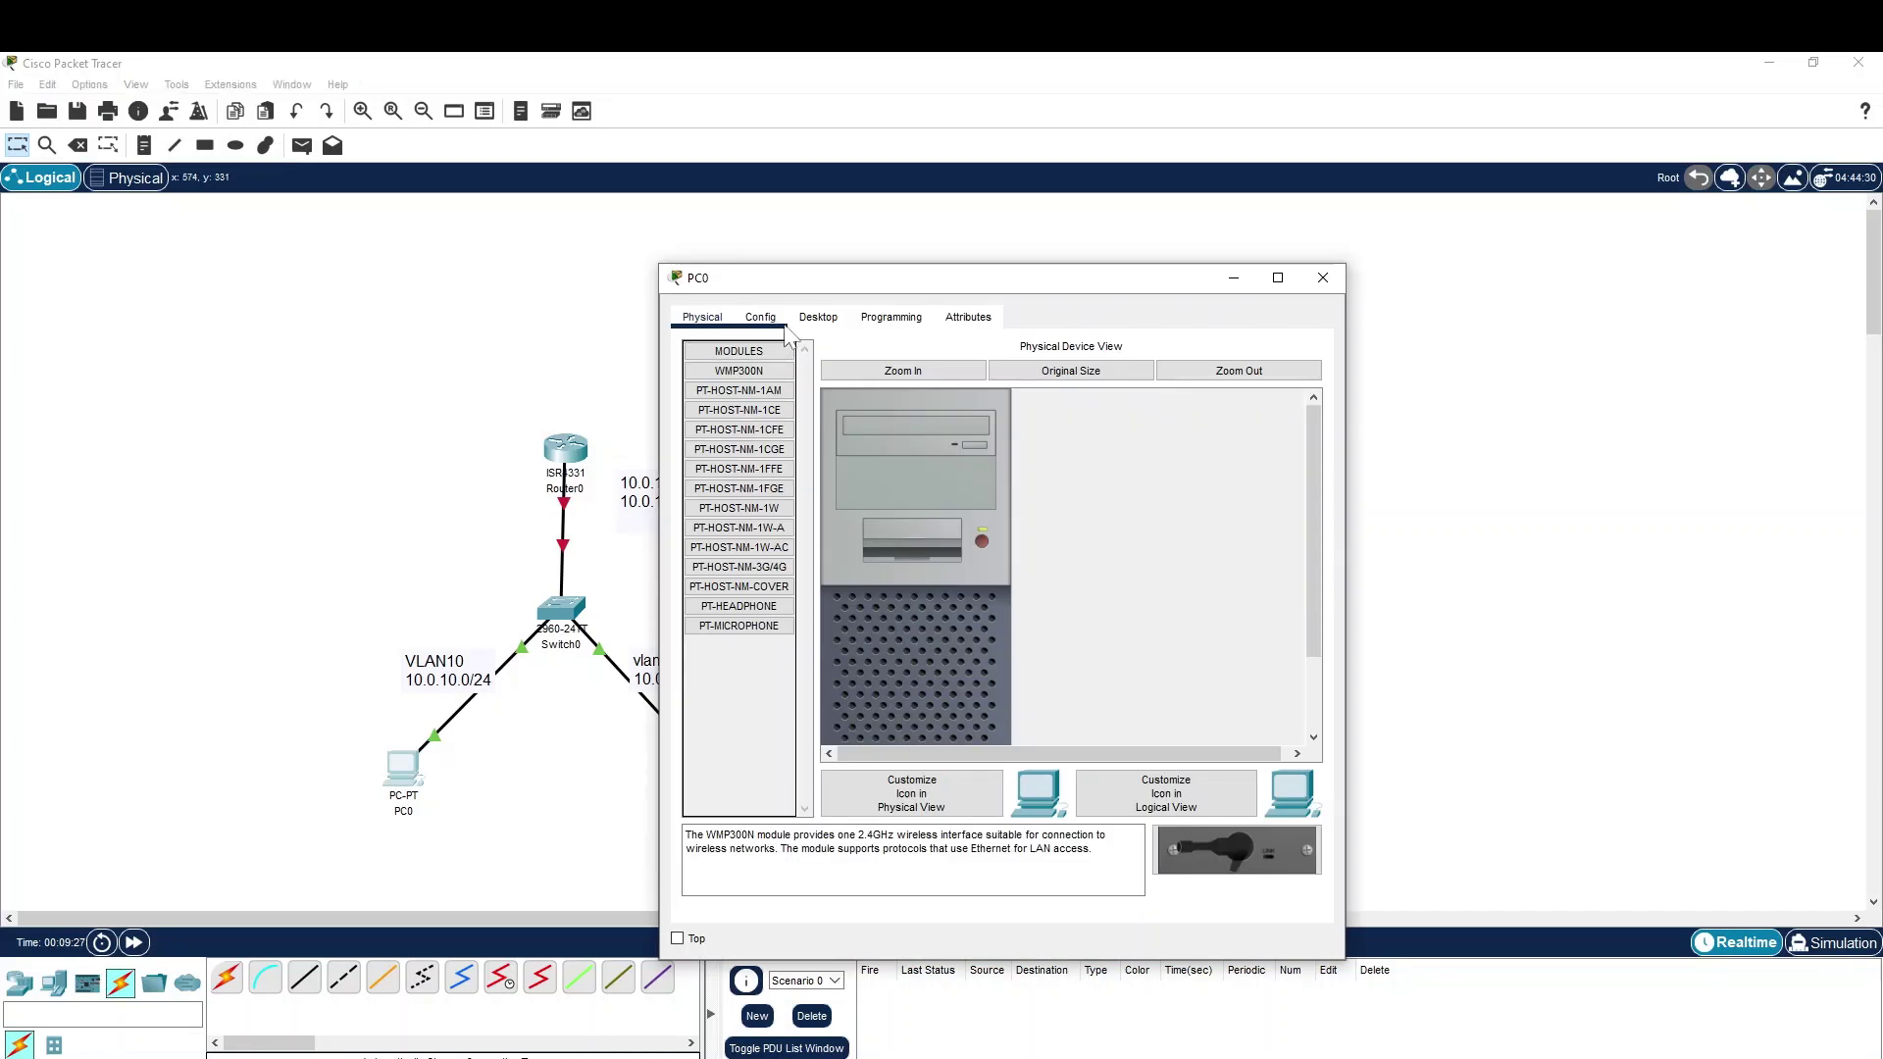
click(818, 318)
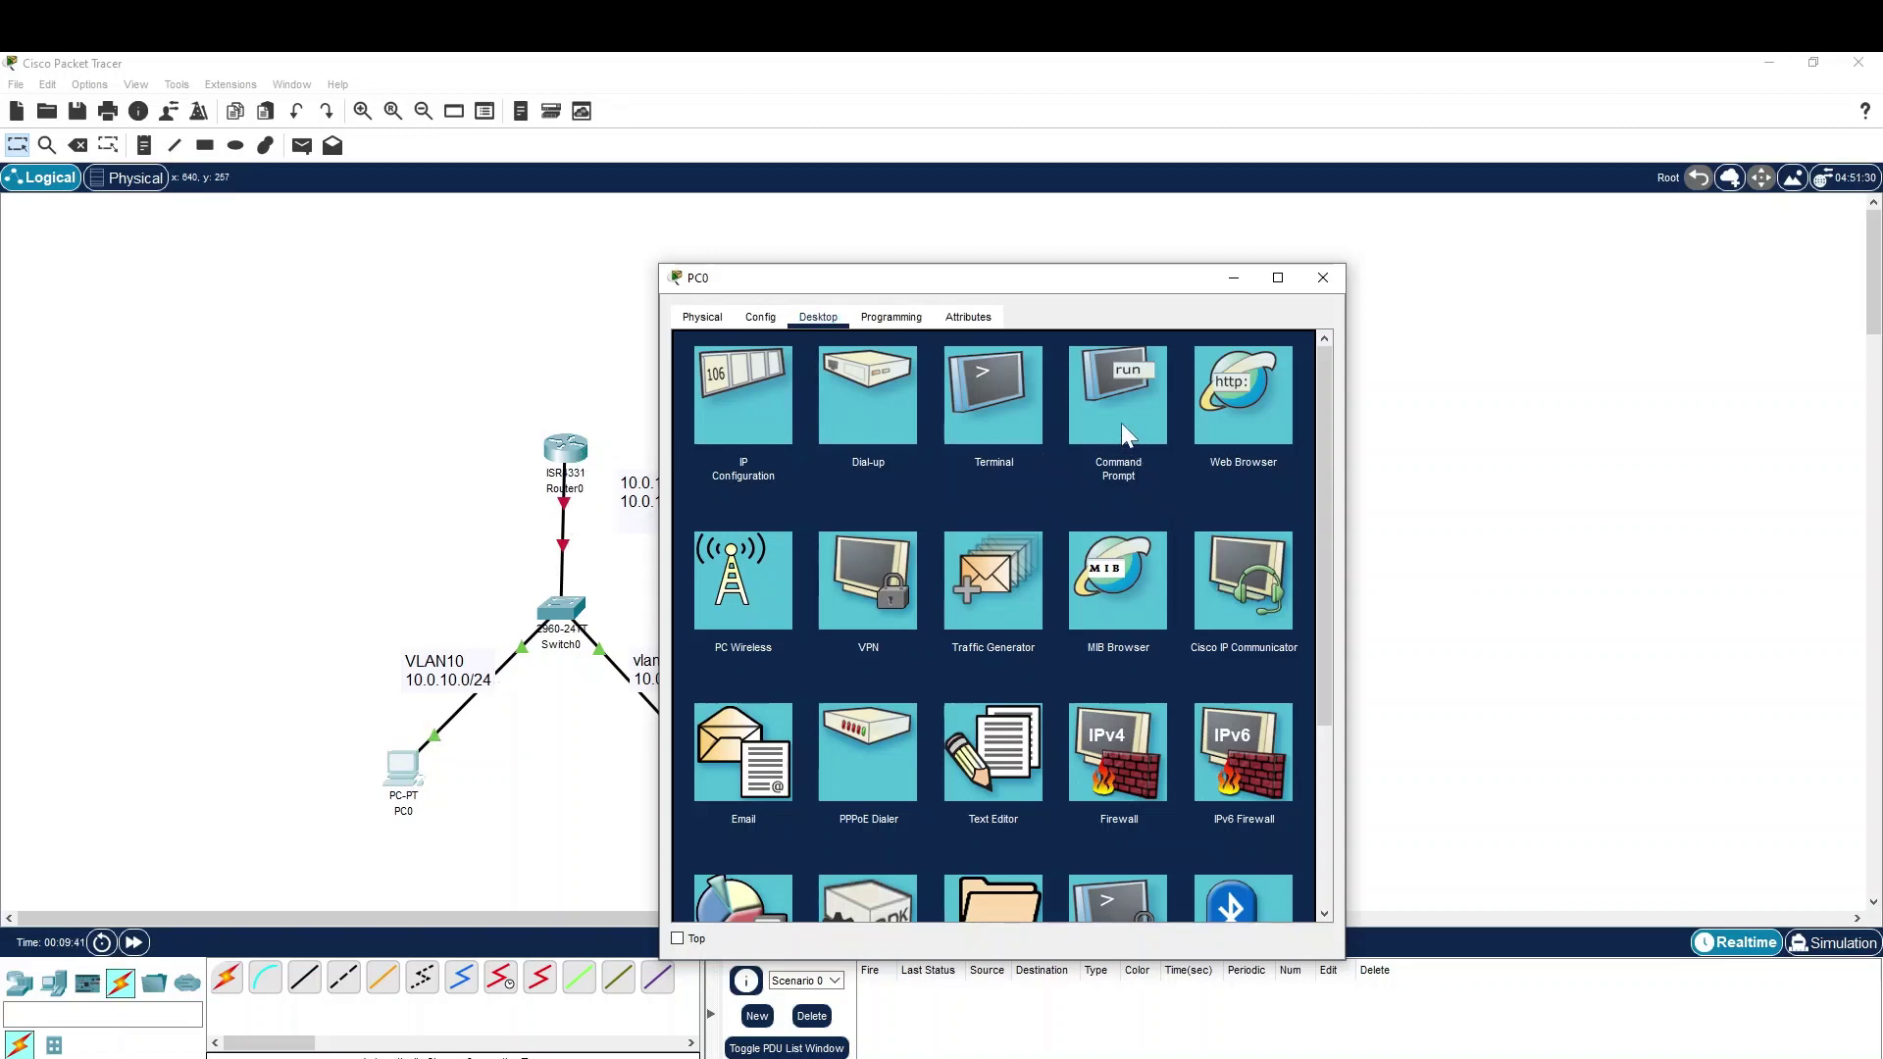
click(732, 425)
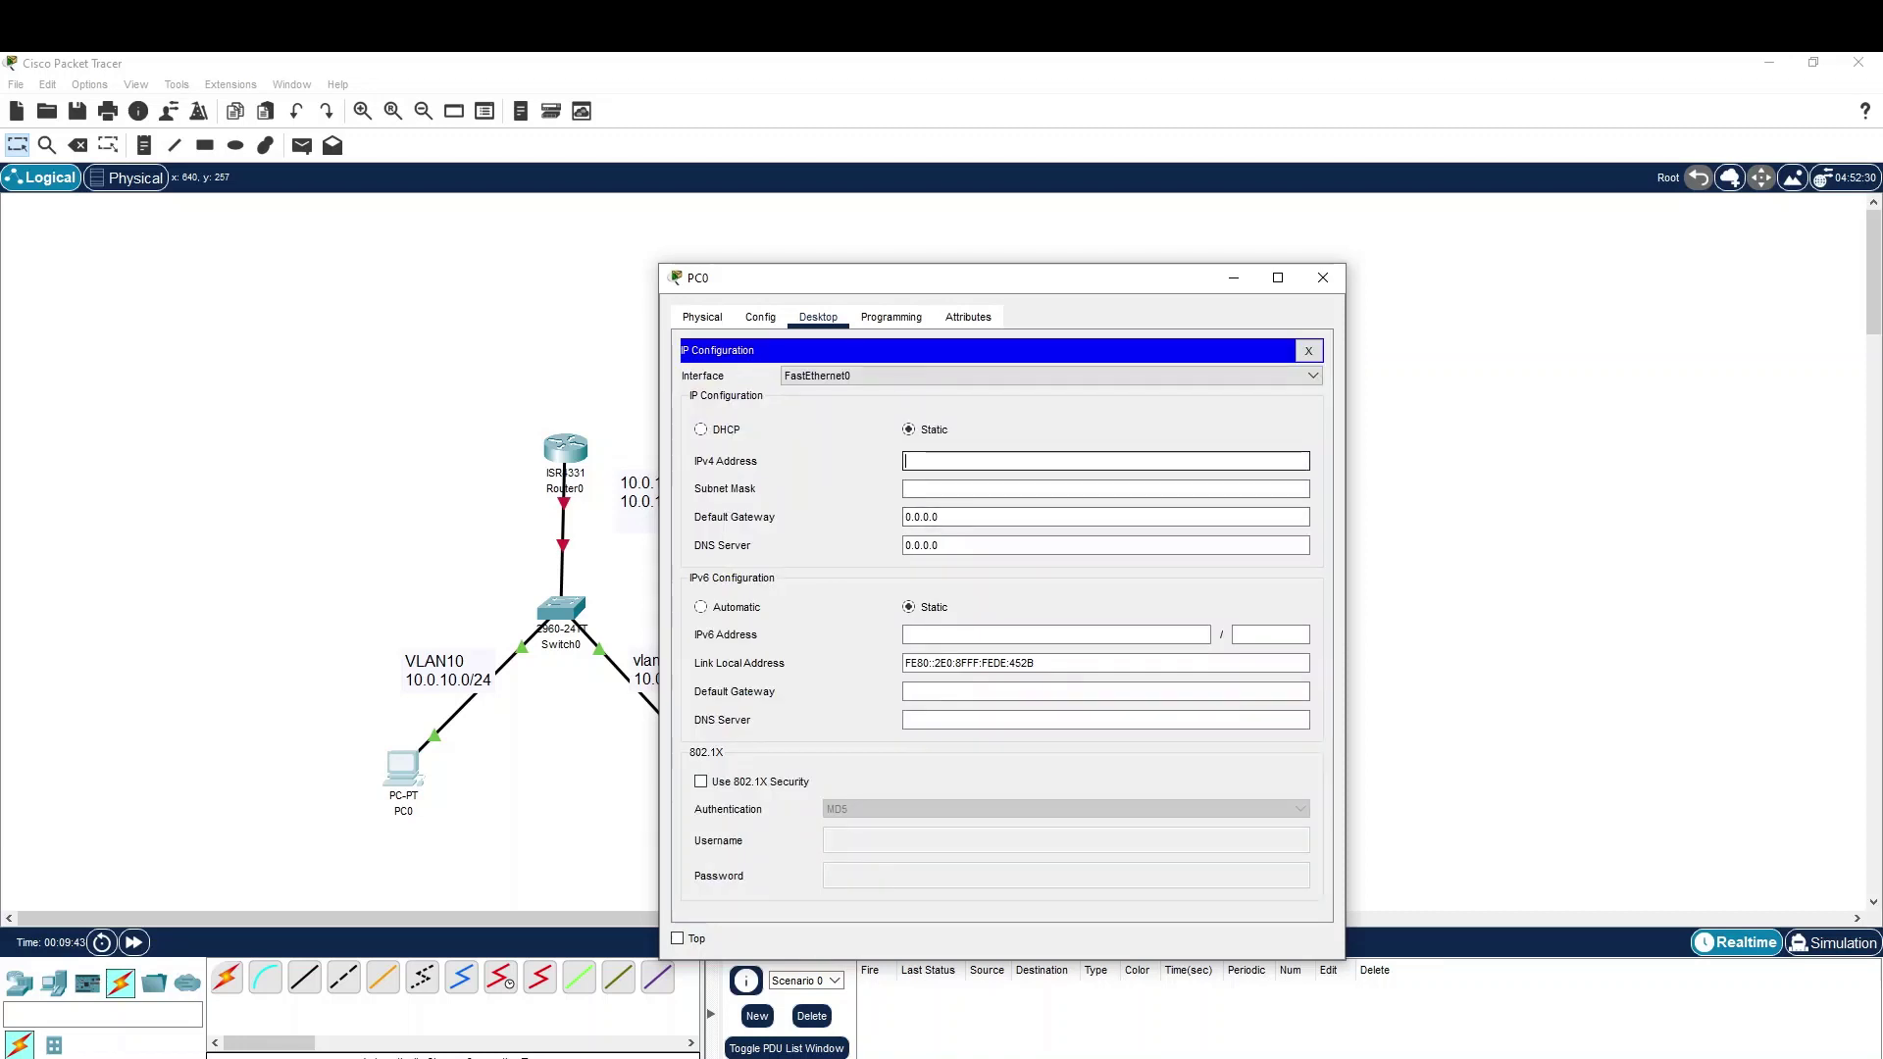
text(10.0.10.2)
key(Tab)
key(Tab)
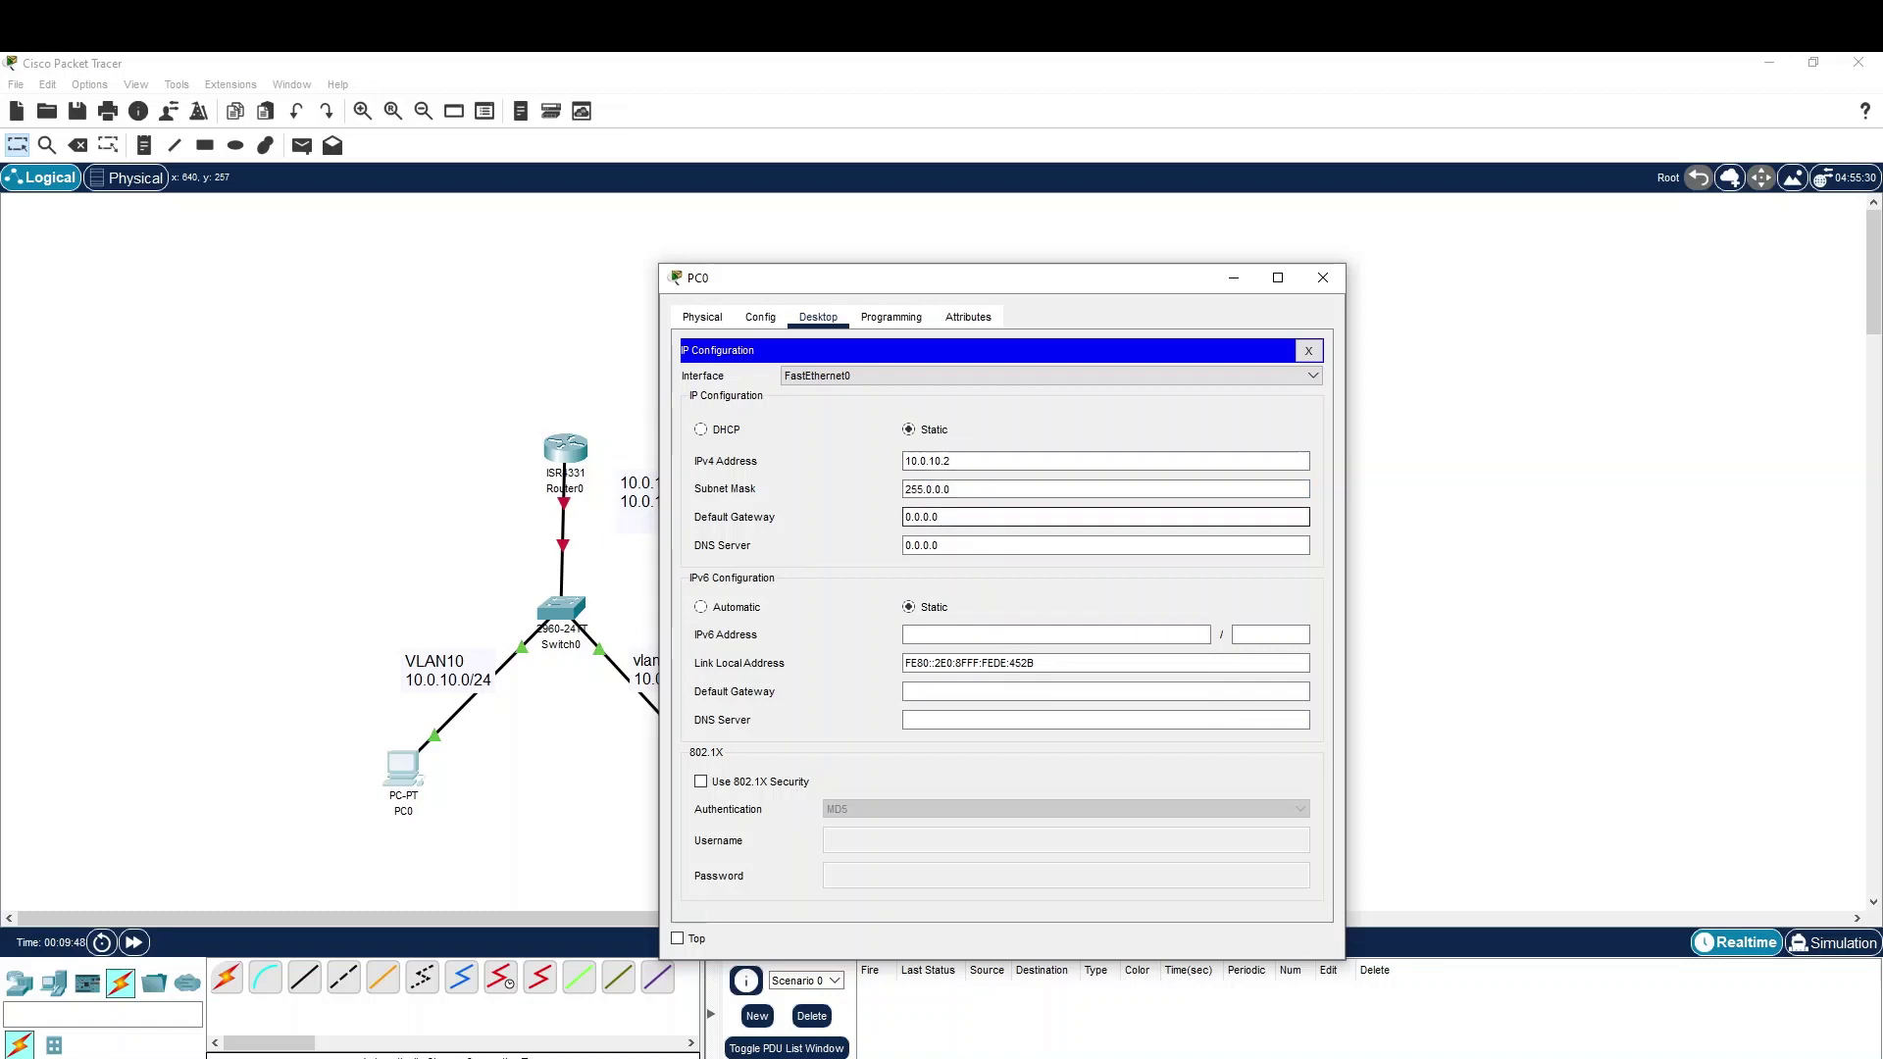
- Set PC0's default gateway to 10.0.10.1, keep the FastEthernet0 interface, and close PC0's configuration
key(ctrl+a)
text(10.0)
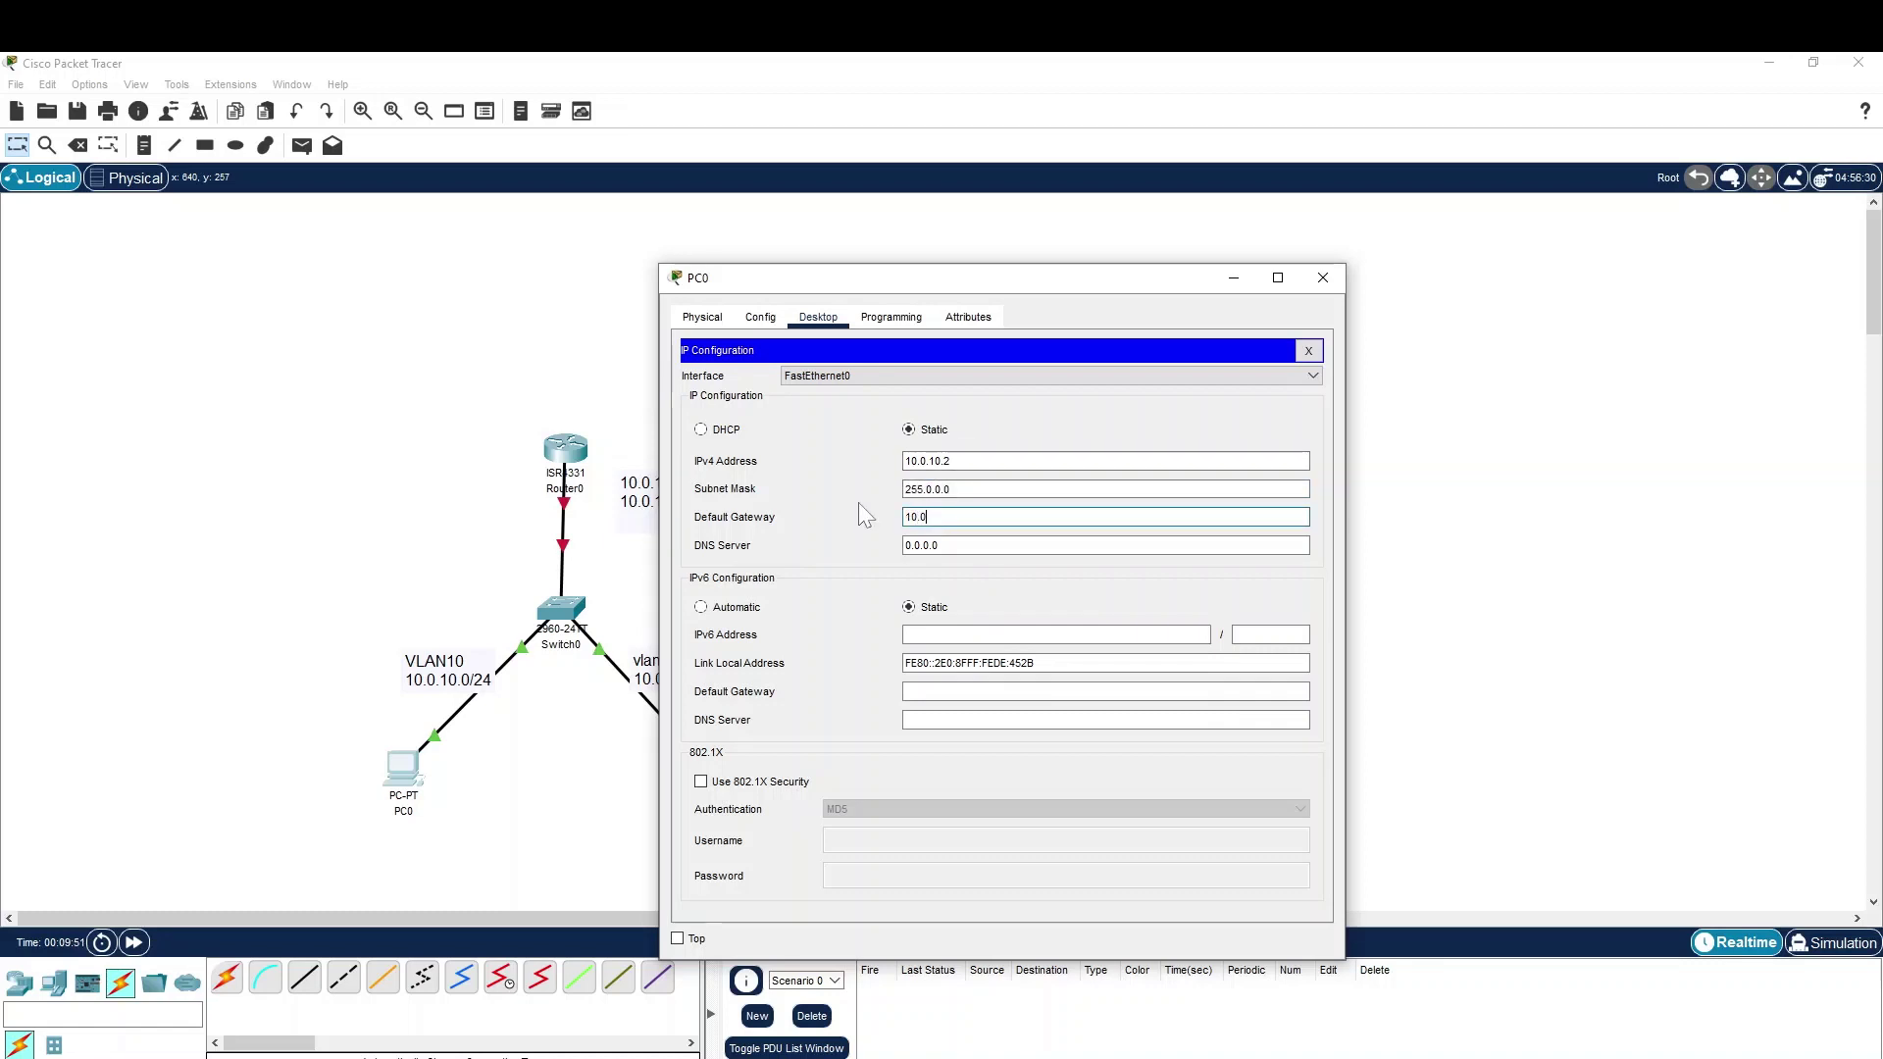
text(.10.1)
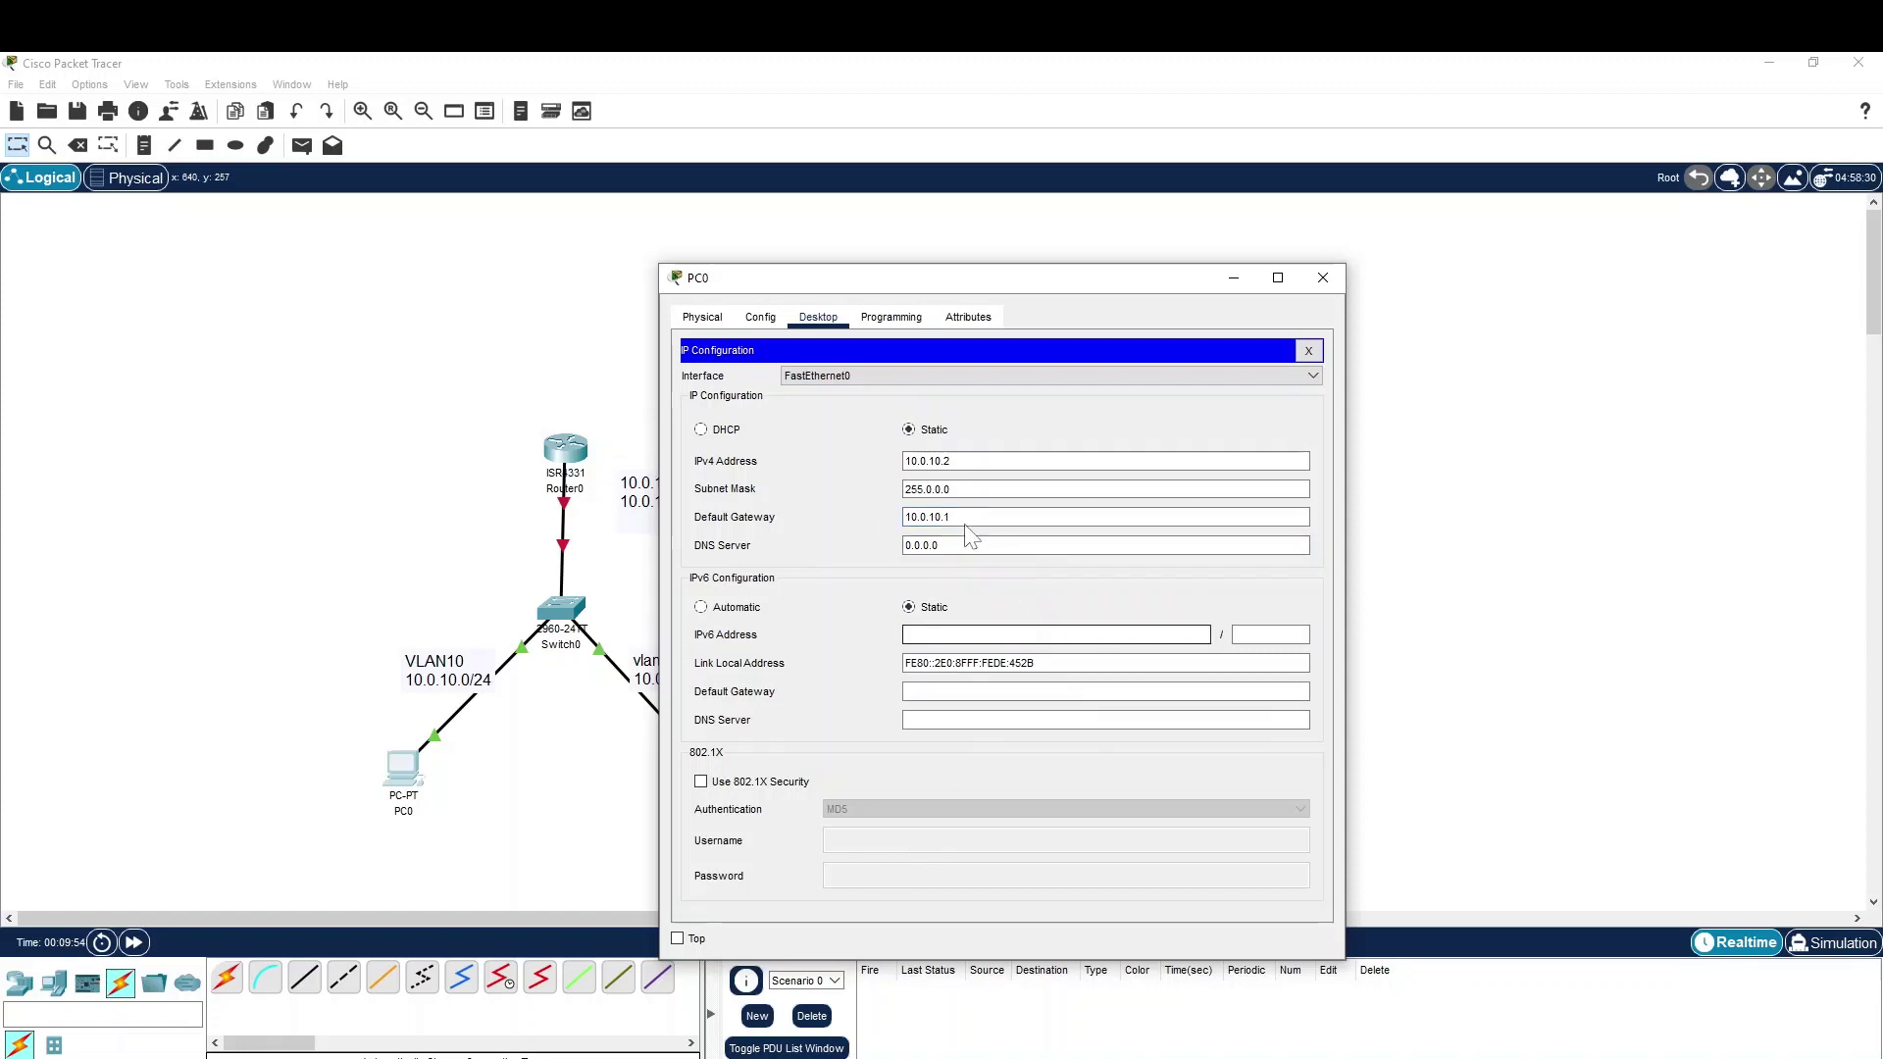
click(968, 461)
click(966, 488)
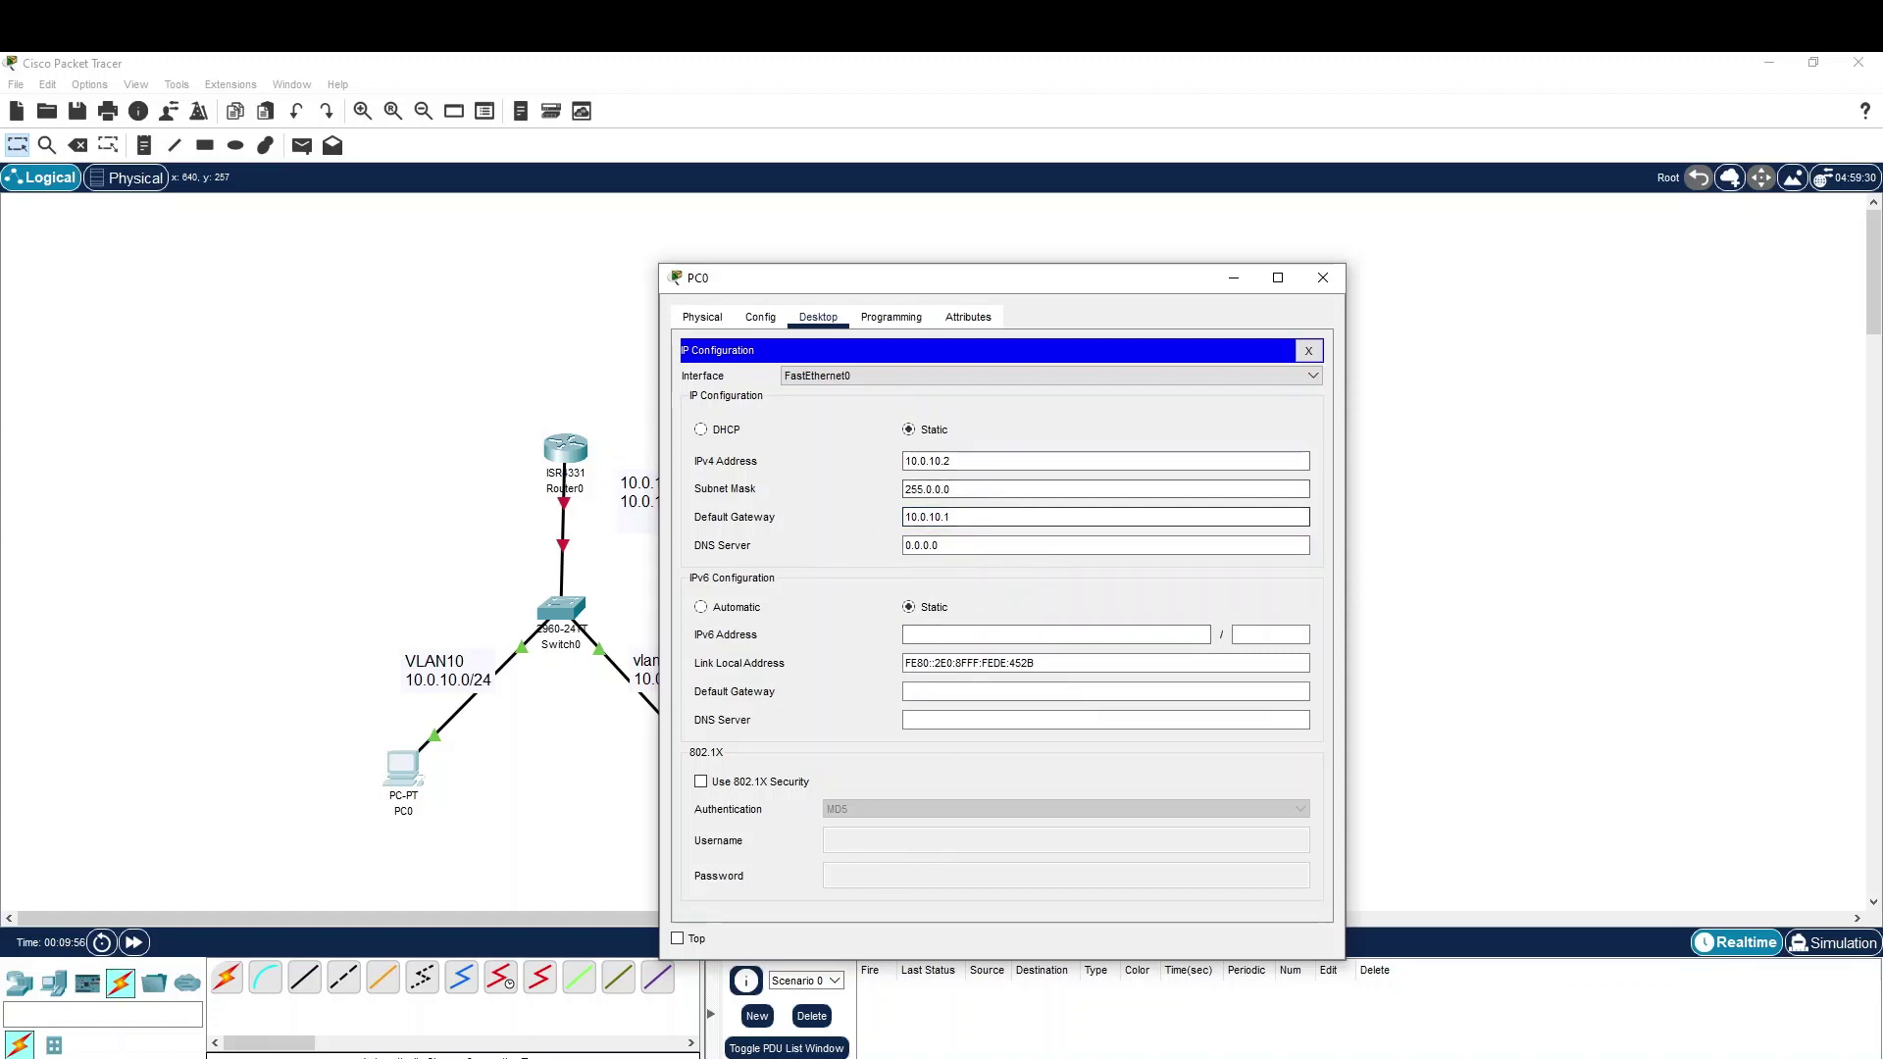
click(854, 376)
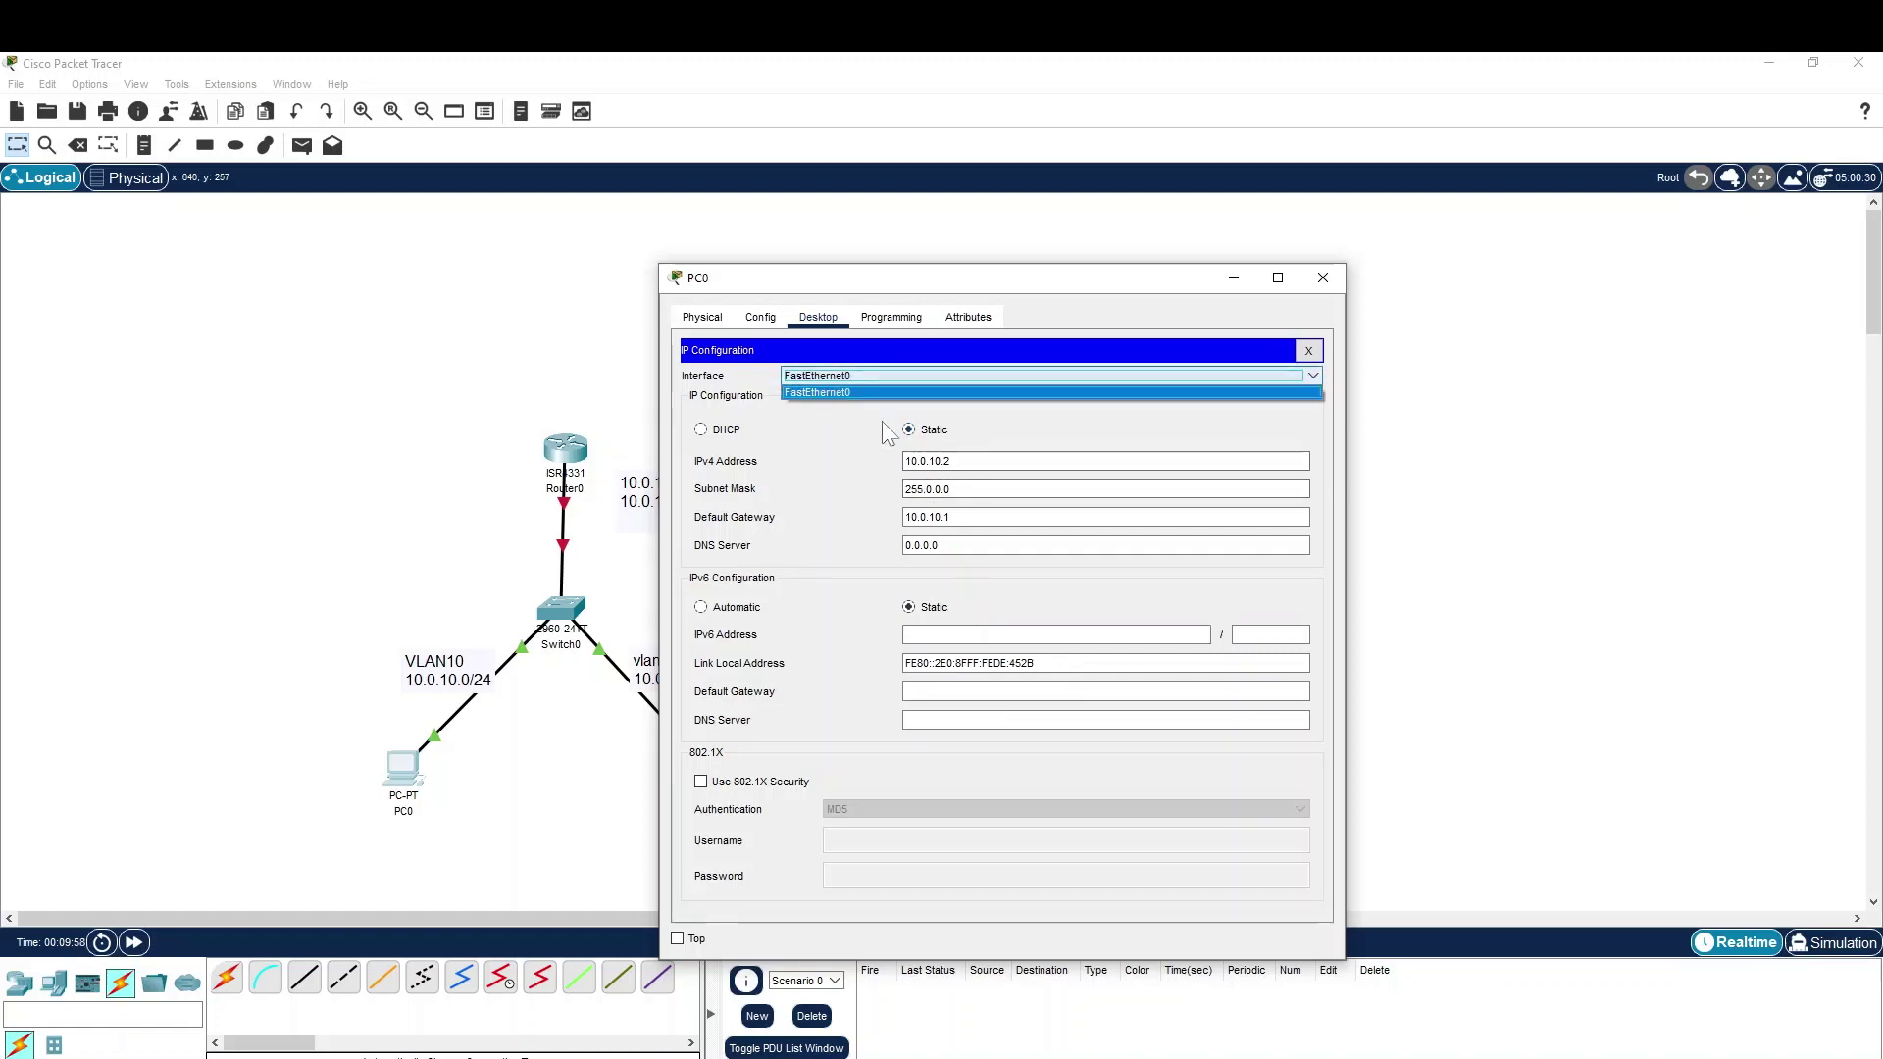
click(857, 448)
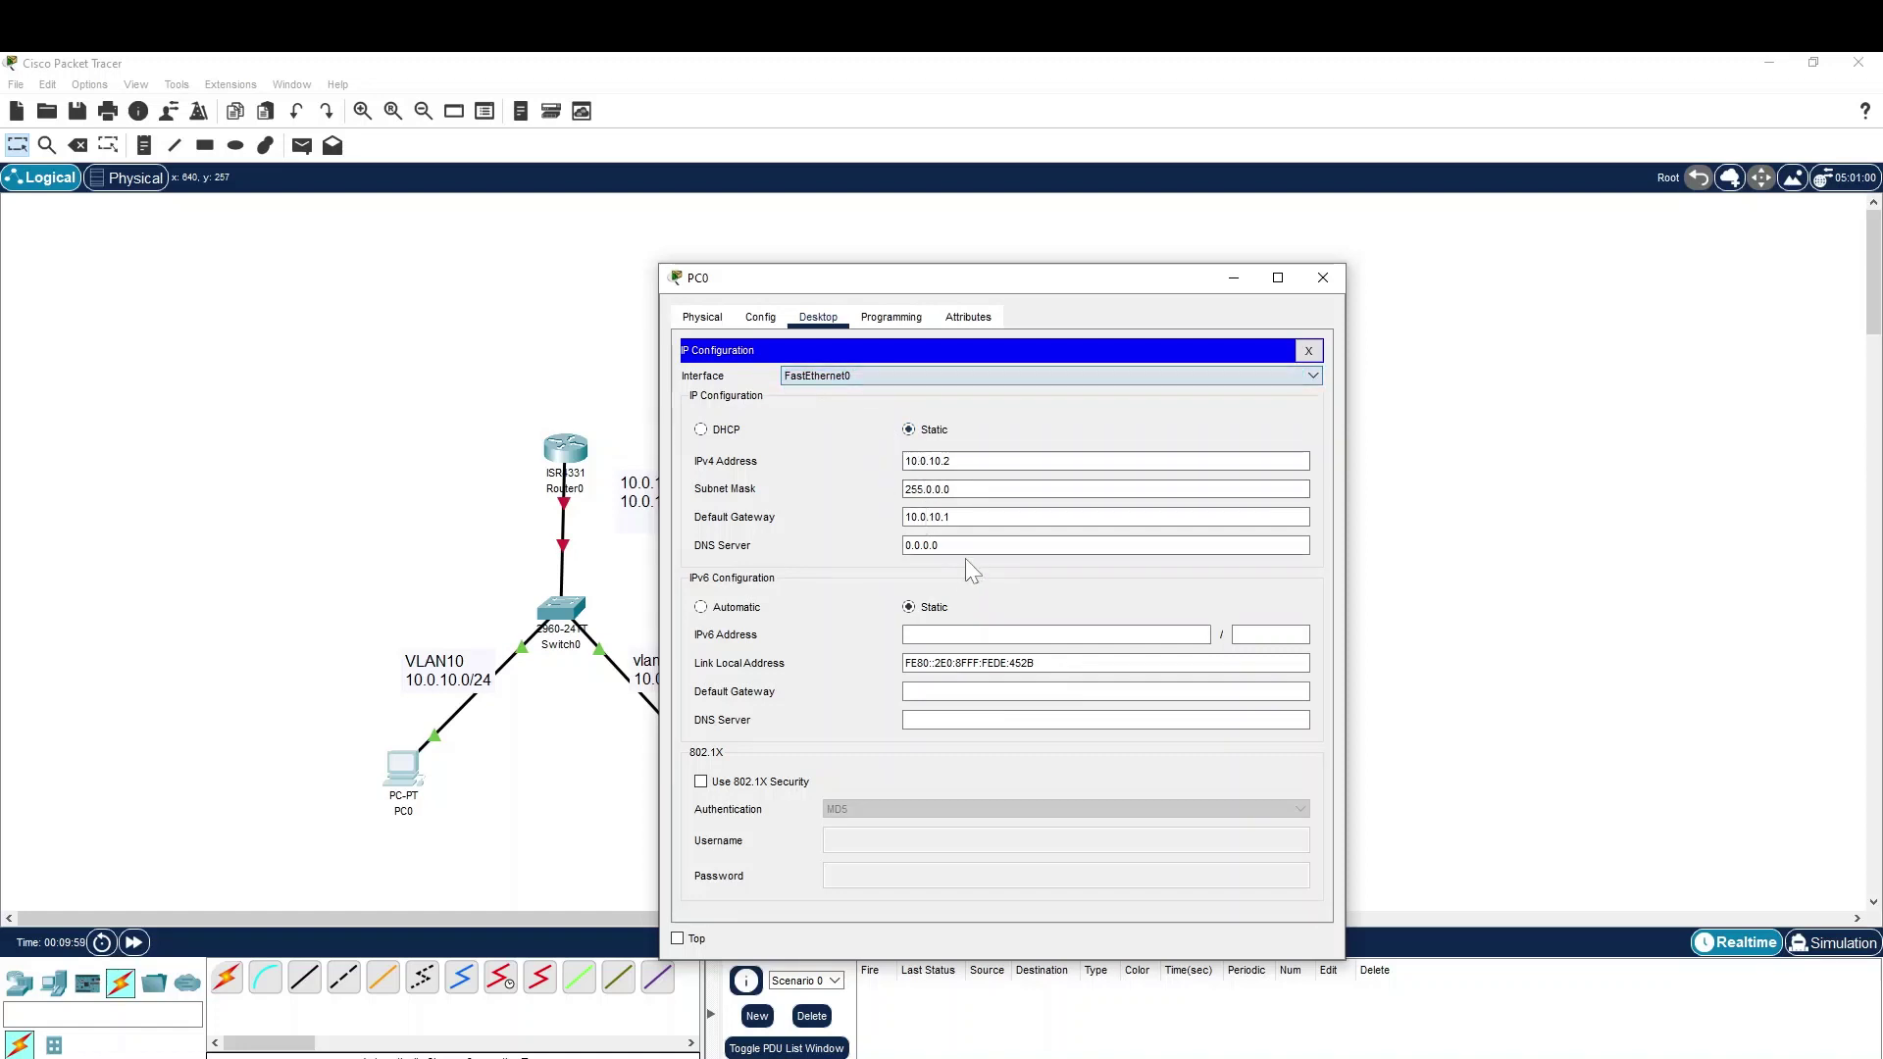
click(1309, 350)
click(1323, 278)
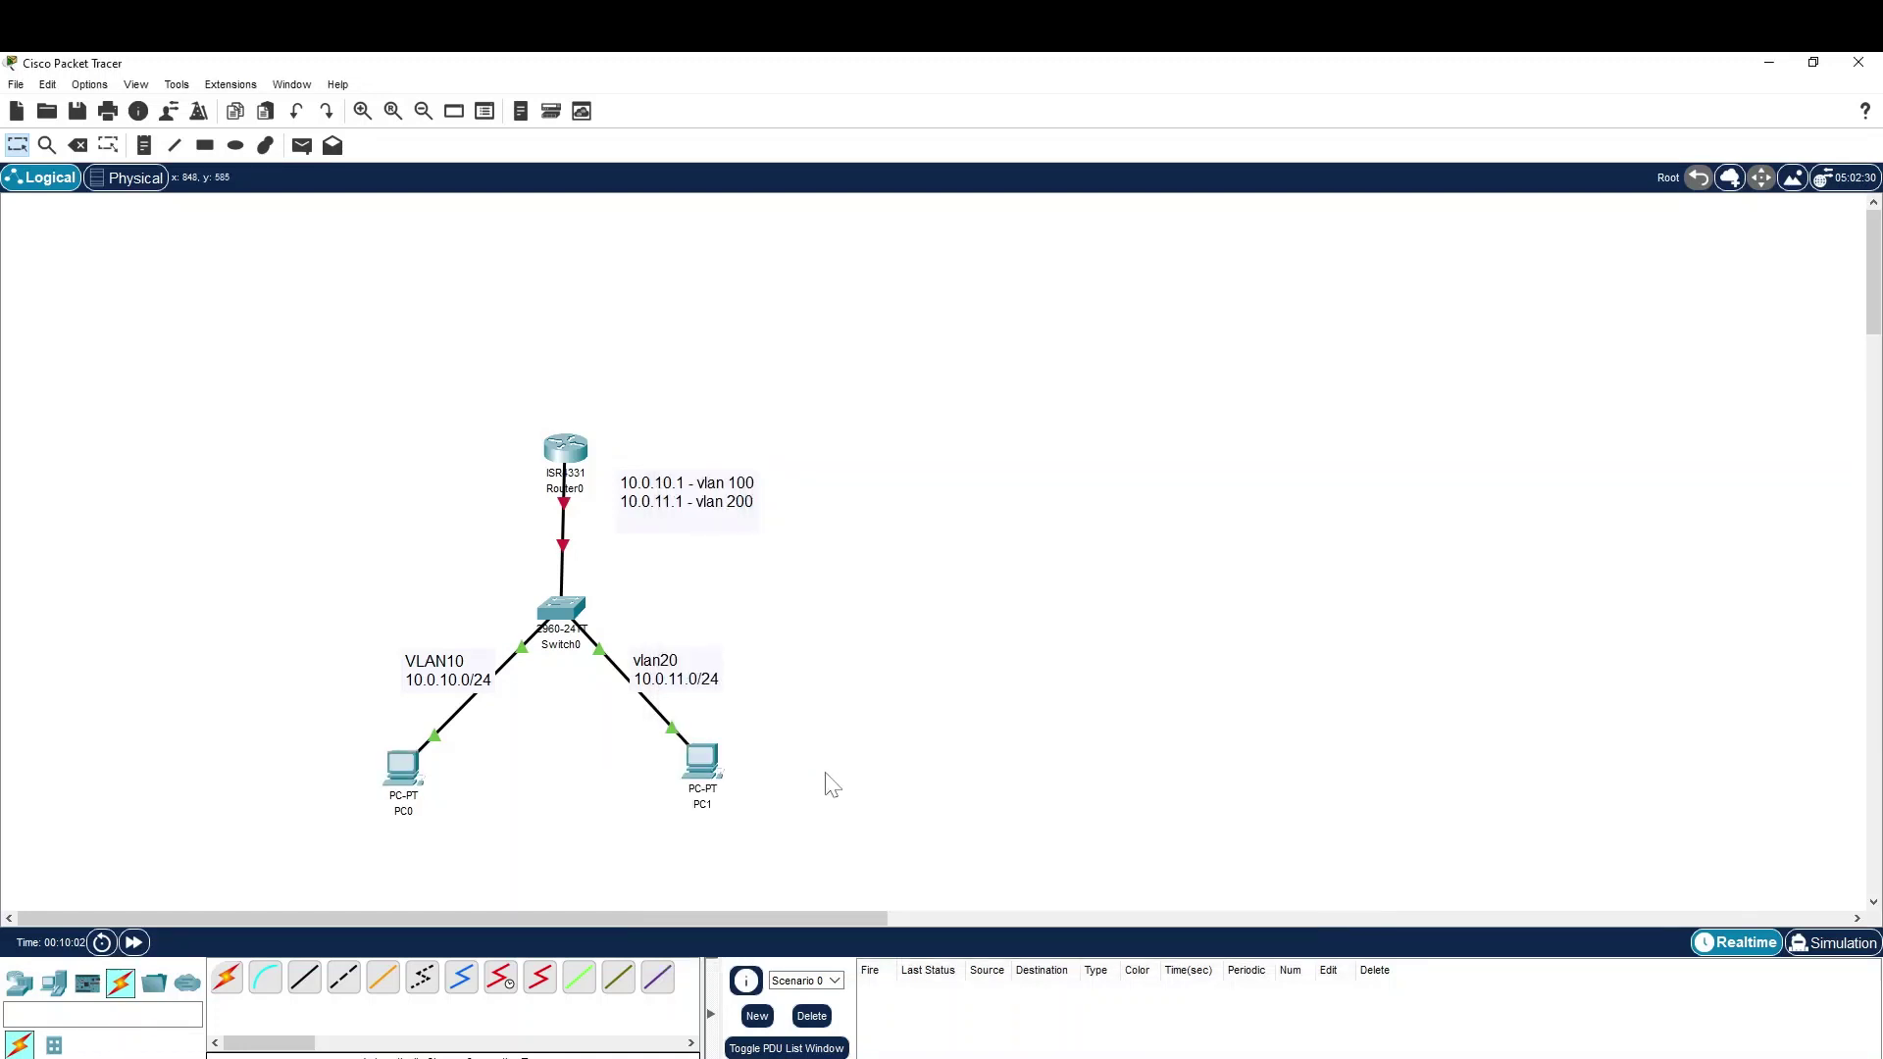
- Assign PC1 the static IPv4 address 10.0.11.2 in its IP configuration, accepting the default subnet mask
double_click(696, 765)
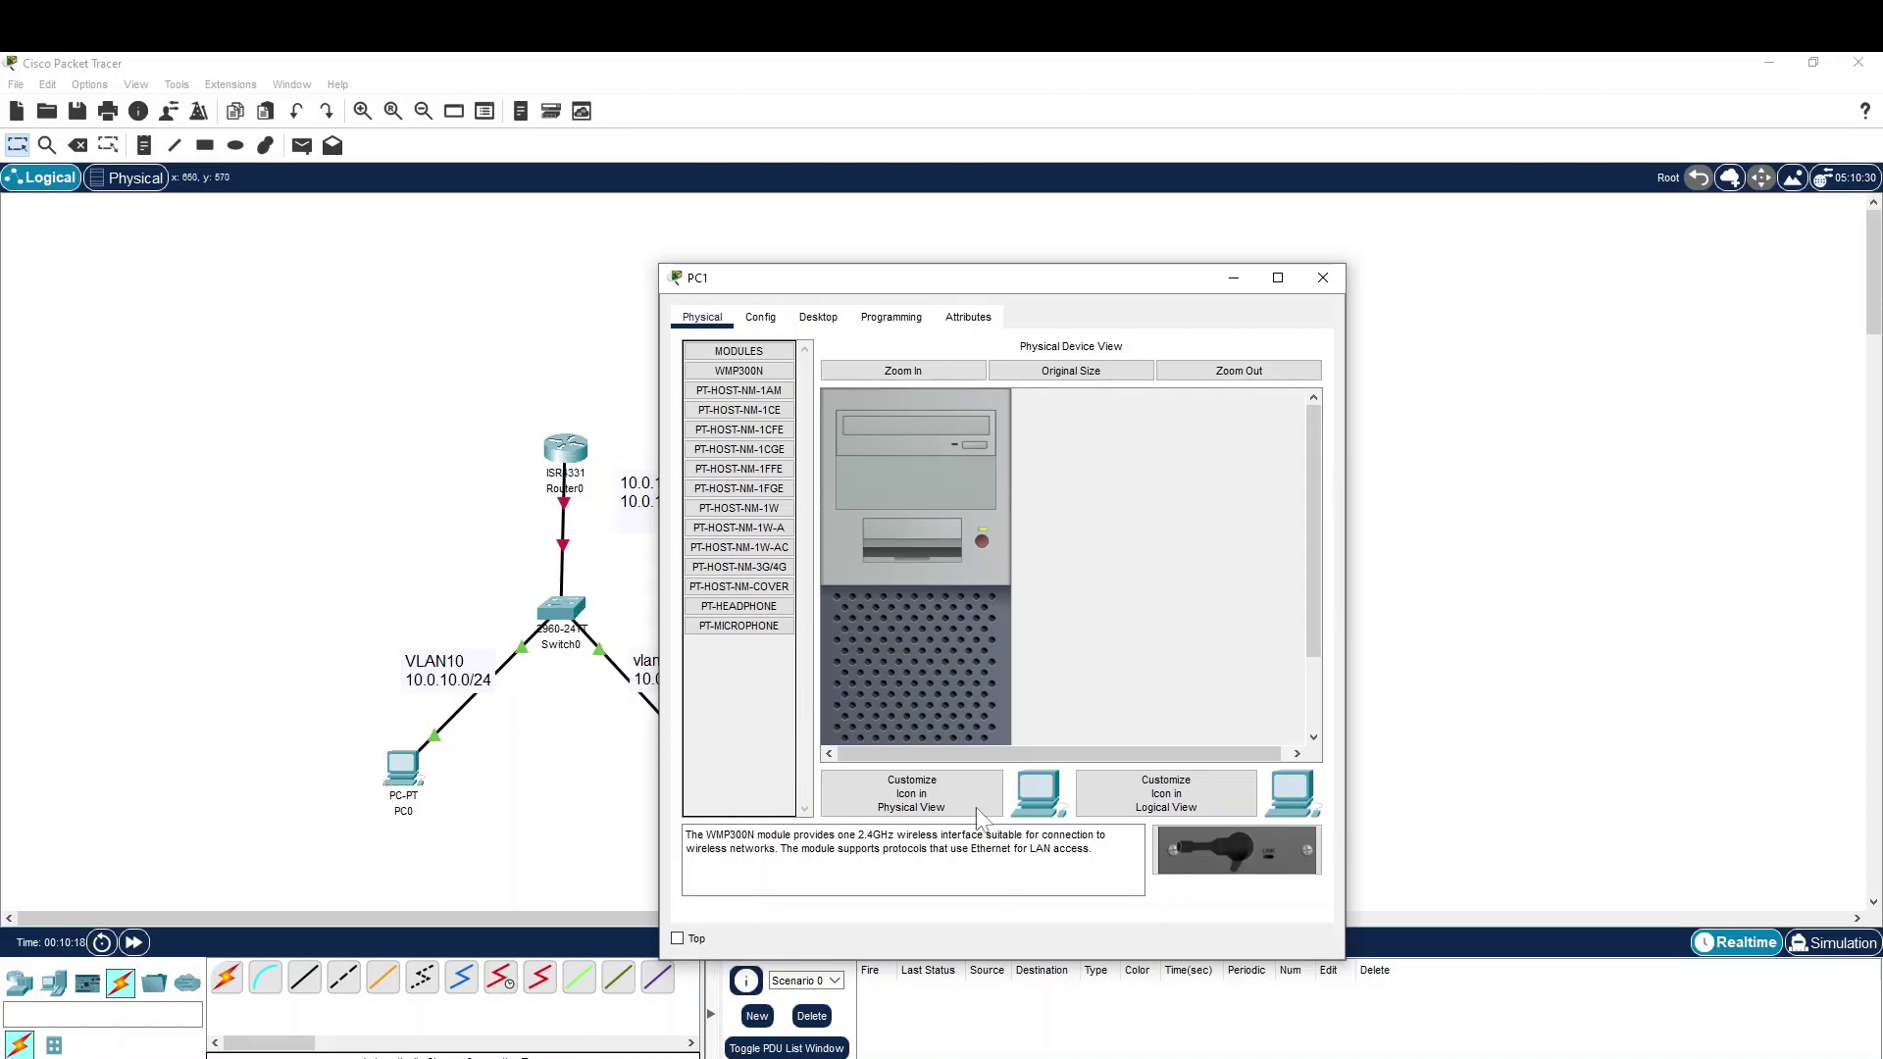
click(892, 319)
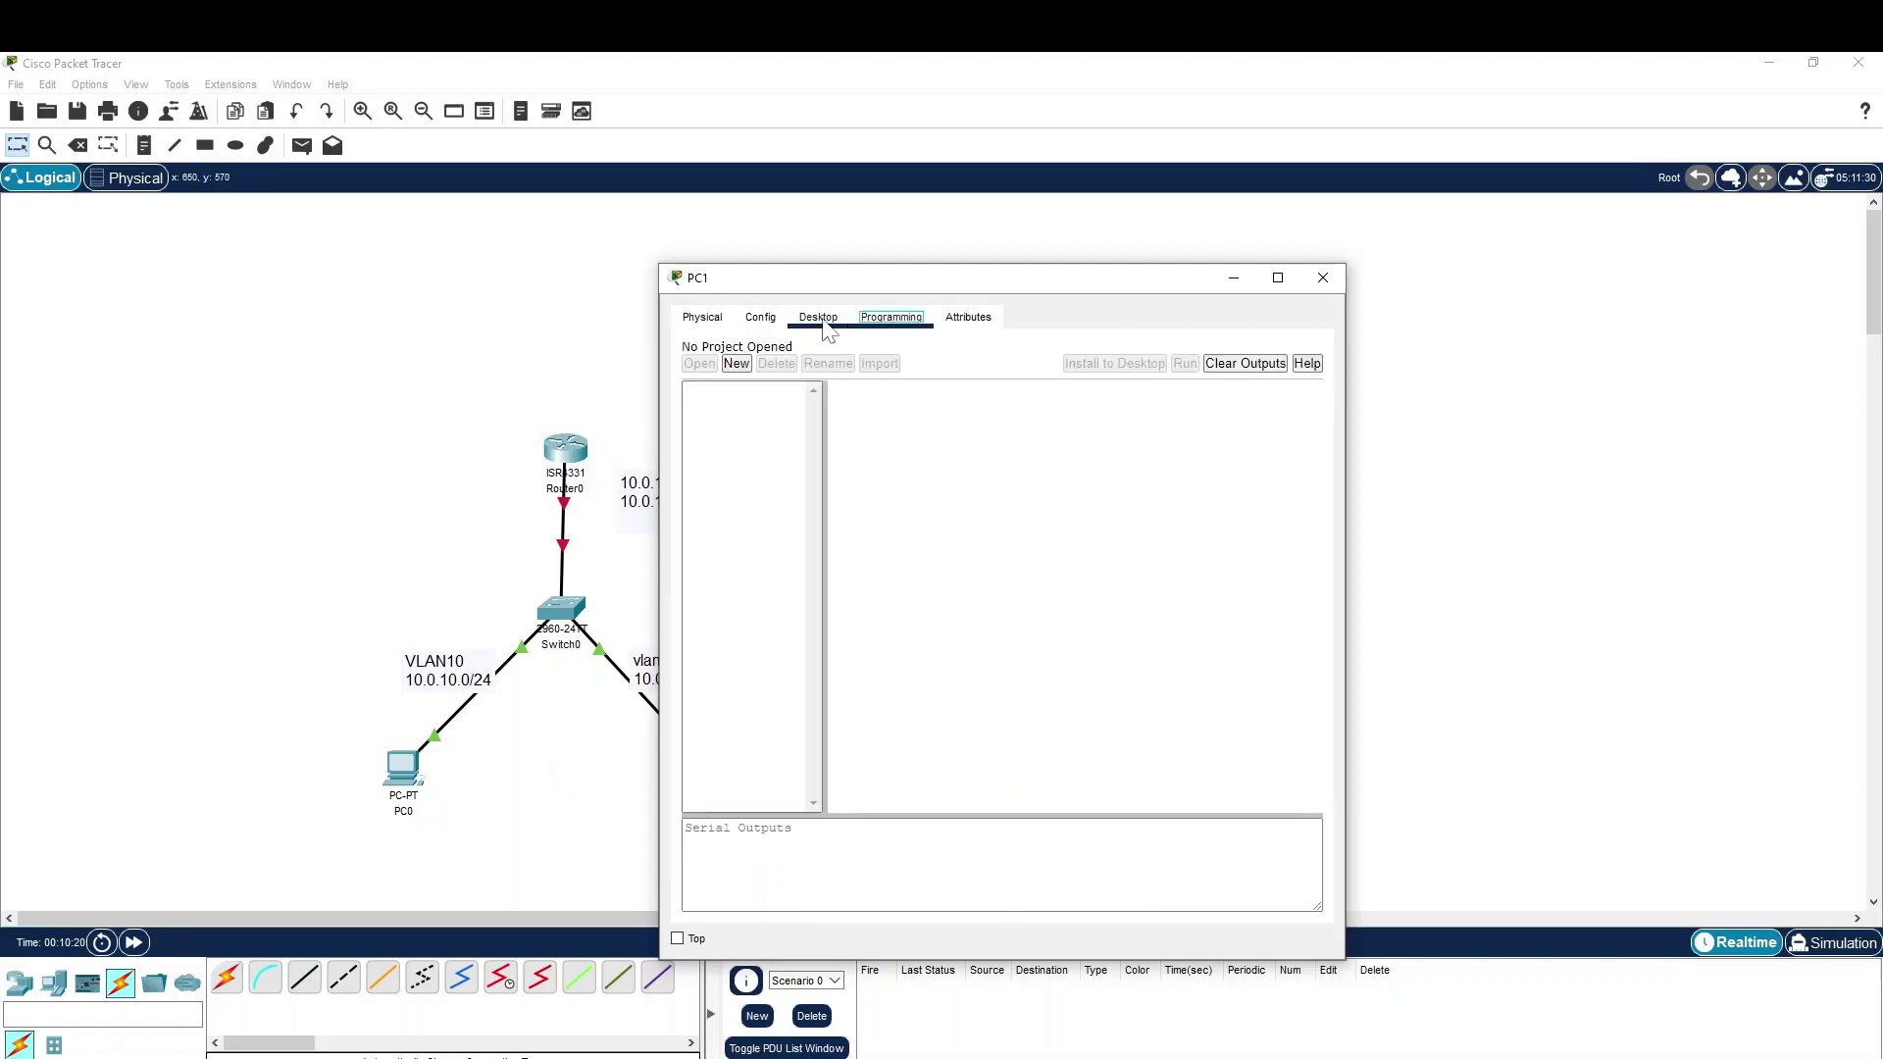
click(820, 320)
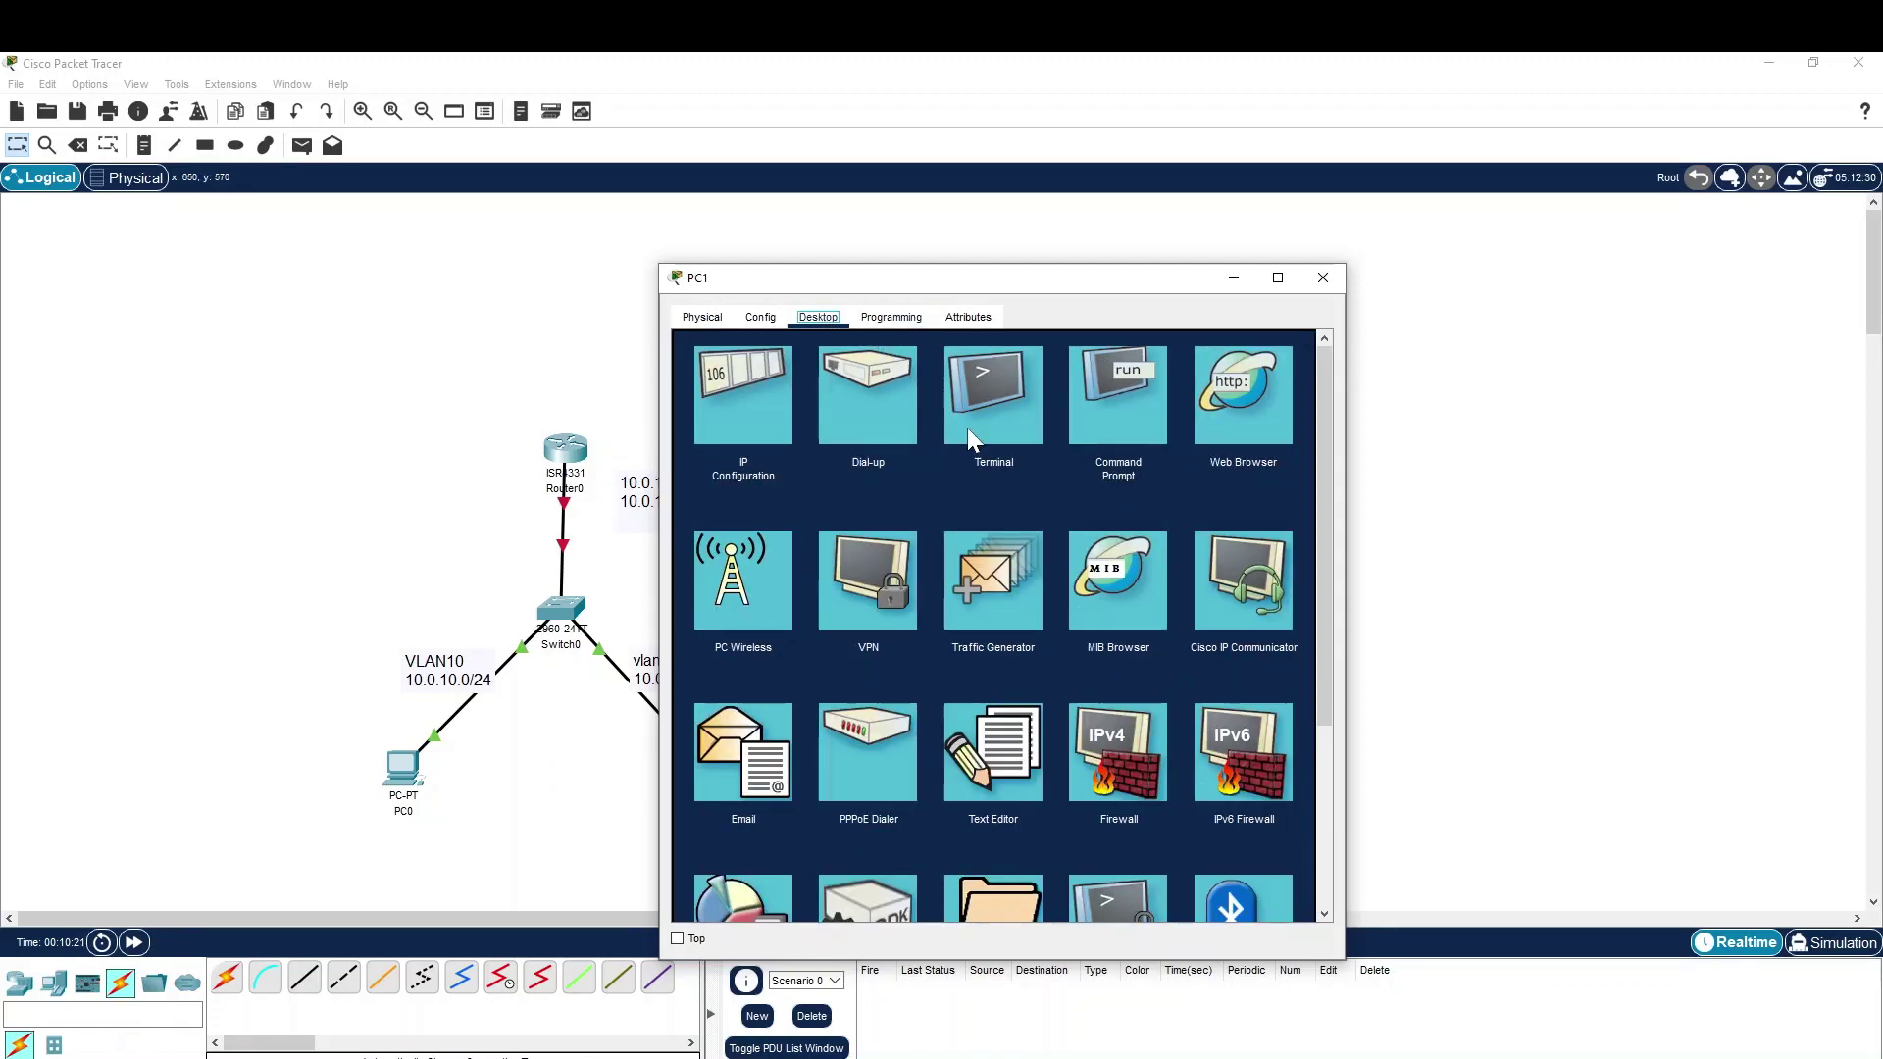
click(759, 410)
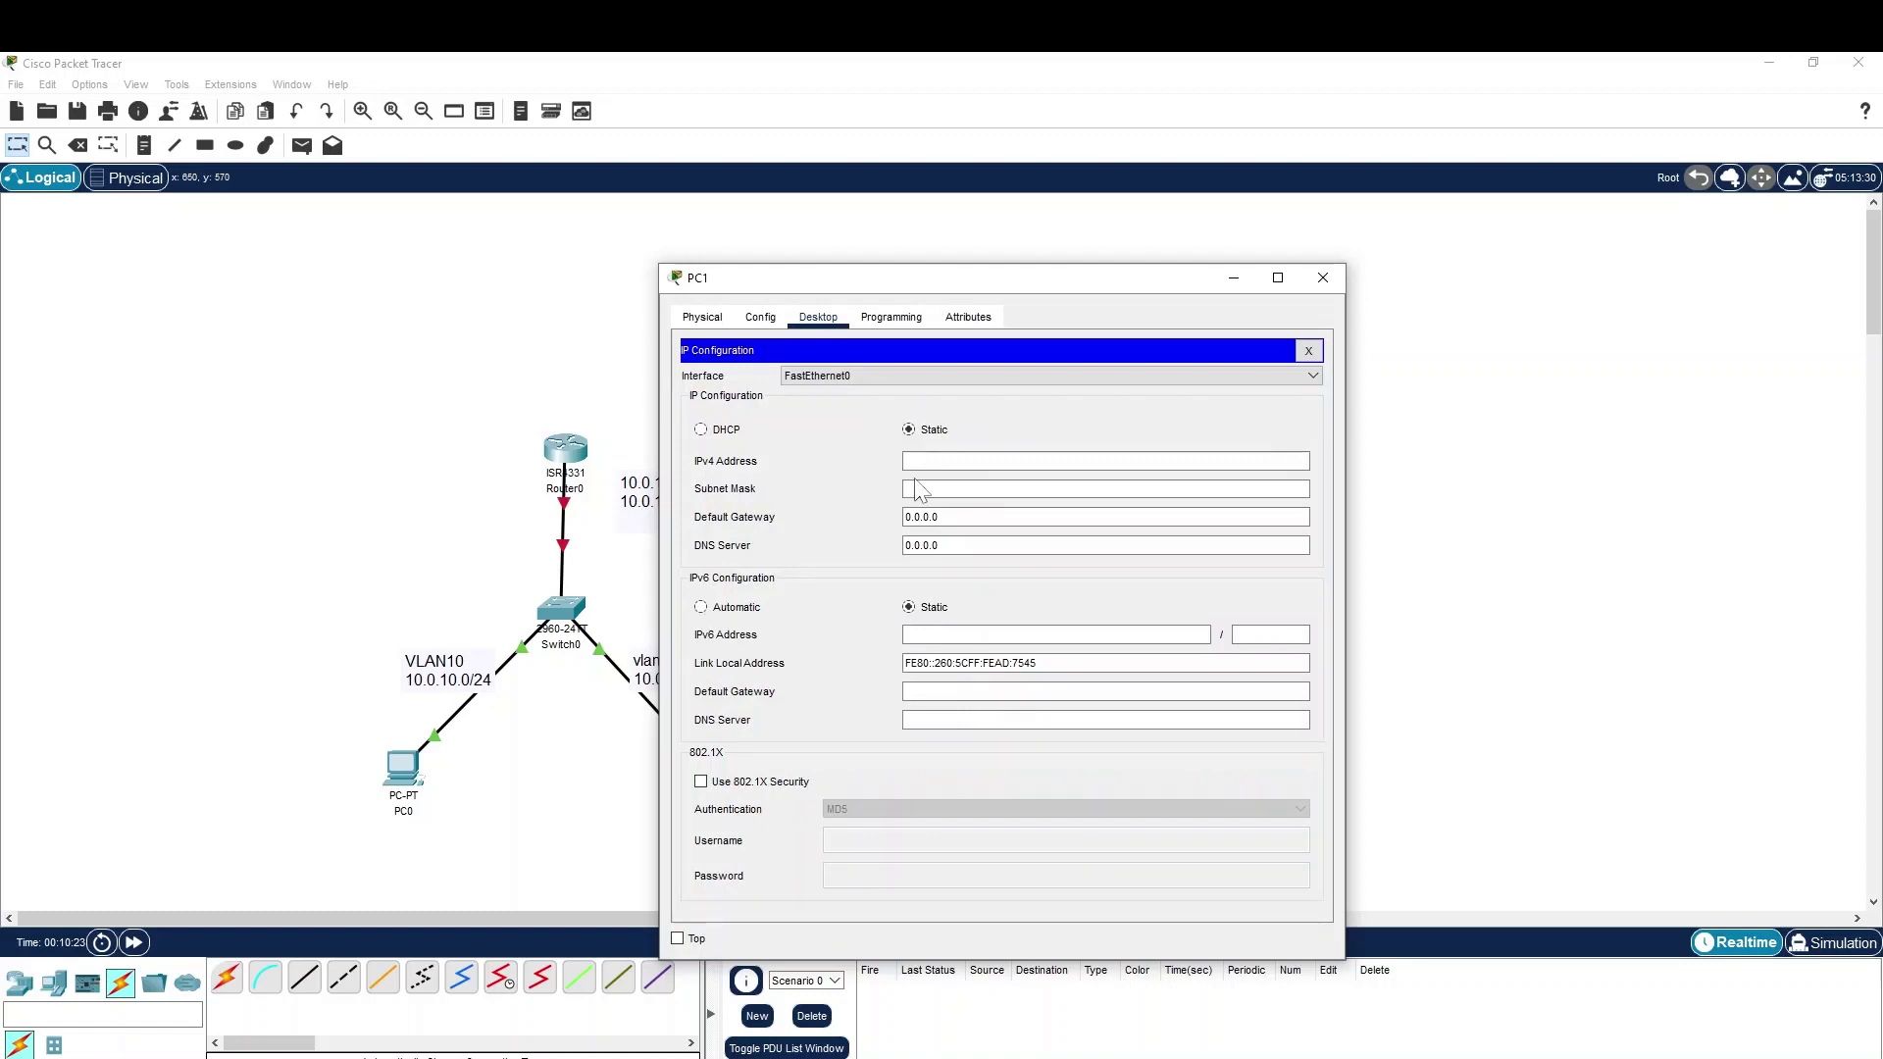
click(998, 461)
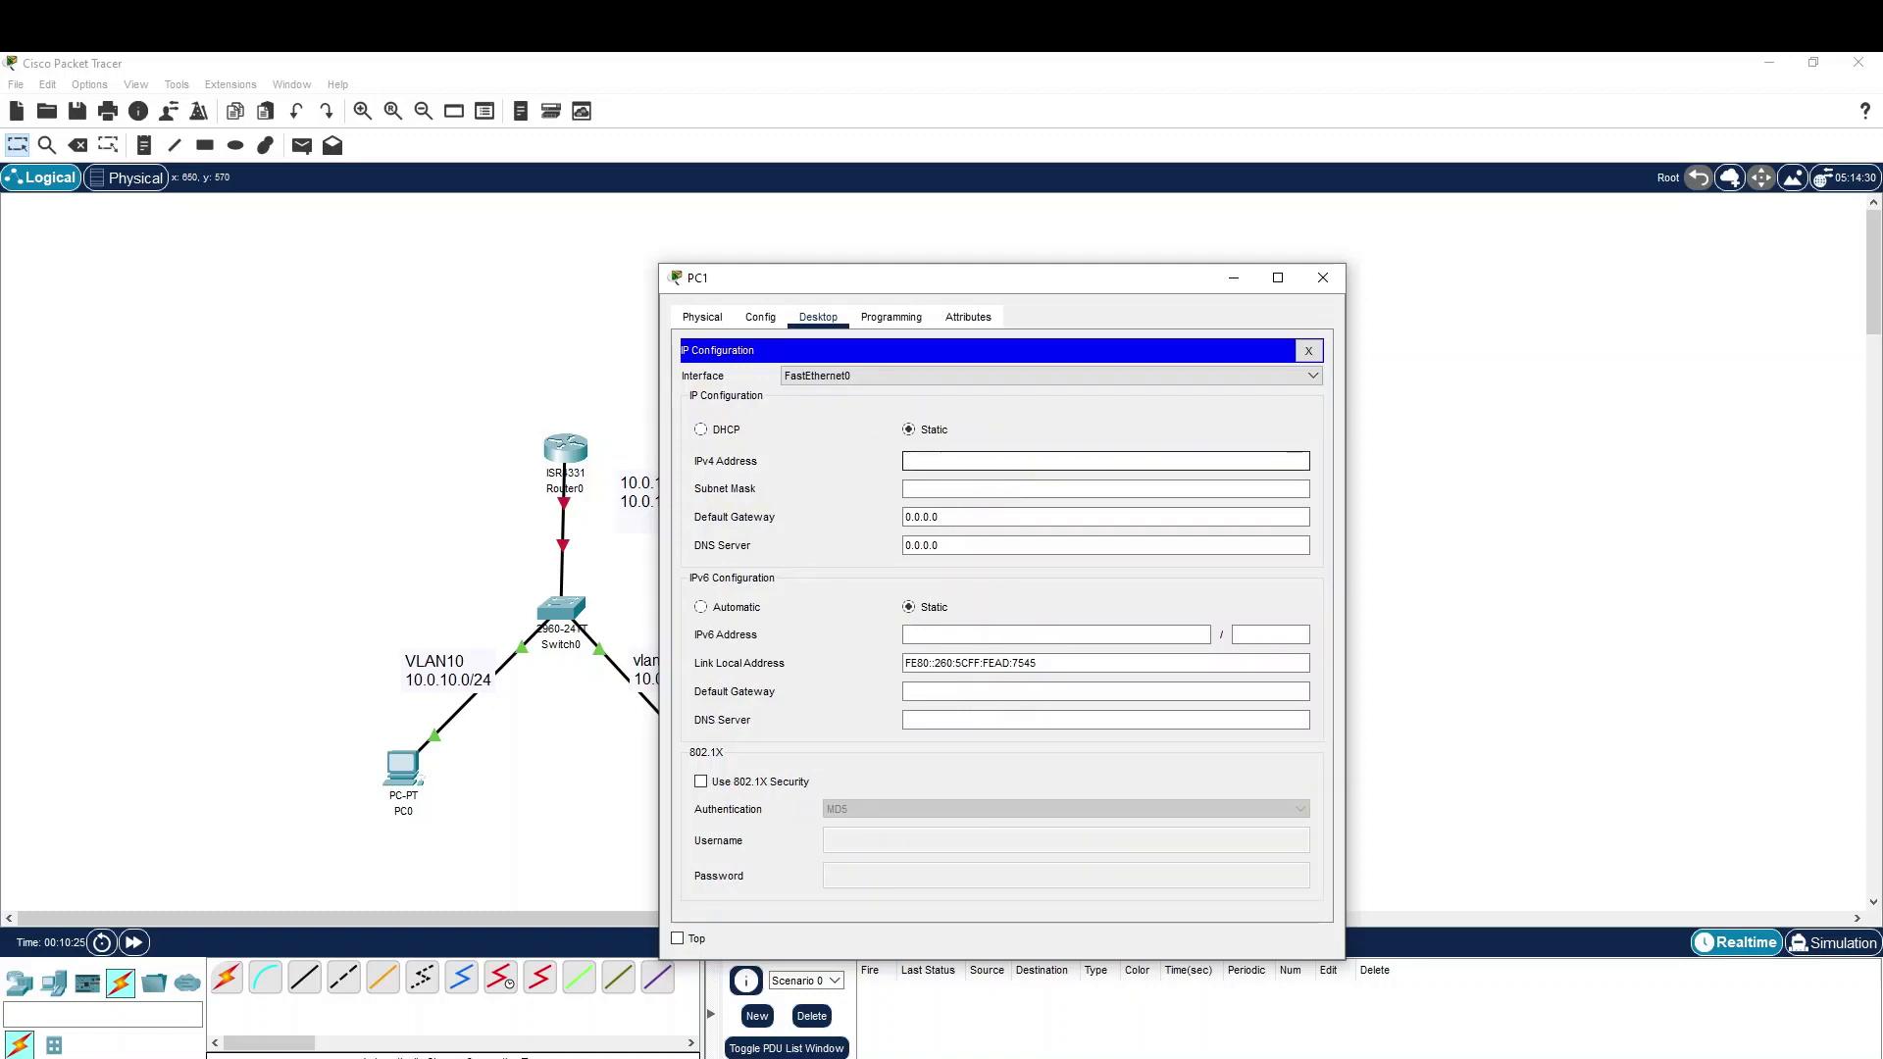
text(10.0.11.2)
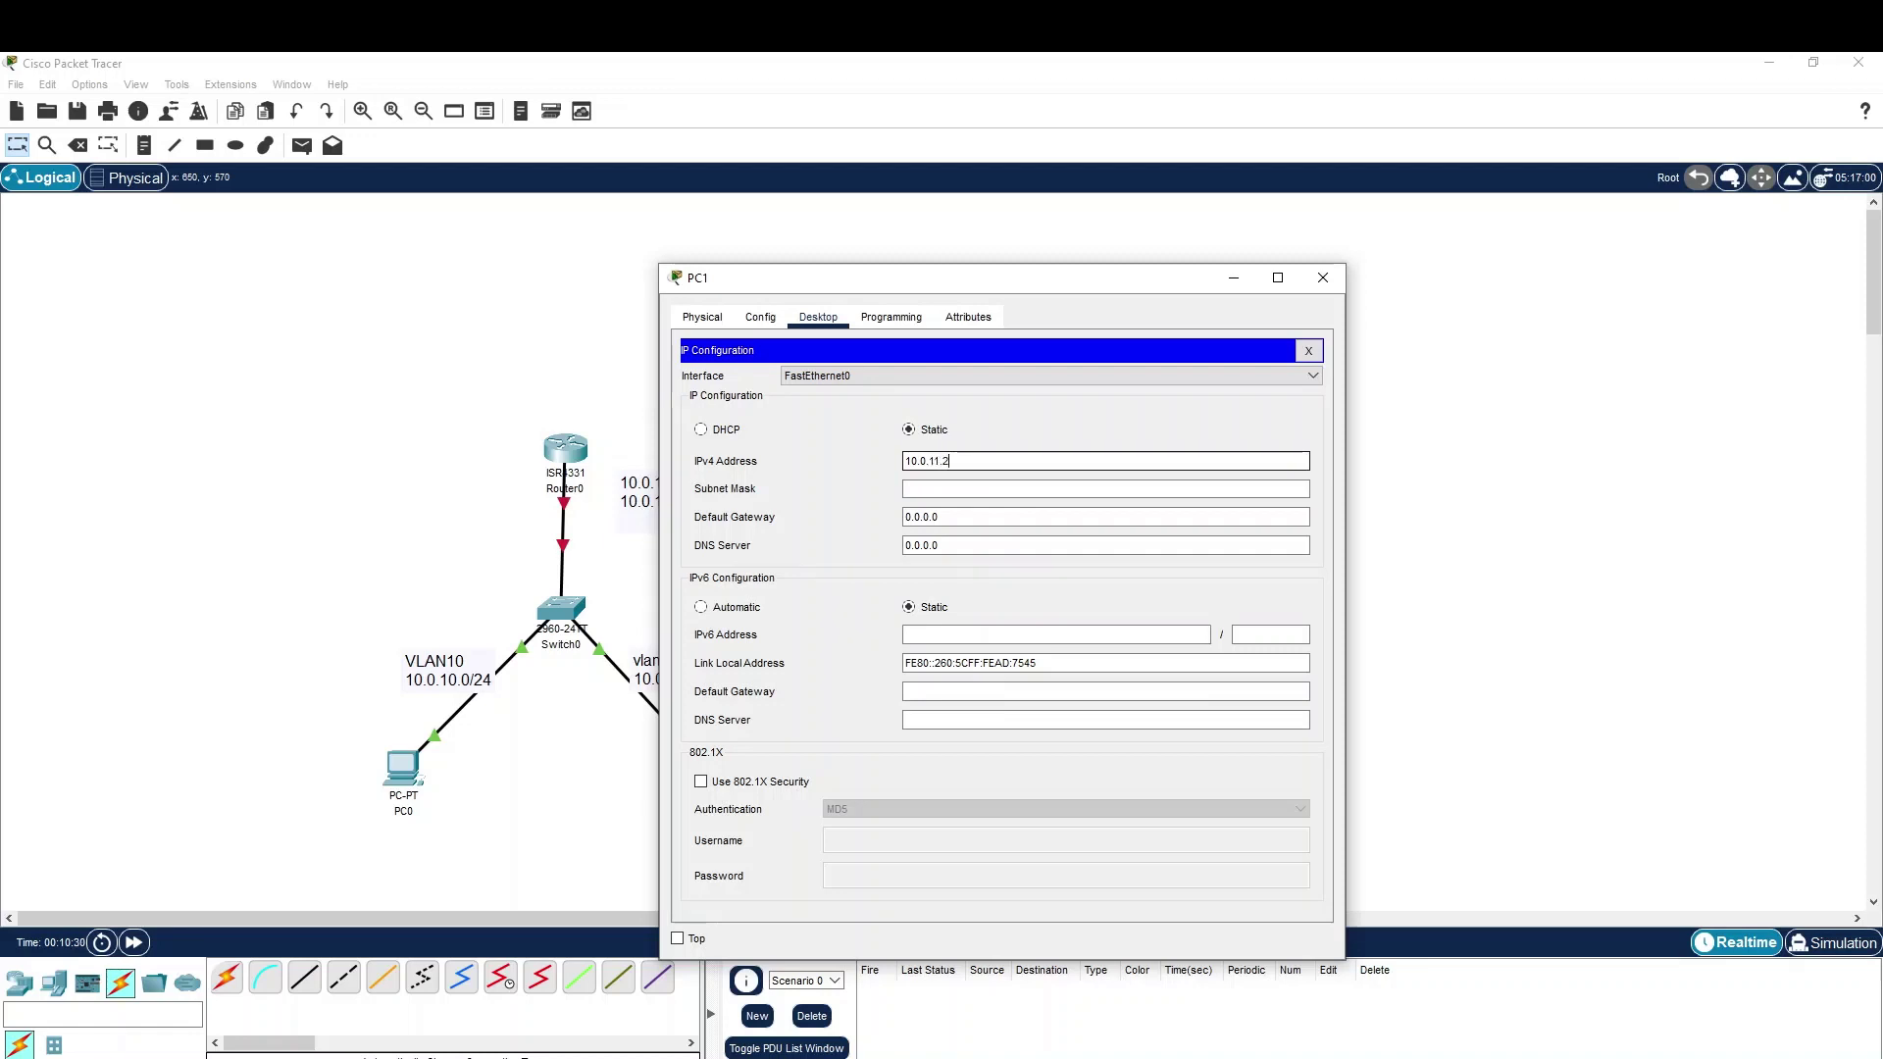
key(Tab)
key(Tab)
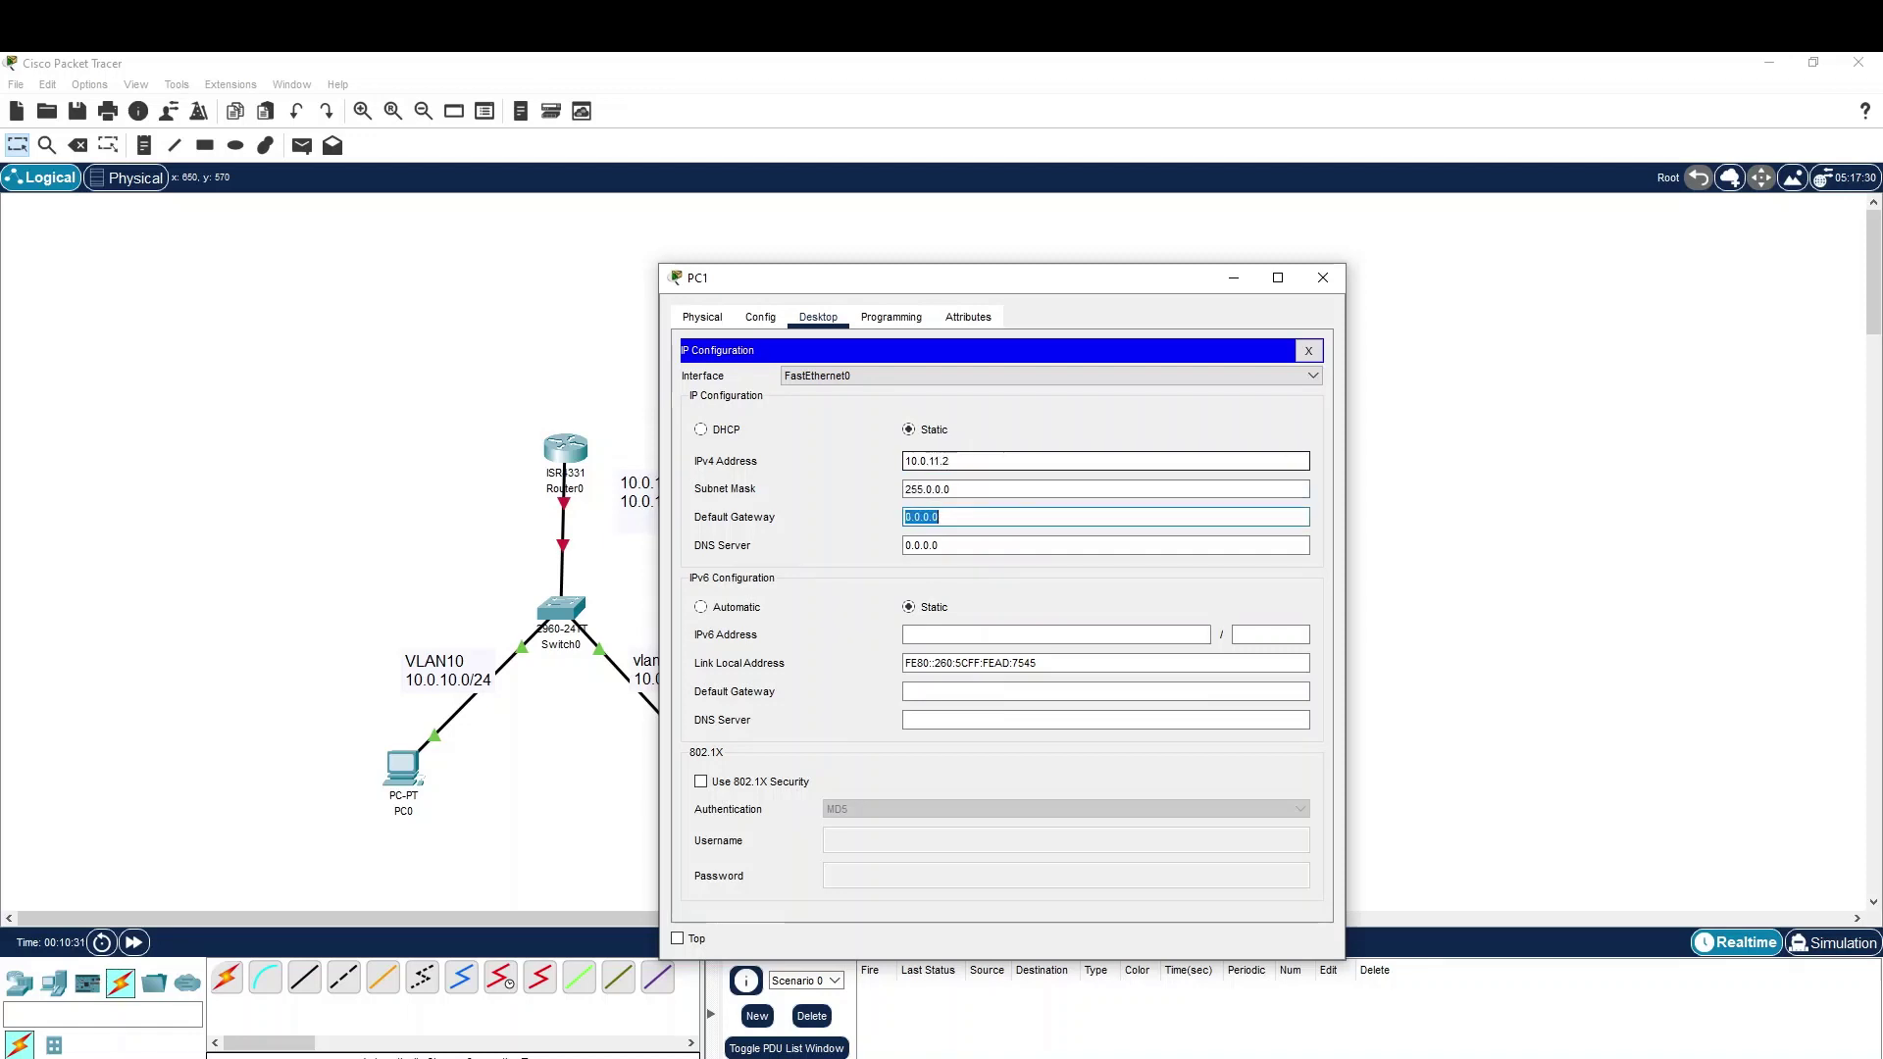
- Set PC1's default gateway to 10.0.11.1 and close PC1's configuration
text(10.0.11.)
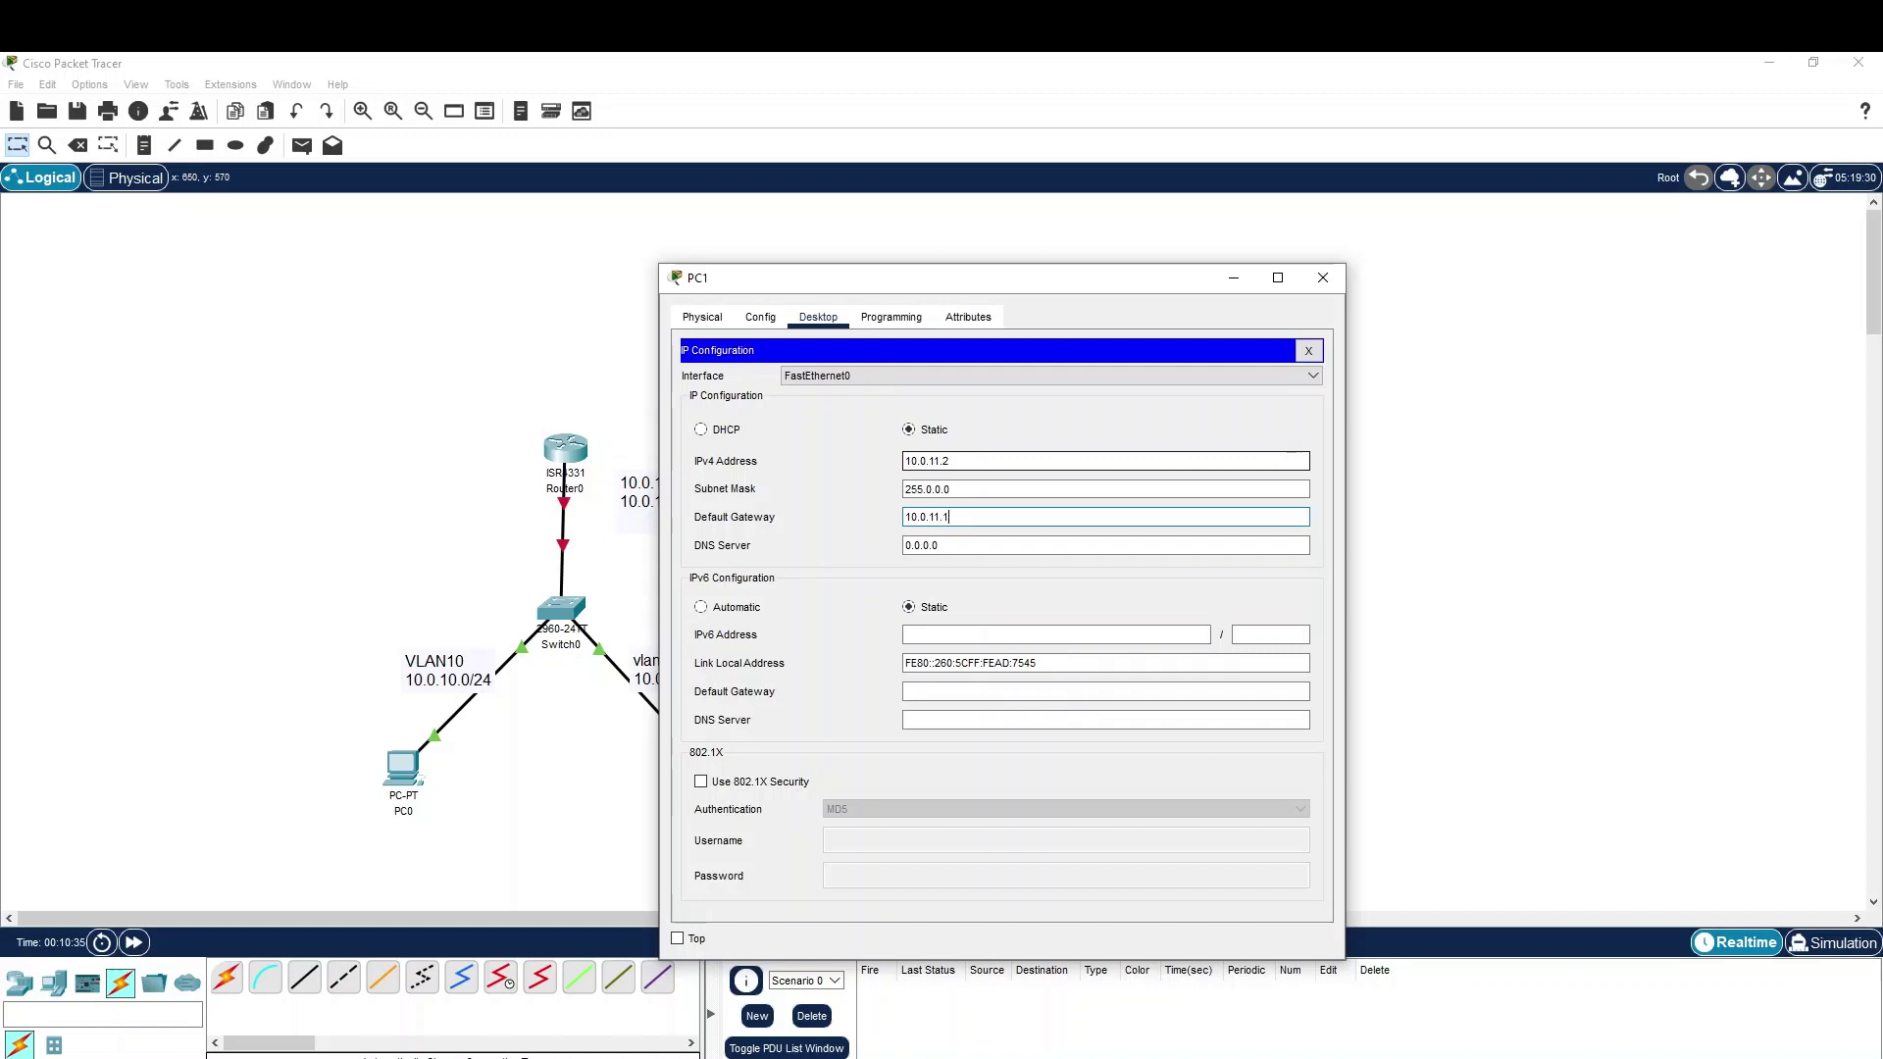
click(1040, 429)
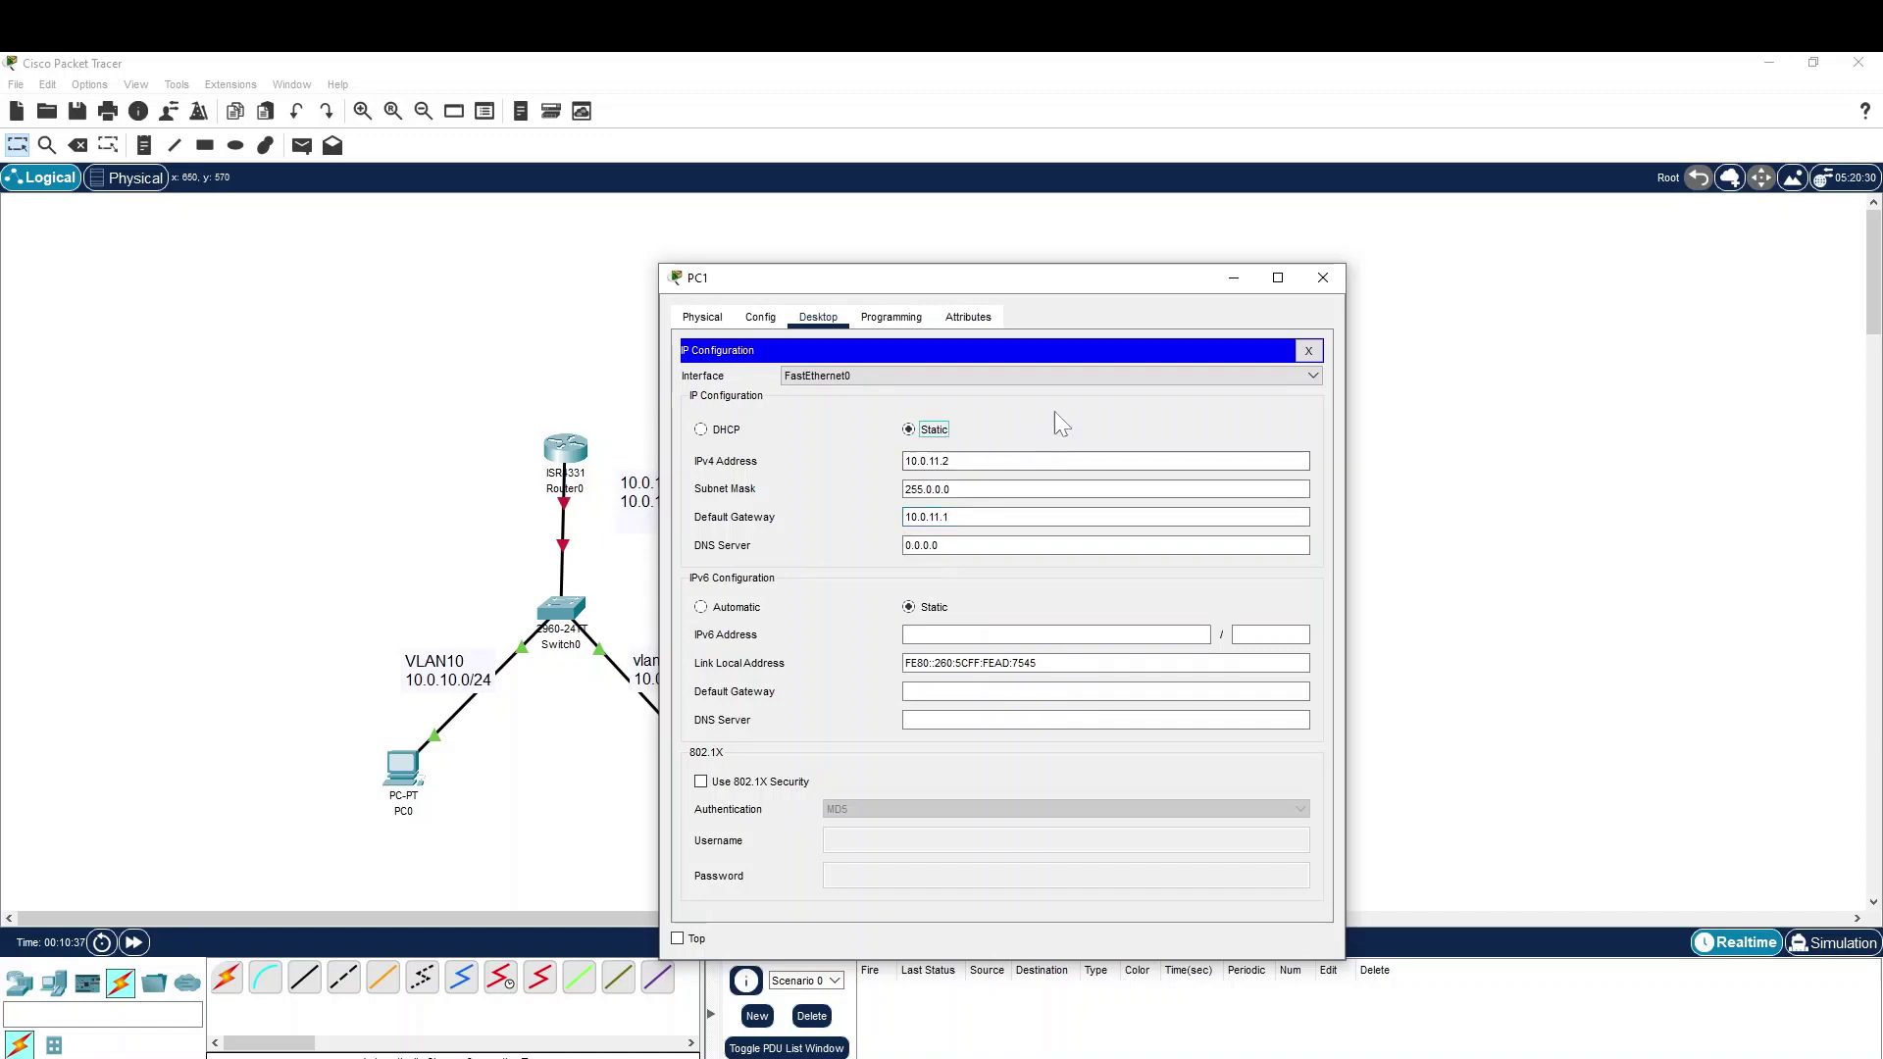
click(1318, 350)
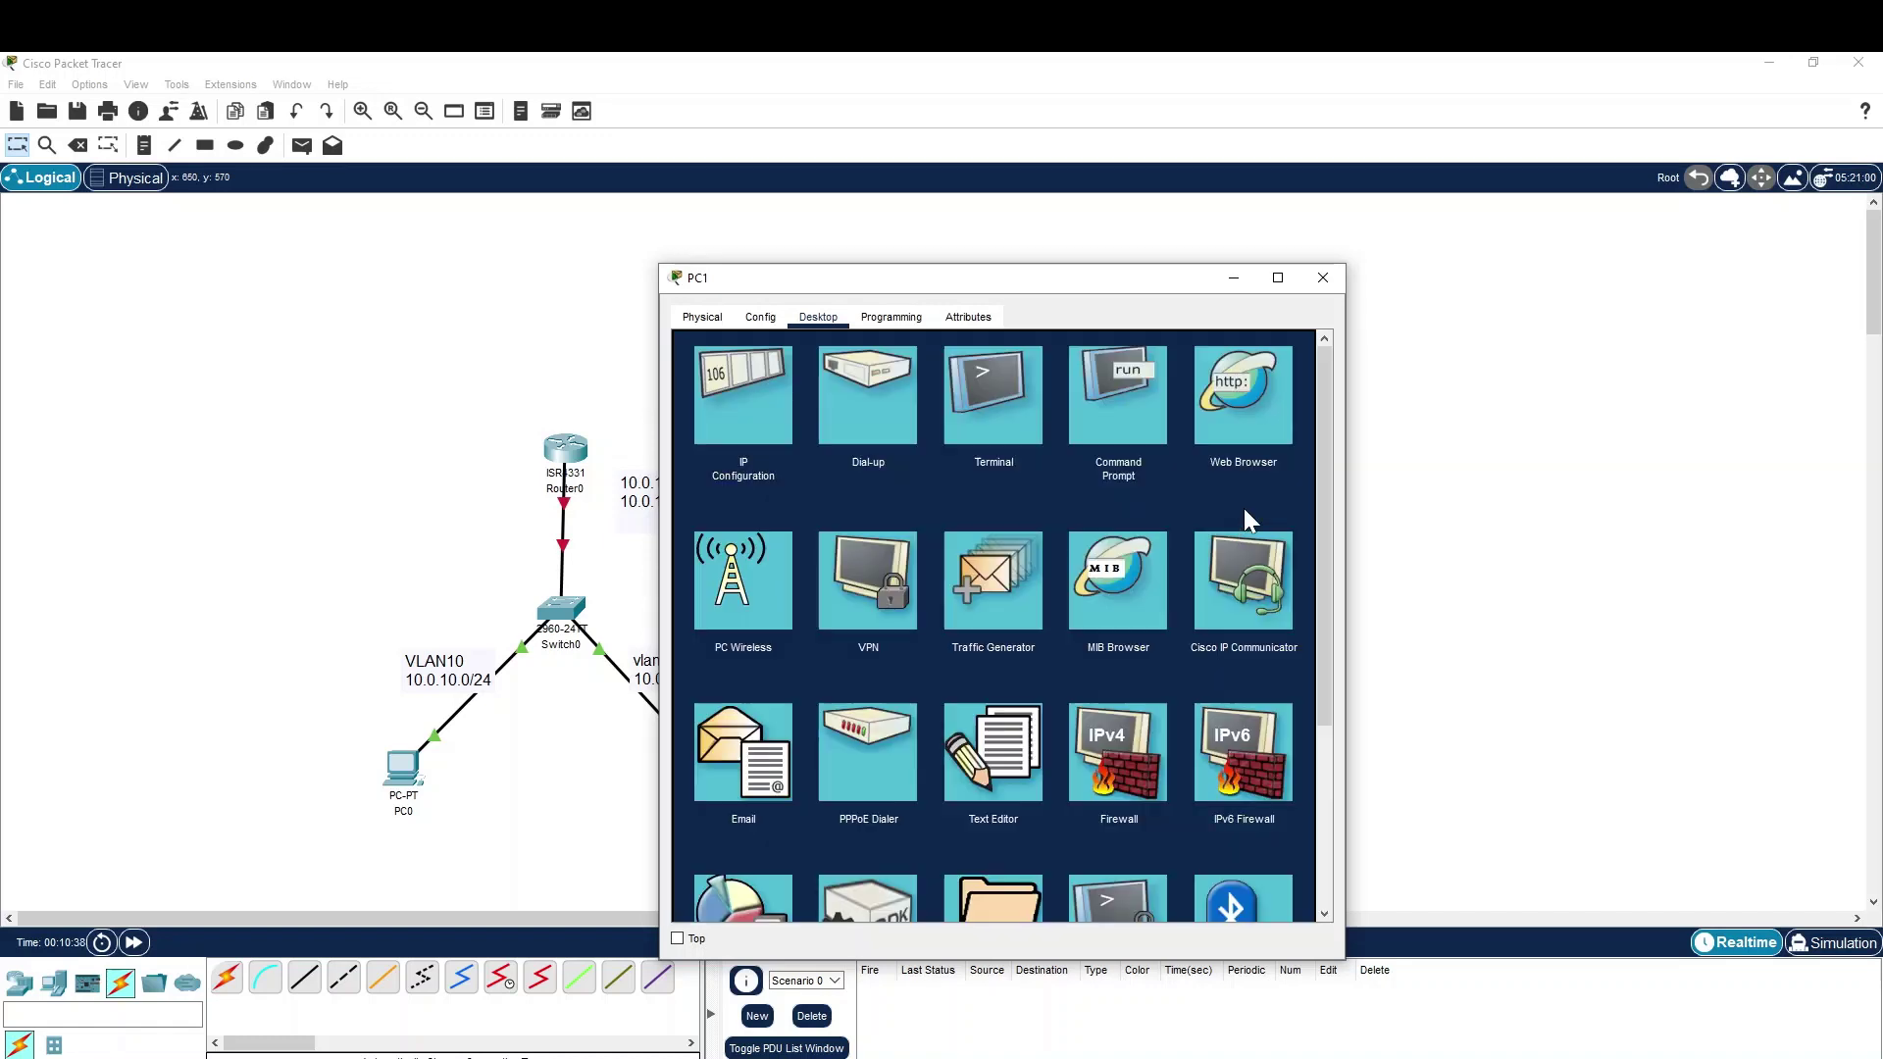
click(1323, 277)
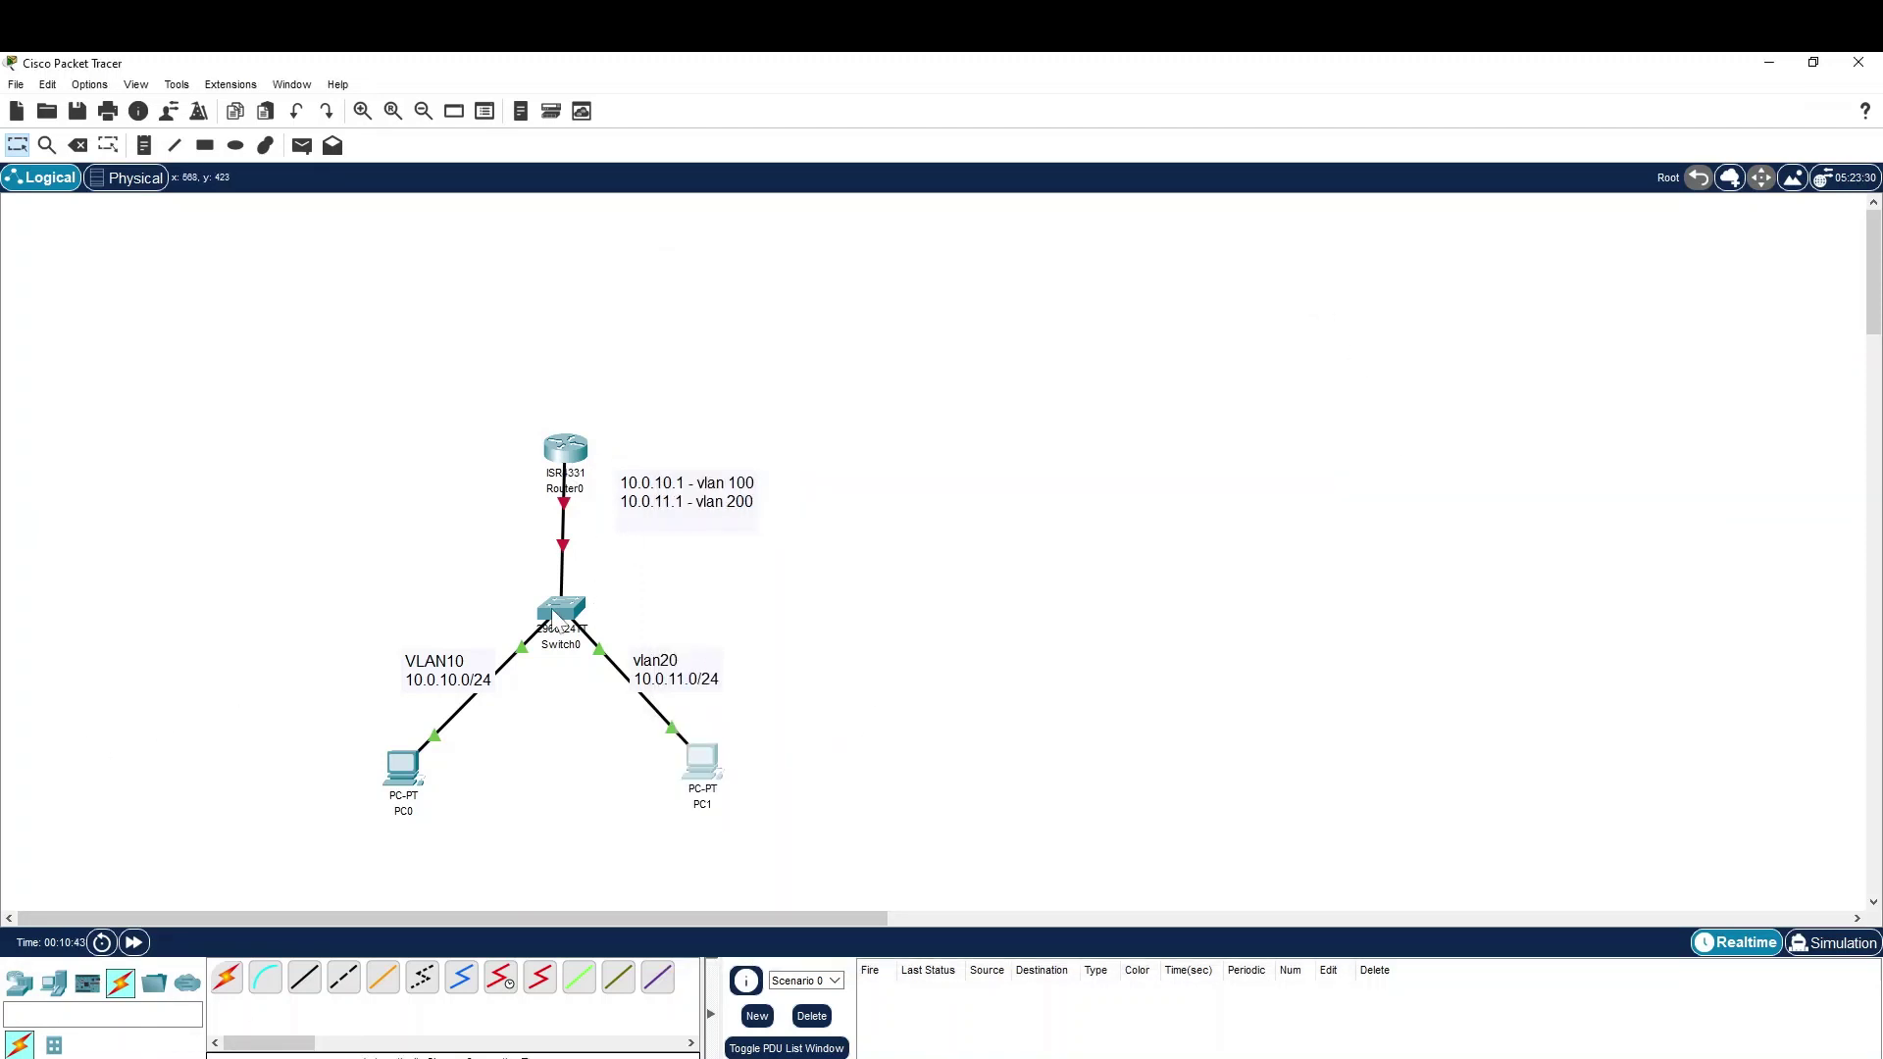
- Open Switch0's command-line interface and start a console session at its user prompt
click(579, 650)
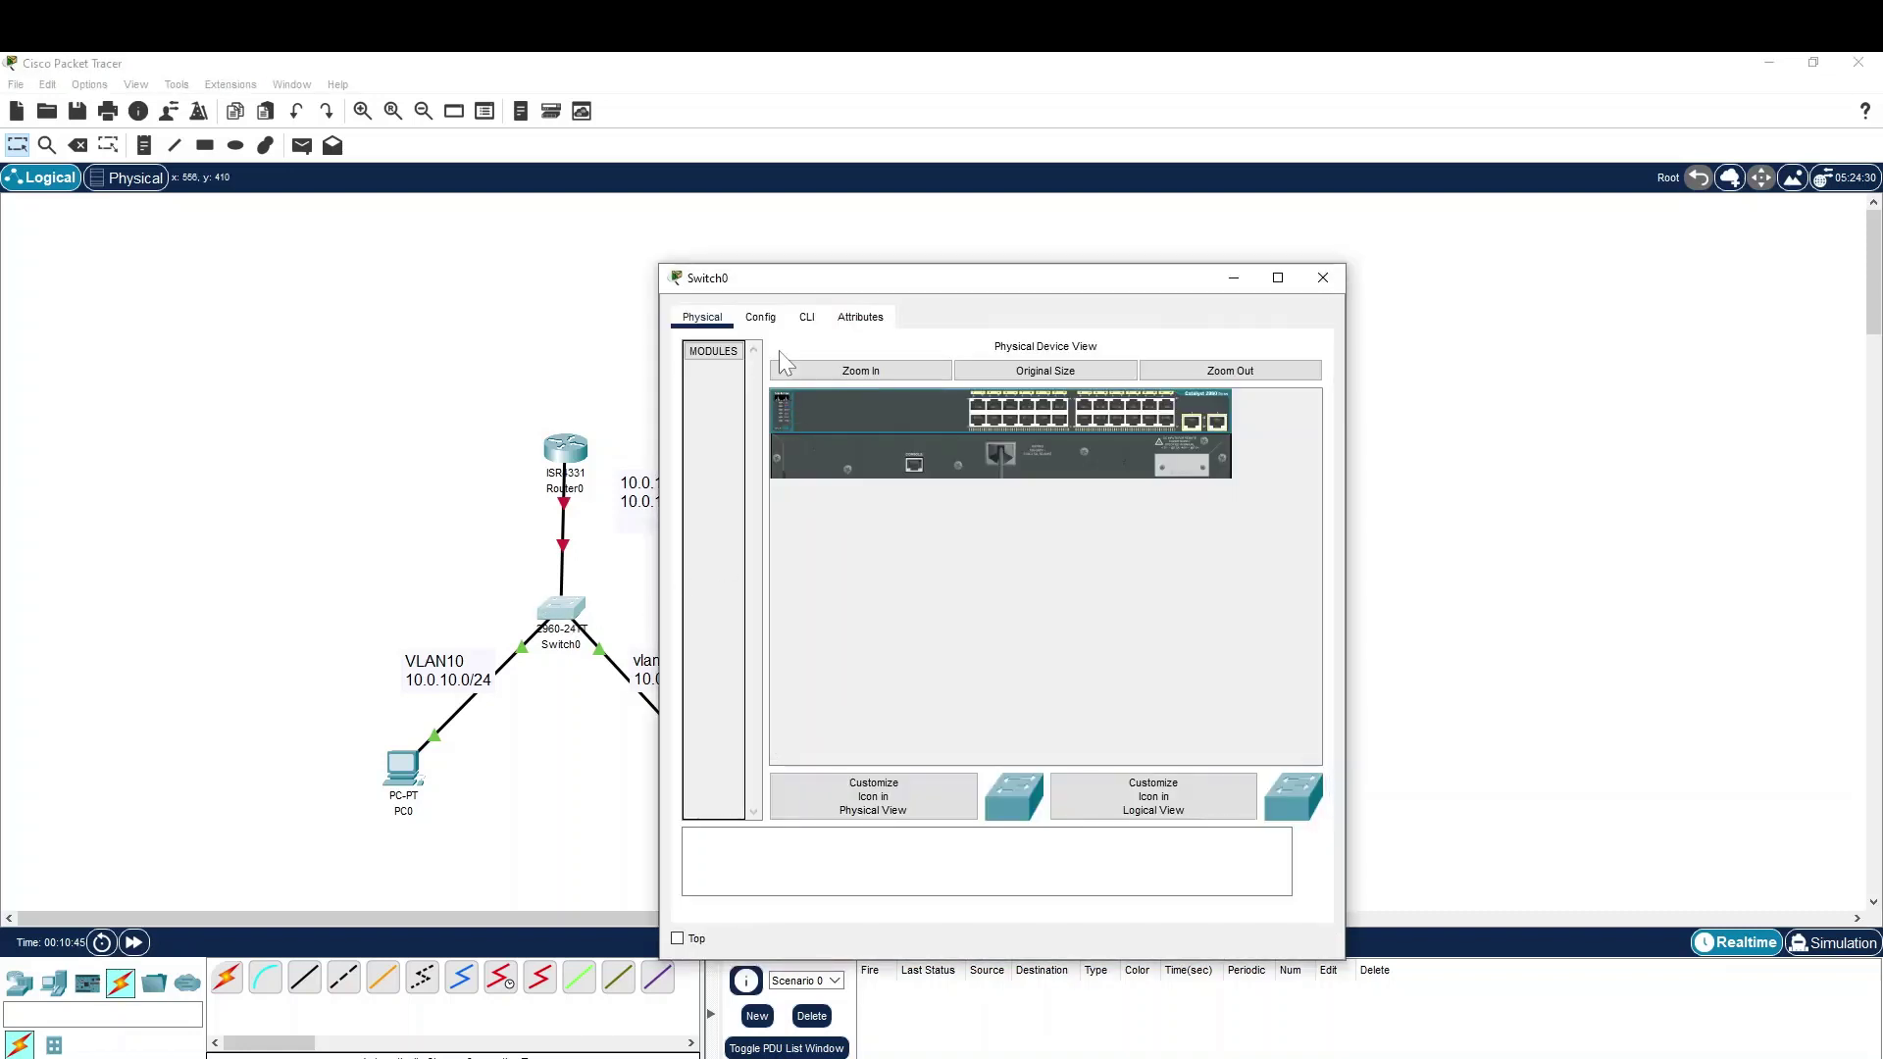
click(806, 318)
key(Return)
key(Return)
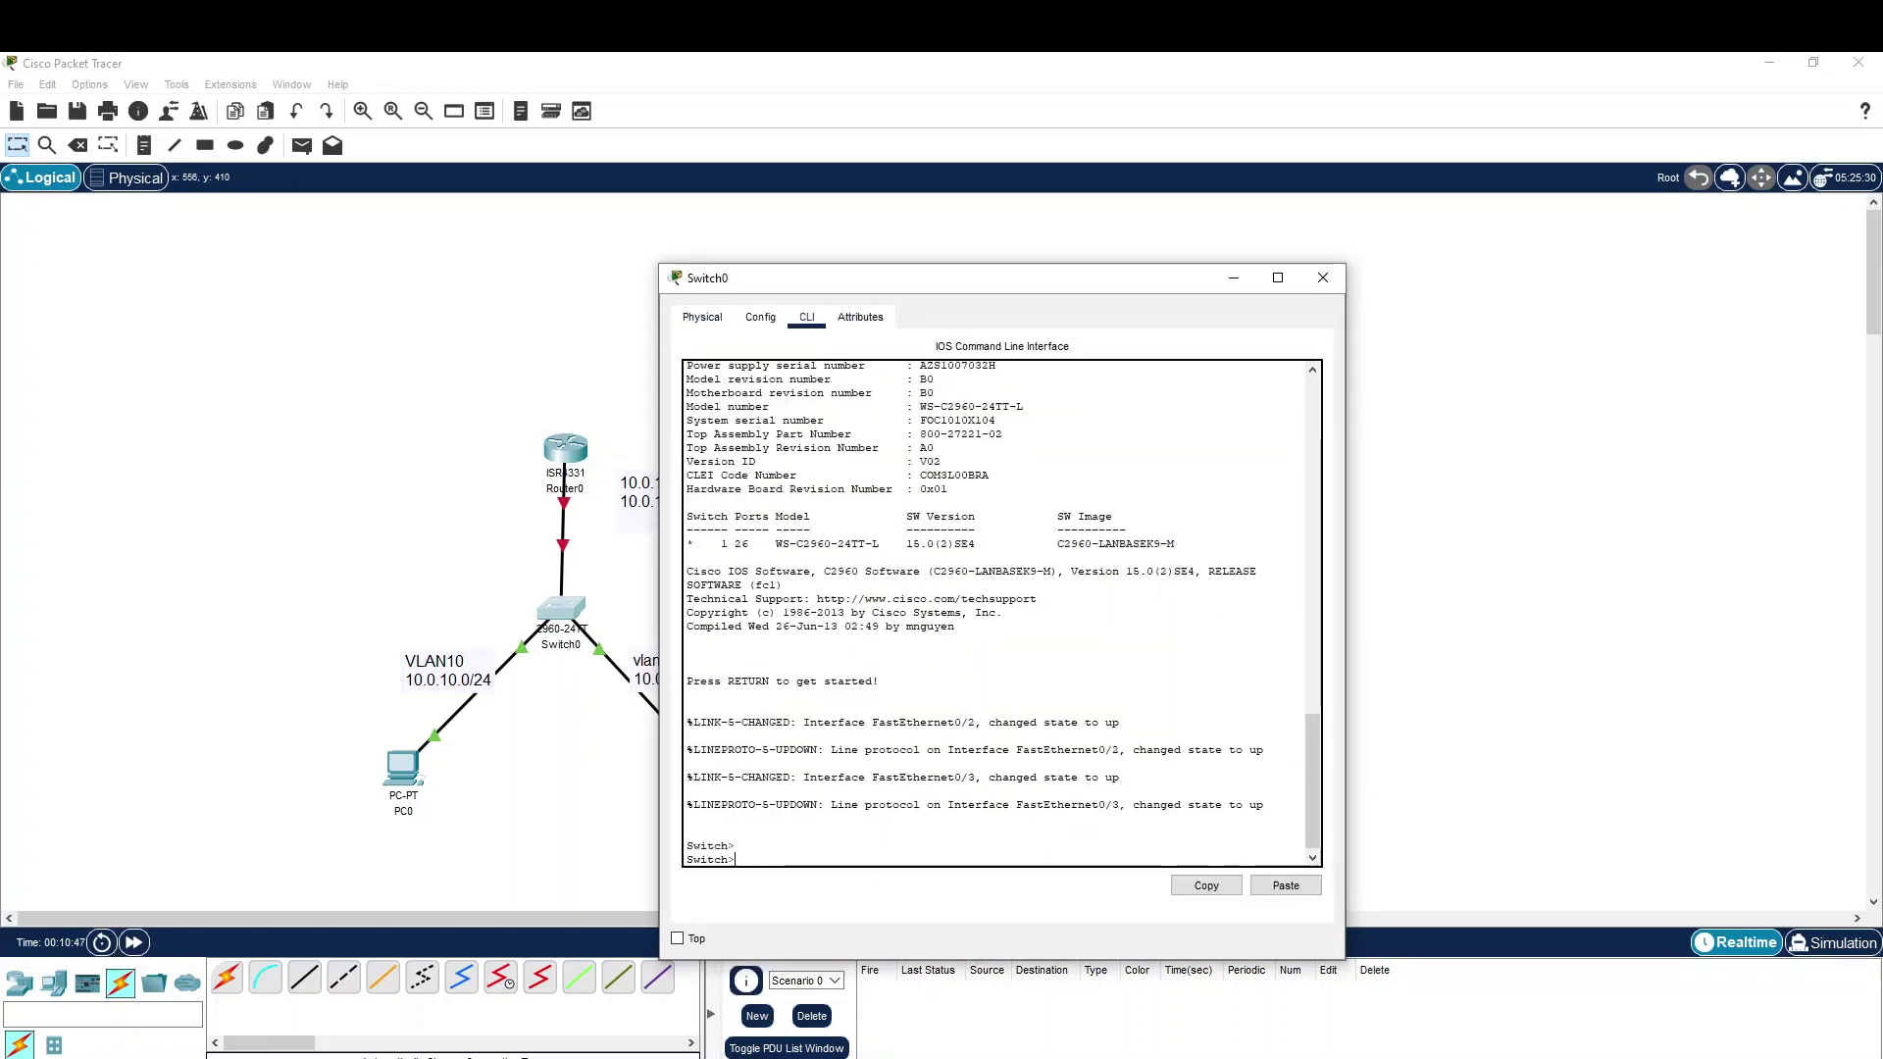
- Enter privileged EXEC mode on Switch0 and check the port labels of the router-switch link in the topology
text(en)
key(Return)
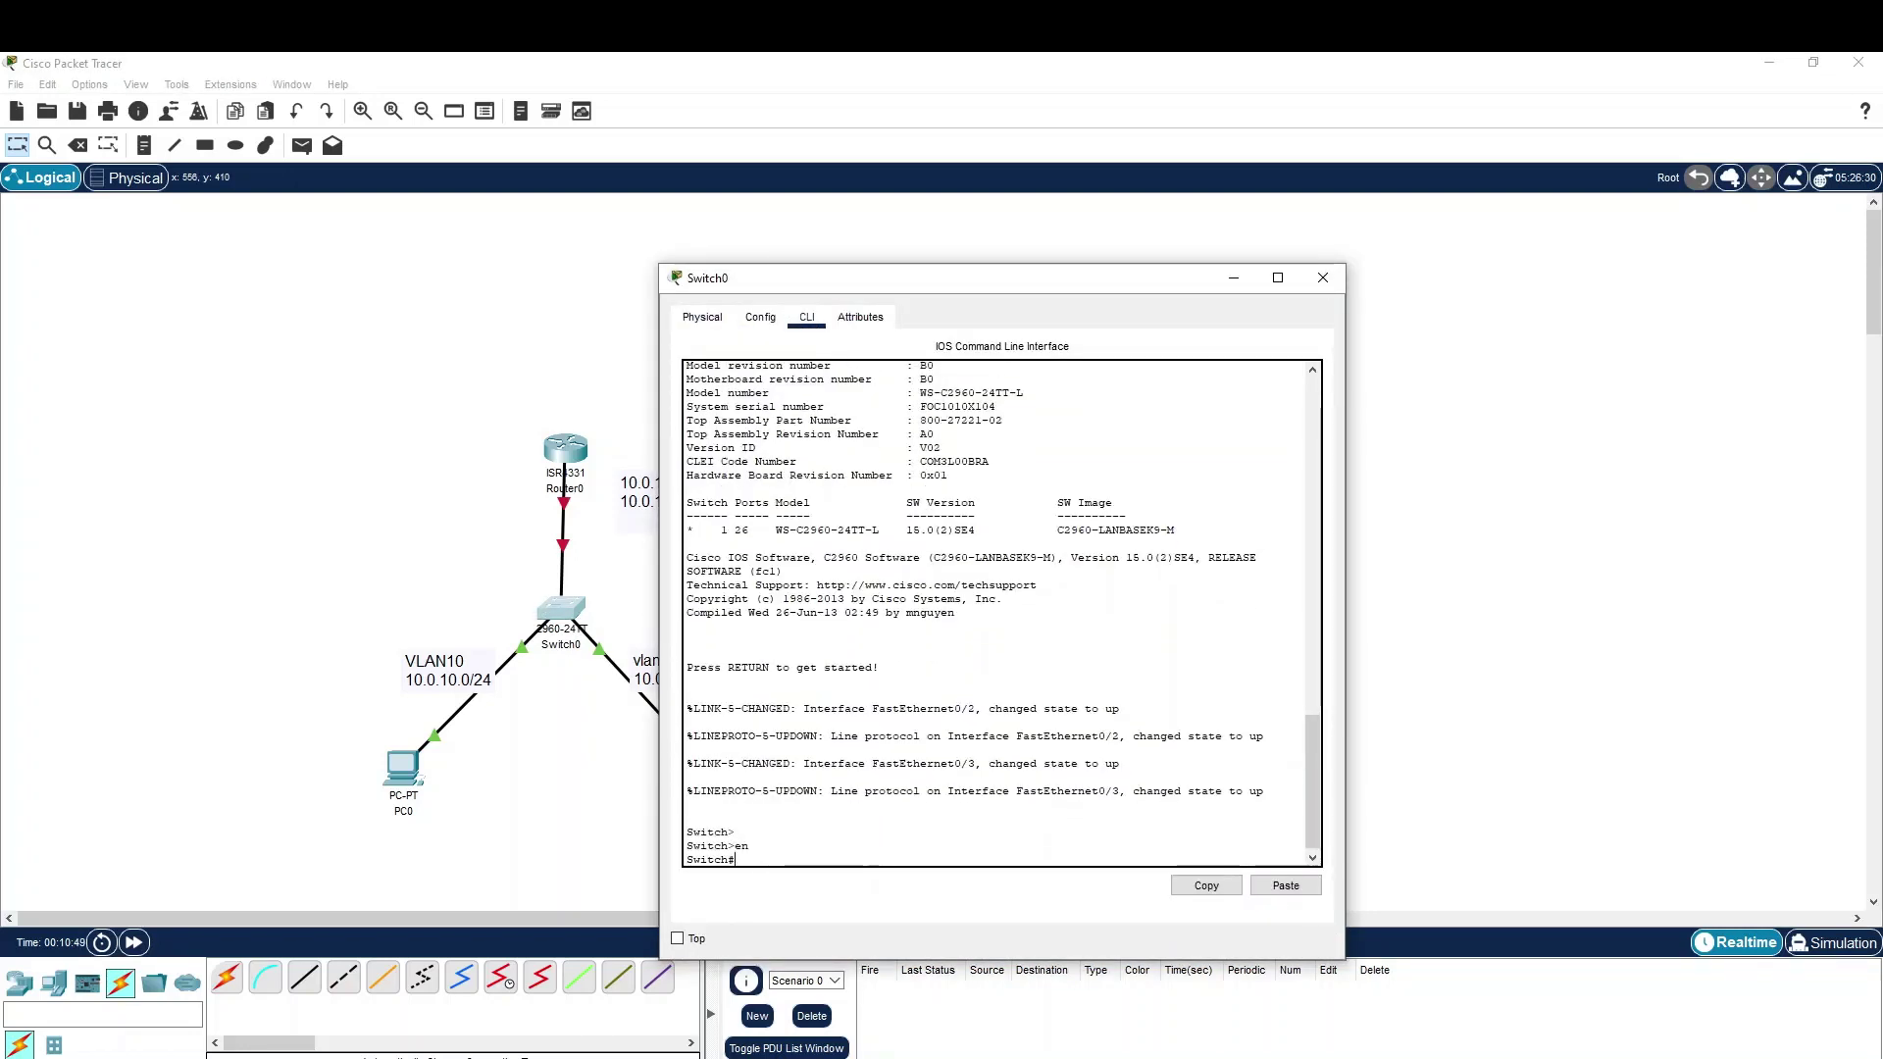
drag(996, 277, 1384, 261)
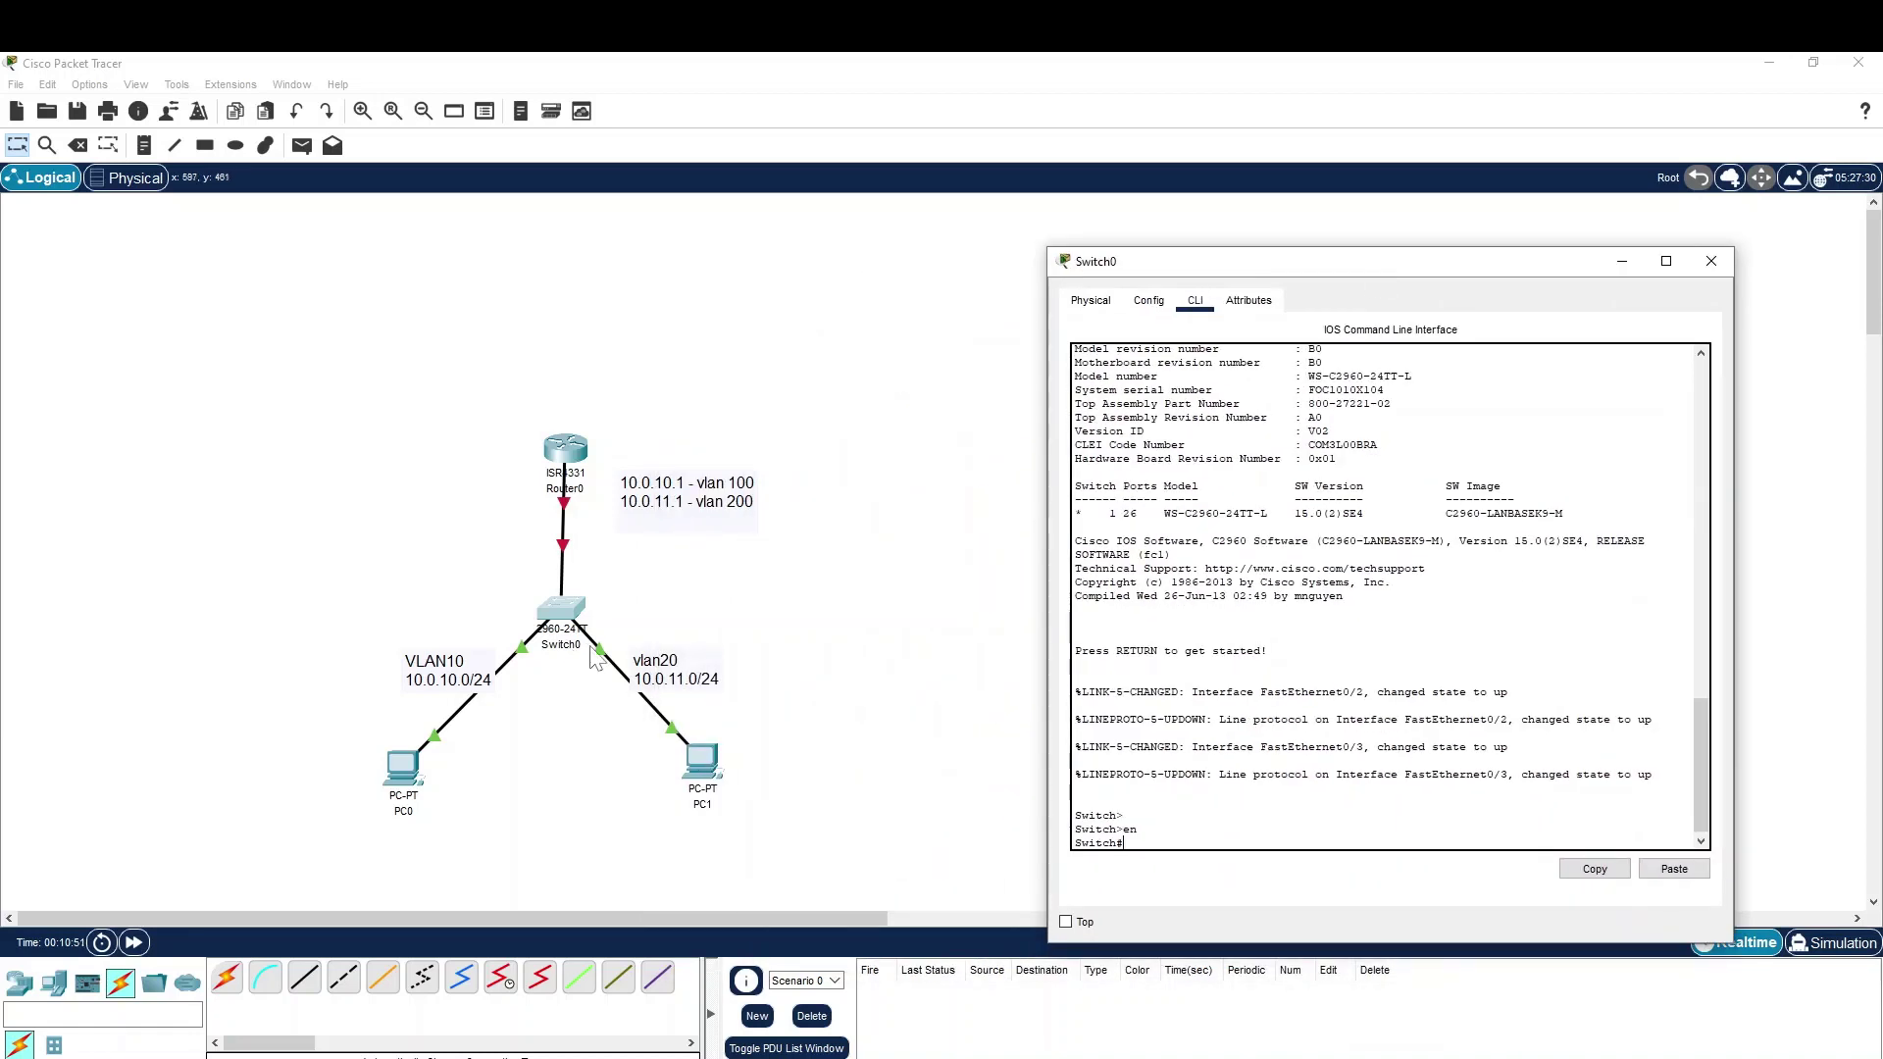
click(631, 615)
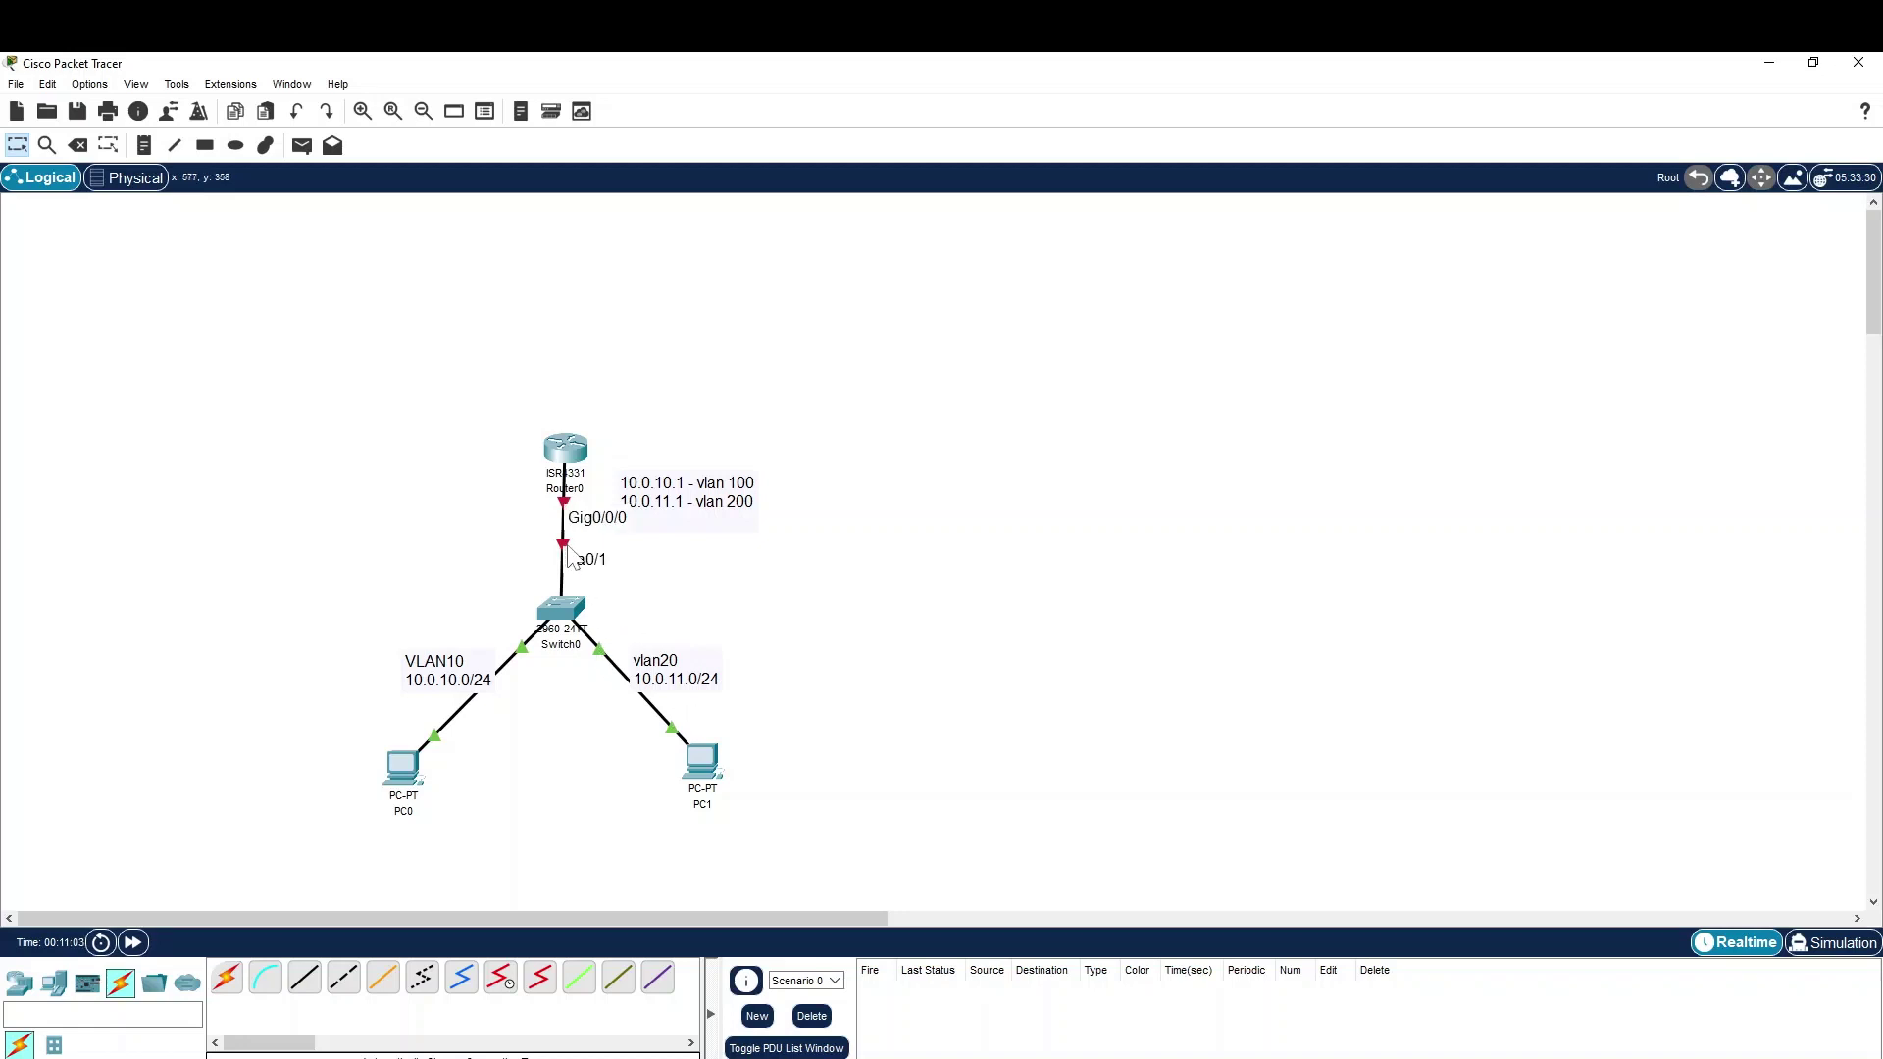
key(alt+Tab)
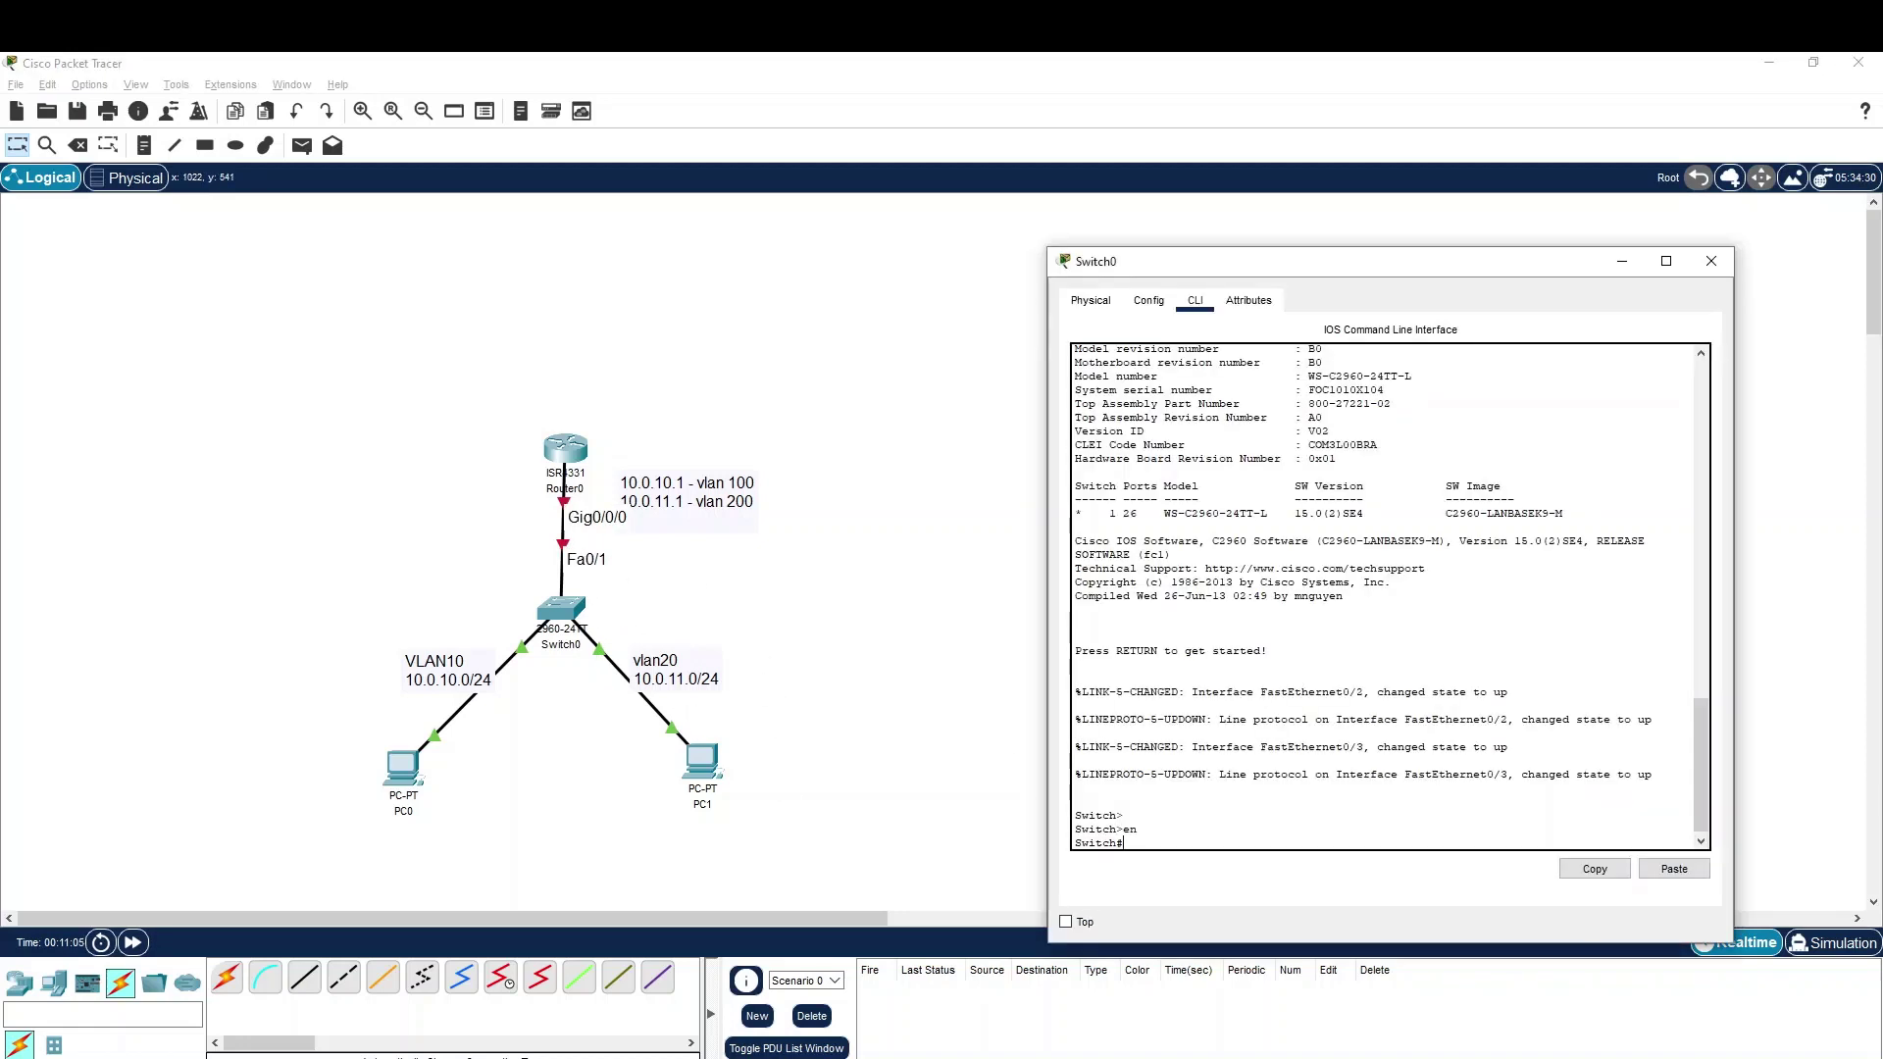
drag(1218, 260, 1076, 177)
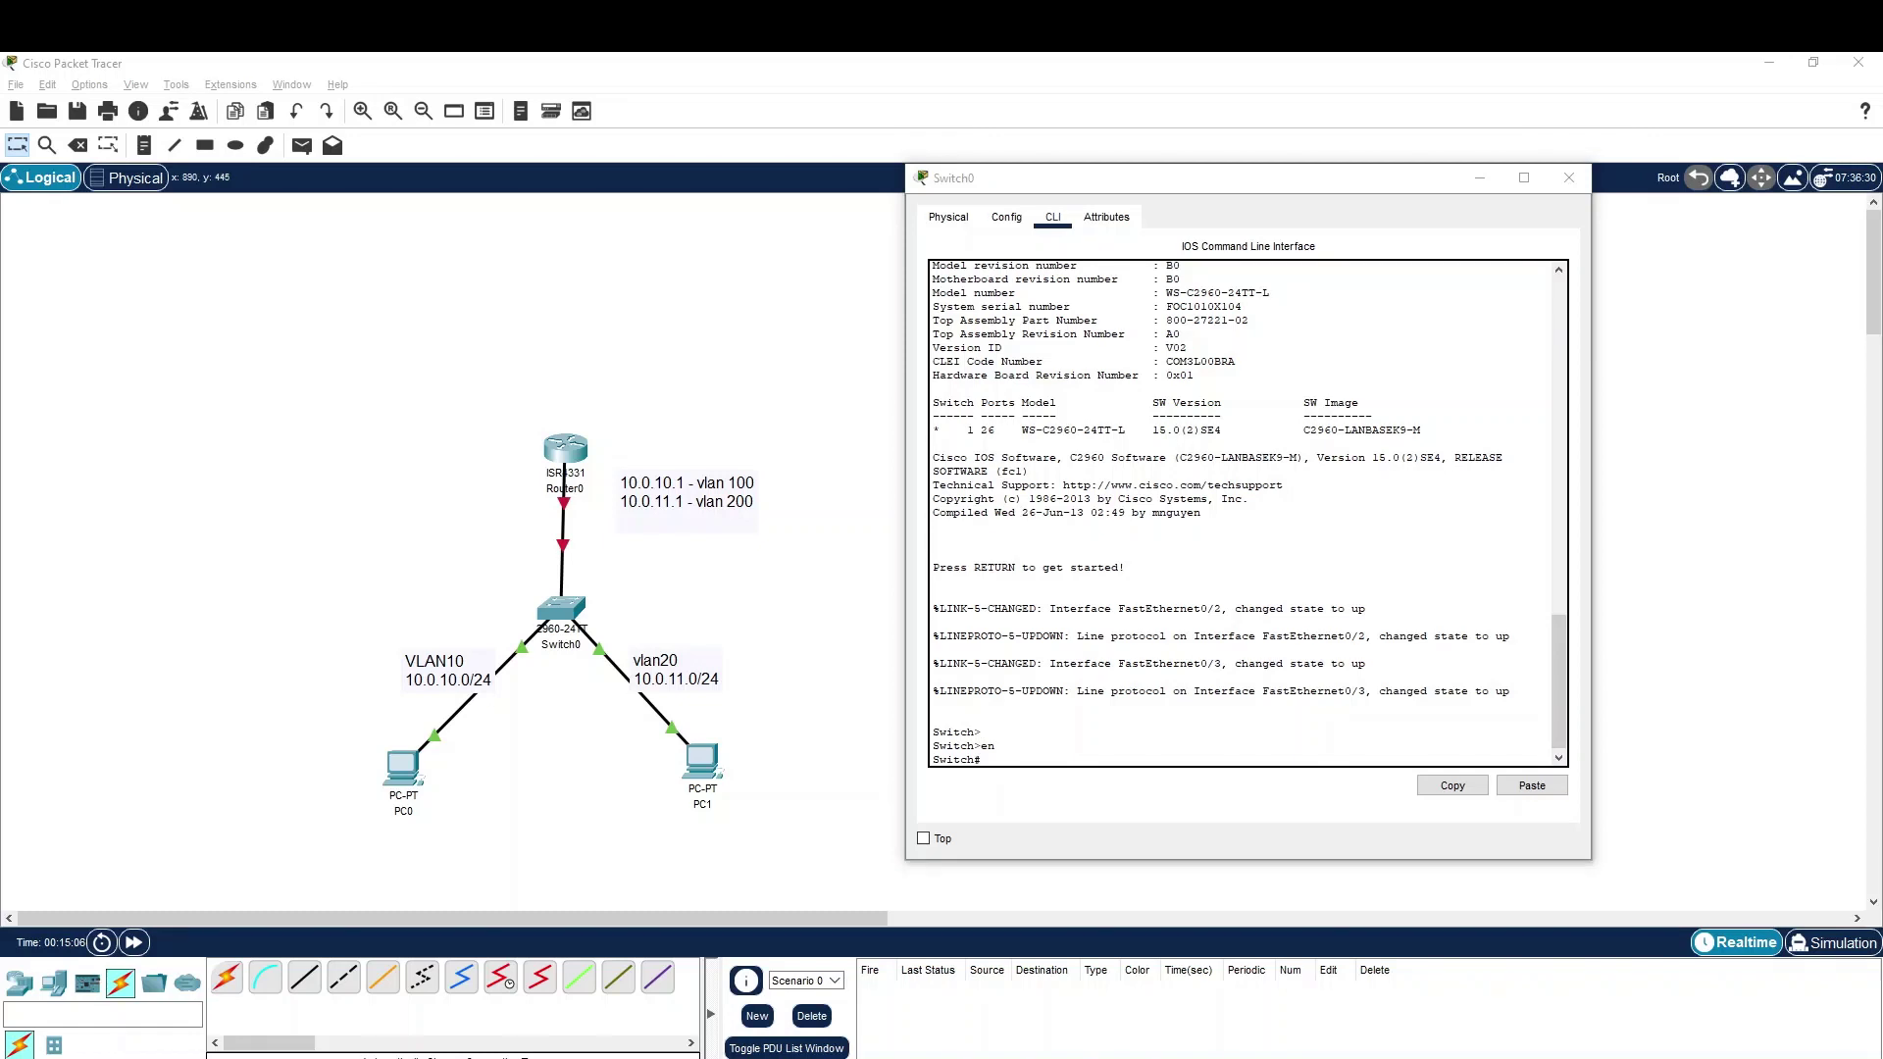
key(Return)
key(Return)
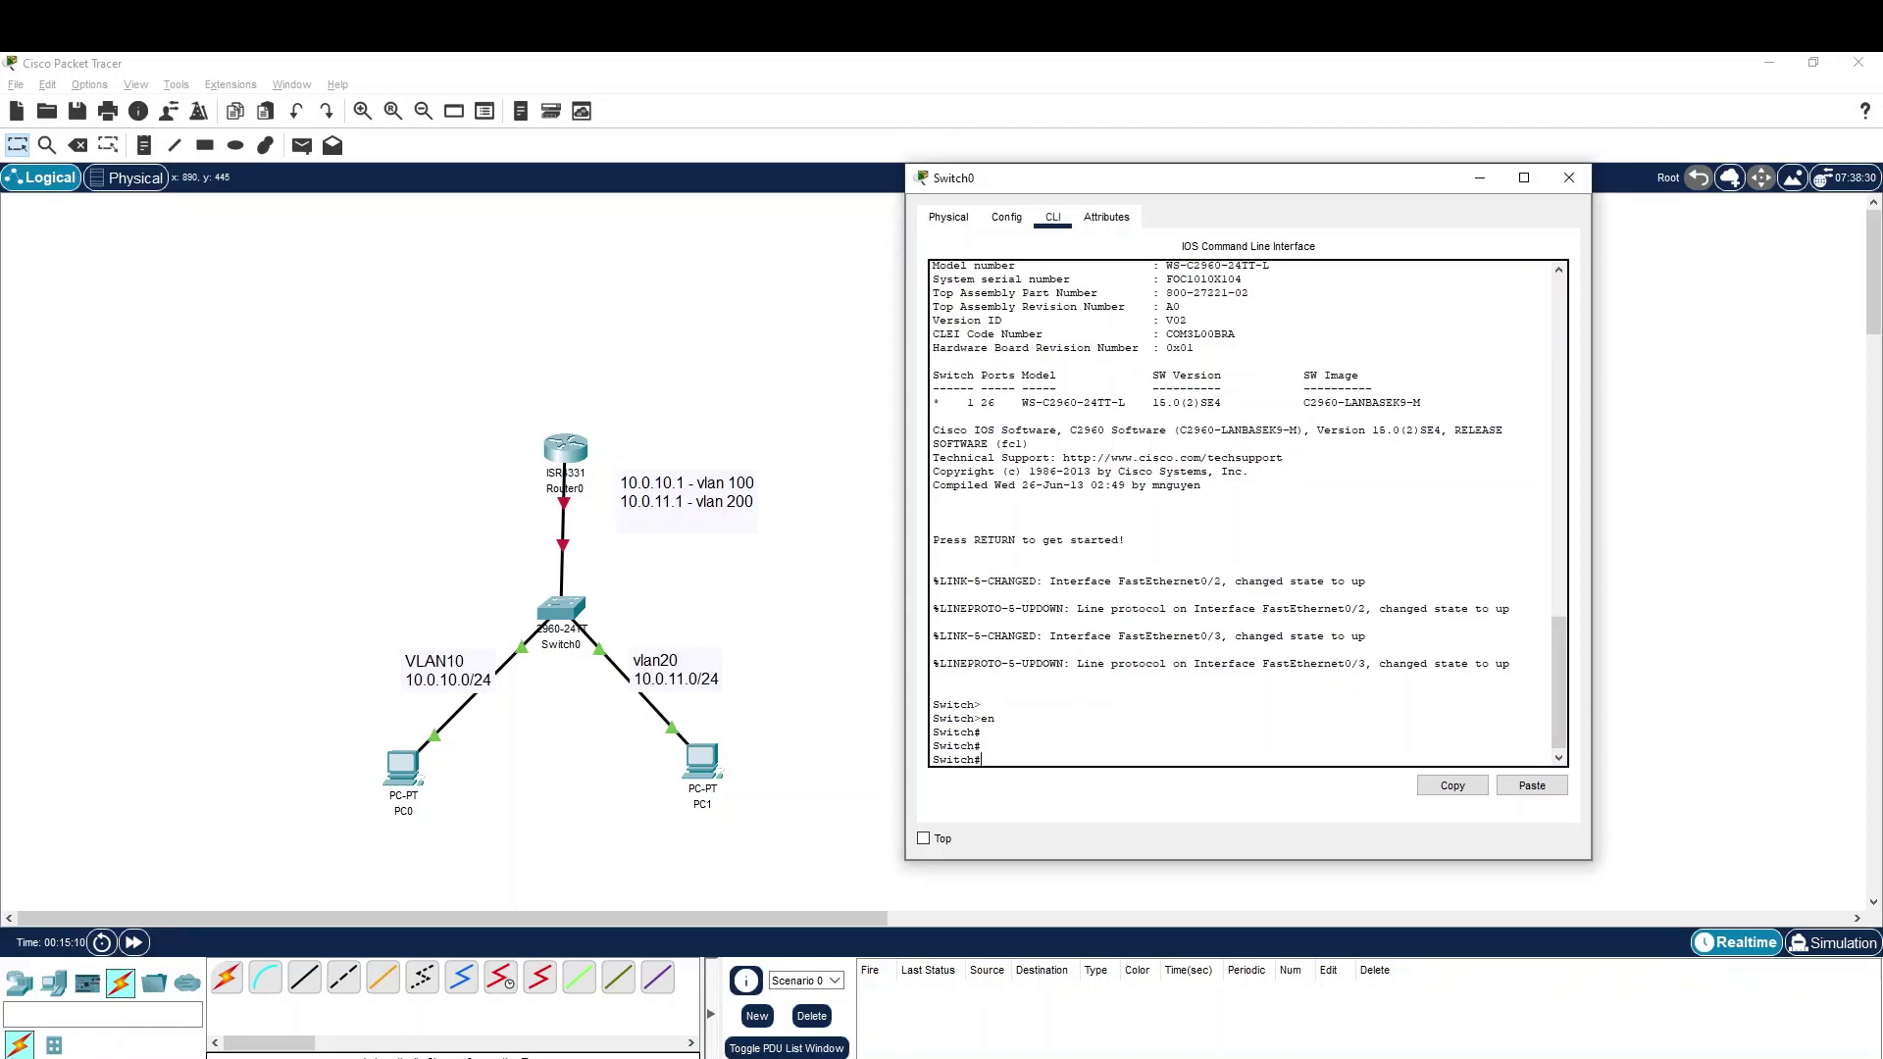
key(Return)
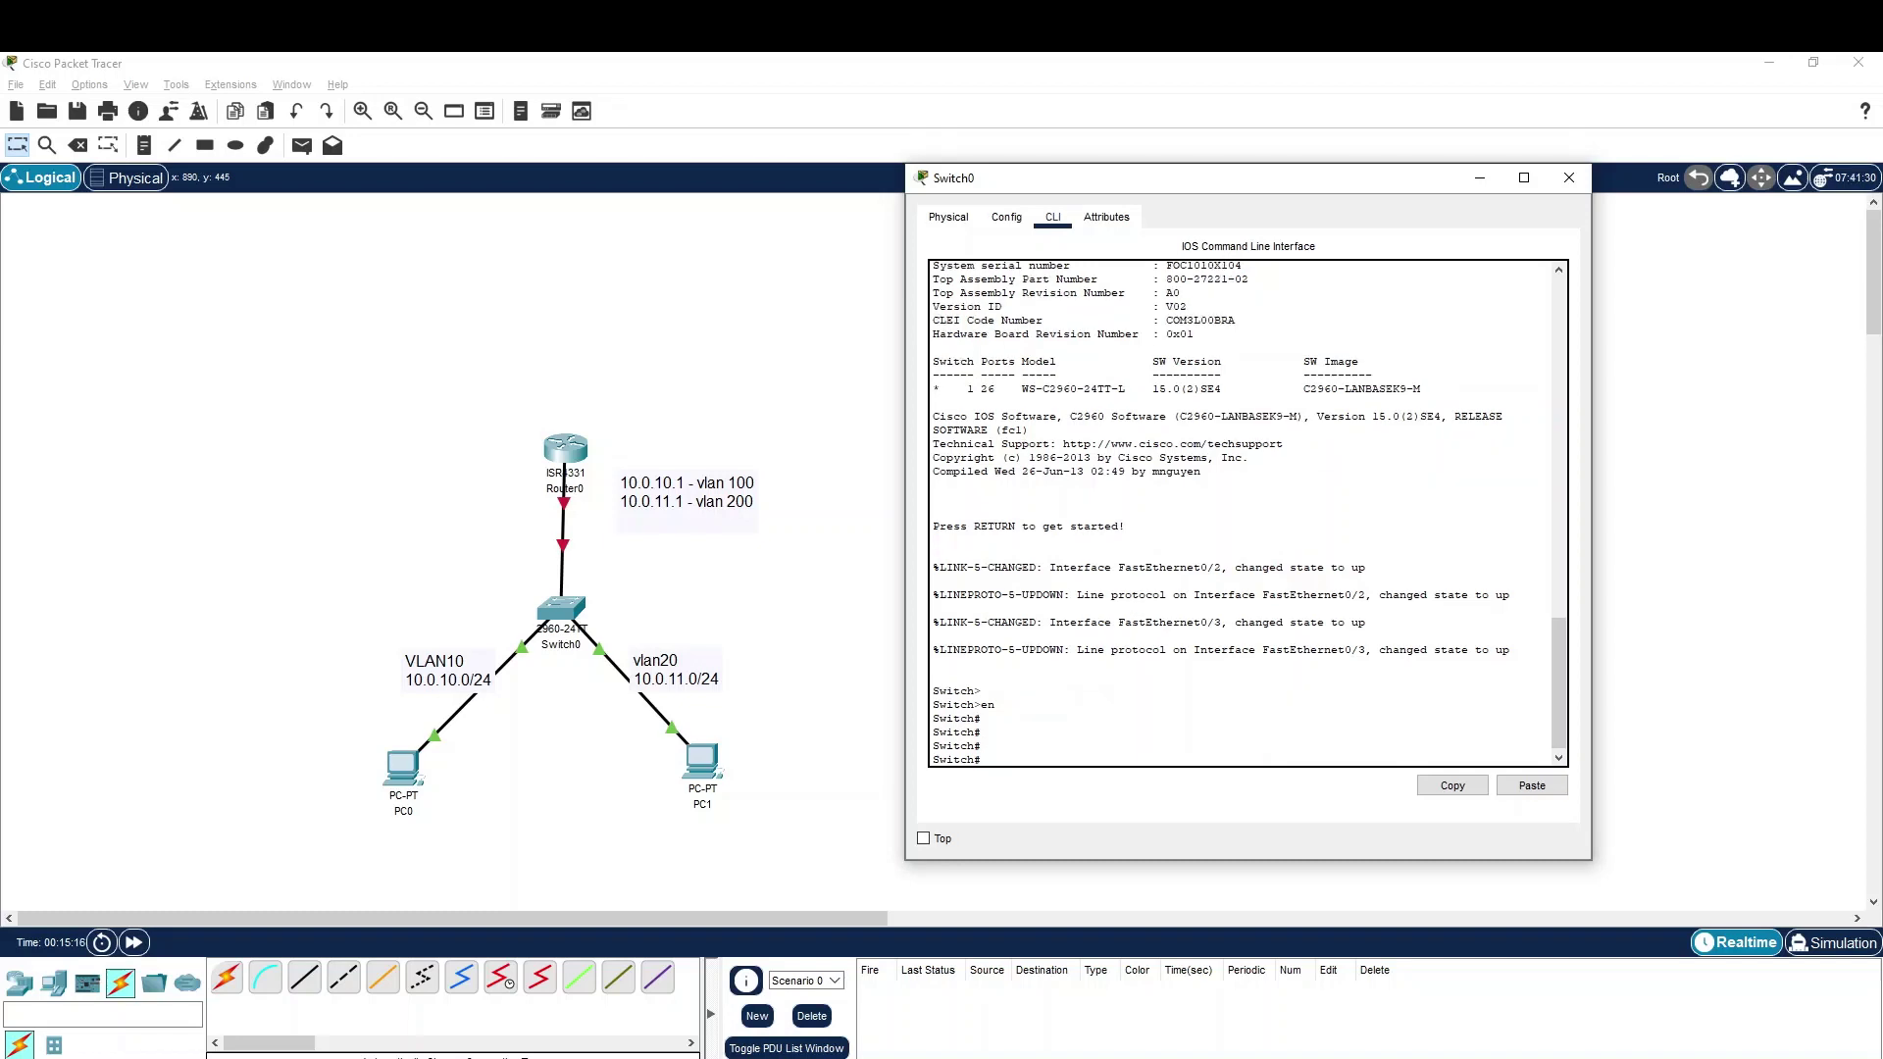
- Enter global configuration mode on Switch0 and set interface fa0/1 to switchport mode trunk
text(conf t)
key(Return)
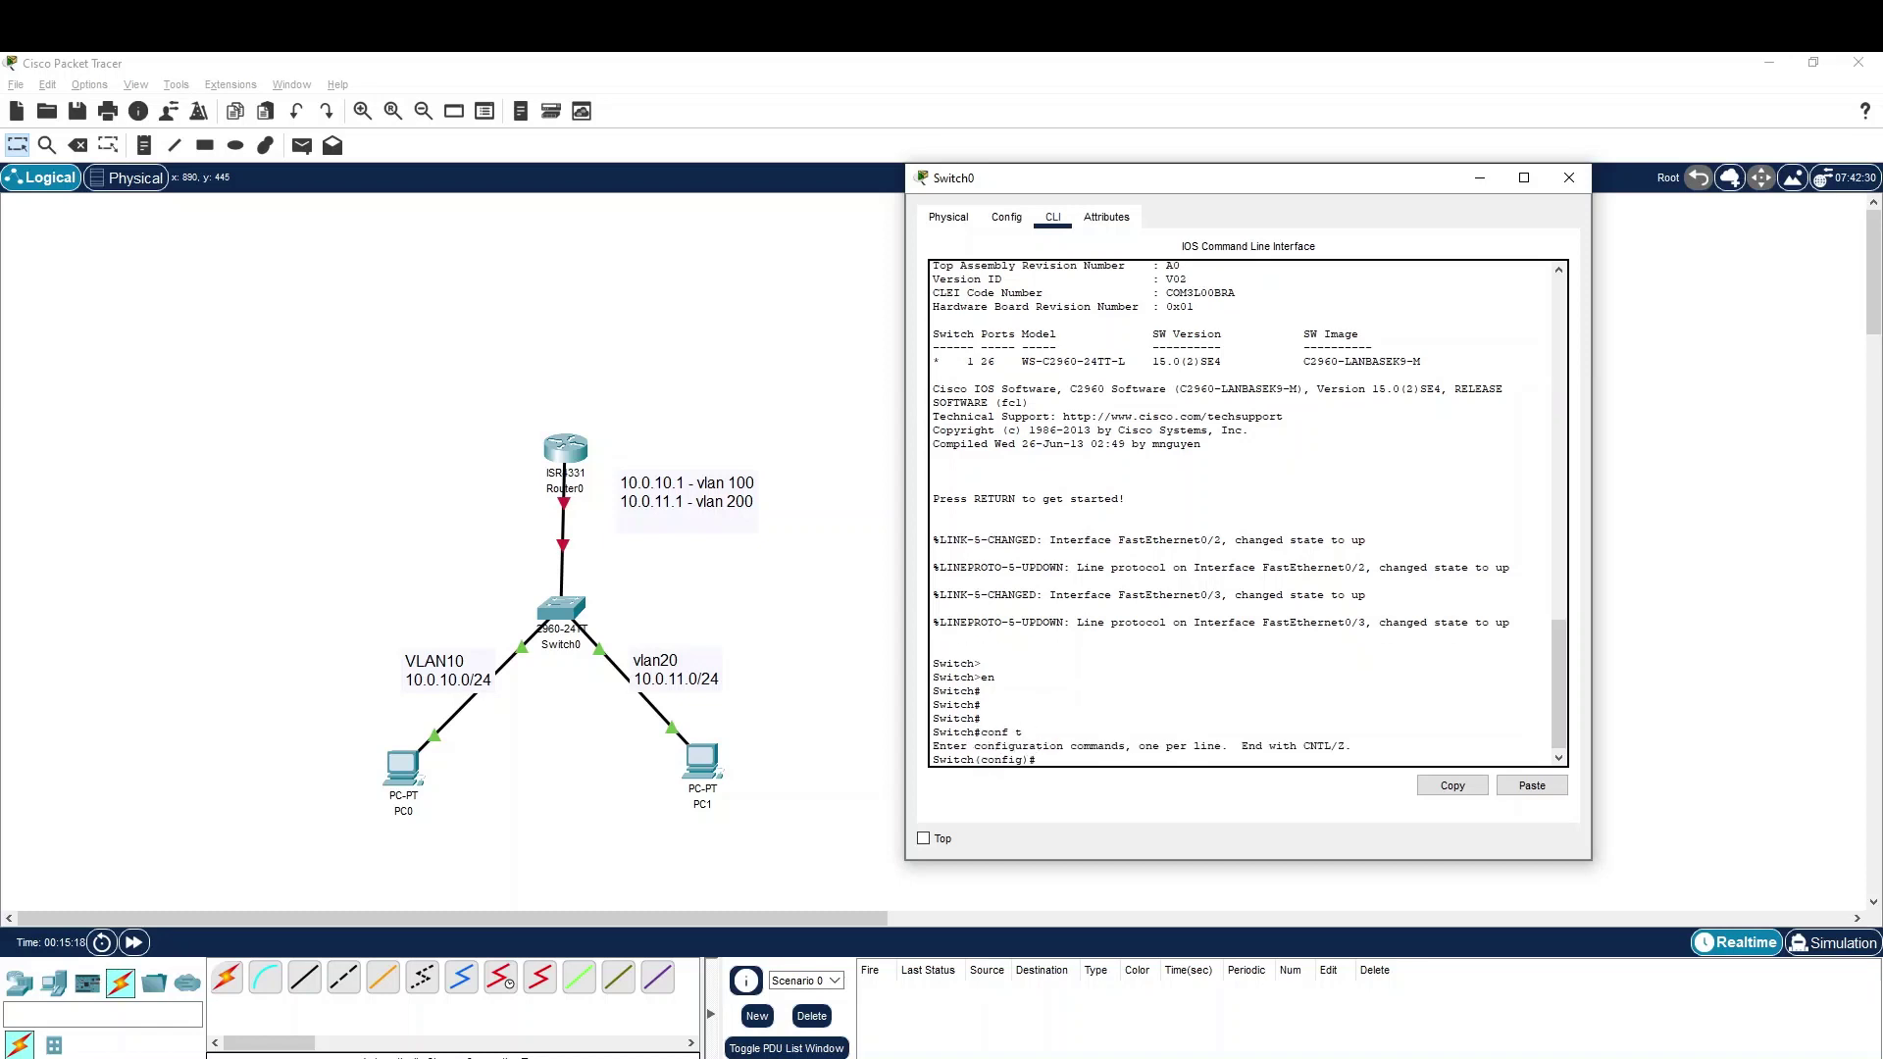
text(int fa)
text(0/1)
key(Return)
text(swi)
key(Tab)
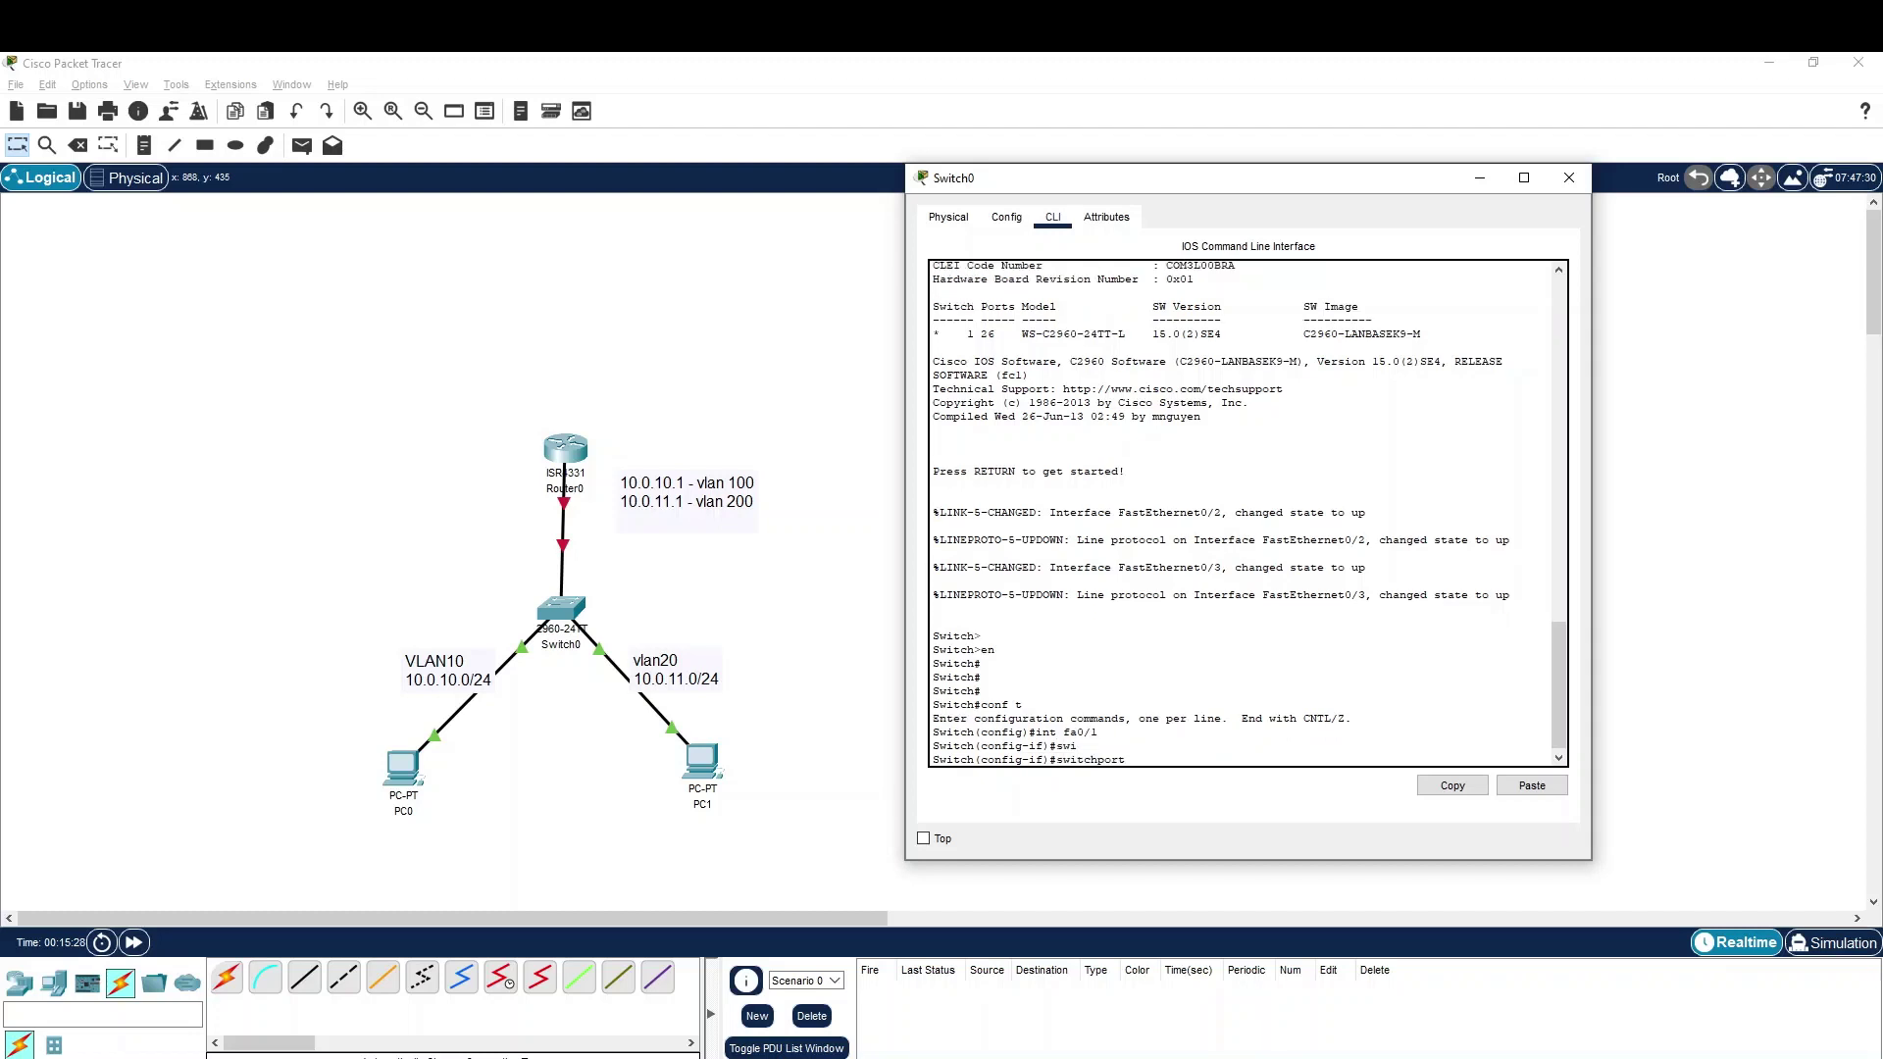
key(Tab)
text(tr)
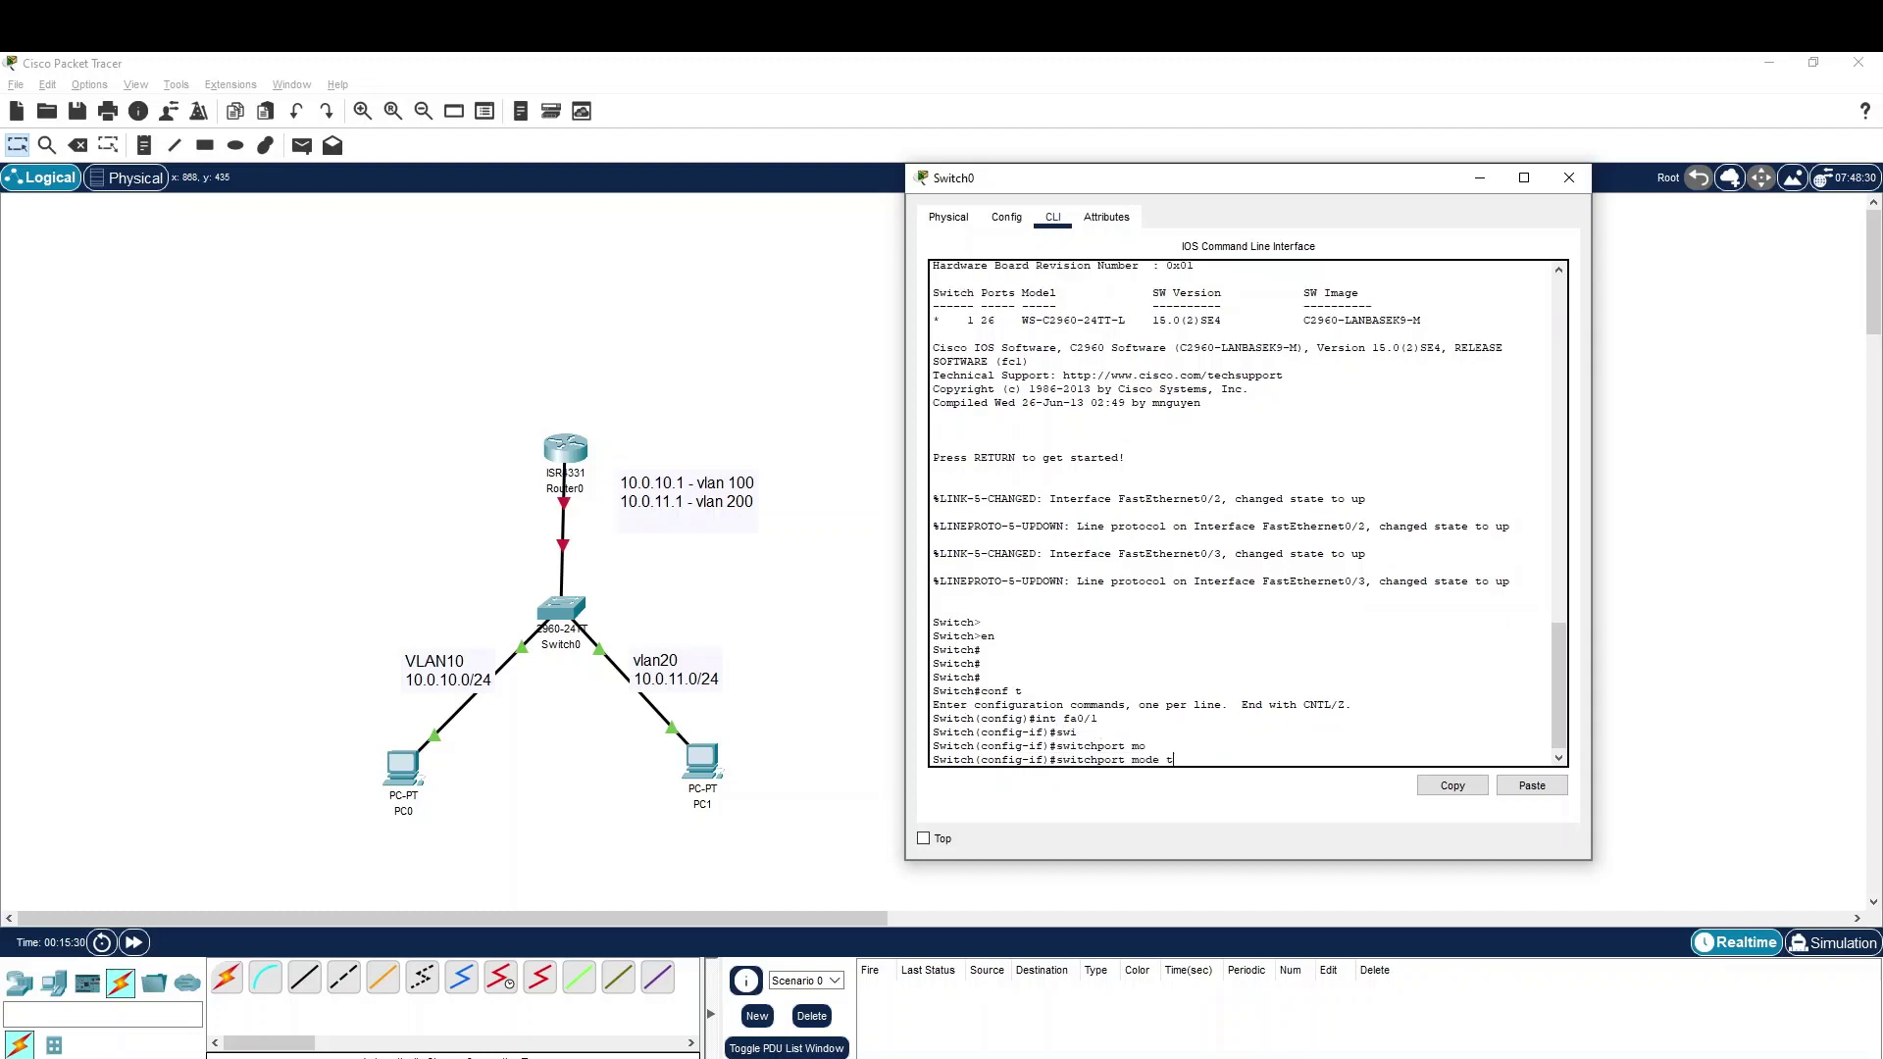
key(Tab)
key(Return)
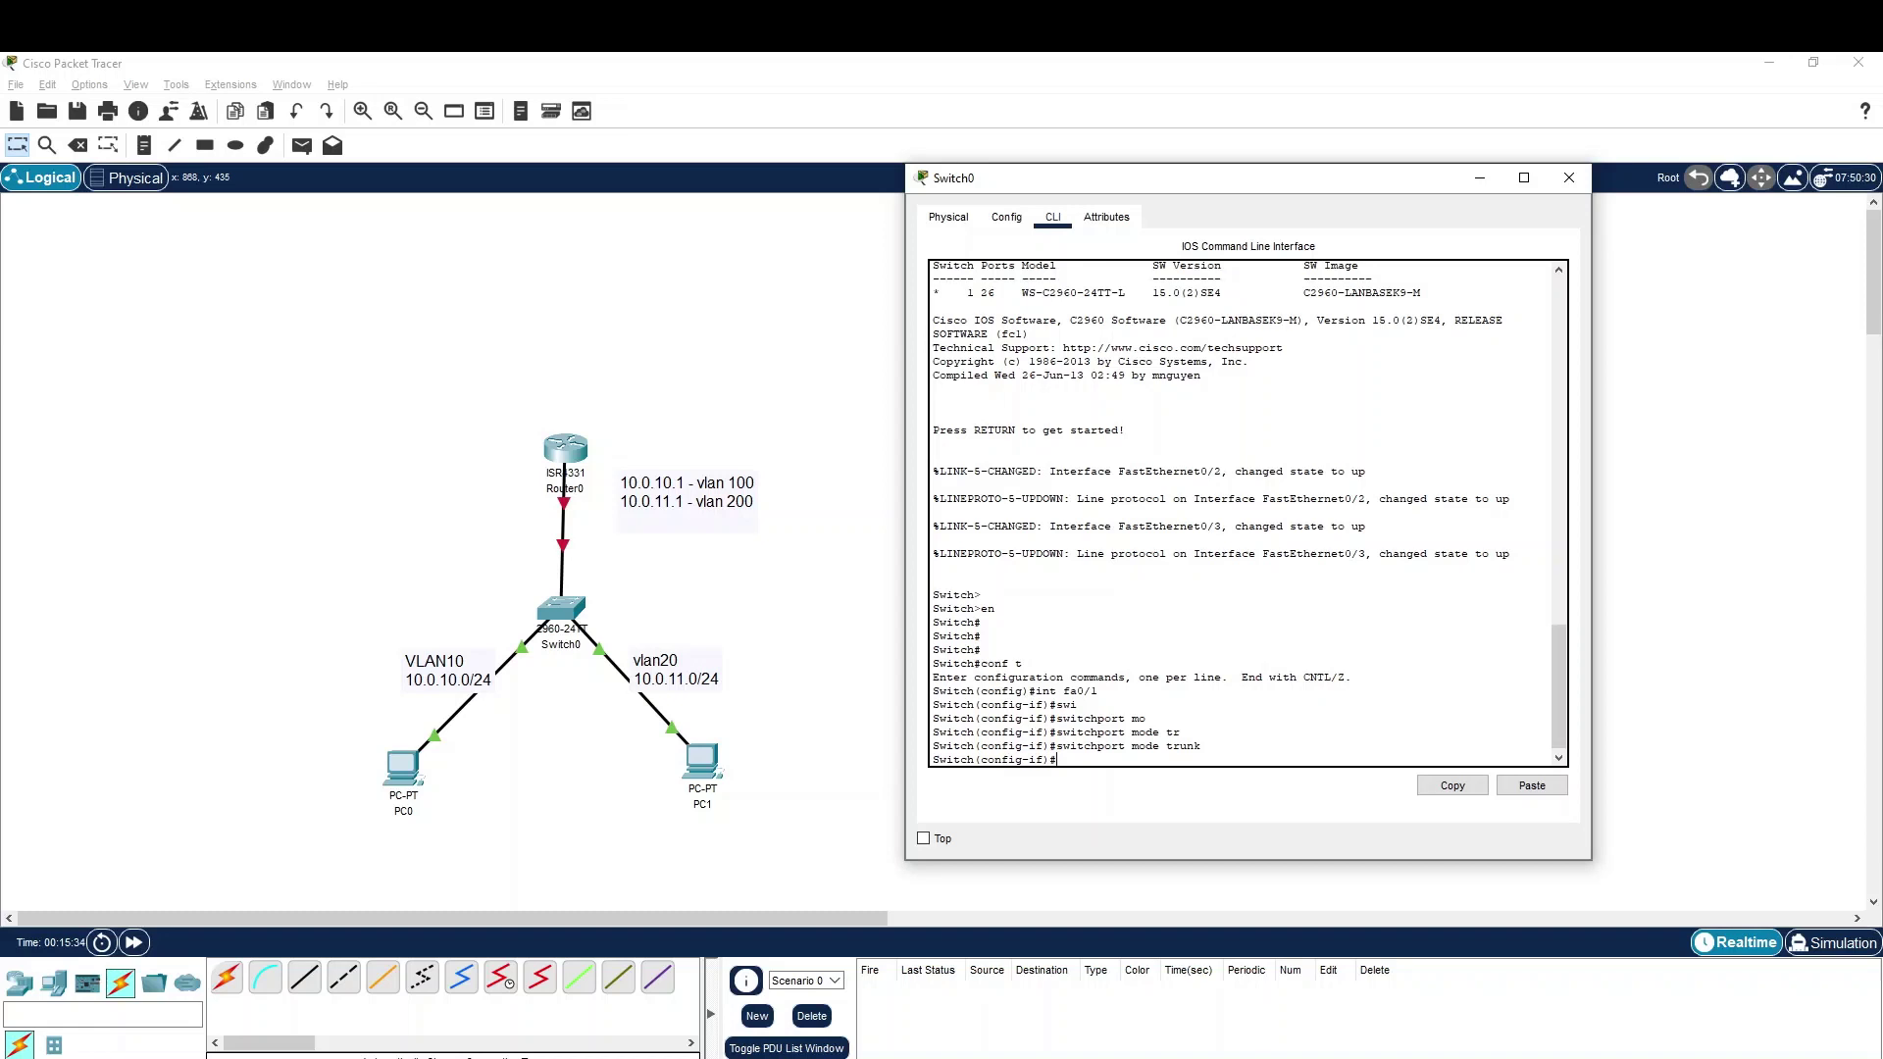
- Try the encapsulation keyword on fa0/1 and list the available switchport and switchport trunk options
text(sw)
key(Tab)
text(en)
key(Tab)
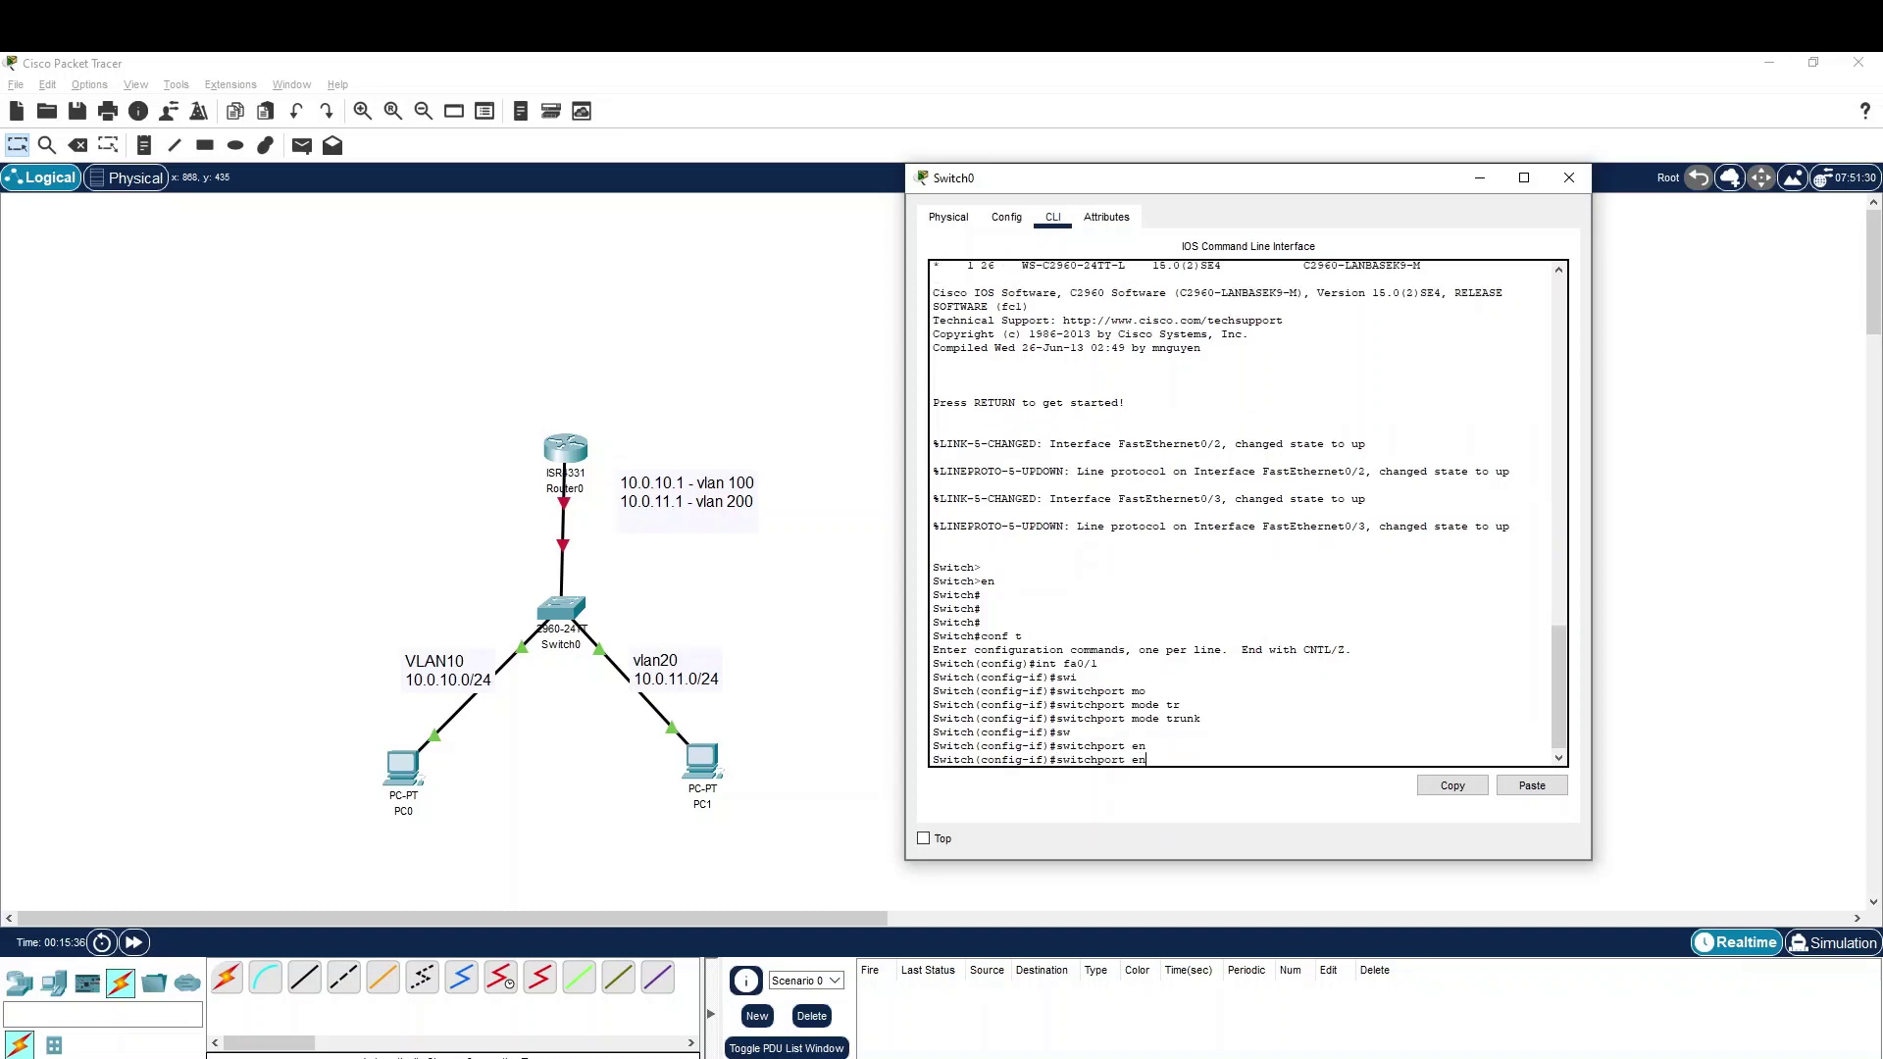
key(BackSpace)
key(BackSpace)
text(?)
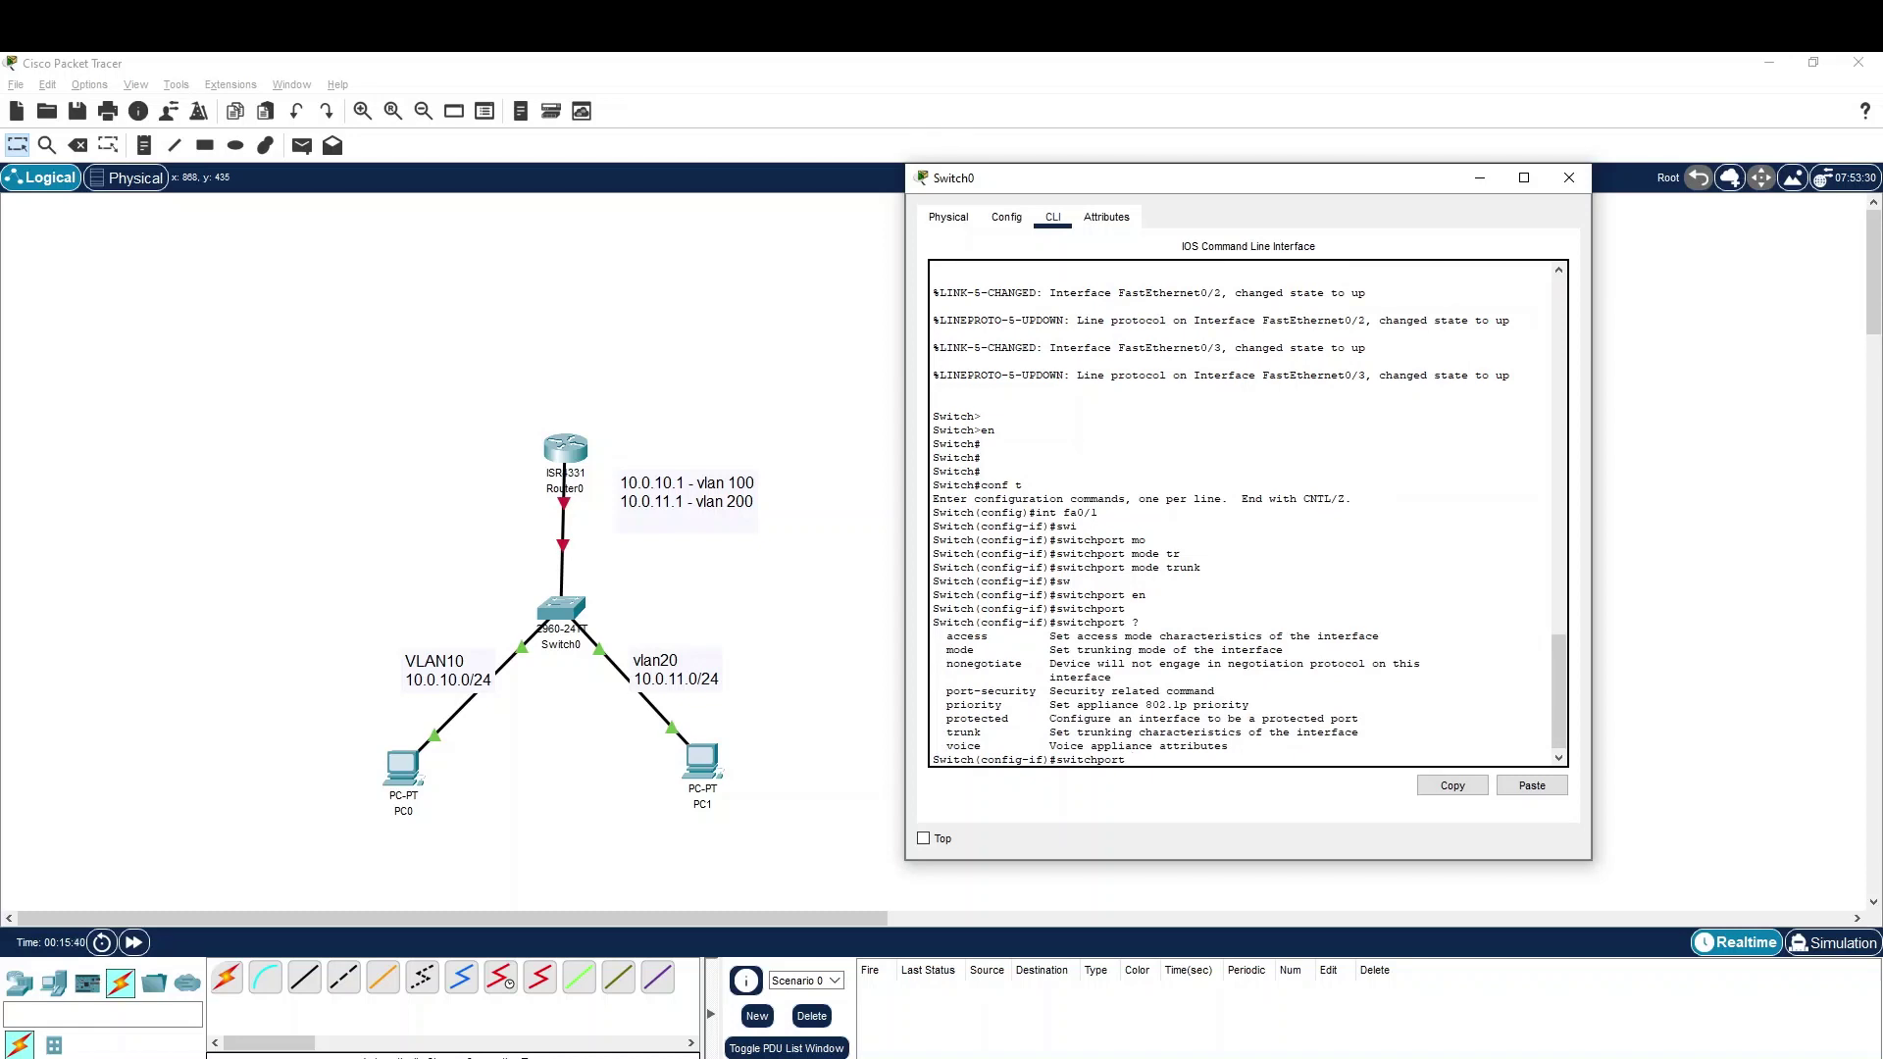
text(tr)
key(Tab)
text(en)
key(Tab)
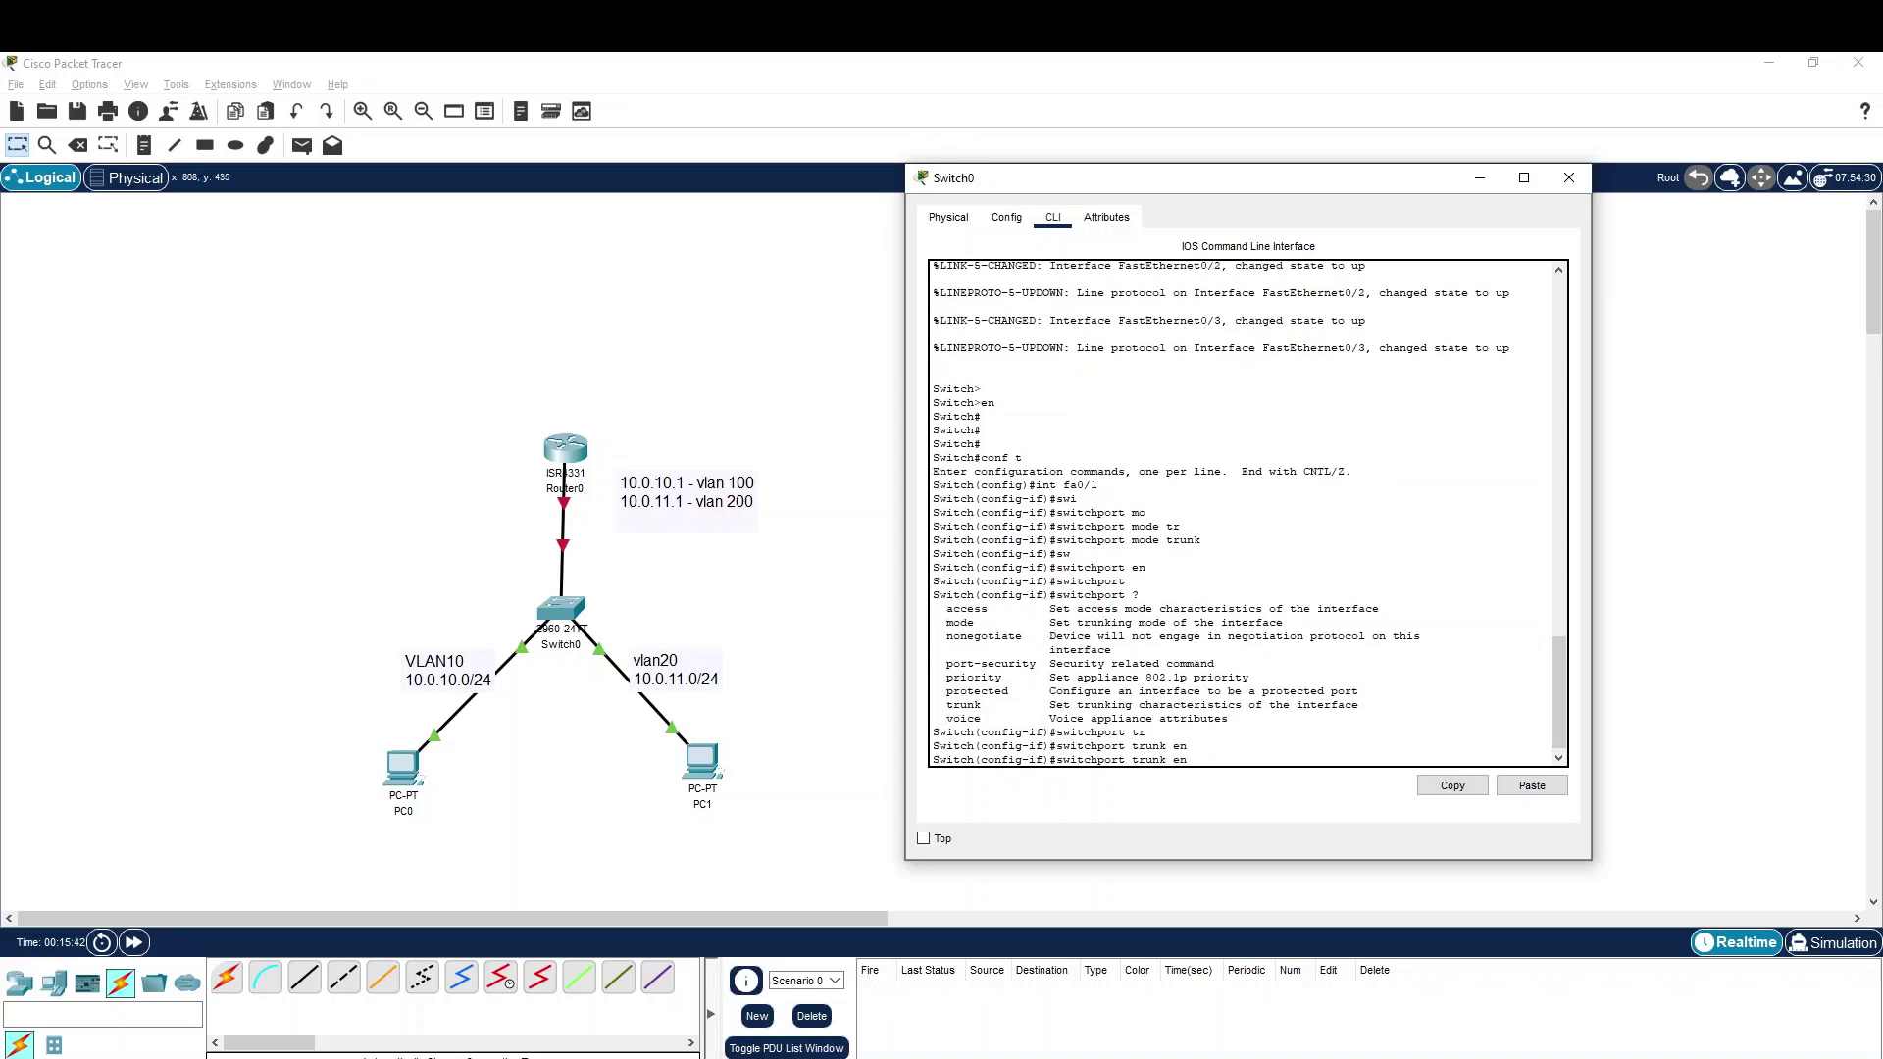
key(BackSpace)
key(BackSpace)
text(?)
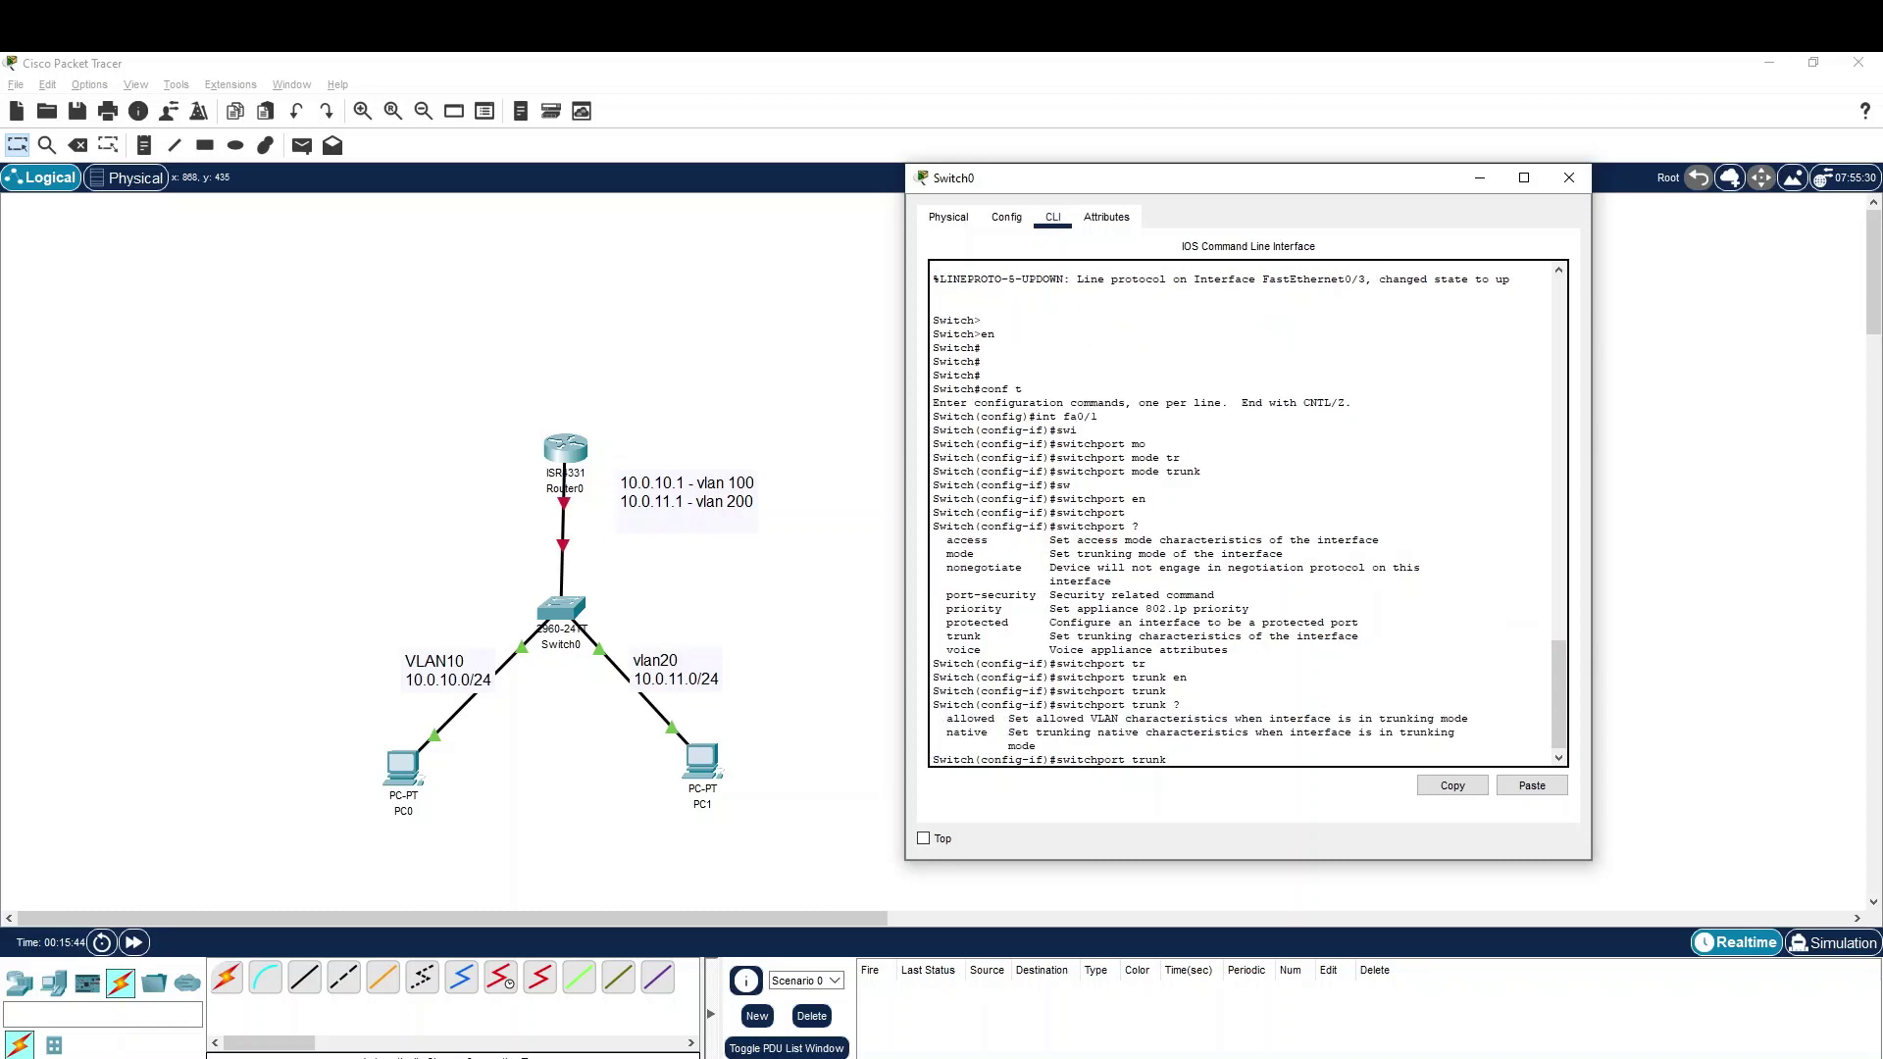
- Allow all VLANs on the fa0/1 trunk, consulting the allowed VLAN options, and end configuration mode
text(al)
key(Tab)
text(al)
key(Tab)
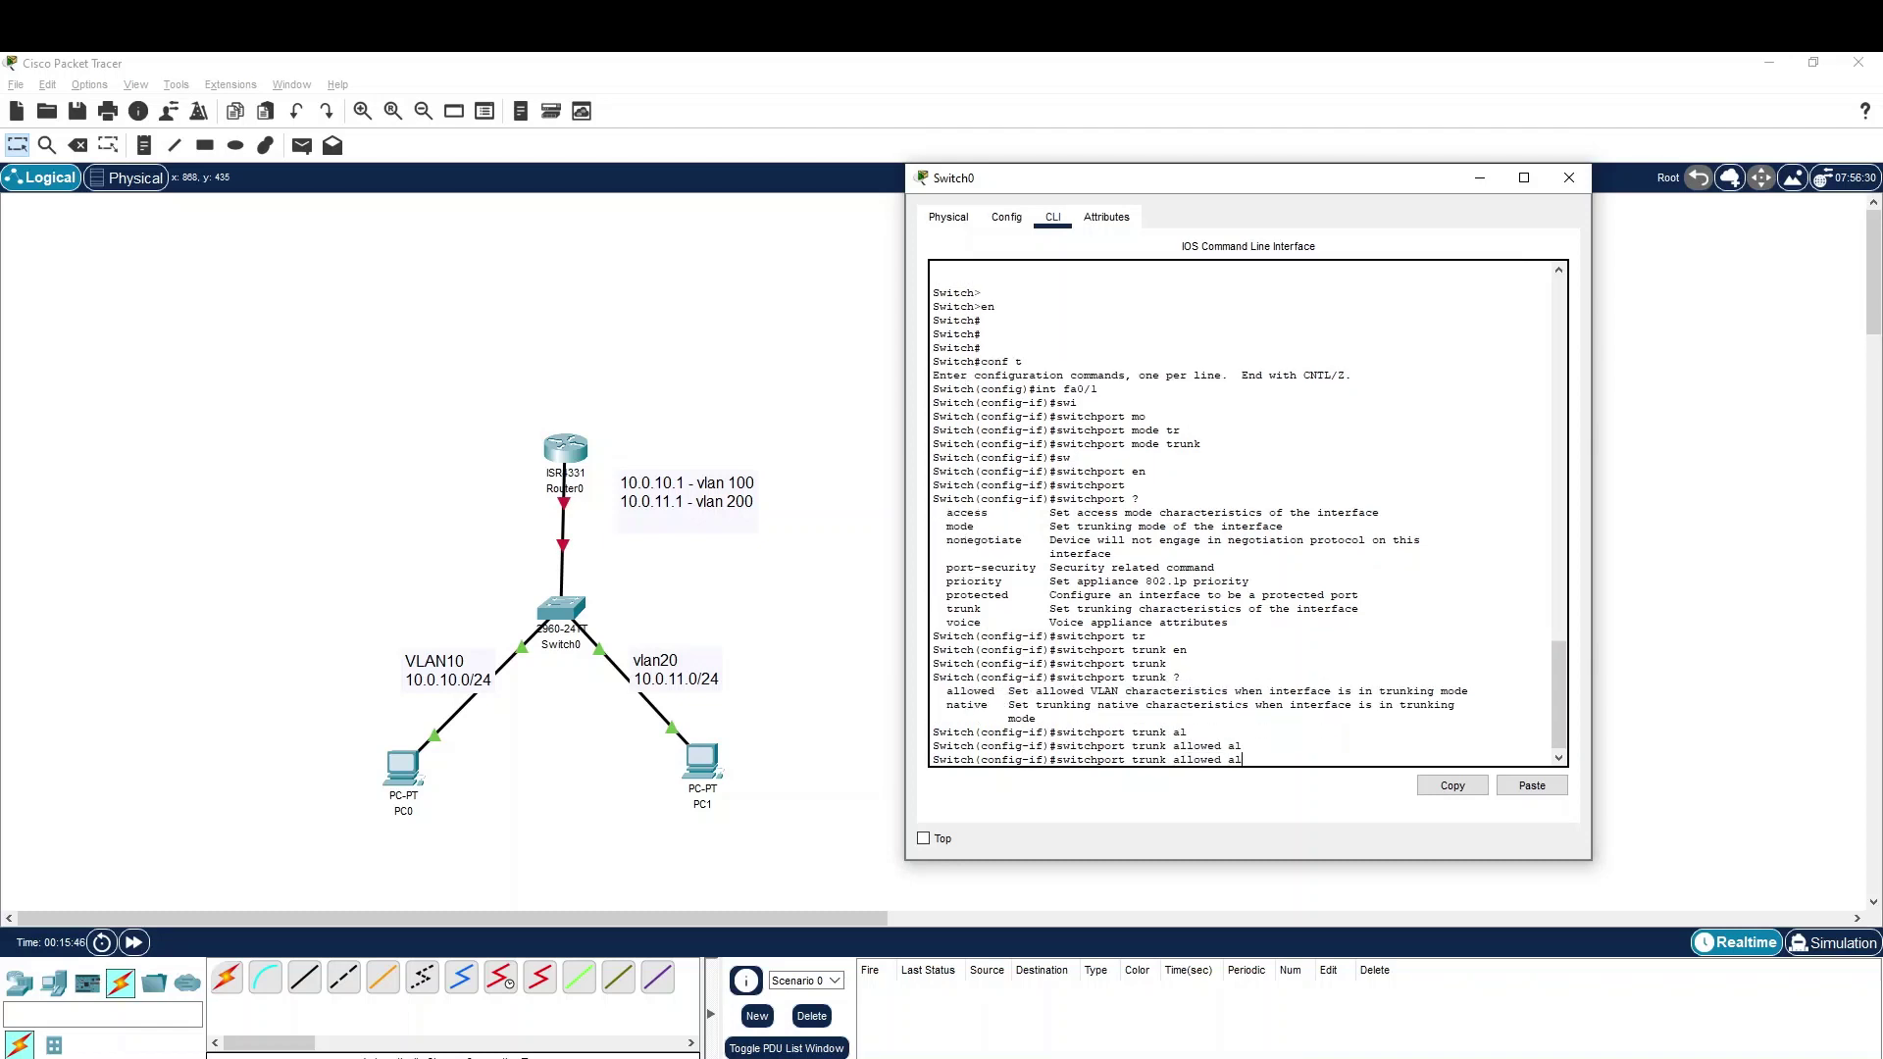
key(BackSpace)
key(Tab)
text(?)
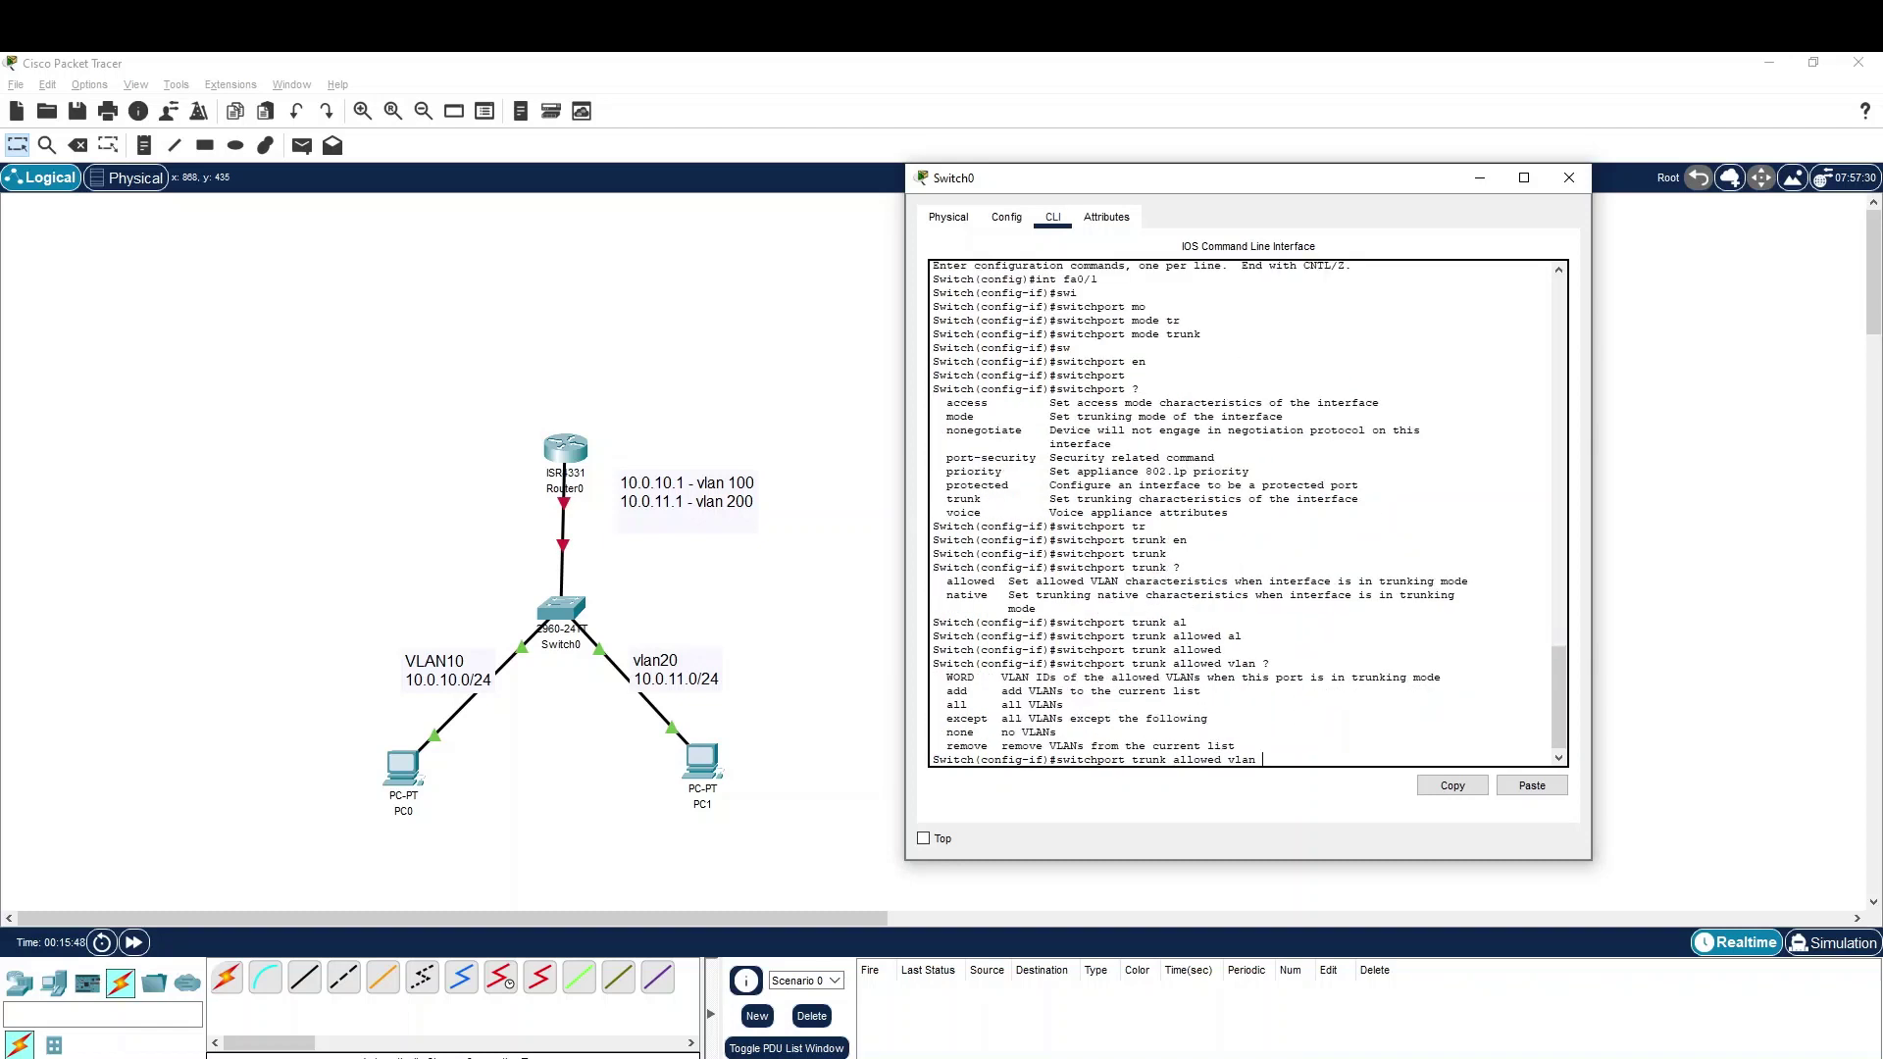
text(all)
key(Tab)
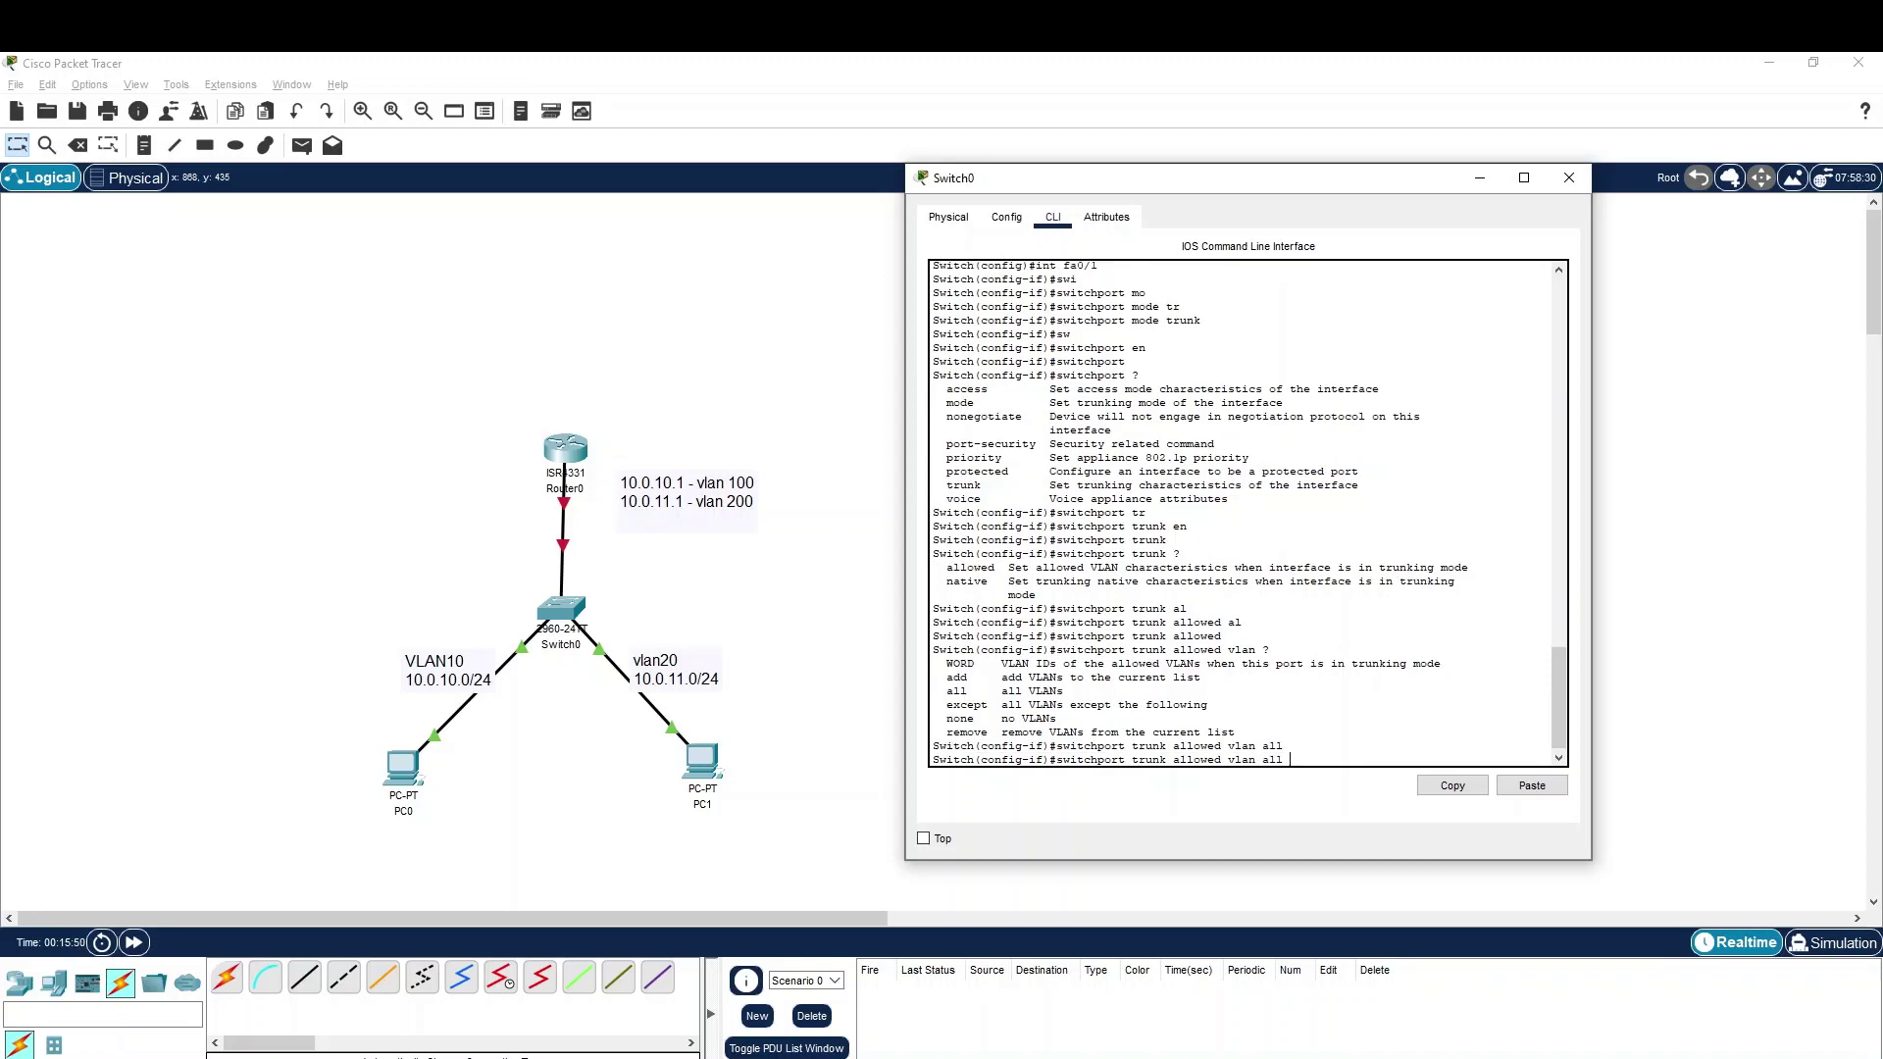
key(Return)
key(Return)
text(end)
key(Return)
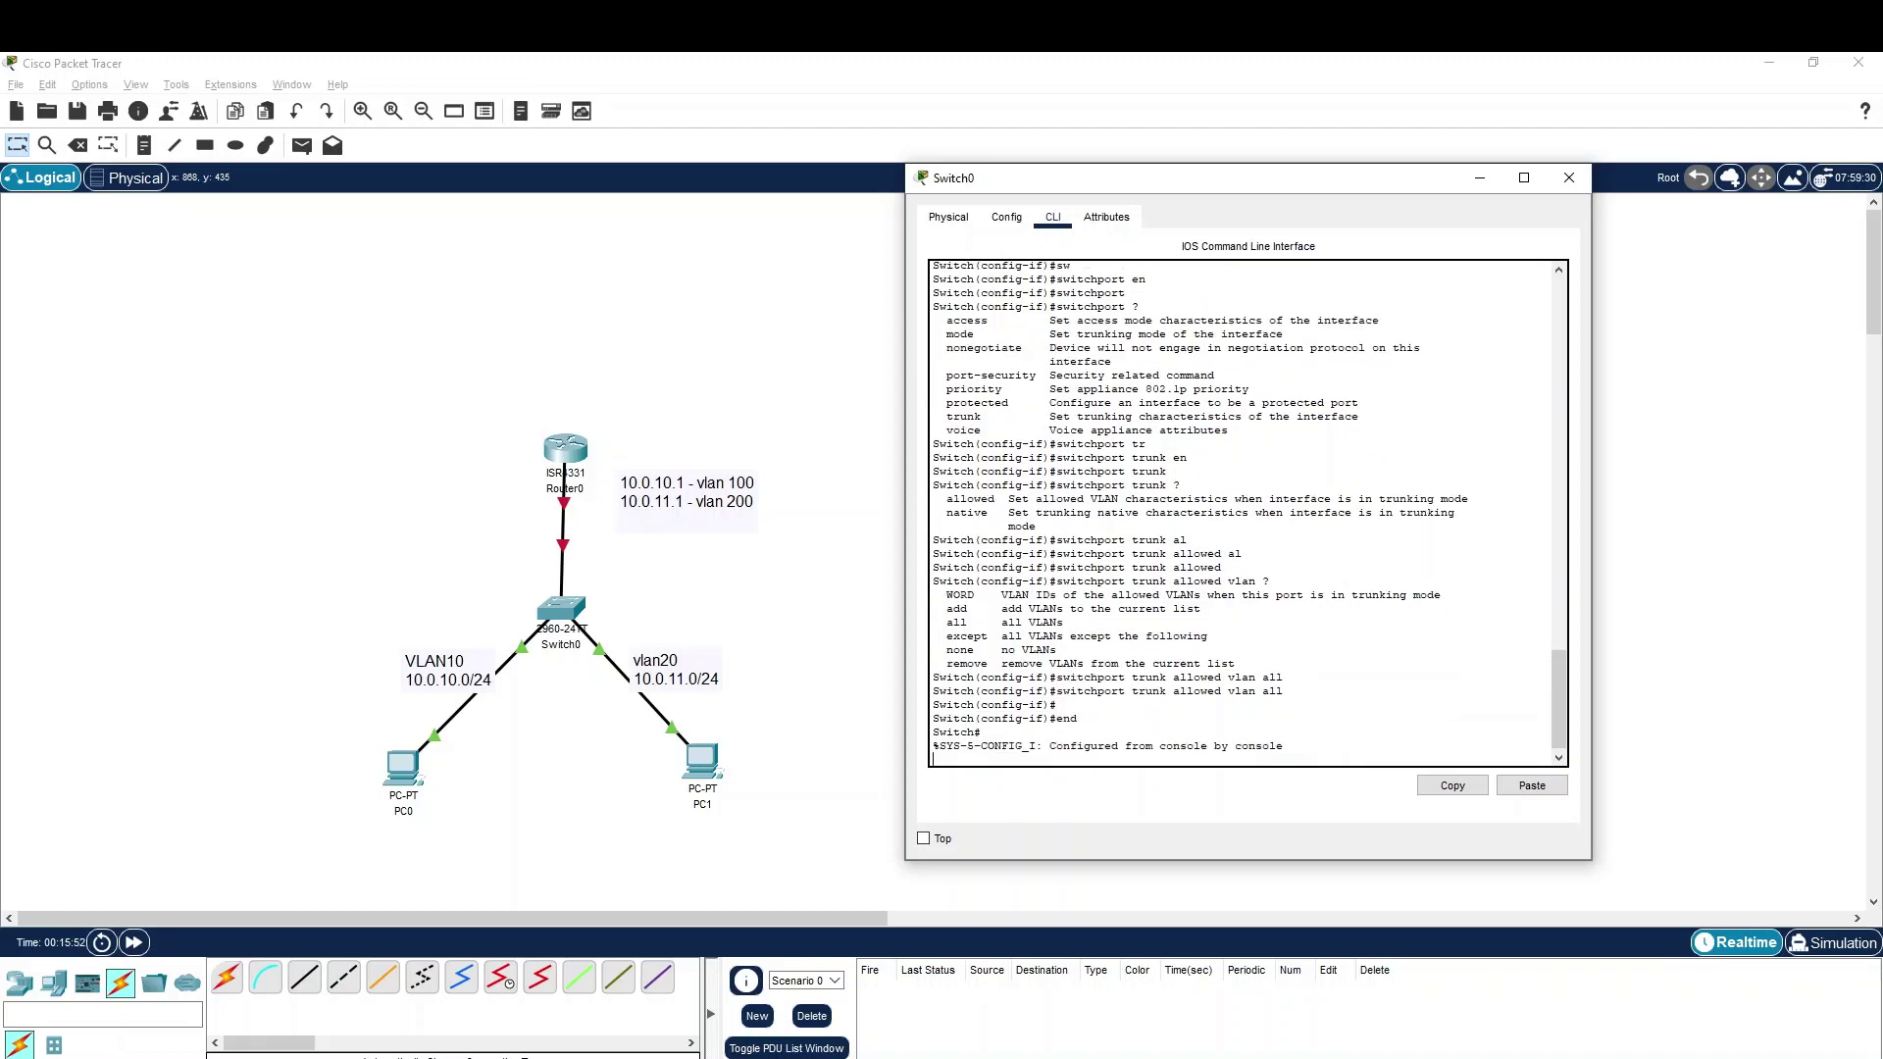
- Re-enter global configuration mode and set Switch0's interface fa 0/2 to switchport mode access
key(Return)
key(Return)
text(conf t)
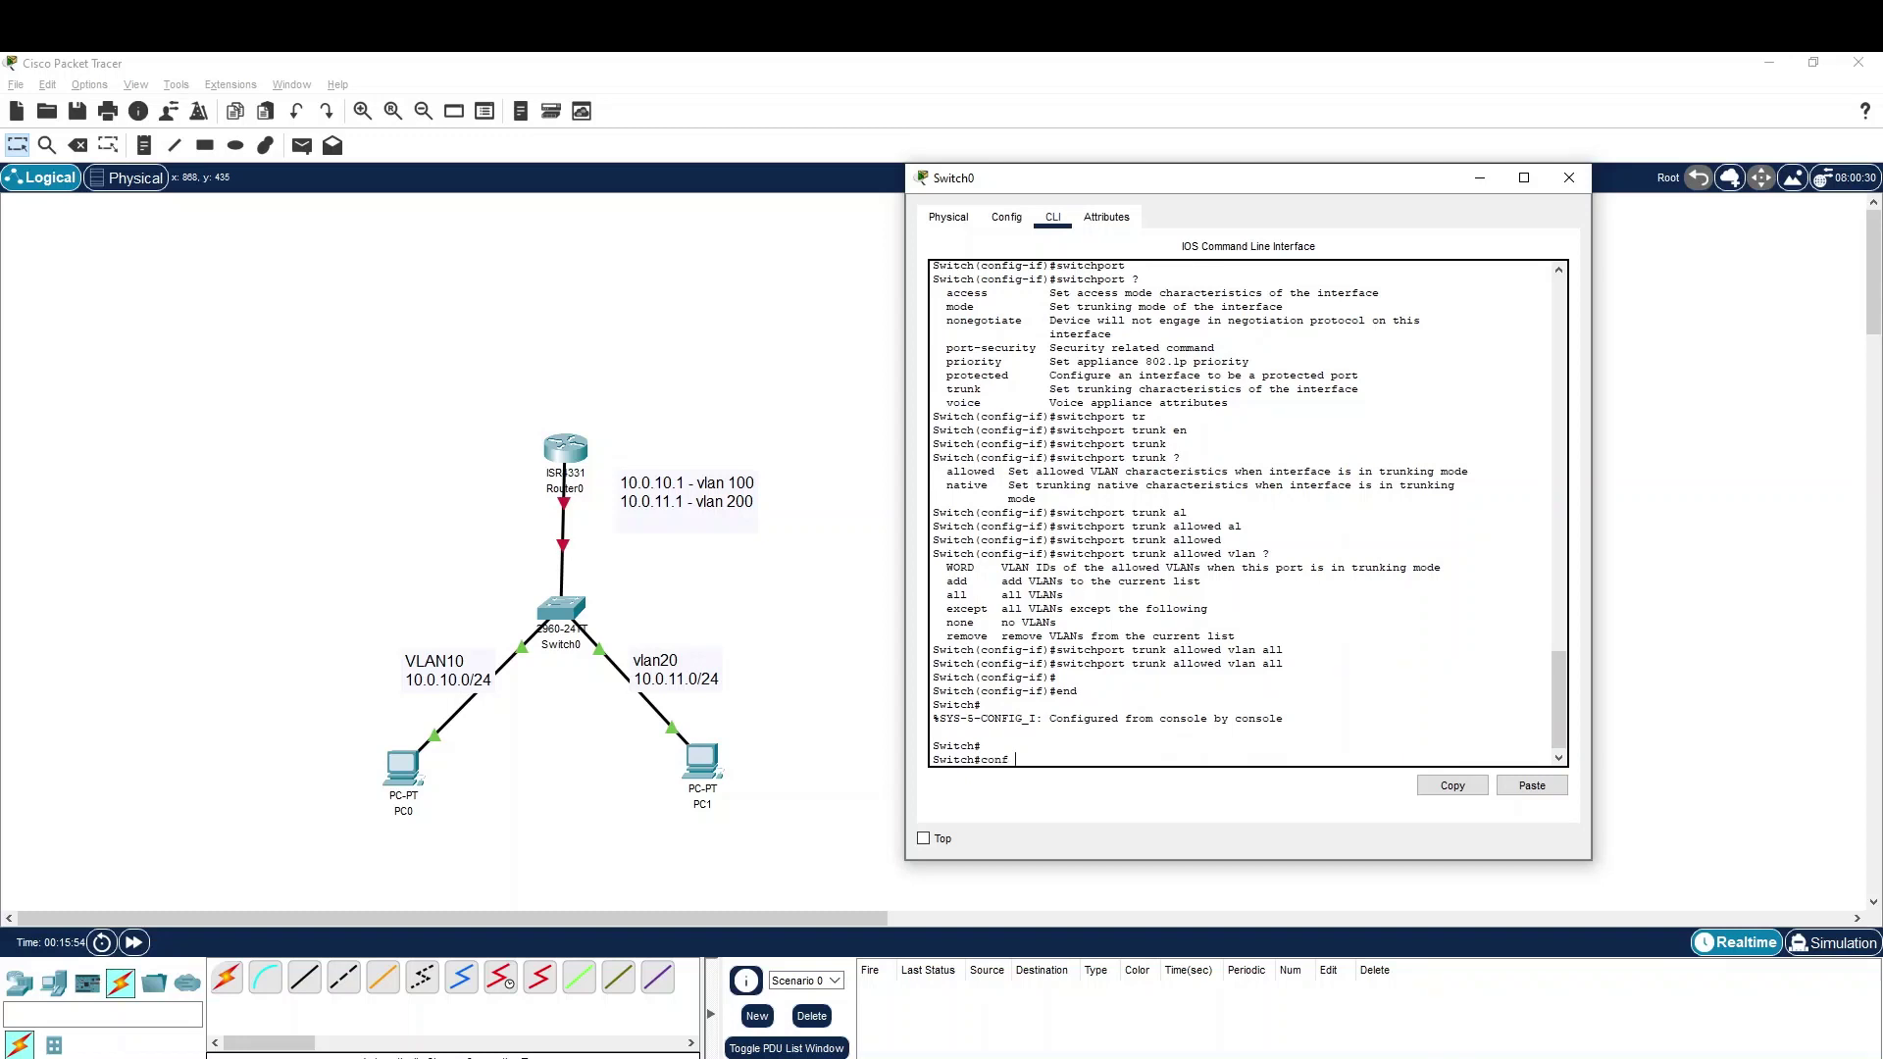
key(Return)
text(int fa 0/2)
key(Return)
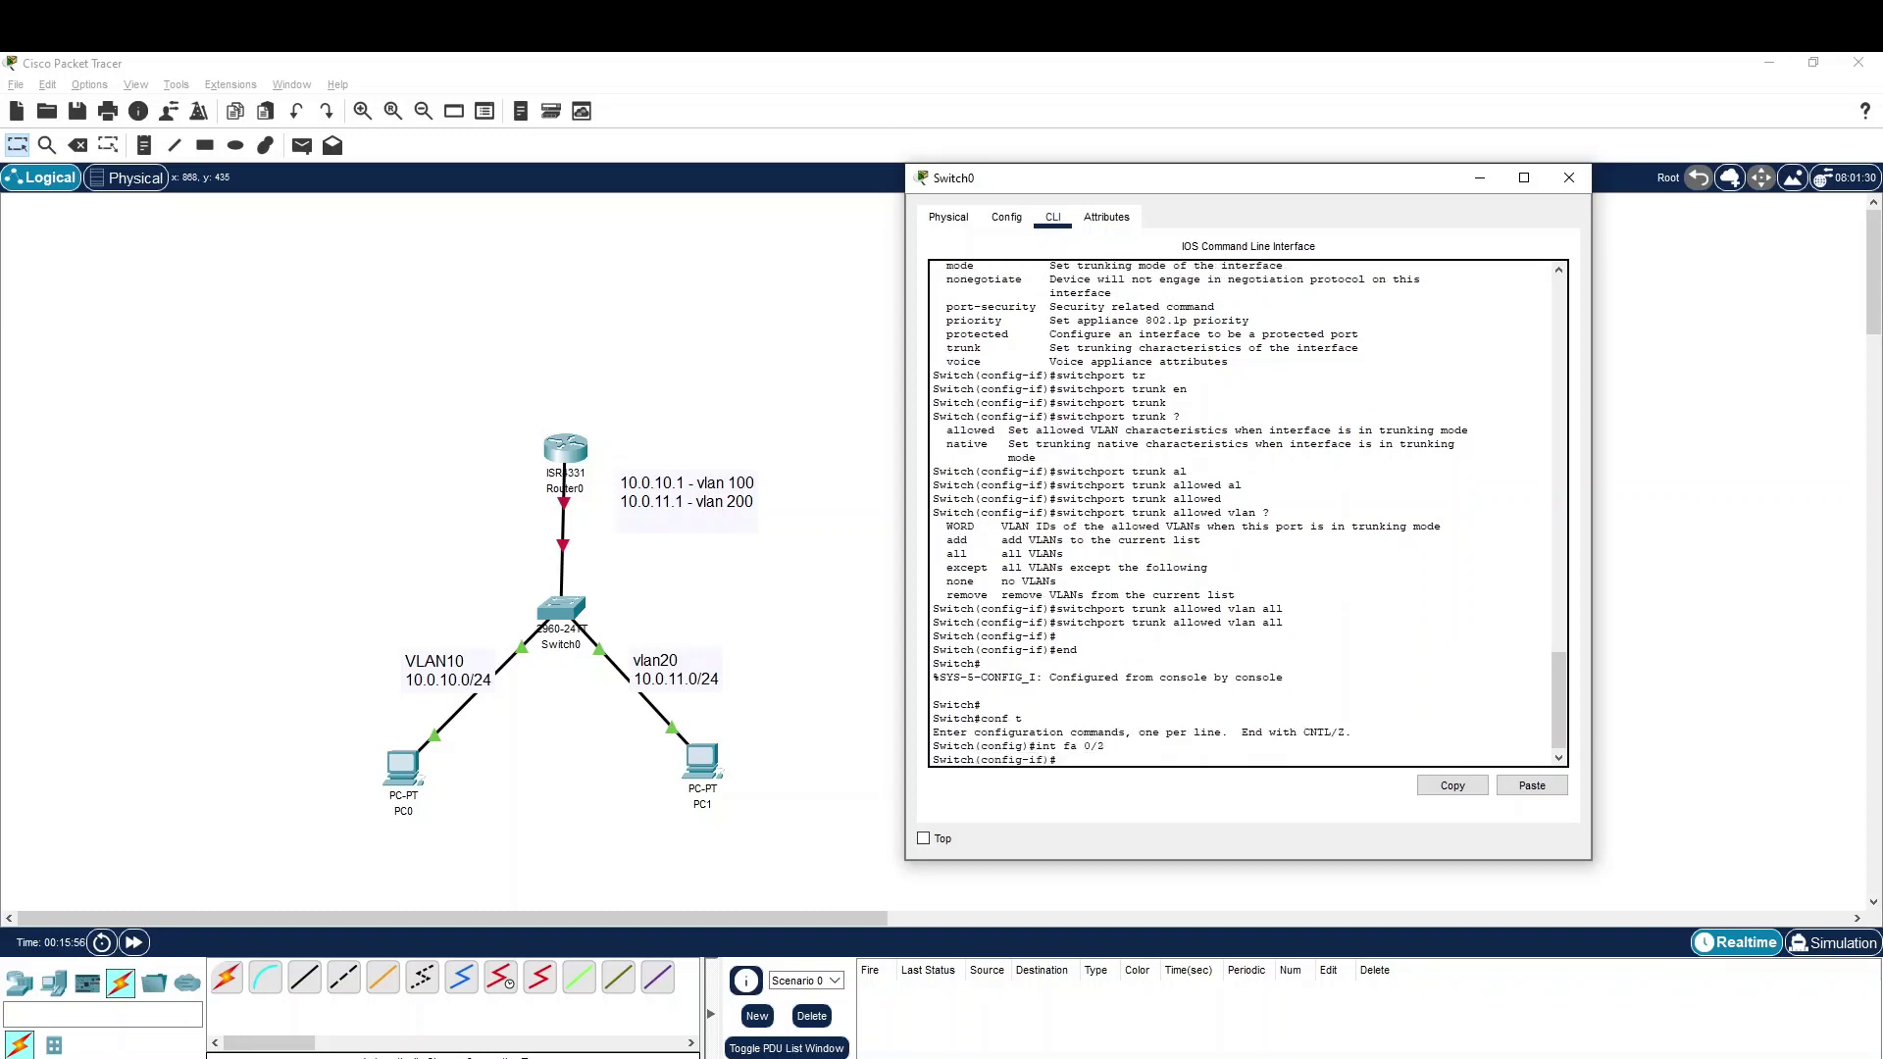
text(sw)
key(Tab)
text(mo)
key(Tab)
text(ac)
key(Tab)
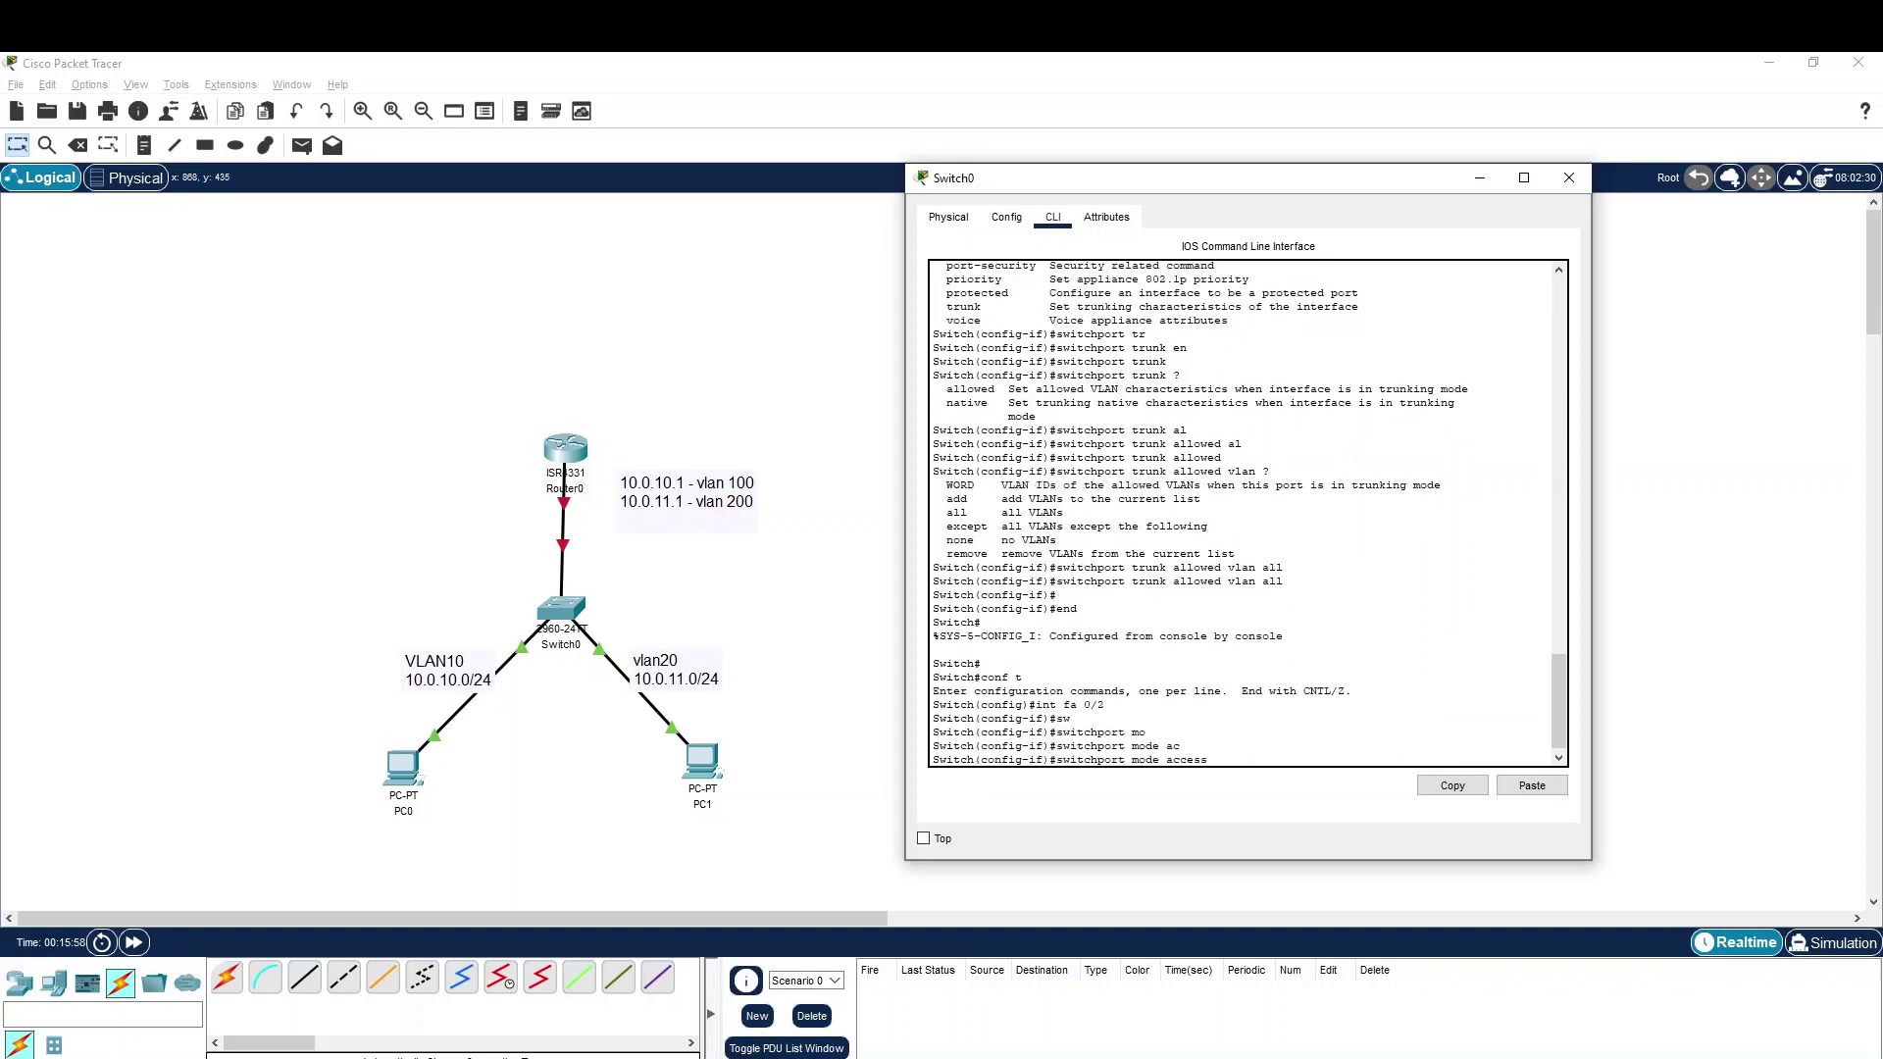
text(v)
key(Tab)
key(BackSpace)
key(Return)
- Assign interface fa 0/2 to access VLAN 100
text(s)
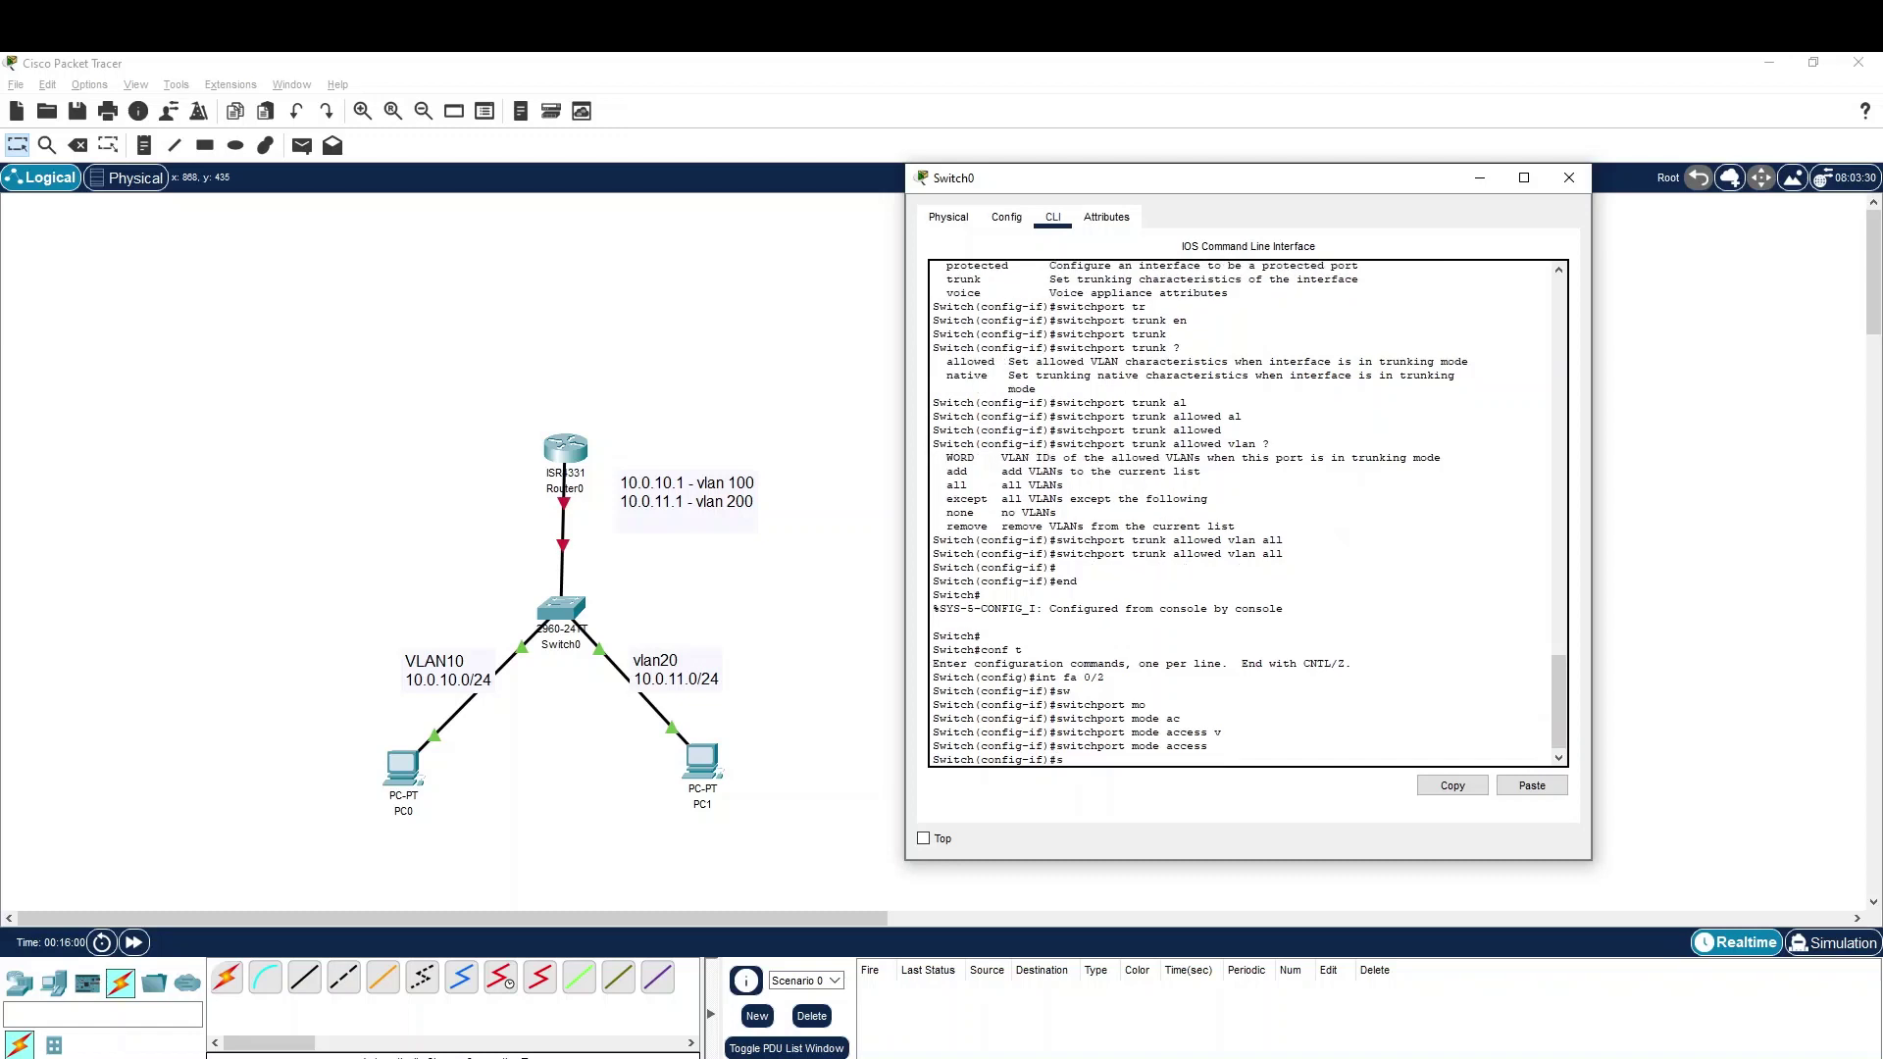
text(w)
key(Tab)
text(ac)
key(Tab)
text(v)
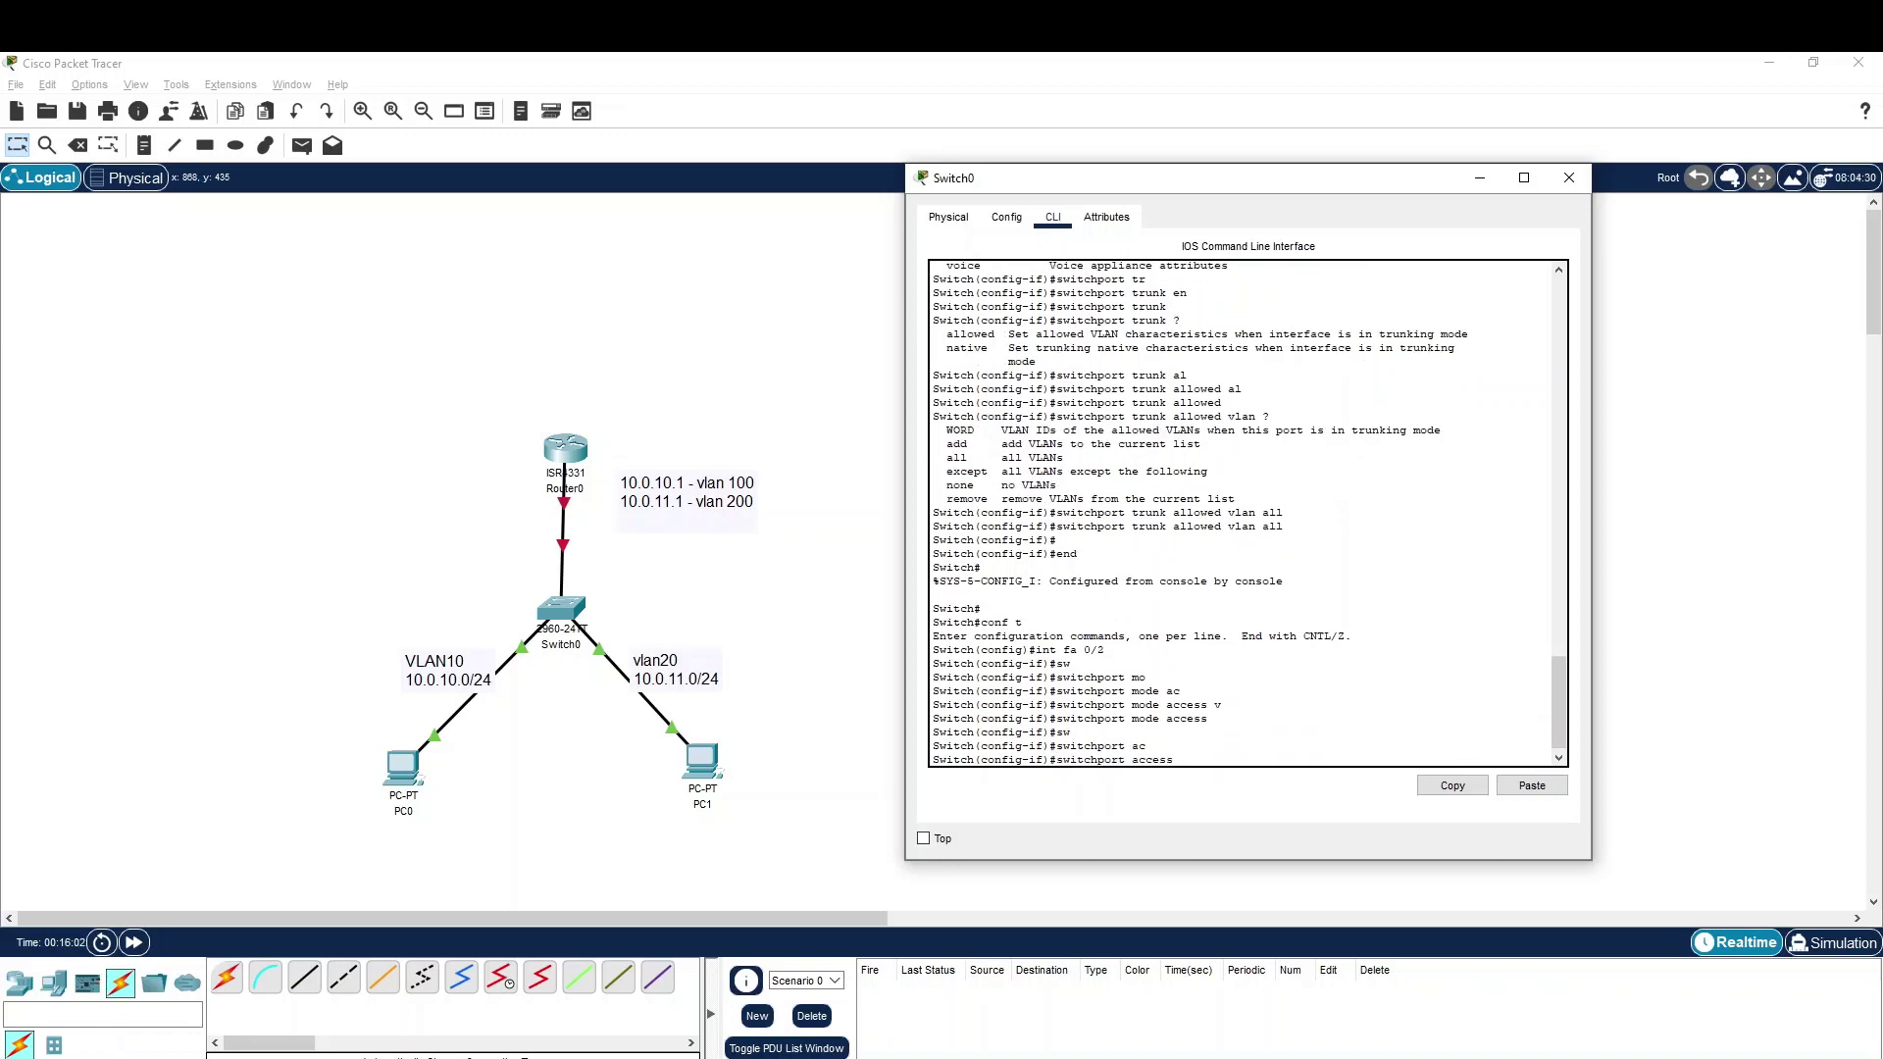
key(Tab)
text(100)
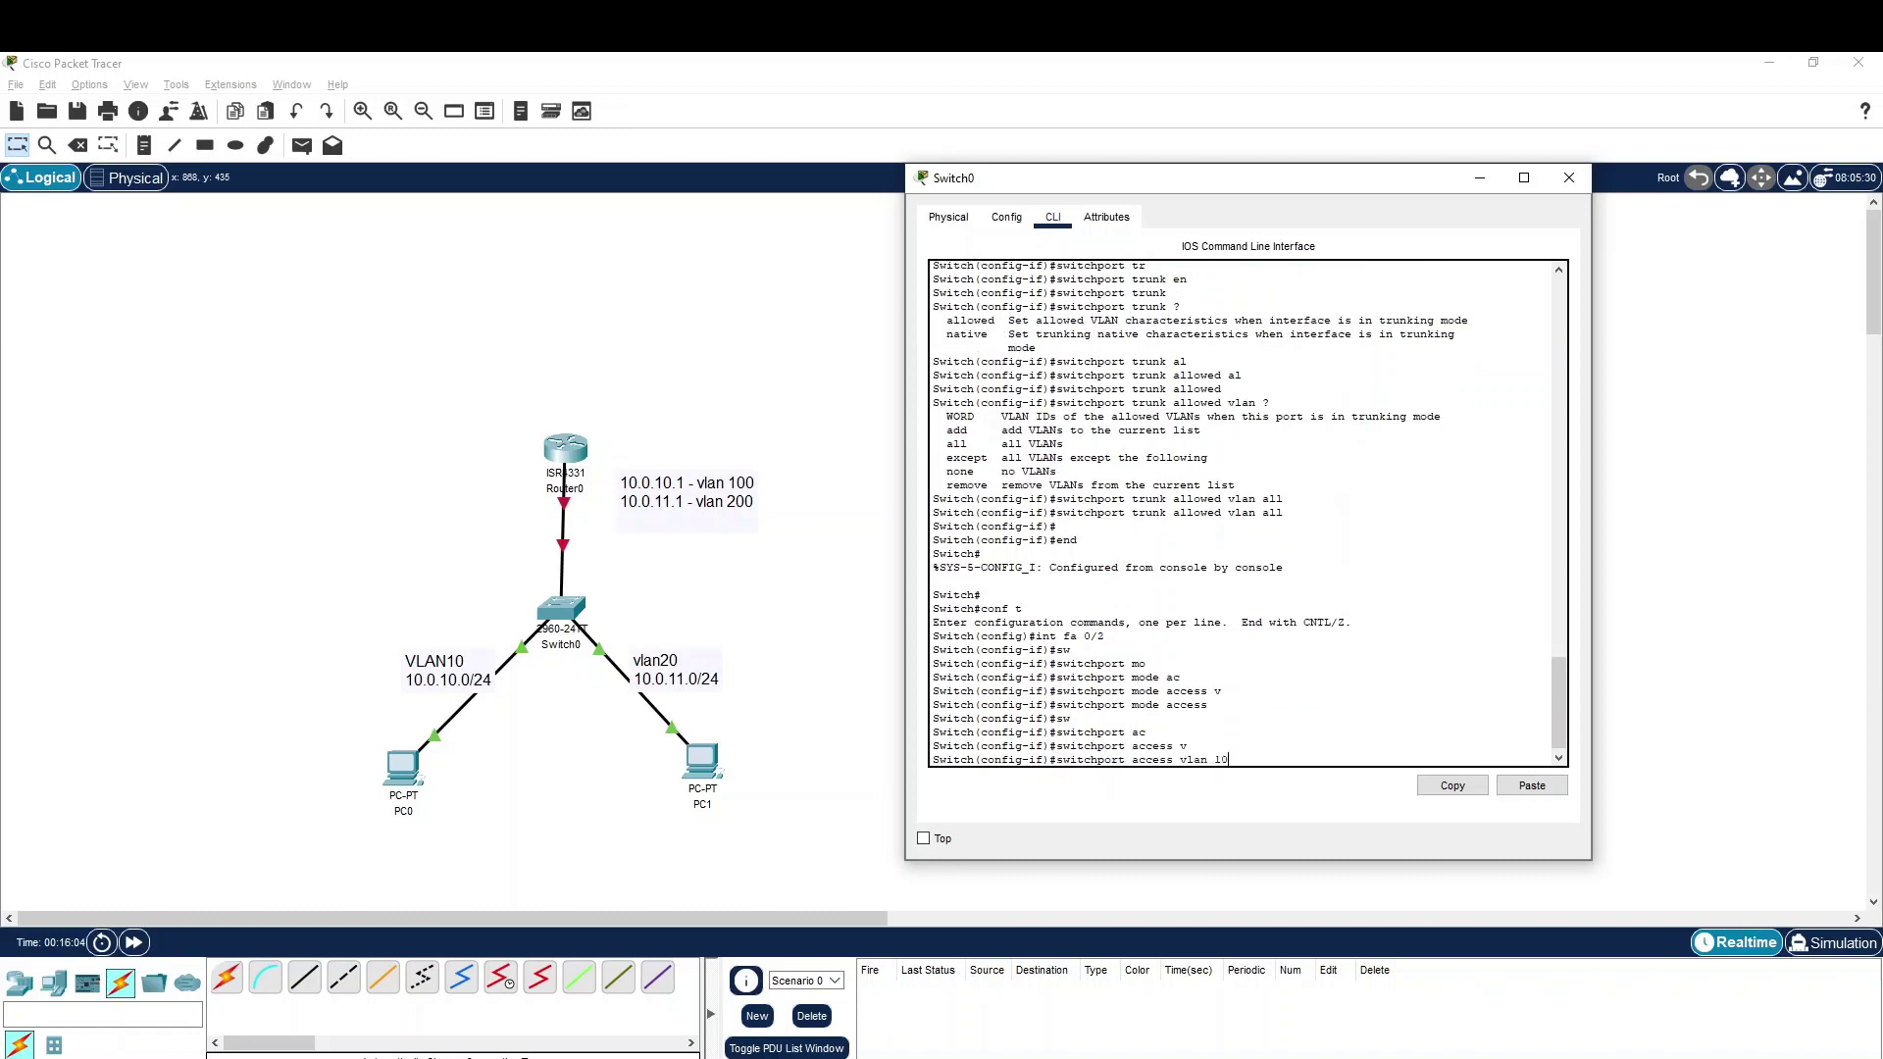
key(Return)
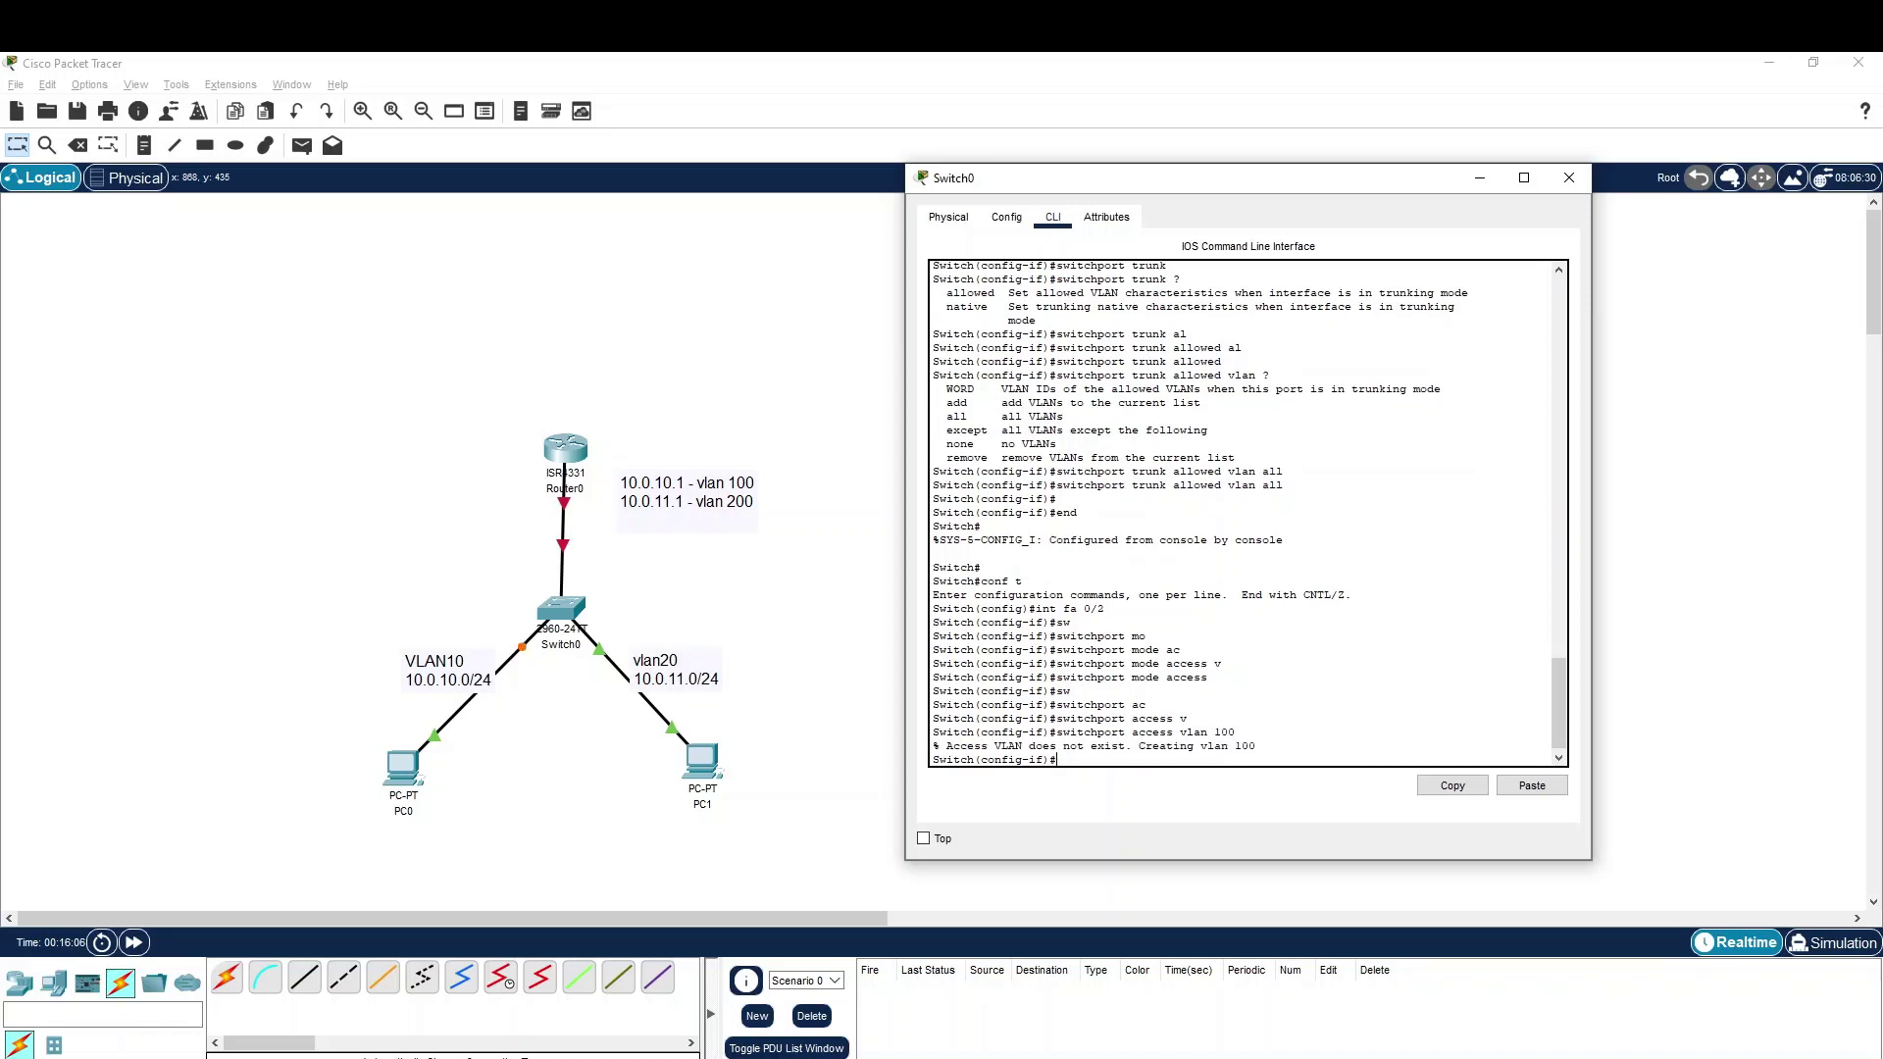
- Define VLAN 100 and VLAN 200 on Switch0
text(vlan 100)
key(Return)
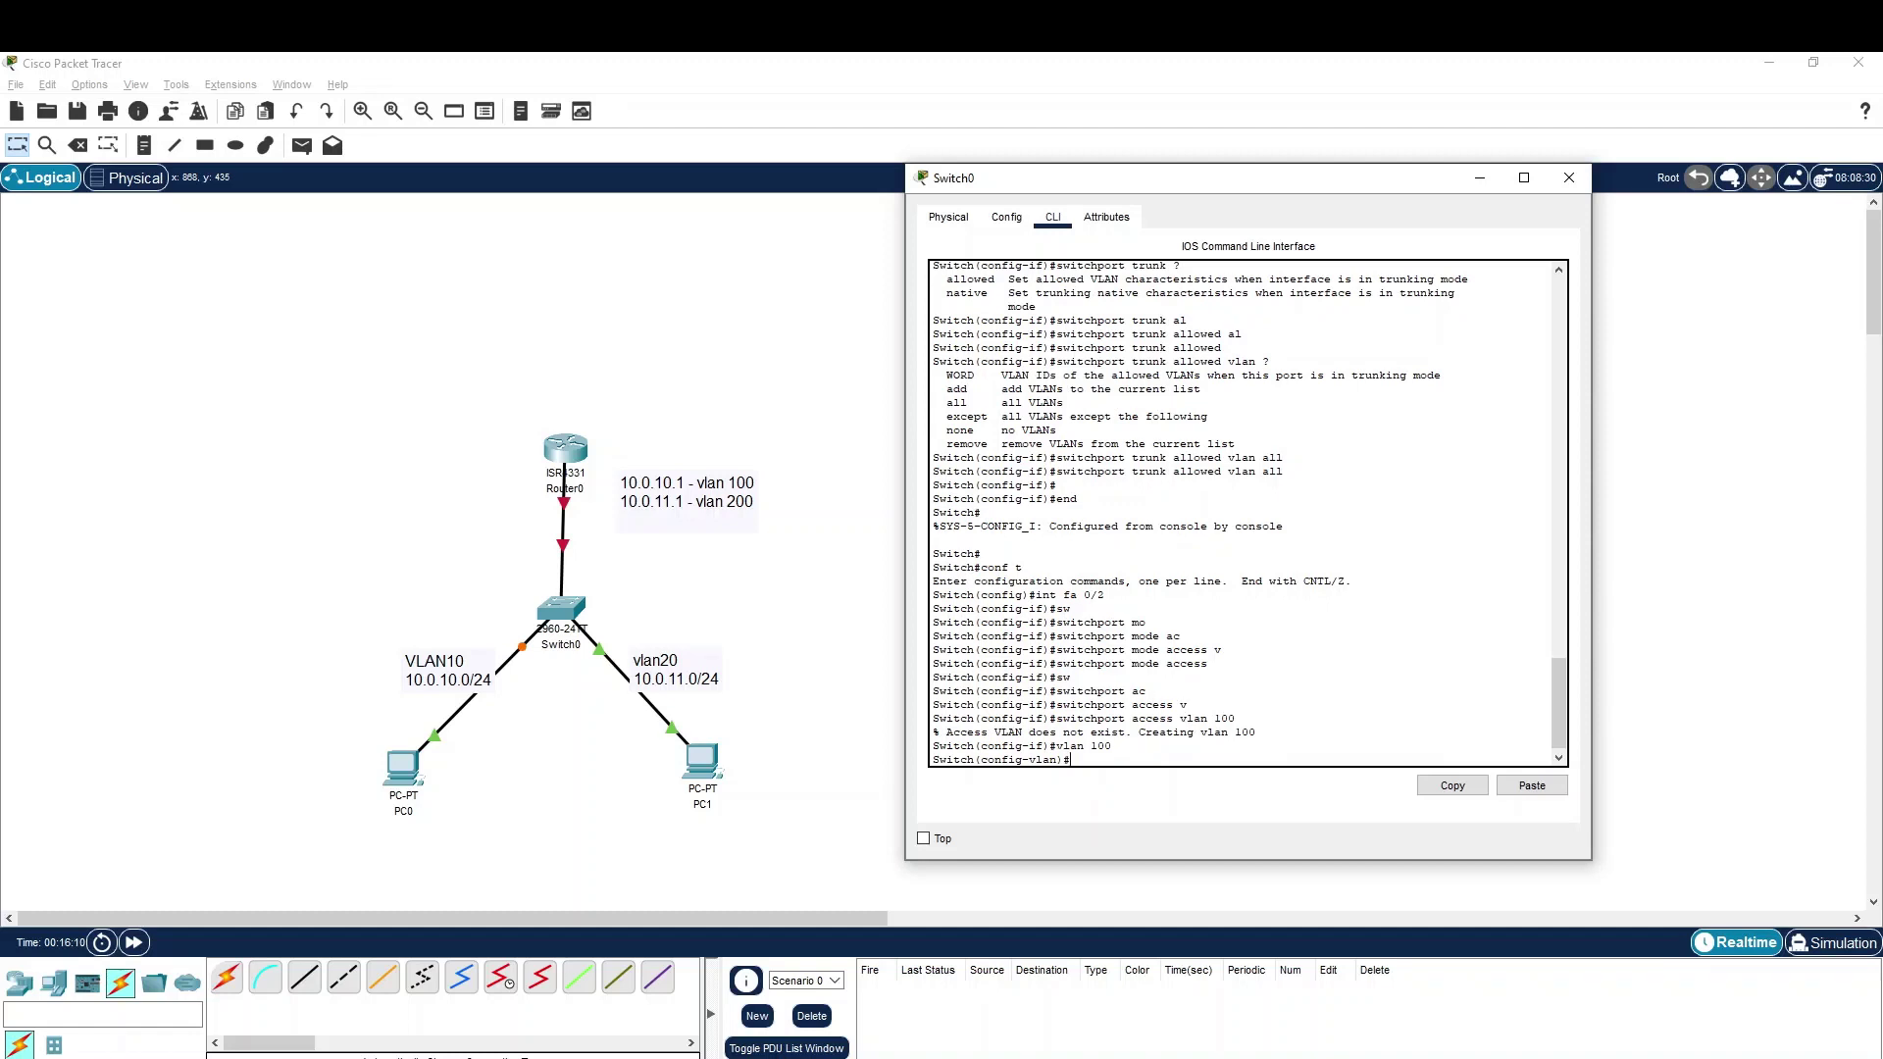
text(exit)
key(Return)
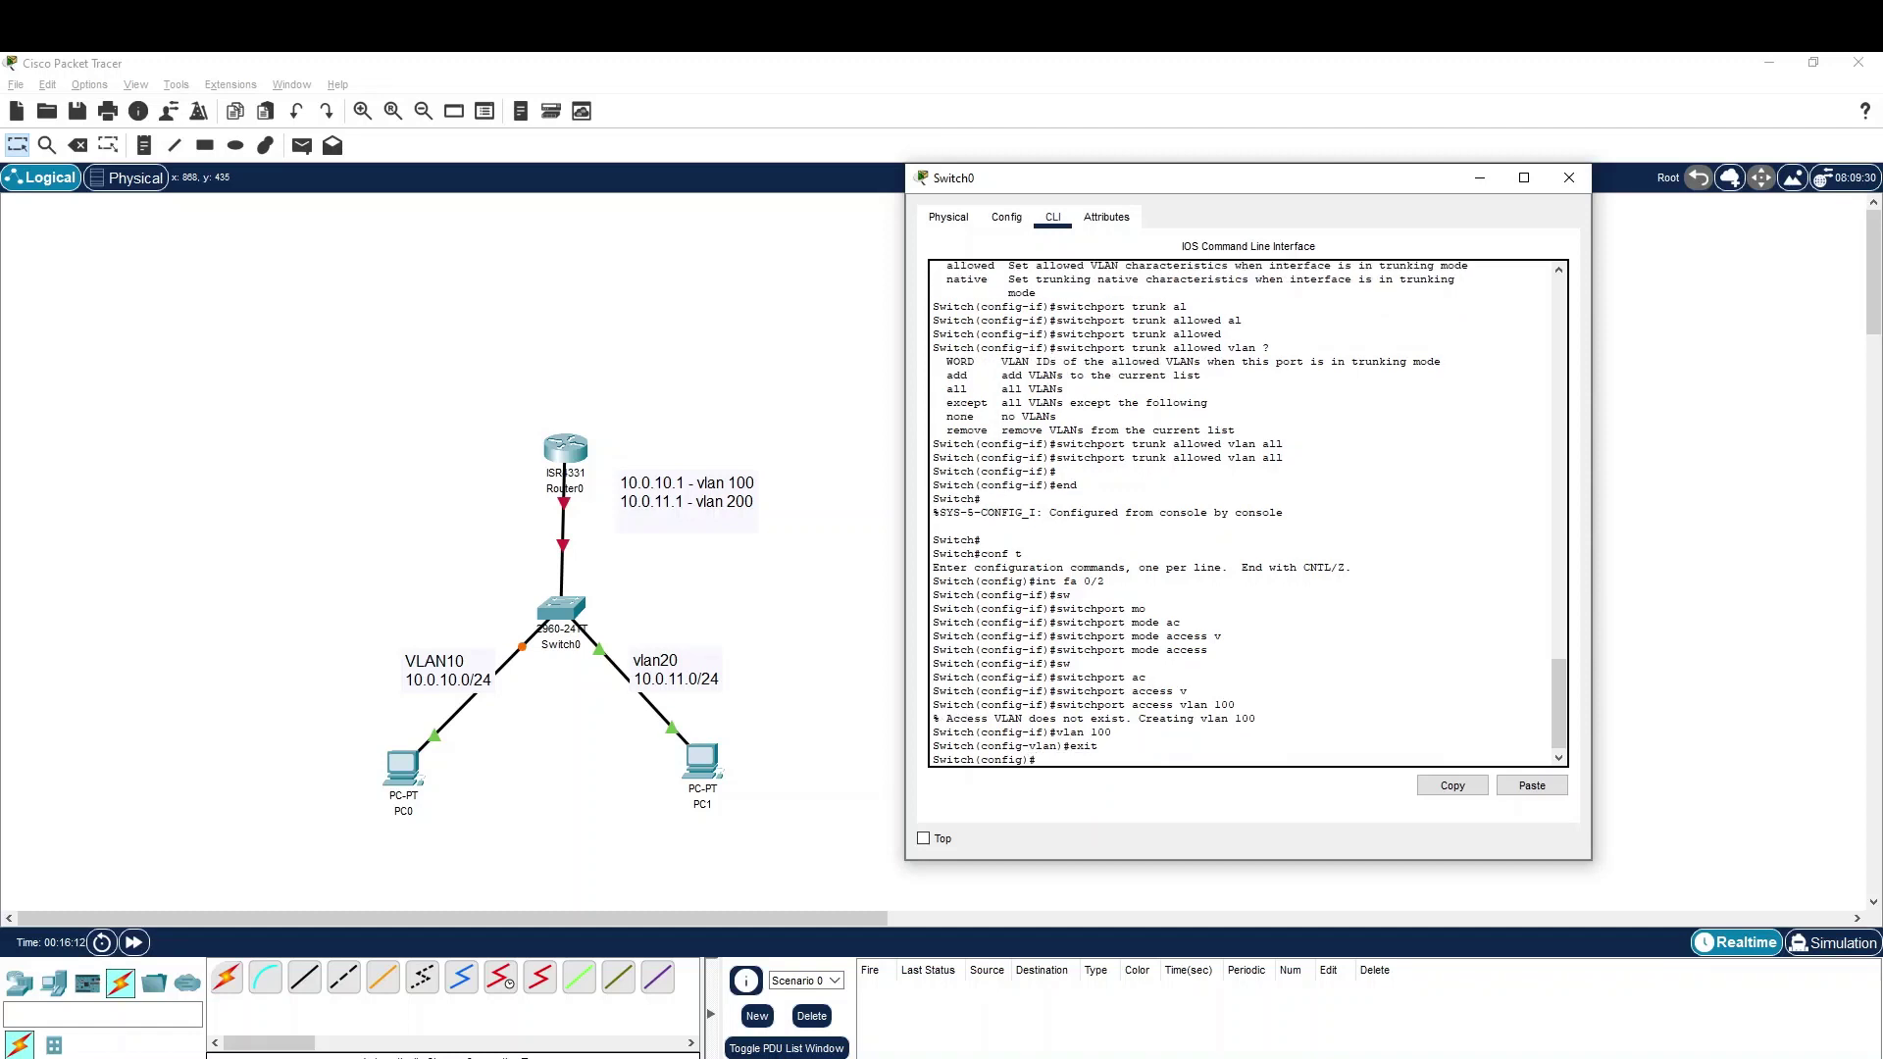
text(vlan 200)
key(Return)
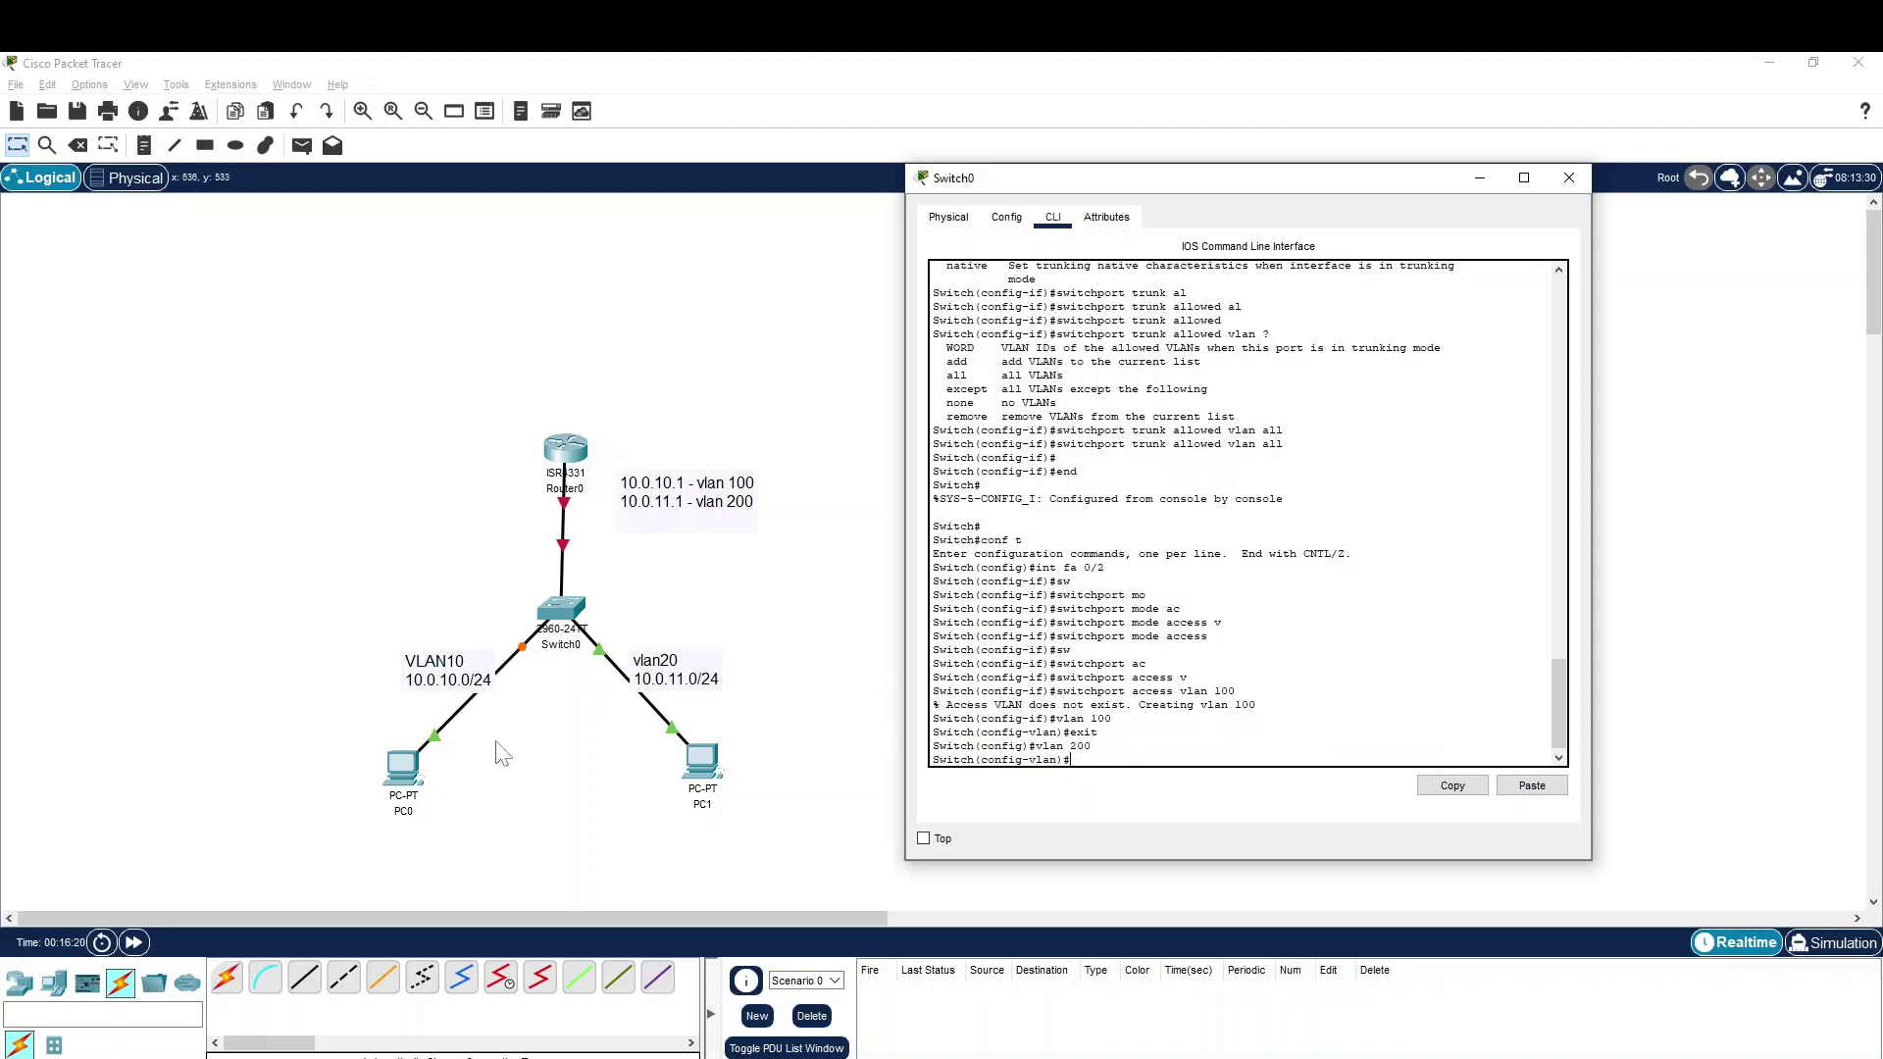
- Correct the topology notes beside the PC links to read VLAN100 for PC0 and vlan200 for PC1
double_click(457, 672)
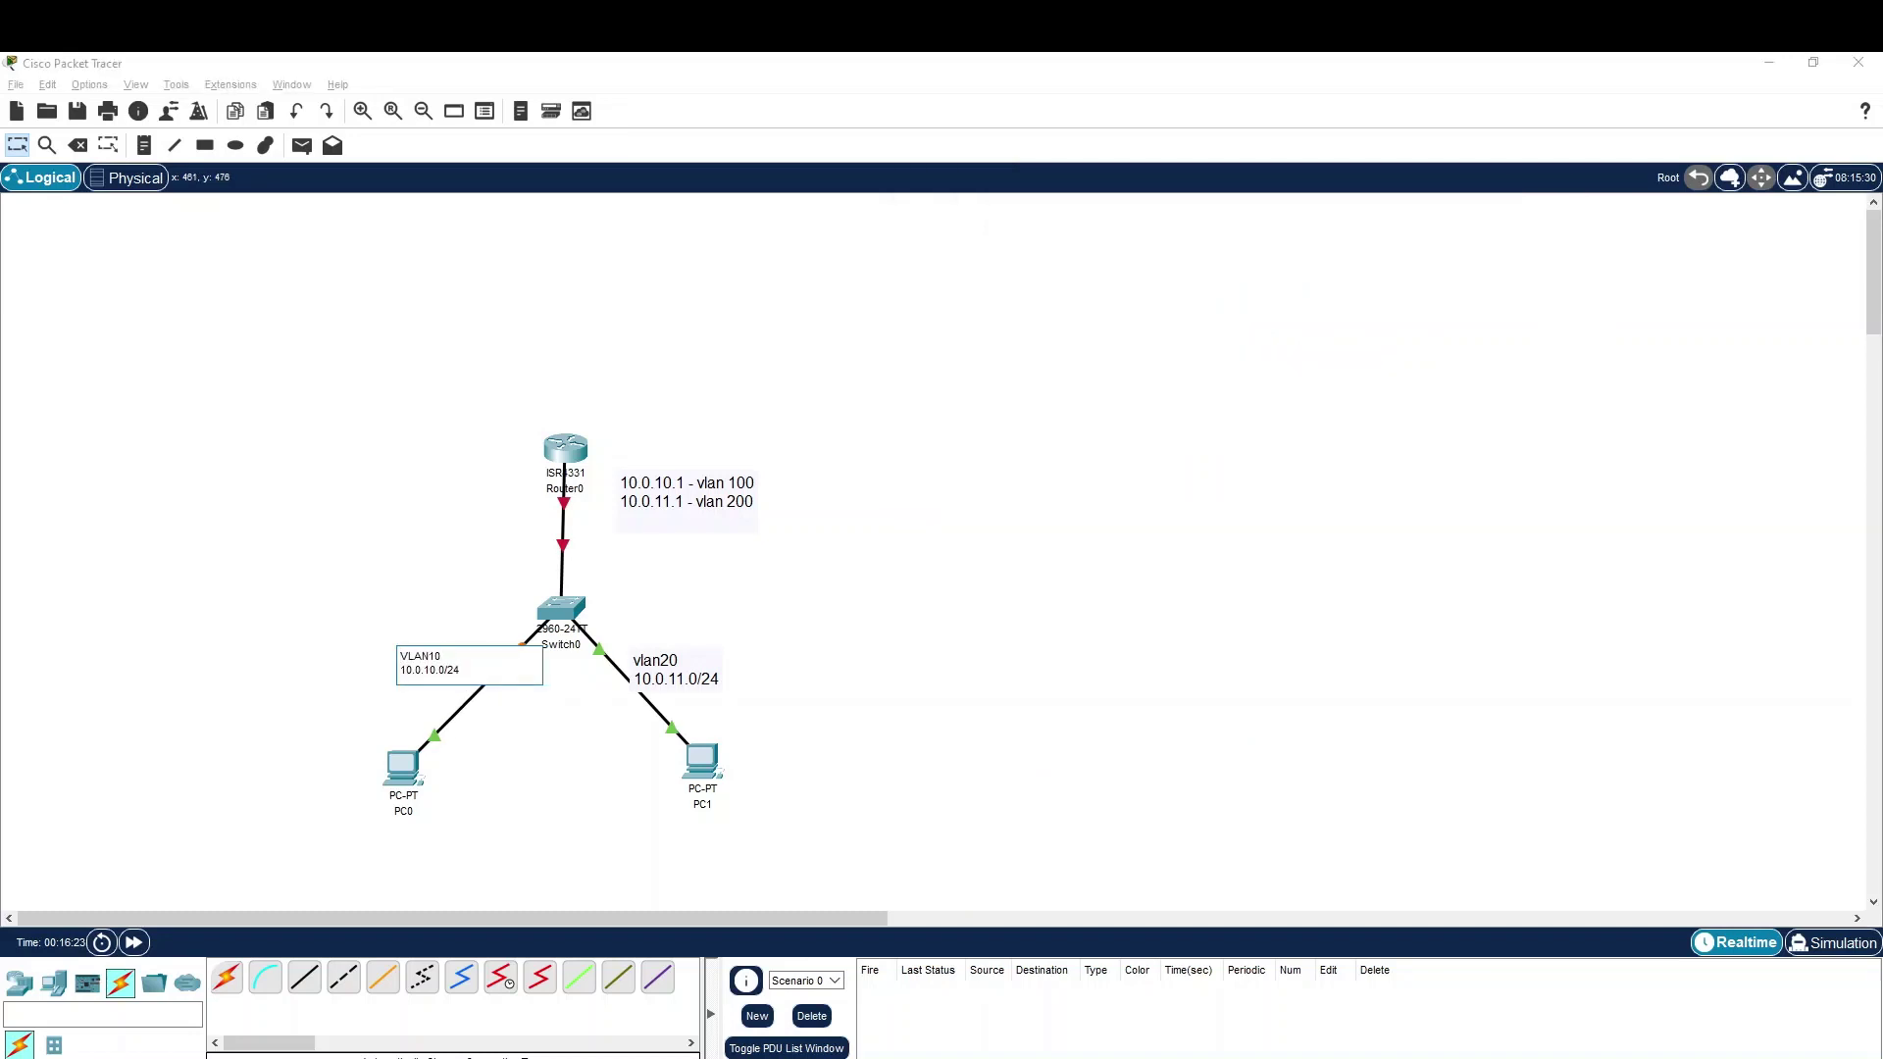
text(0)
double_click(684, 667)
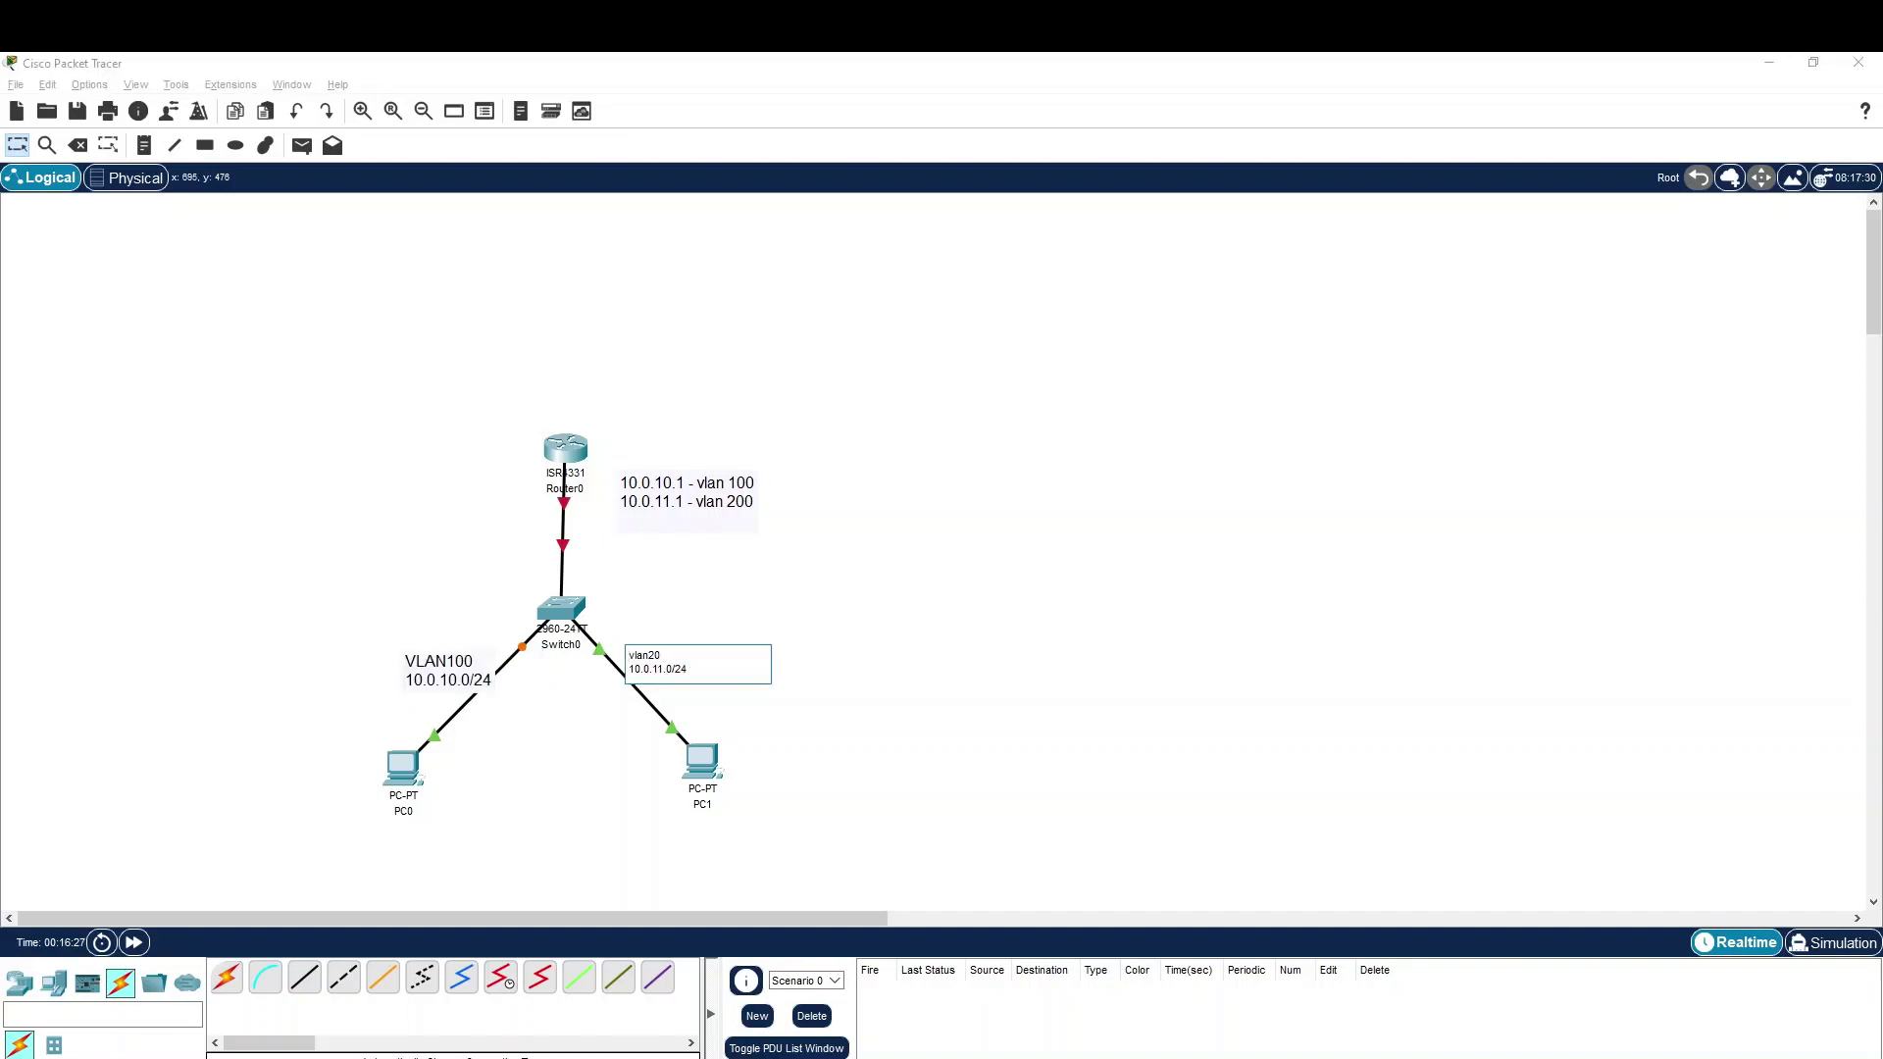
click(698, 611)
- Return to Switch0's command line and assign interface fa0/2 to access VLAN 100 again
key(alt+Tab)
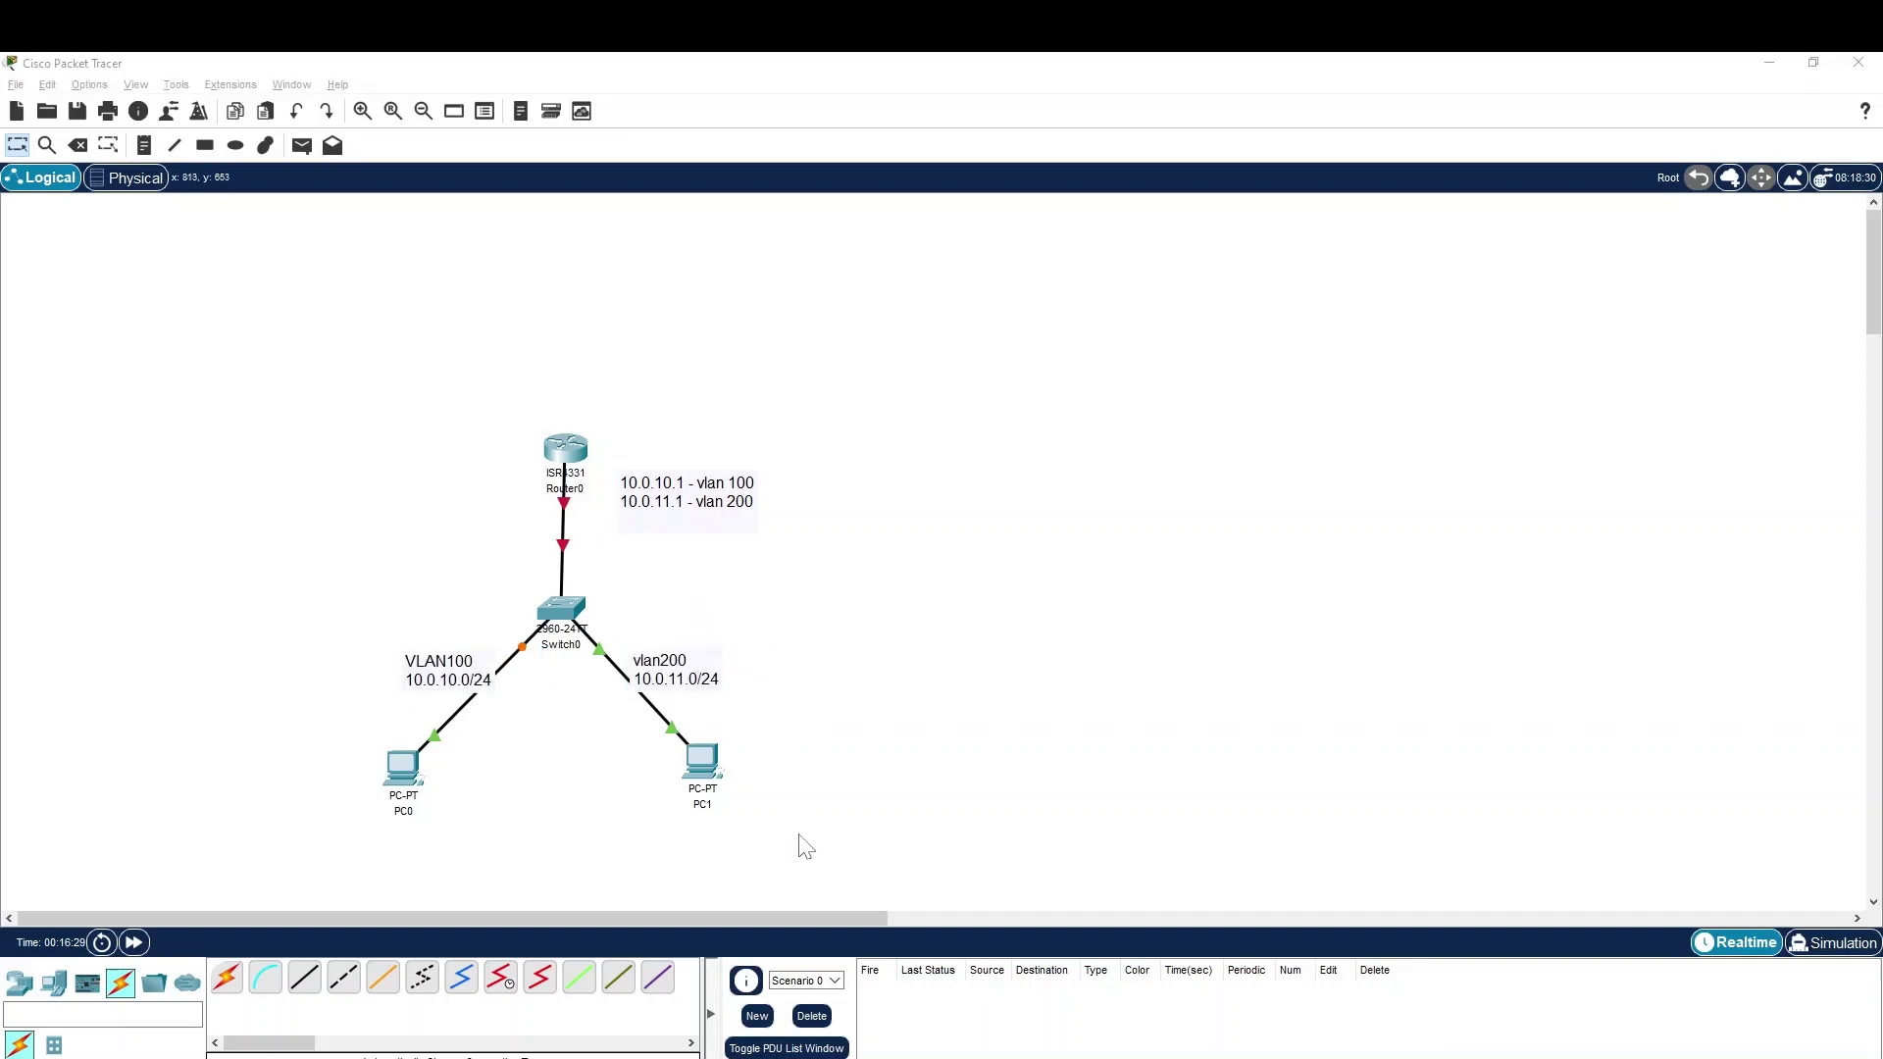
key(Return)
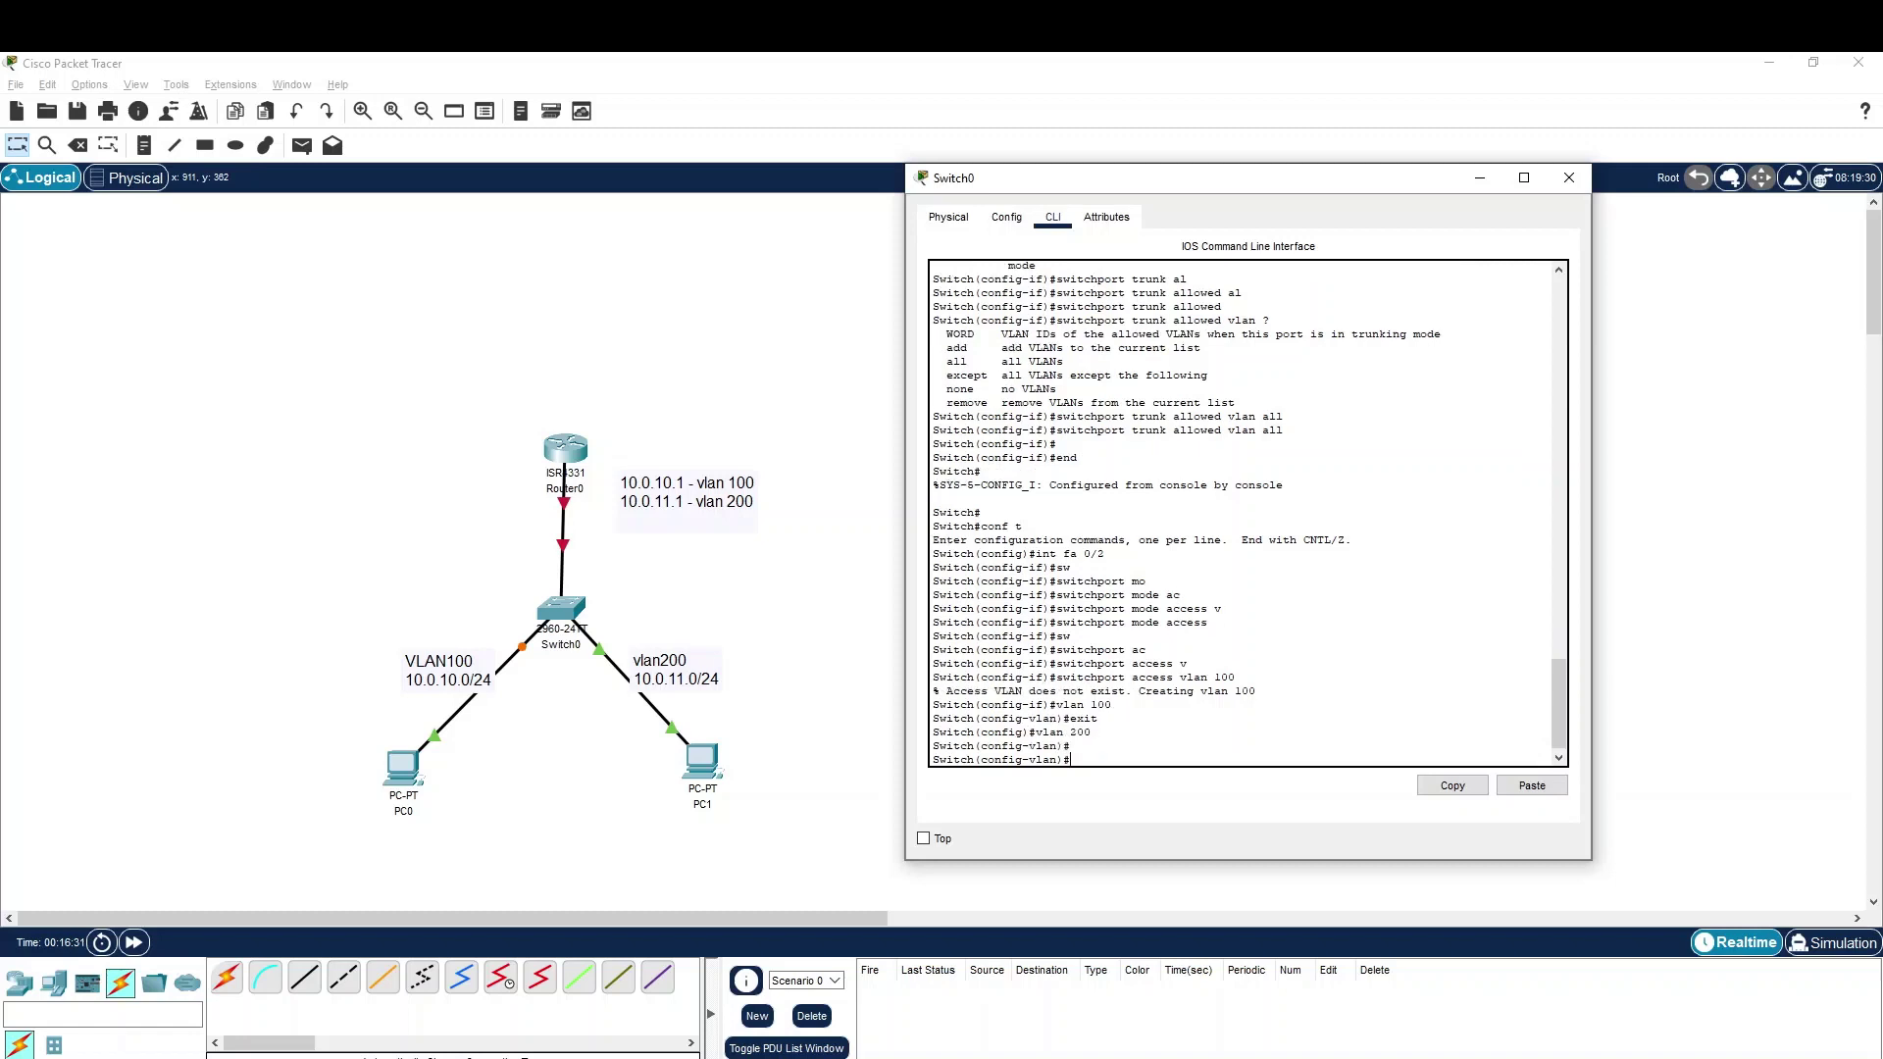
text(int fa0/2)
key(Return)
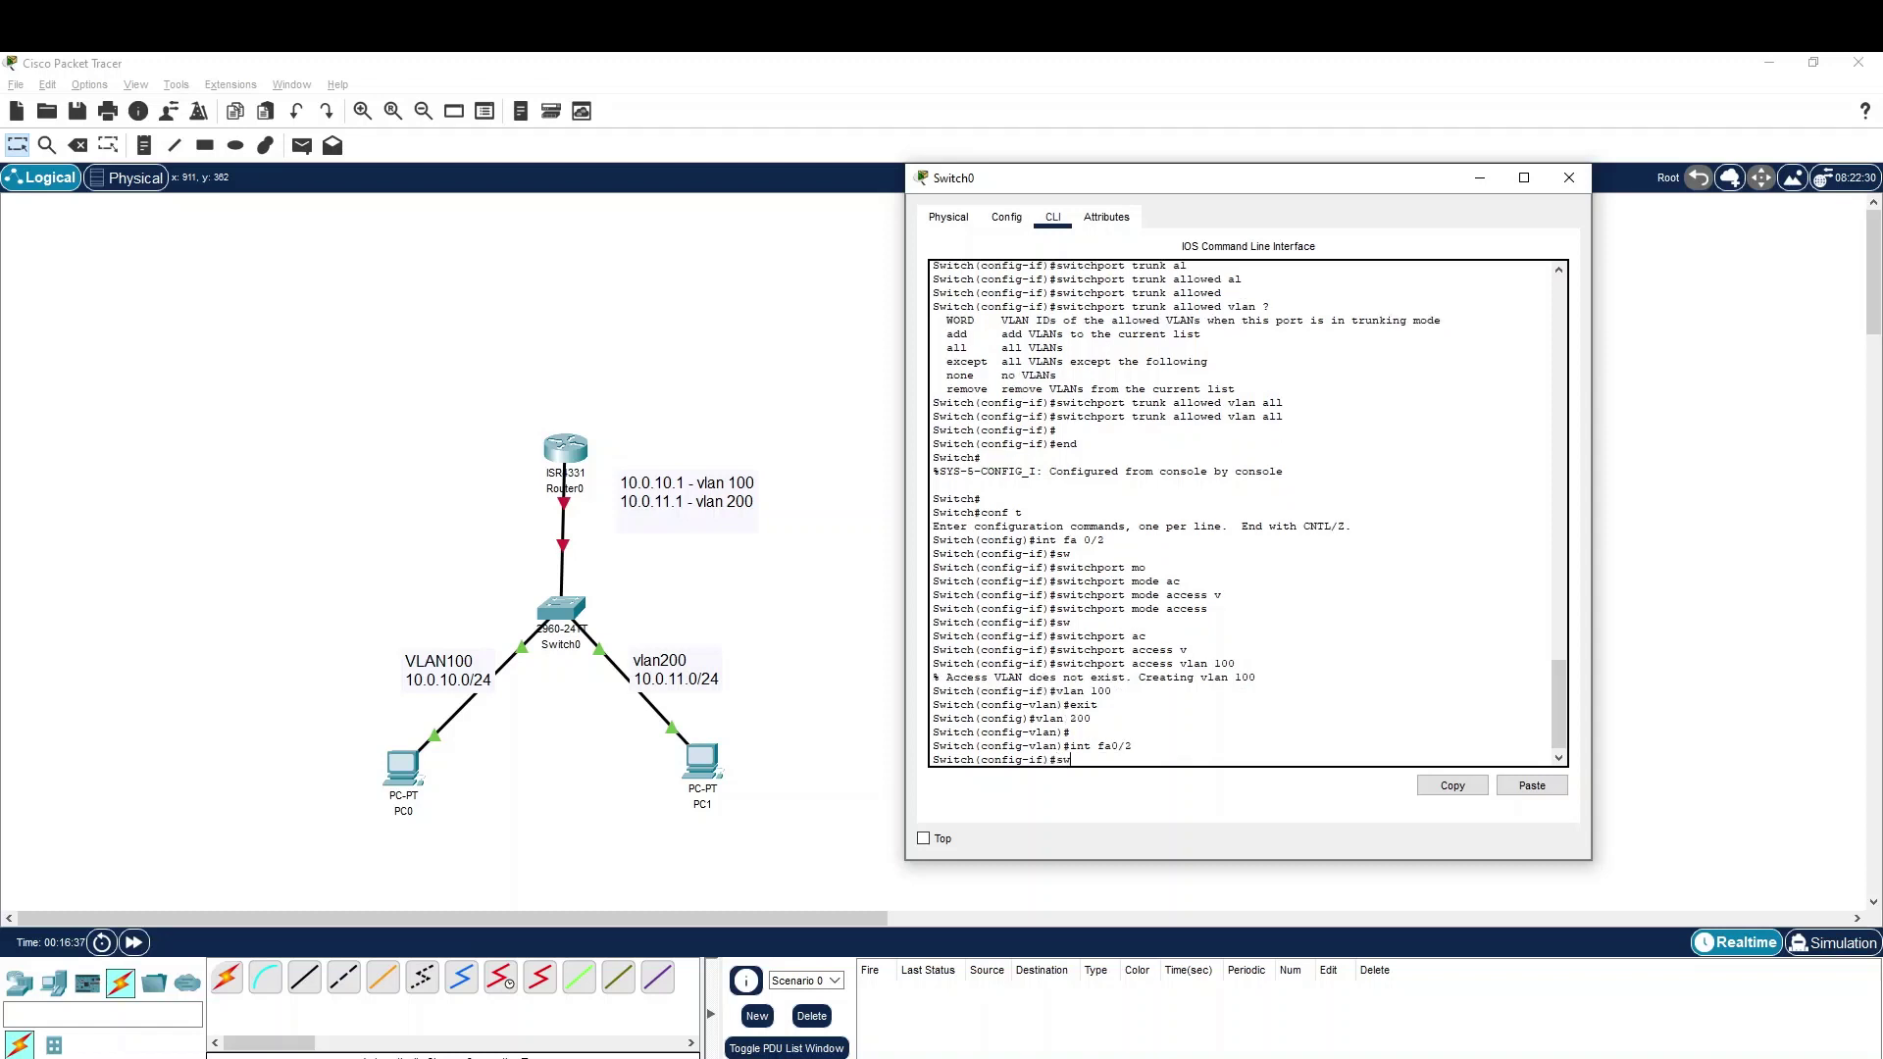
text(sw)
key(Tab)
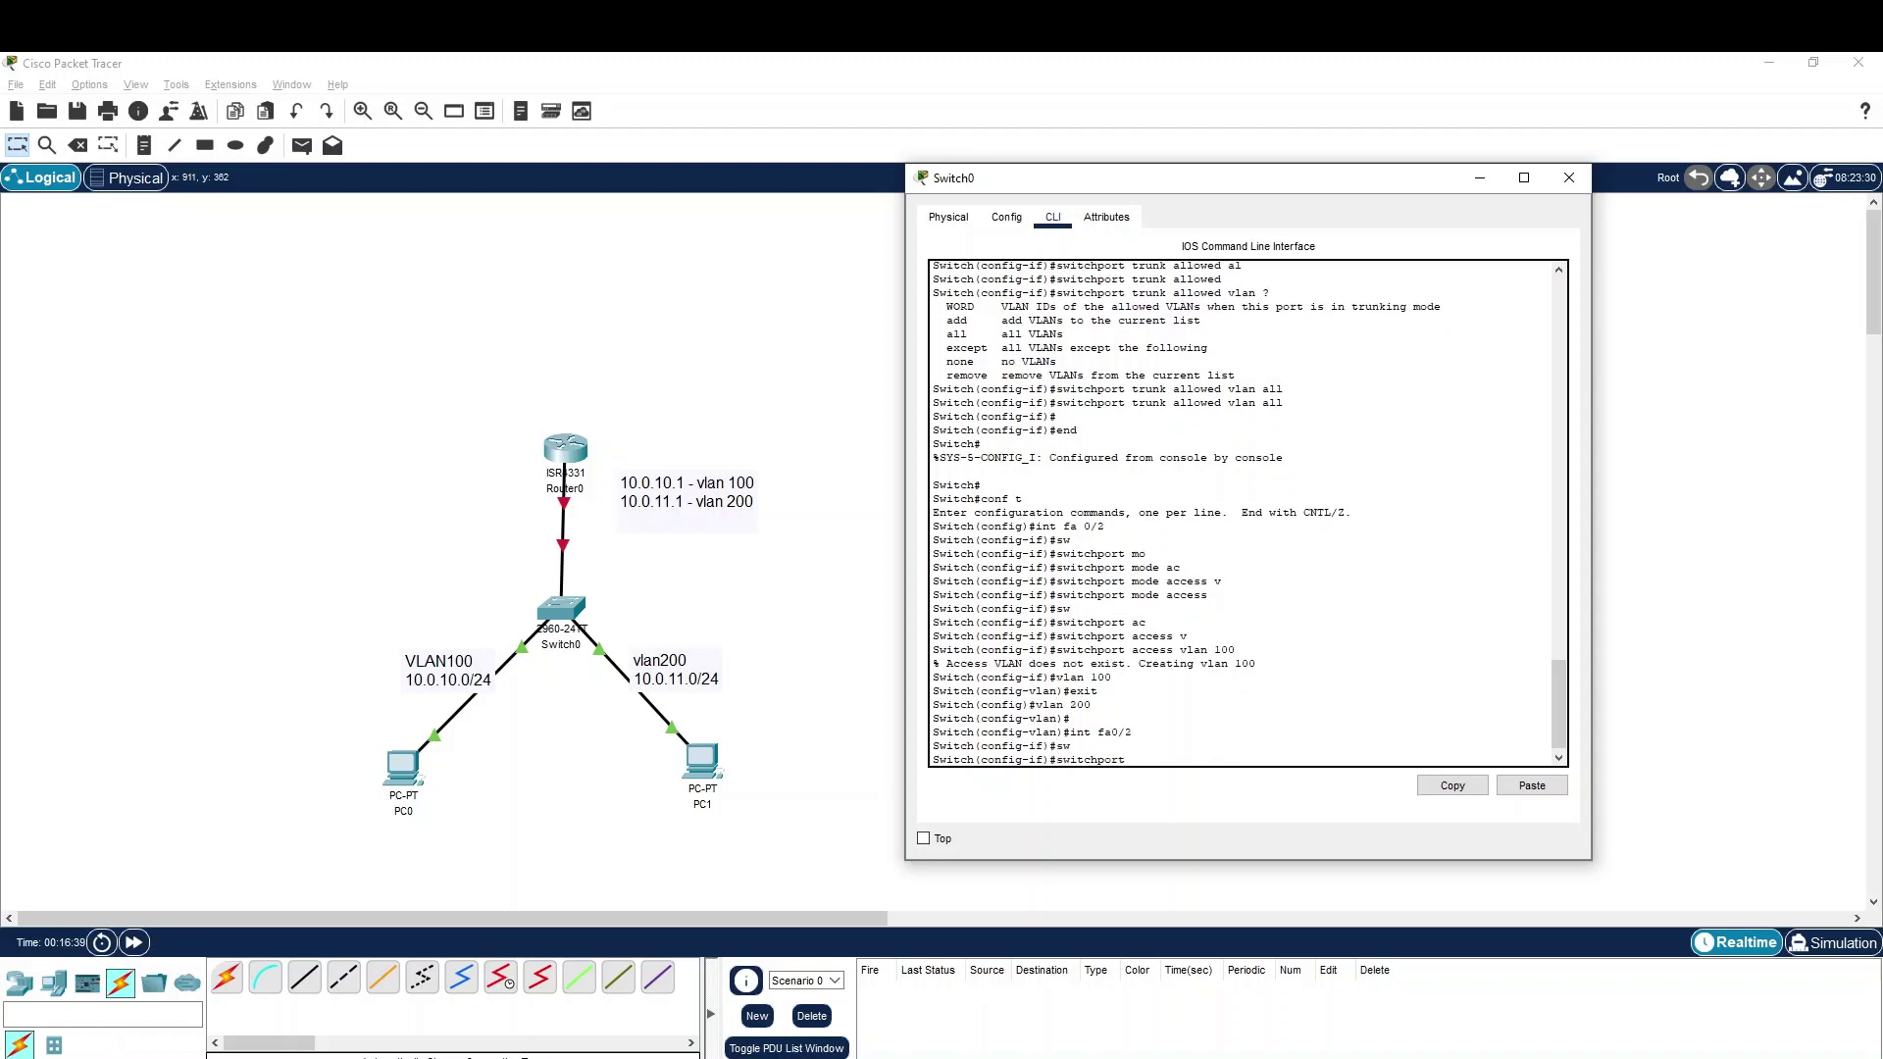
text(ac vl)
key(Tab)
text(1)
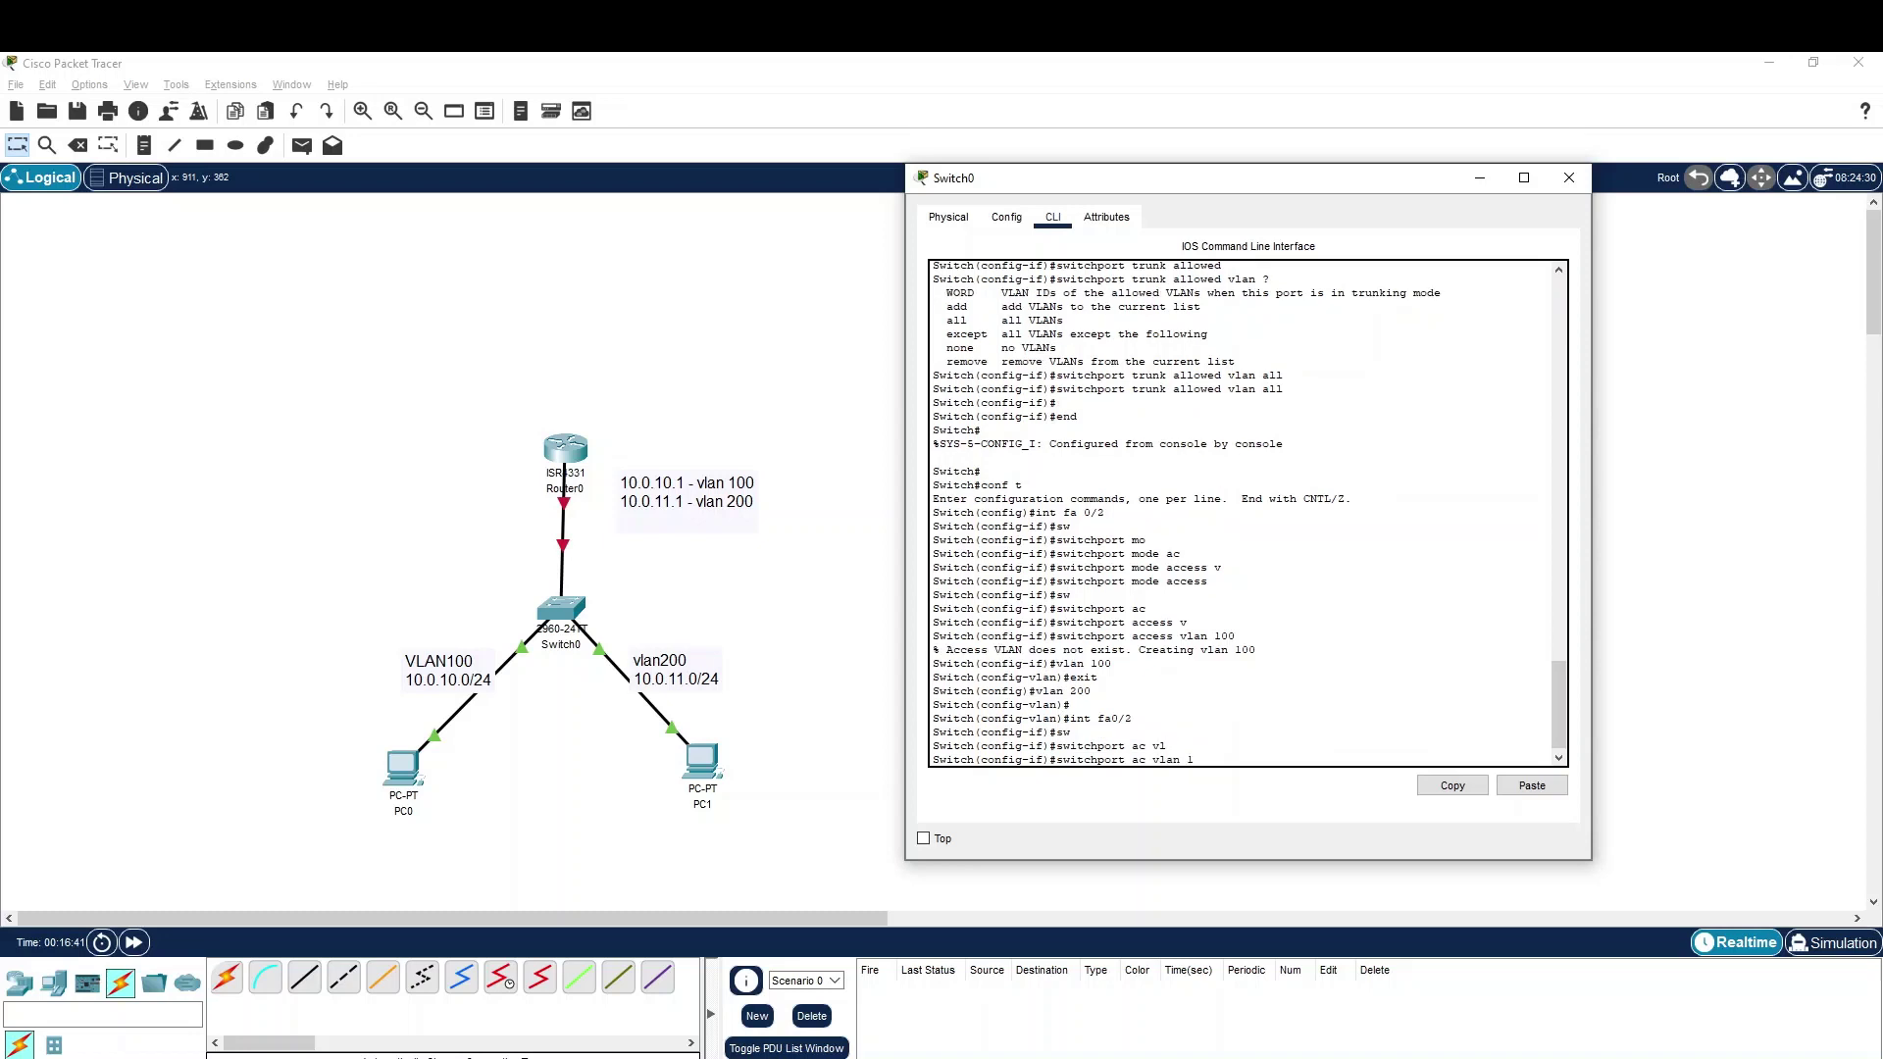
text(00)
key(Return)
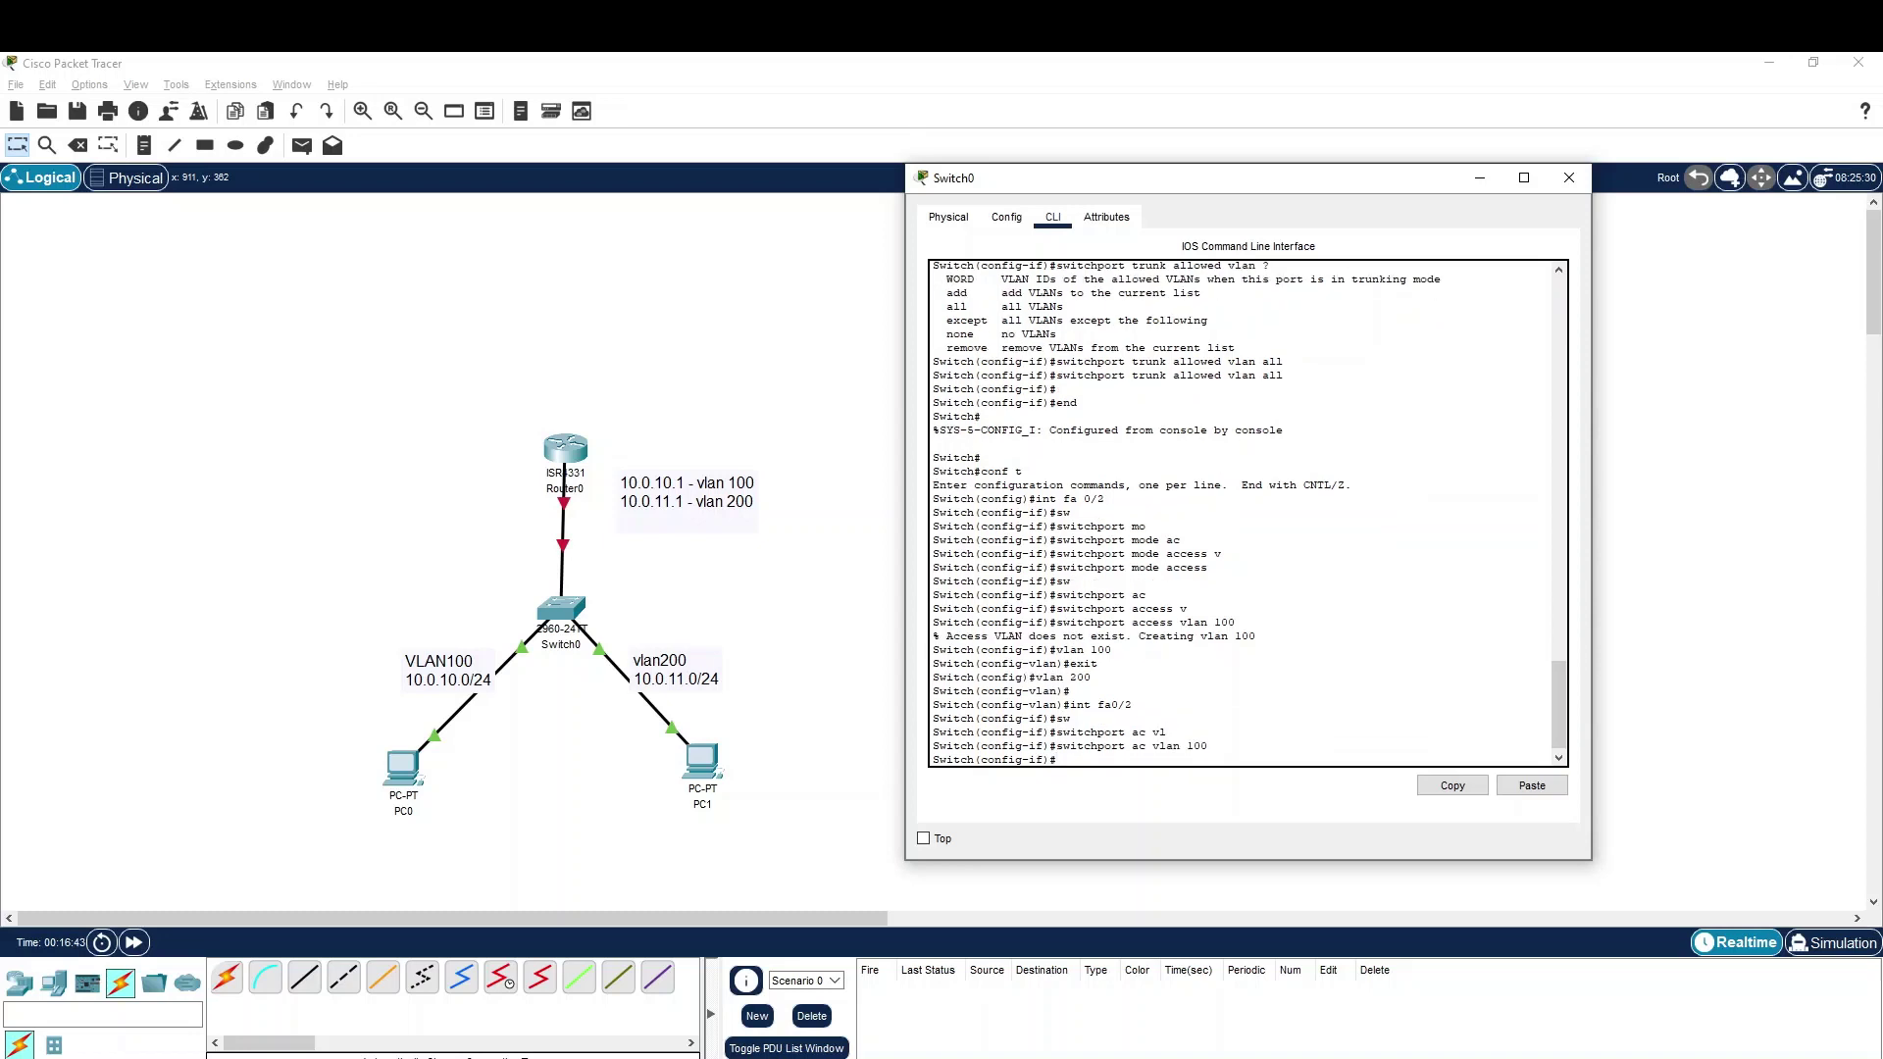
- Set Switch0's interface fa0/3 to switchport mode access
text(ub)
text(nt a)
text(0/)
text(3)
key(Return)
text(sw)
key(Tab)
text(mo)
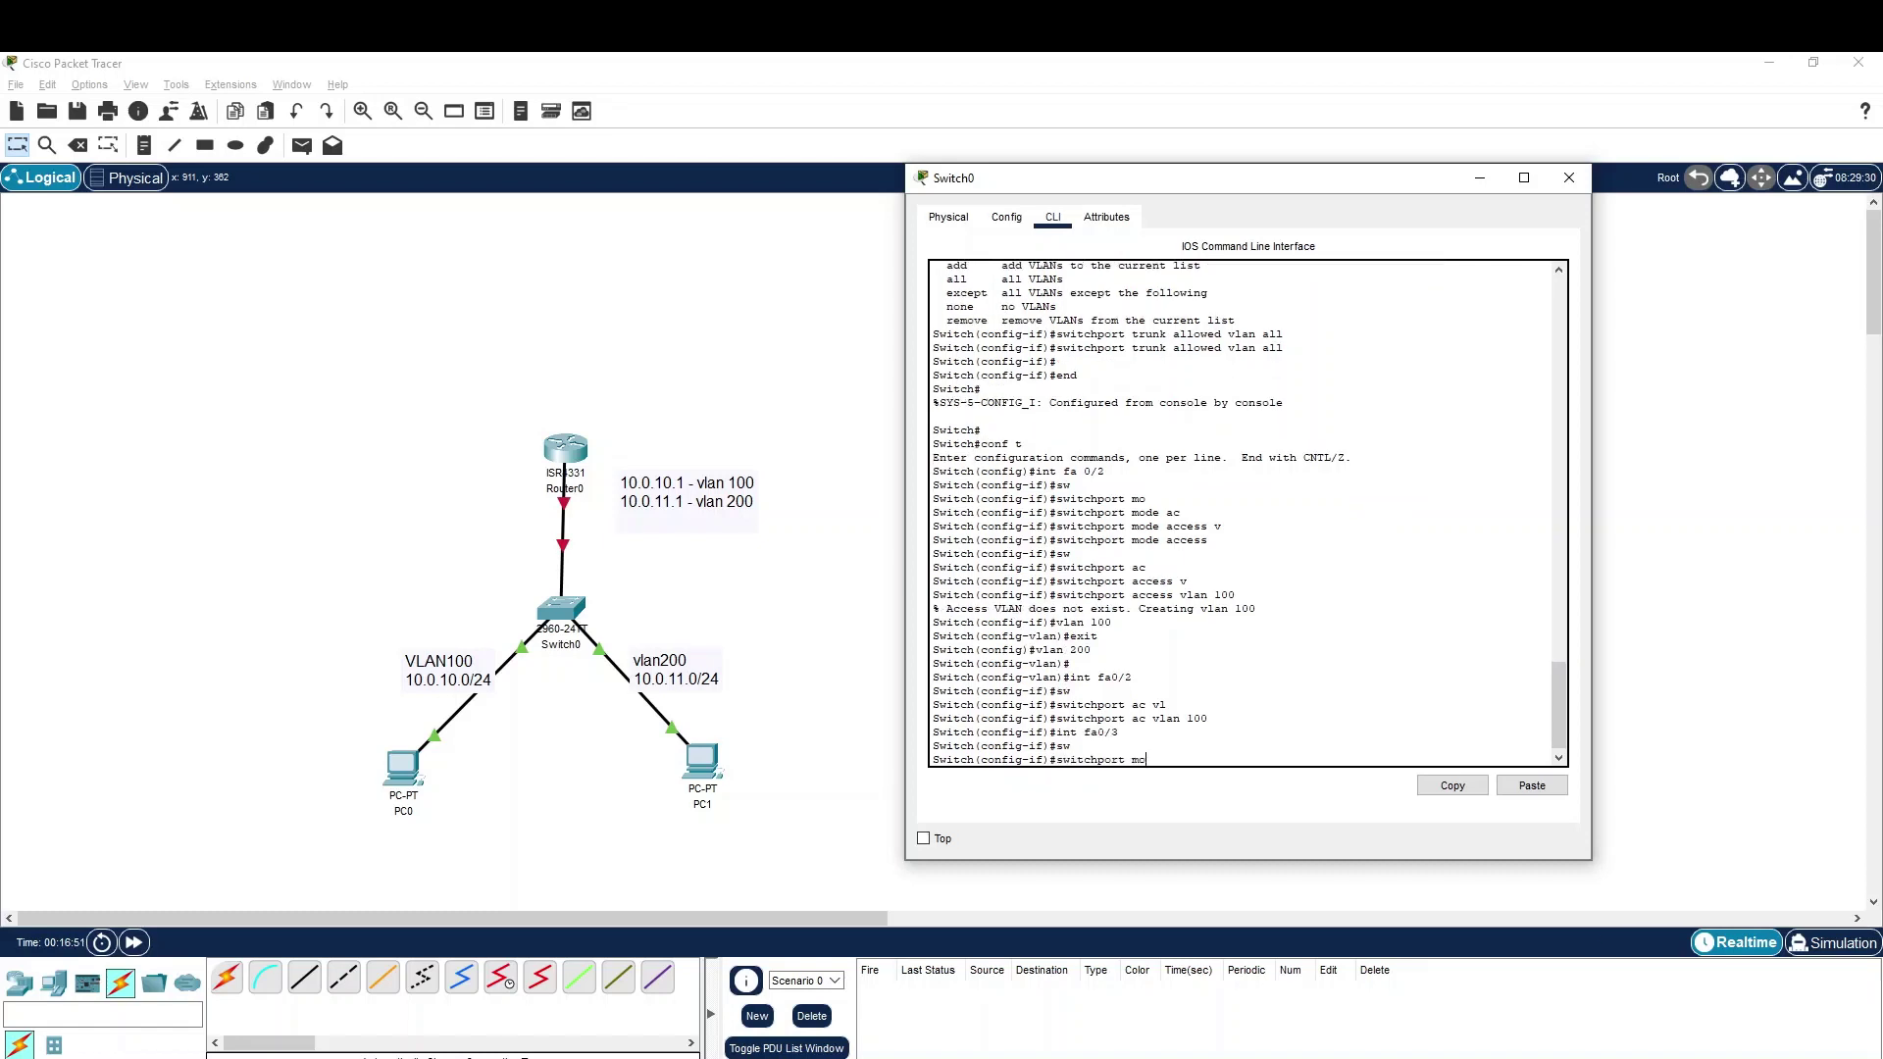
key(Tab)
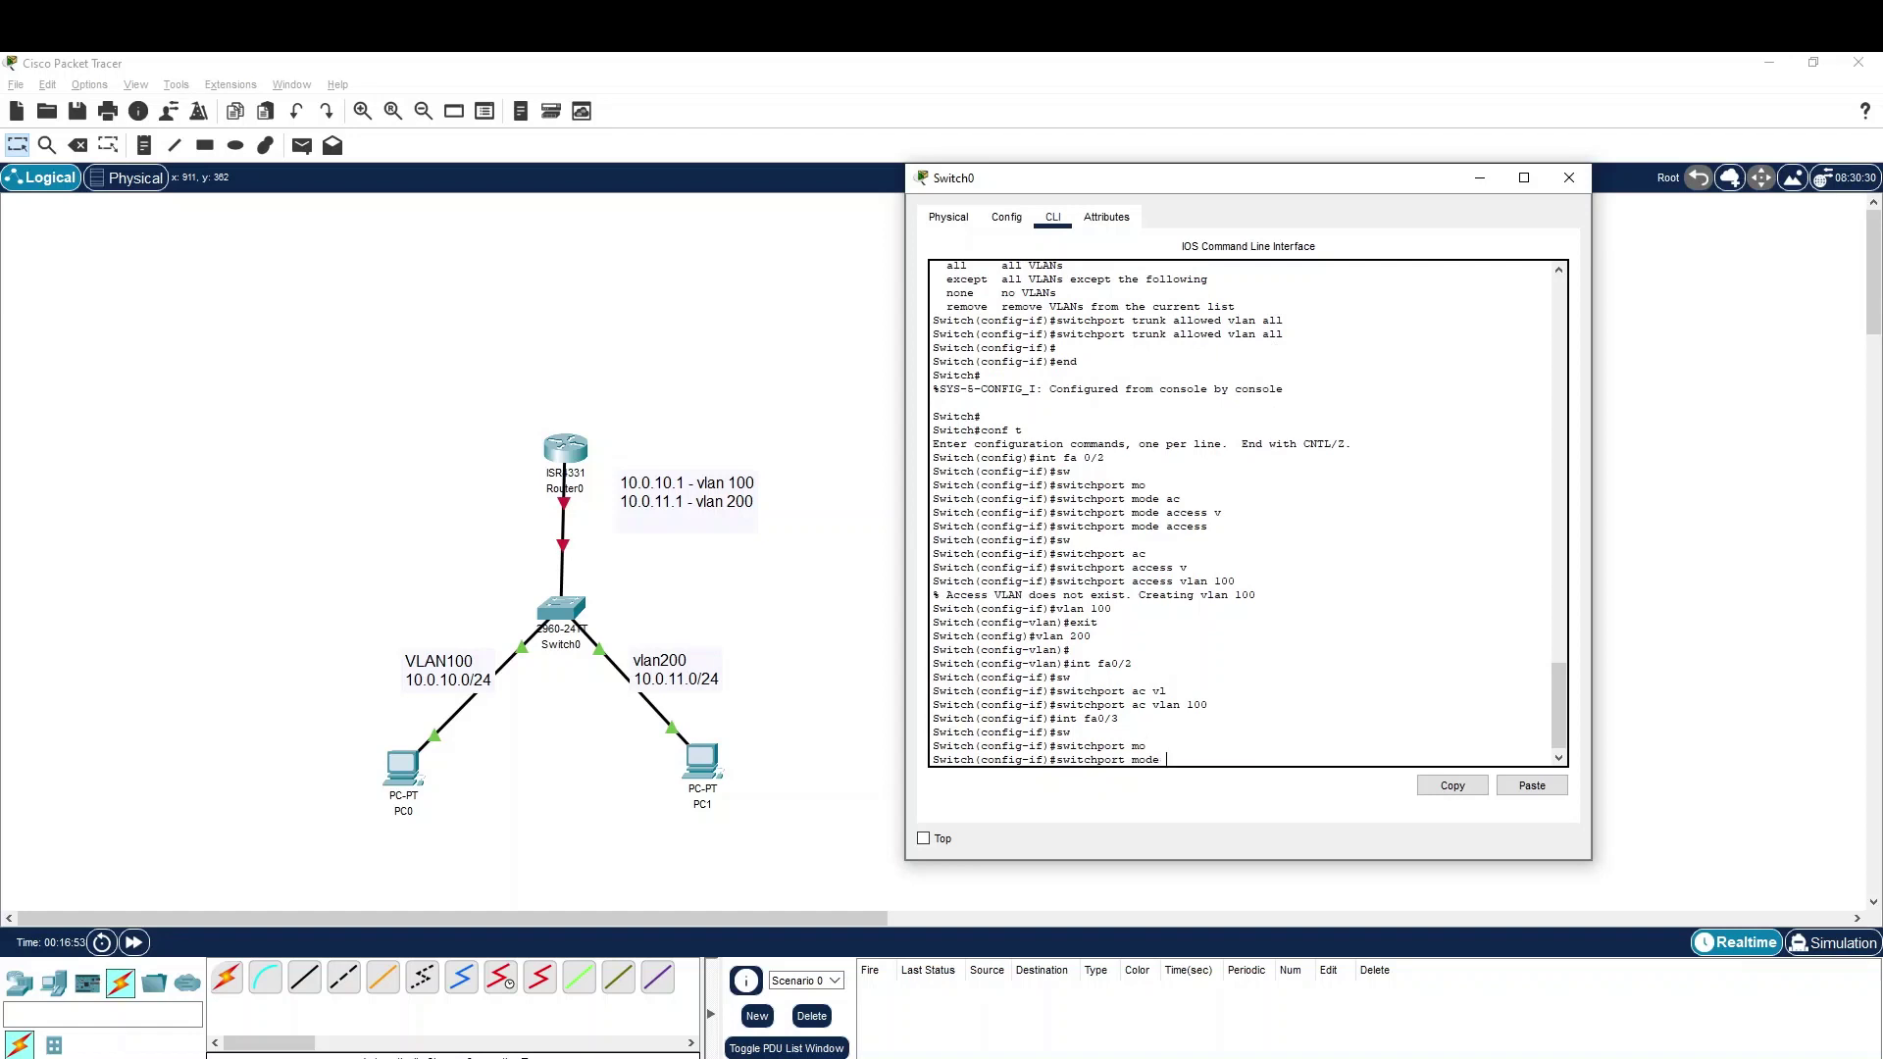
text(ac)
key(Tab)
key(Return)
- Assign interface fa0/3 to access VLAN 200
text(sw)
key(Tab)
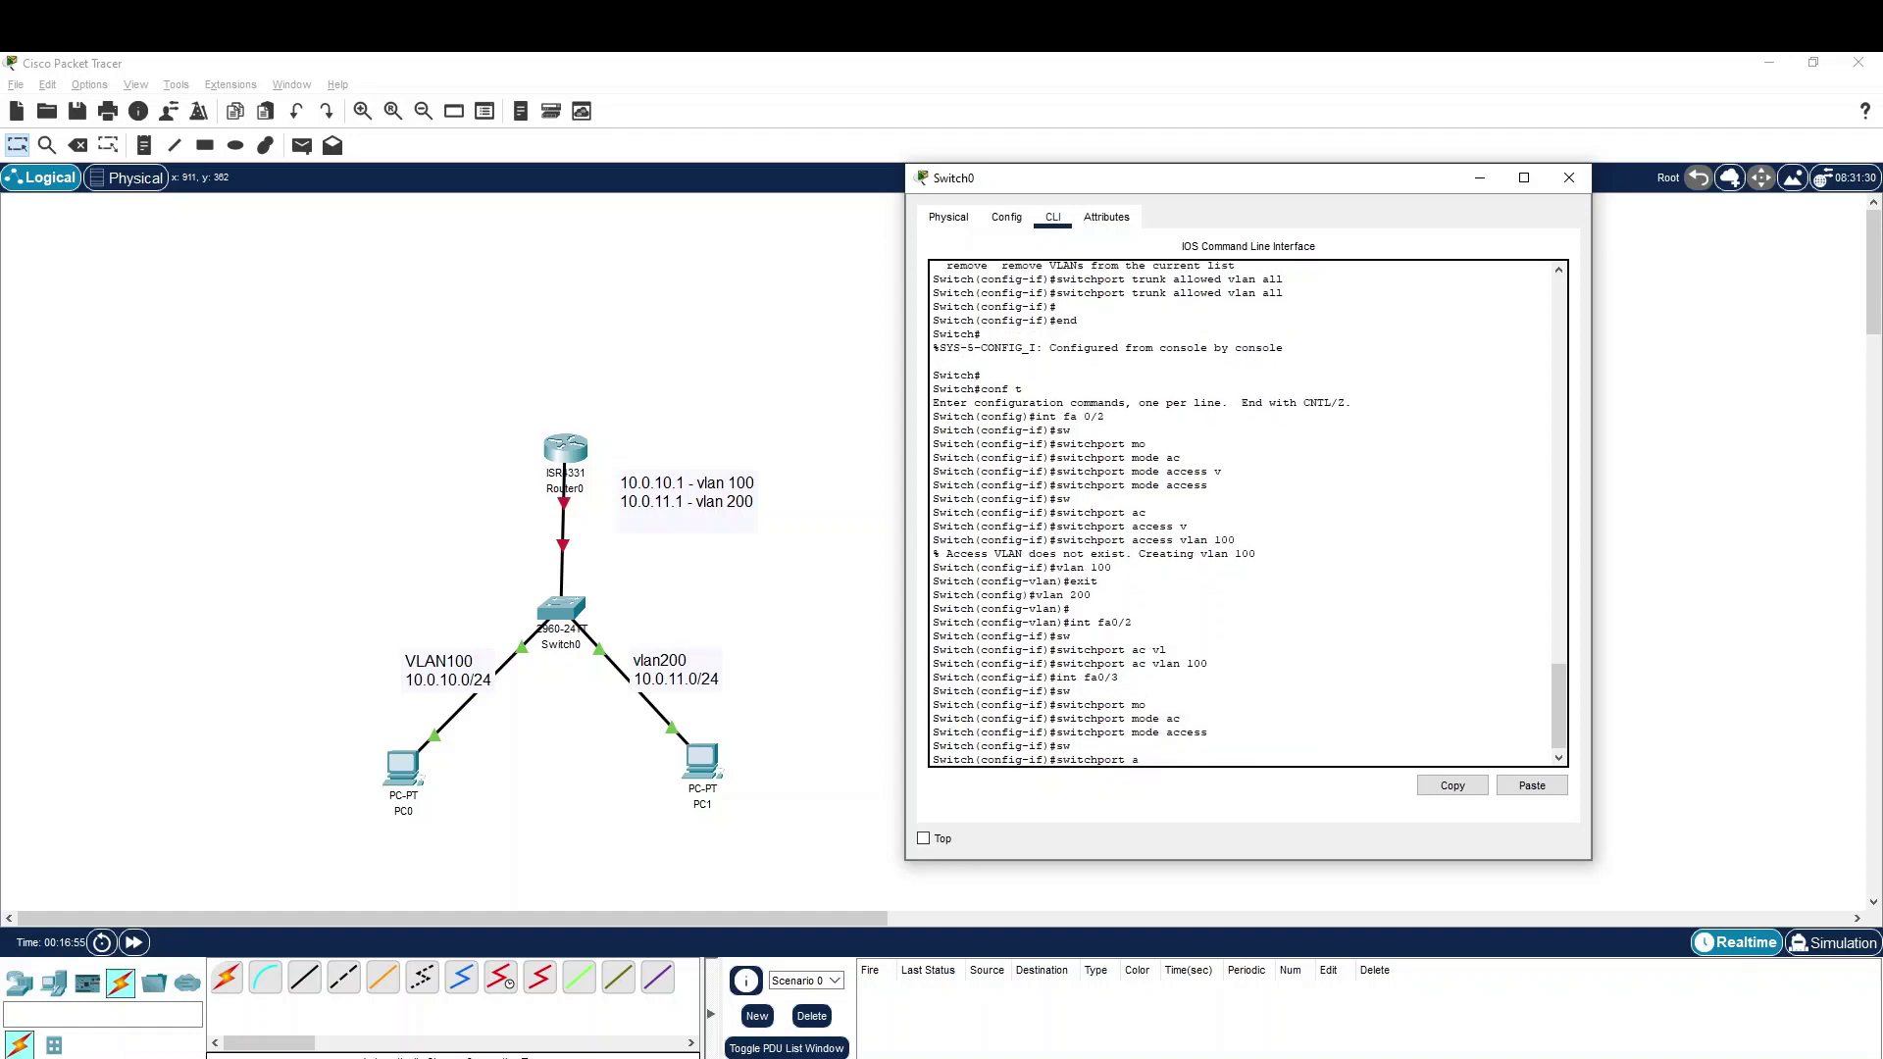
text(acv)
key(Tab)
key(BackSpace)
key(Tab)
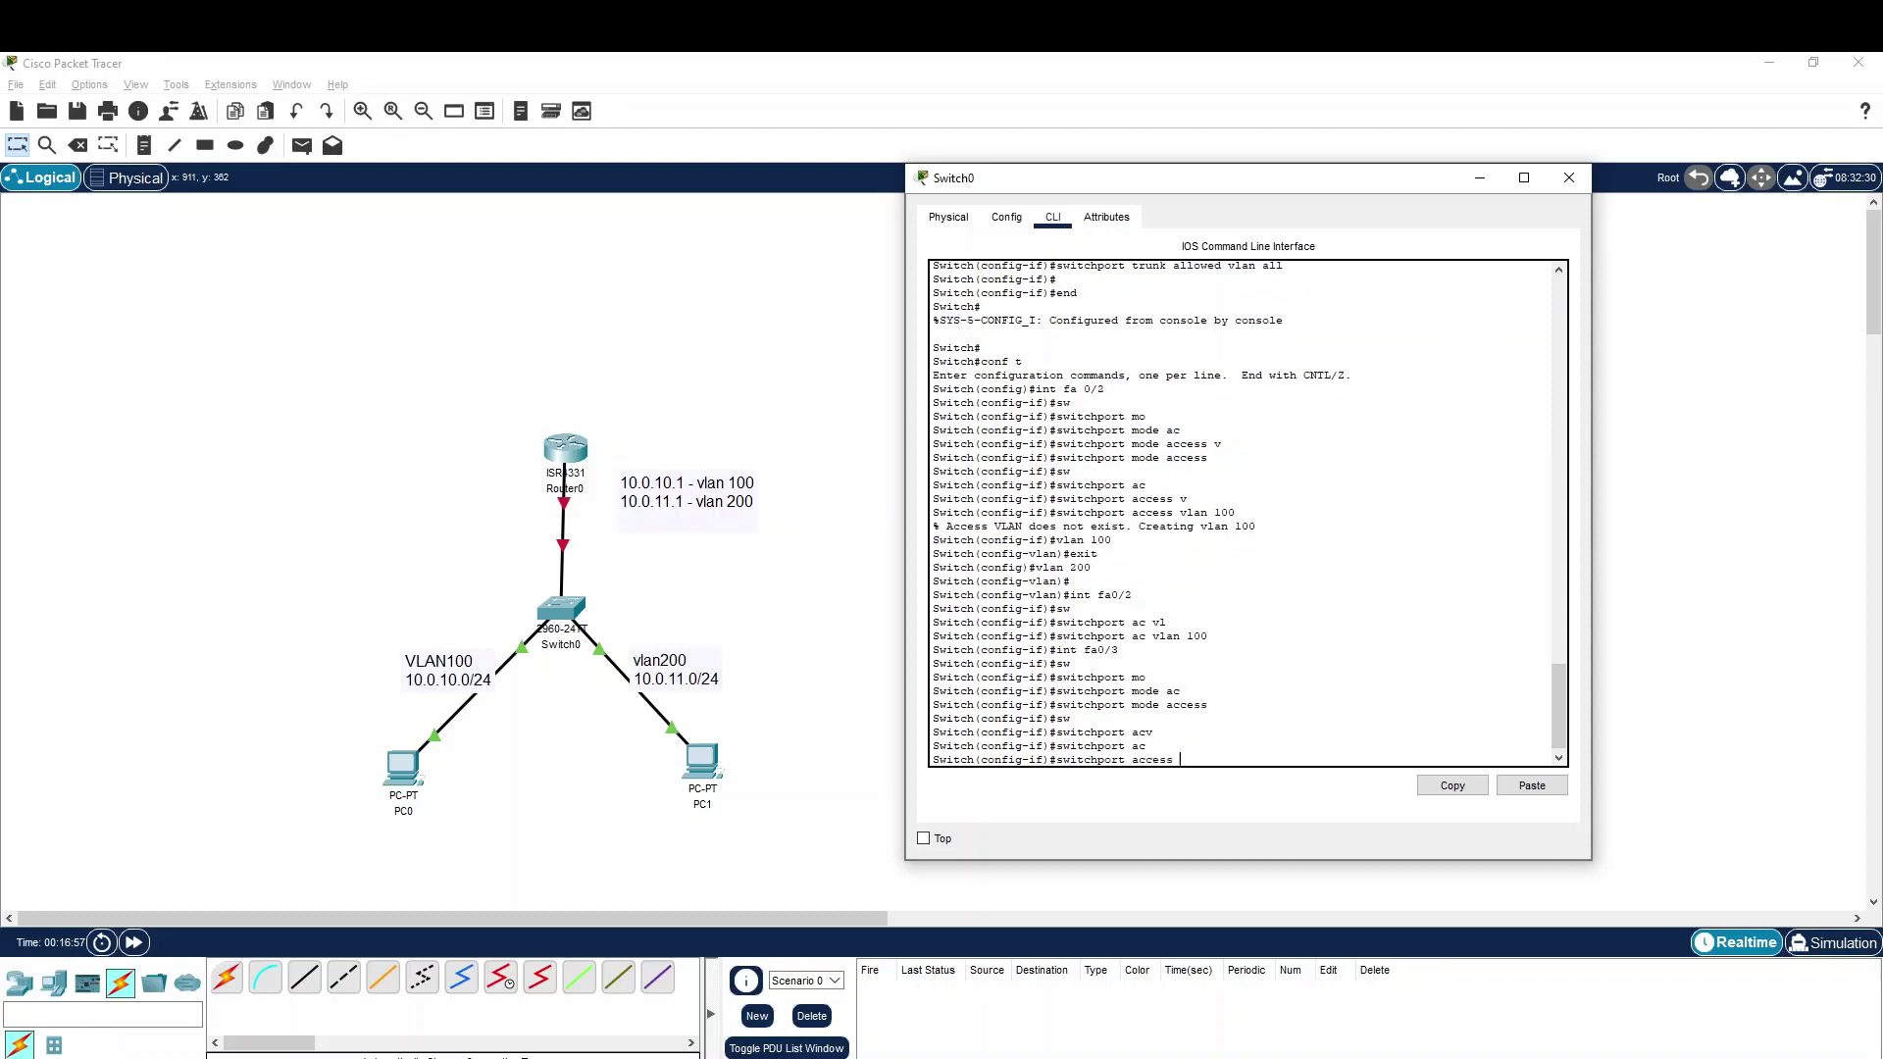
text(vl)
key(Tab)
text(200)
key(Return)
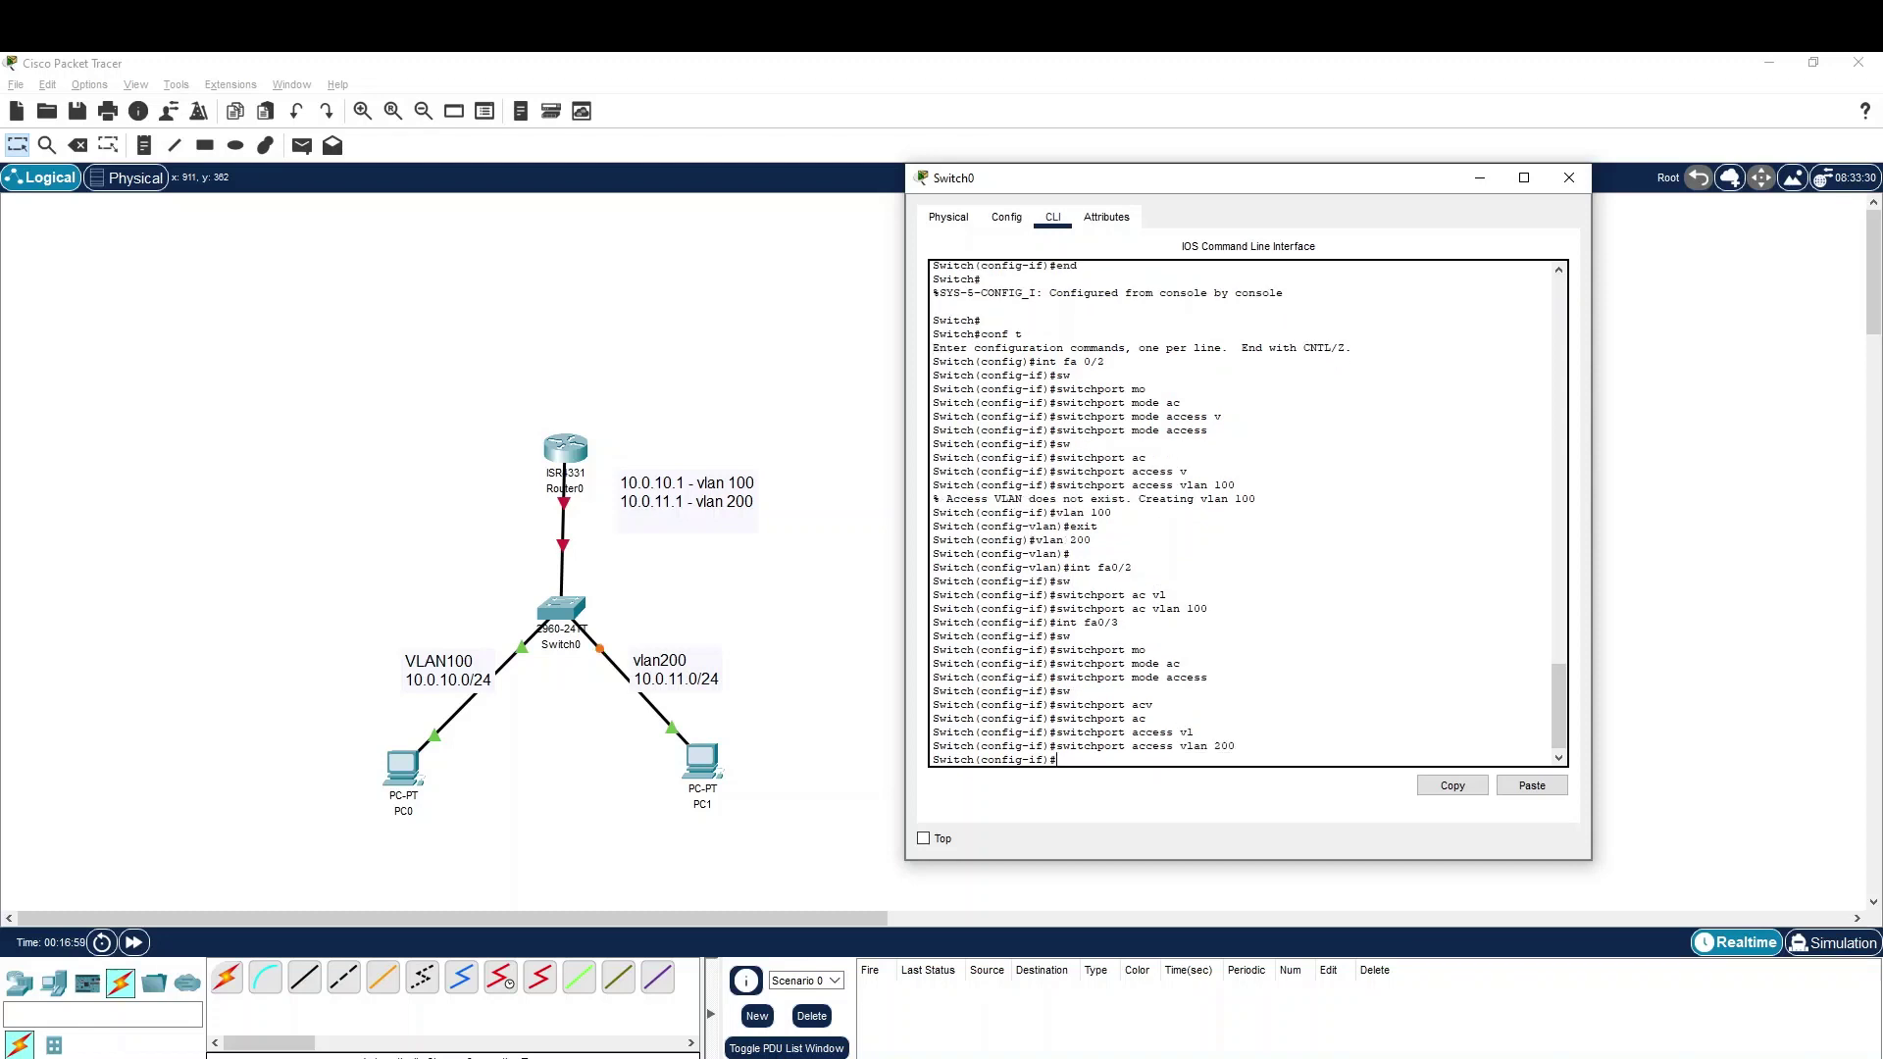
- Leave configuration mode on Switch0 and save its configuration with wr
text(end)
key(Return)
key(Return)
key(Return)
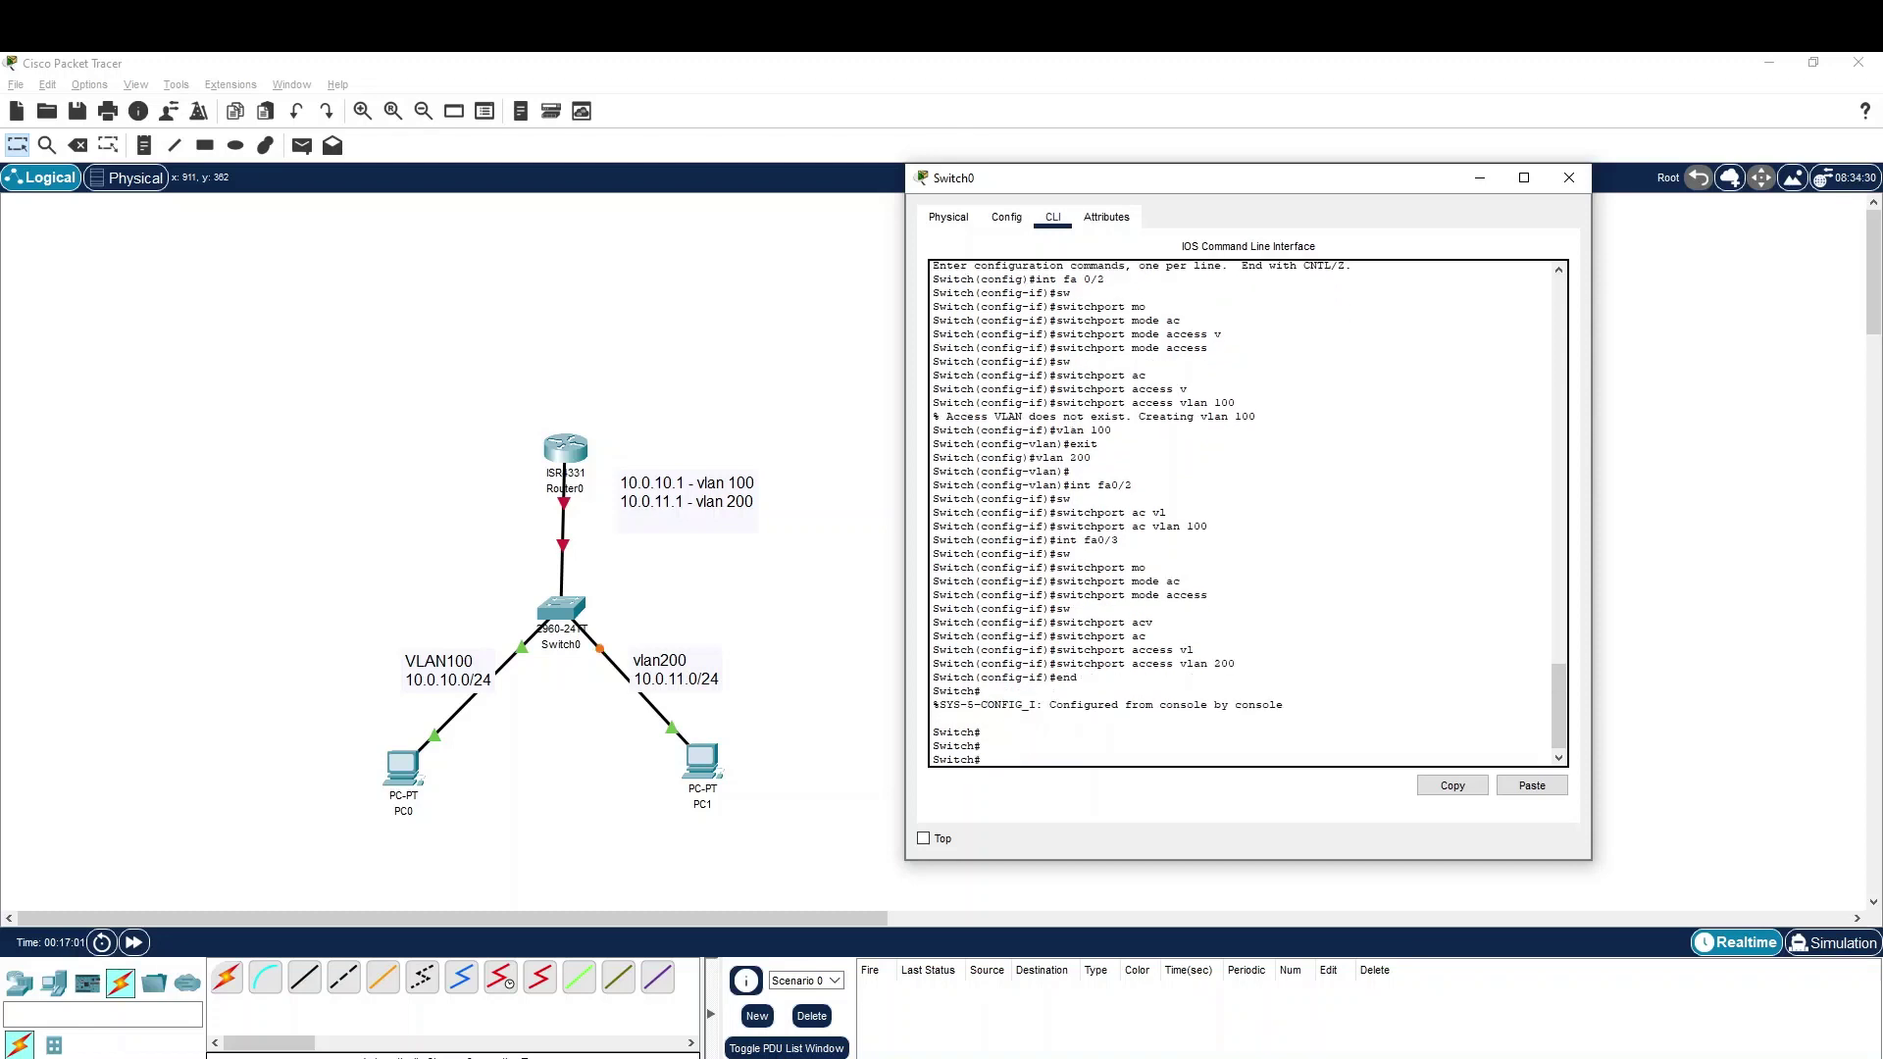
text(wr)
key(Return)
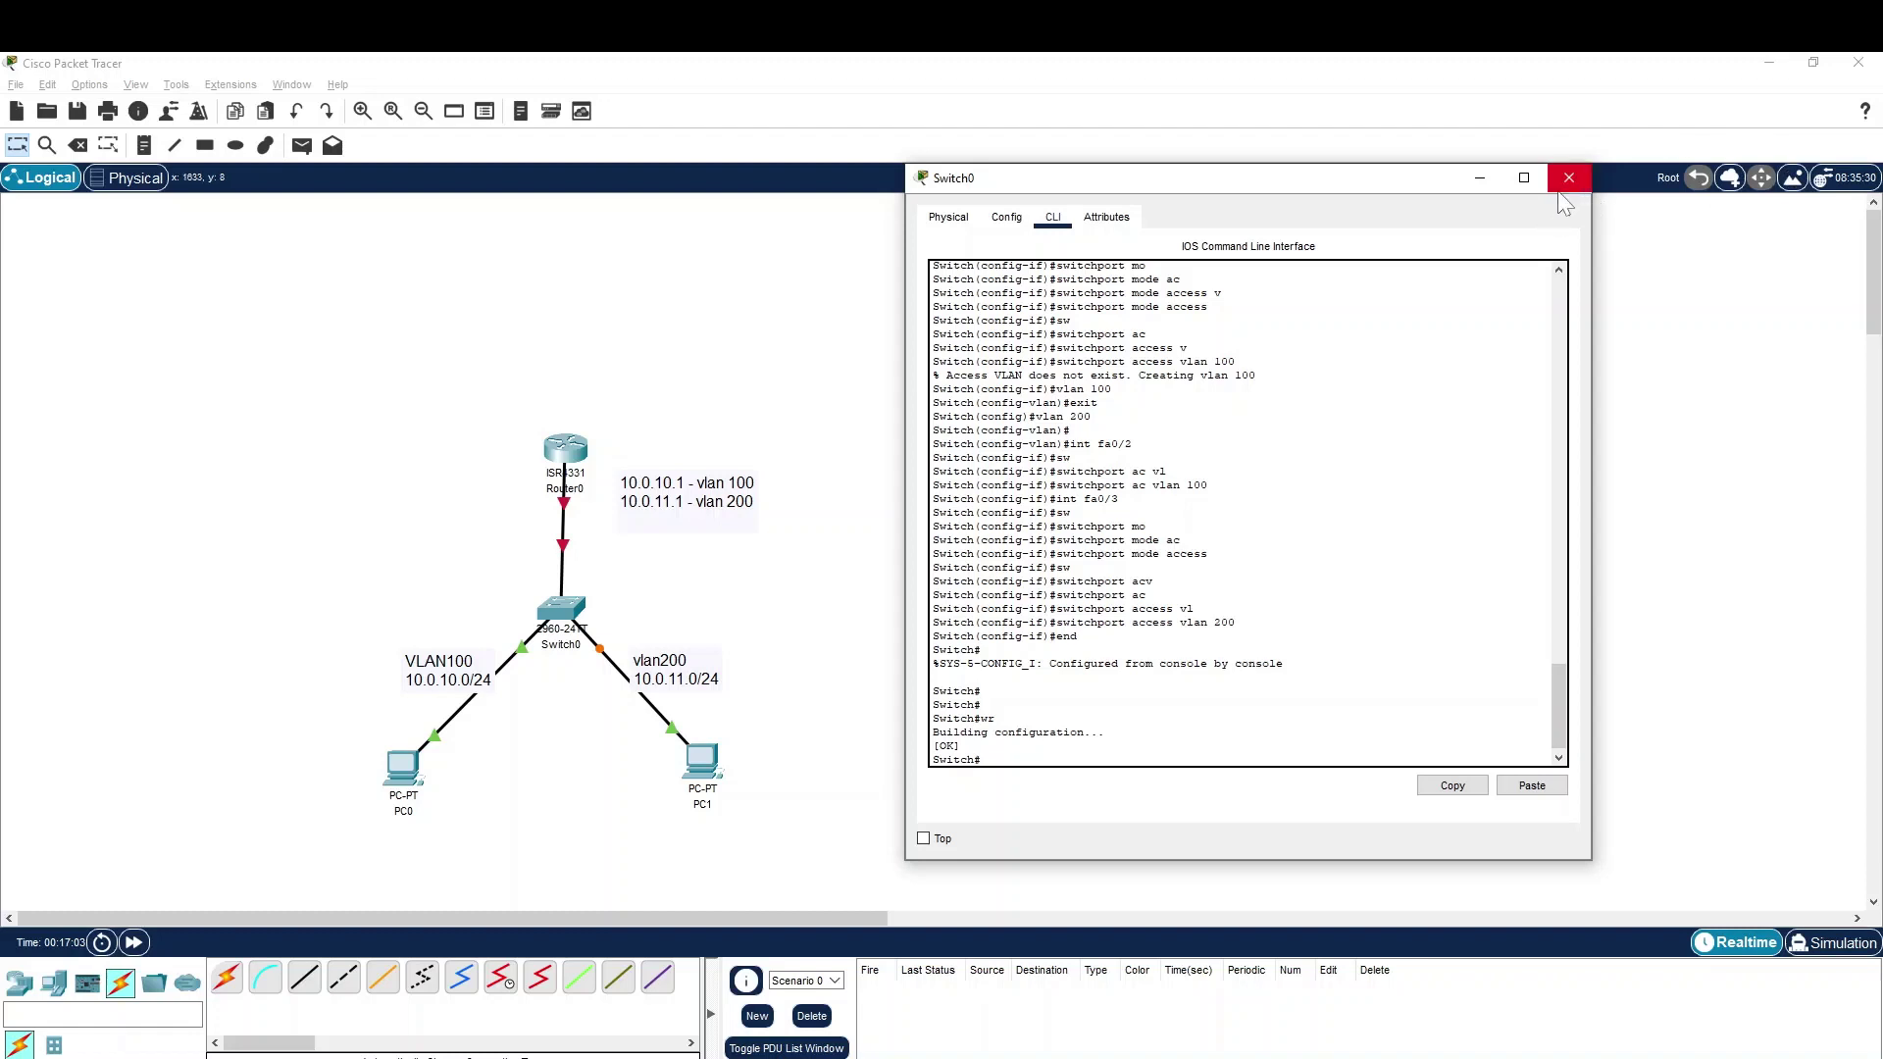
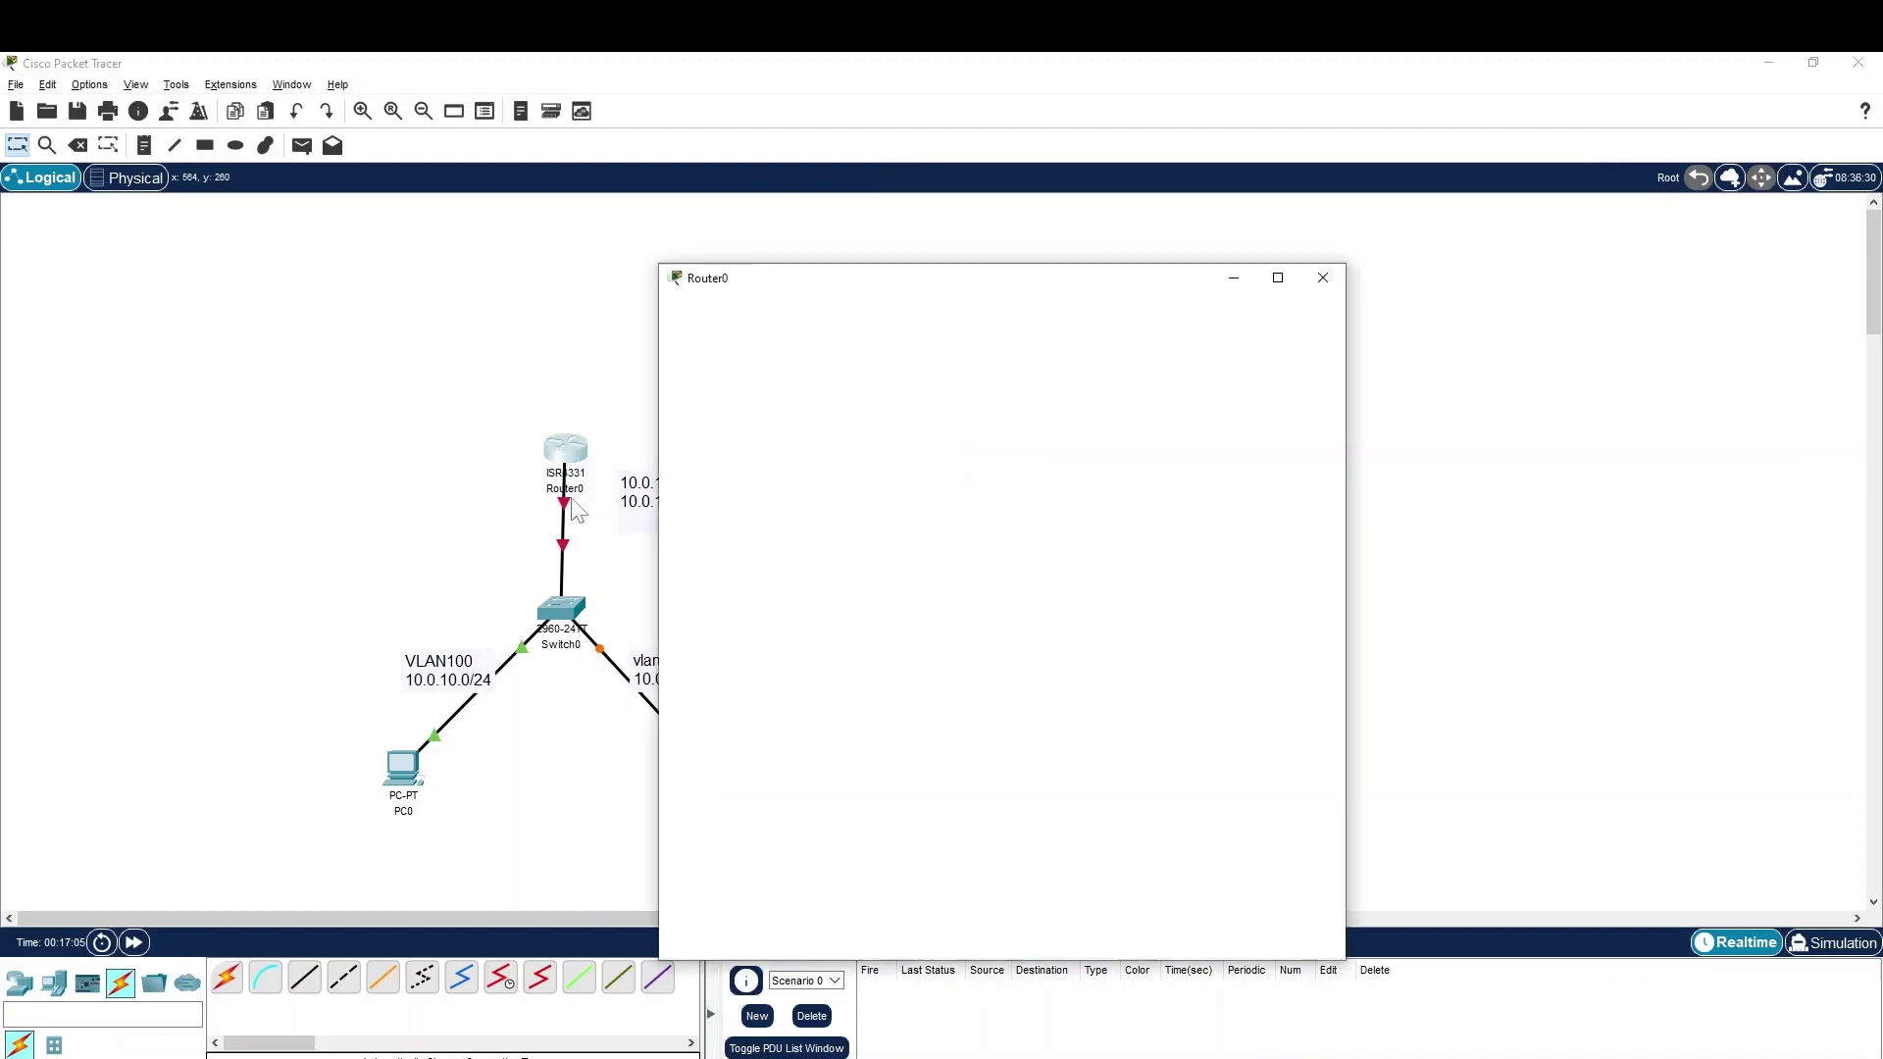
- Open Router0's command line, decline the initial configuration dialog and enter privileged mode
click(807, 317)
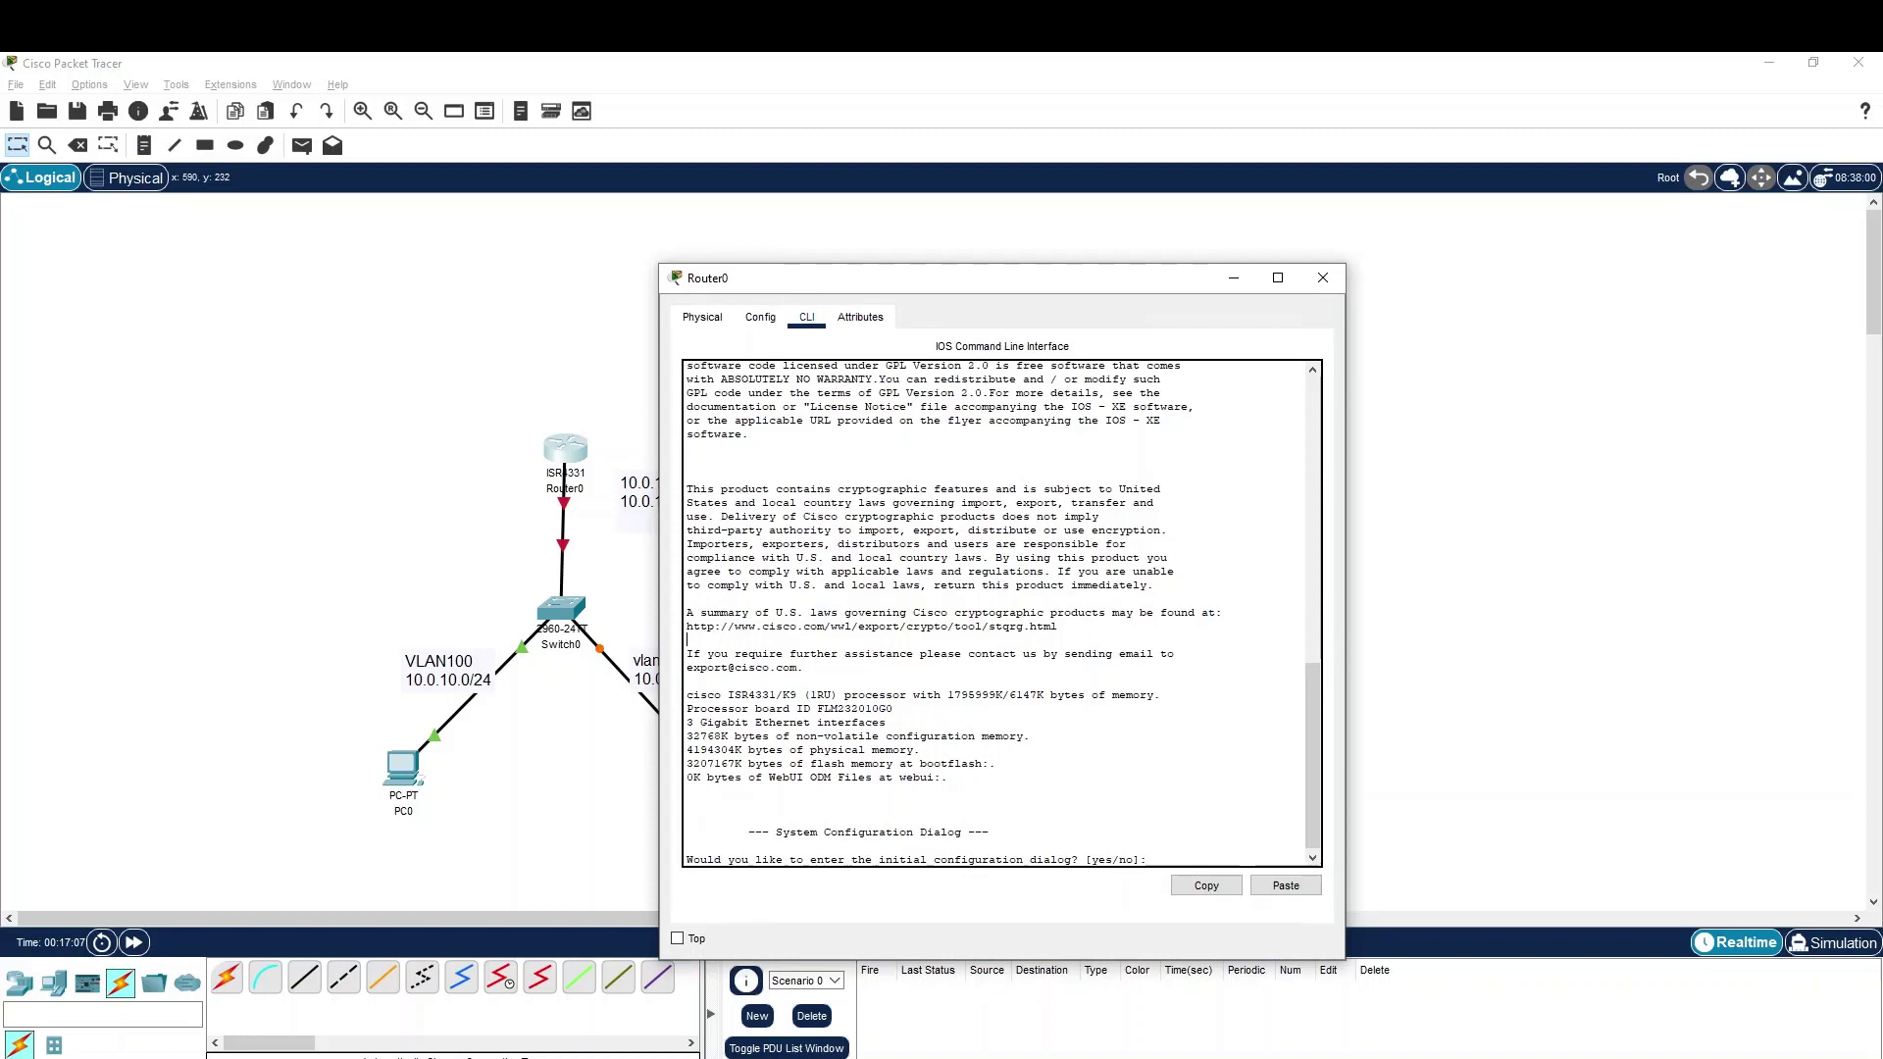
key(Return)
text(no)
key(Return)
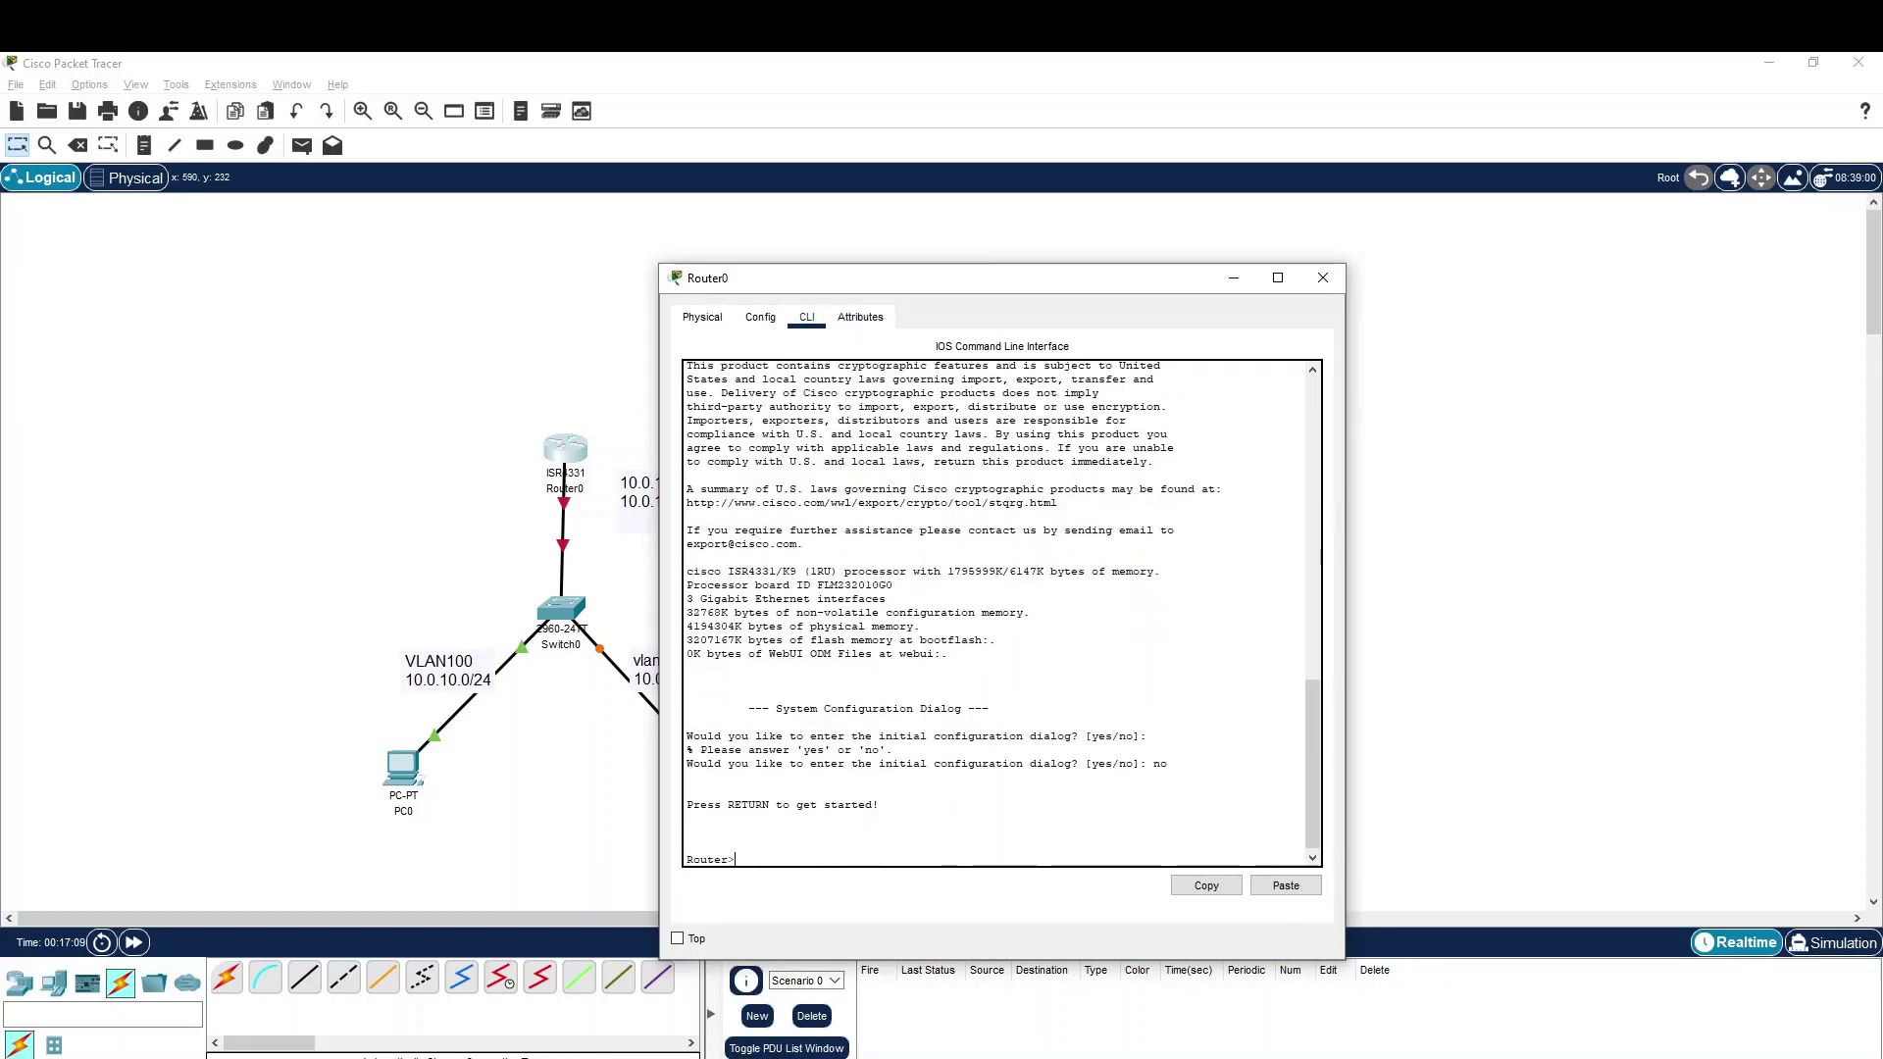
key(Return)
text(en)
key(Return)
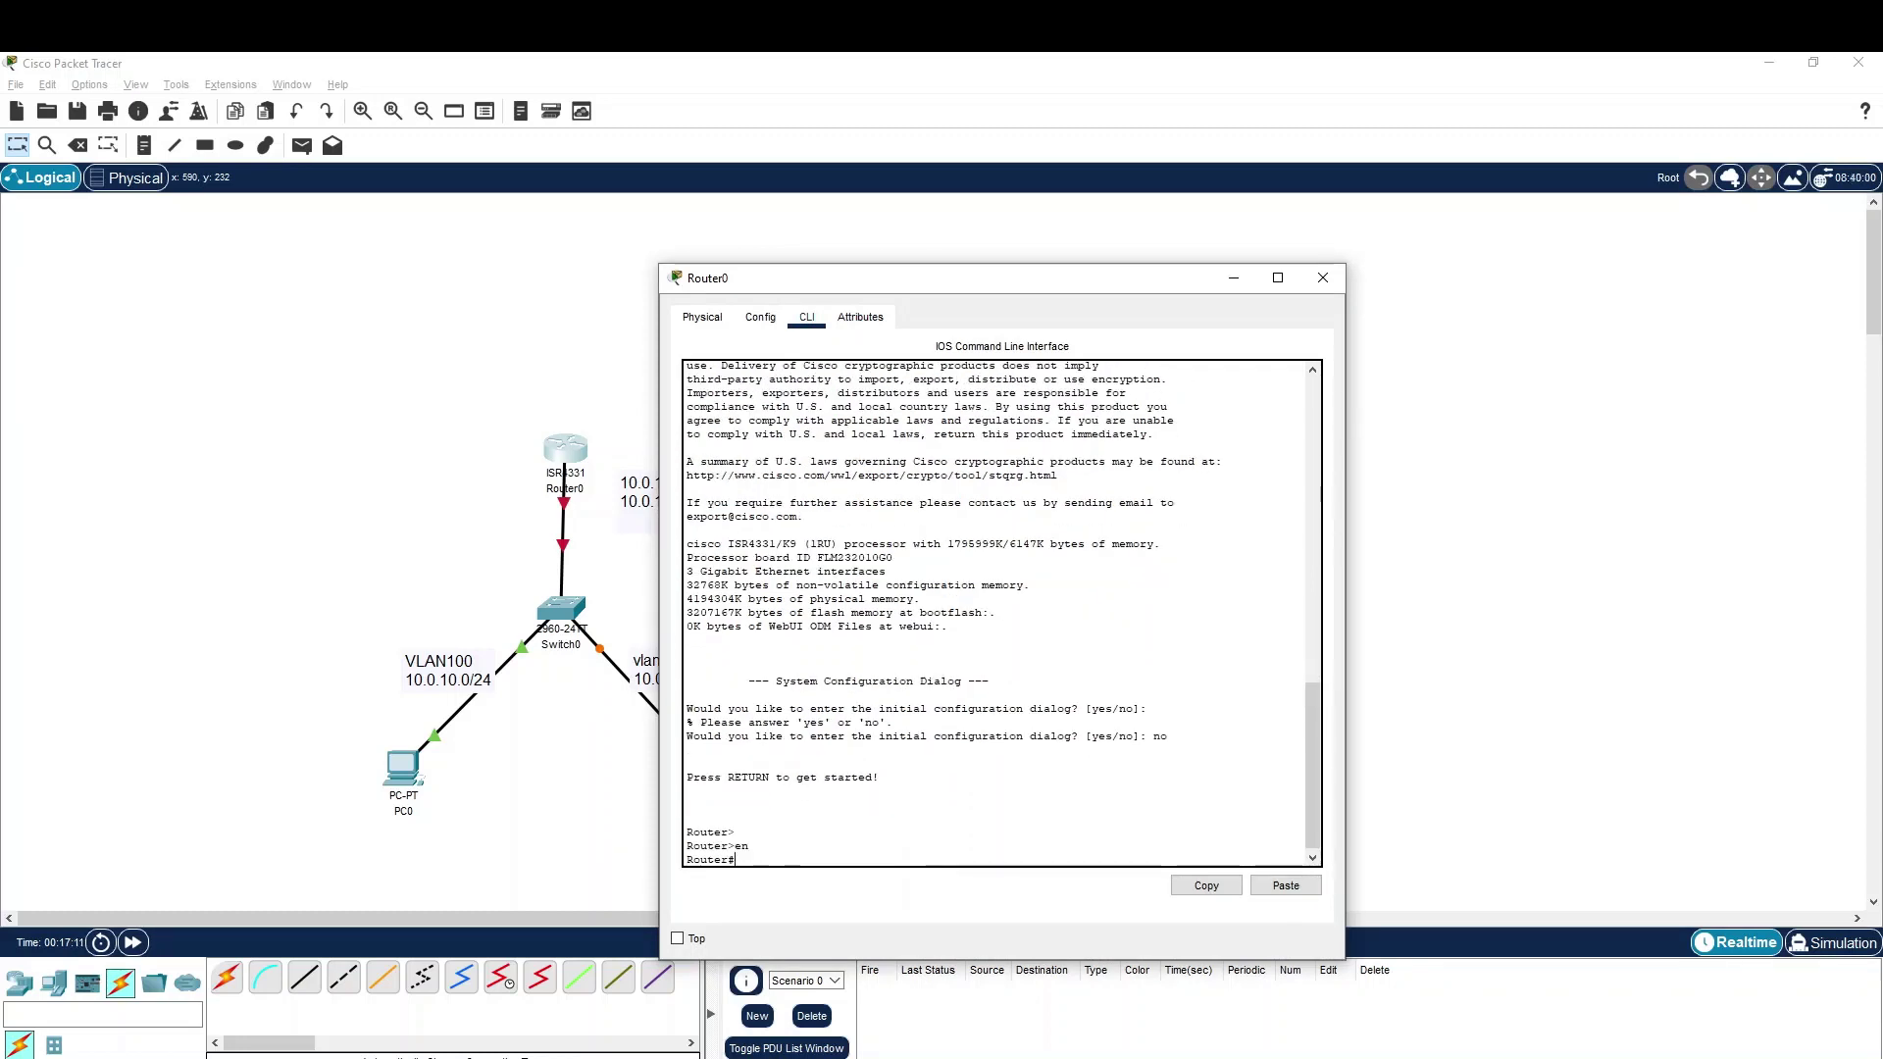
- Move the Router0 window clear of the topology and list the router's interfaces with show ip int brief
drag(902, 284, 1022, 211)
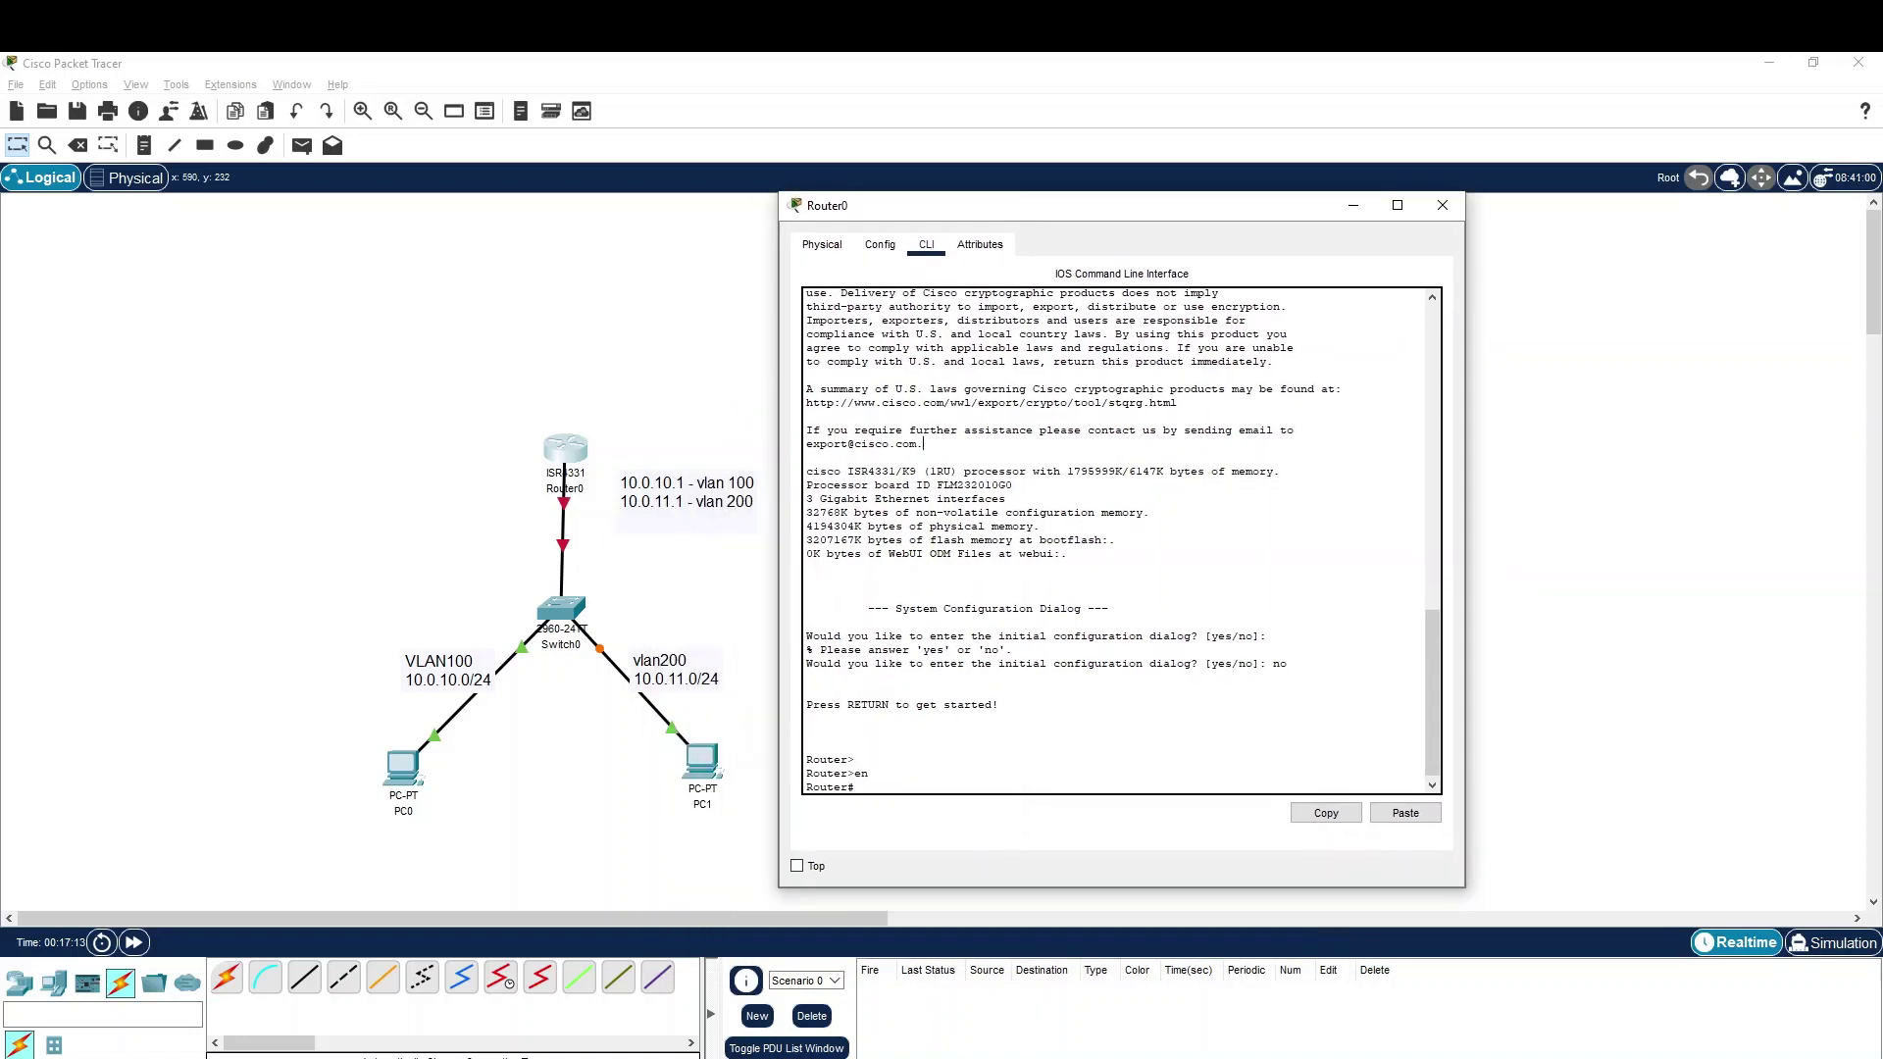
text(show ip int br)
key(Tab)
key(Return)
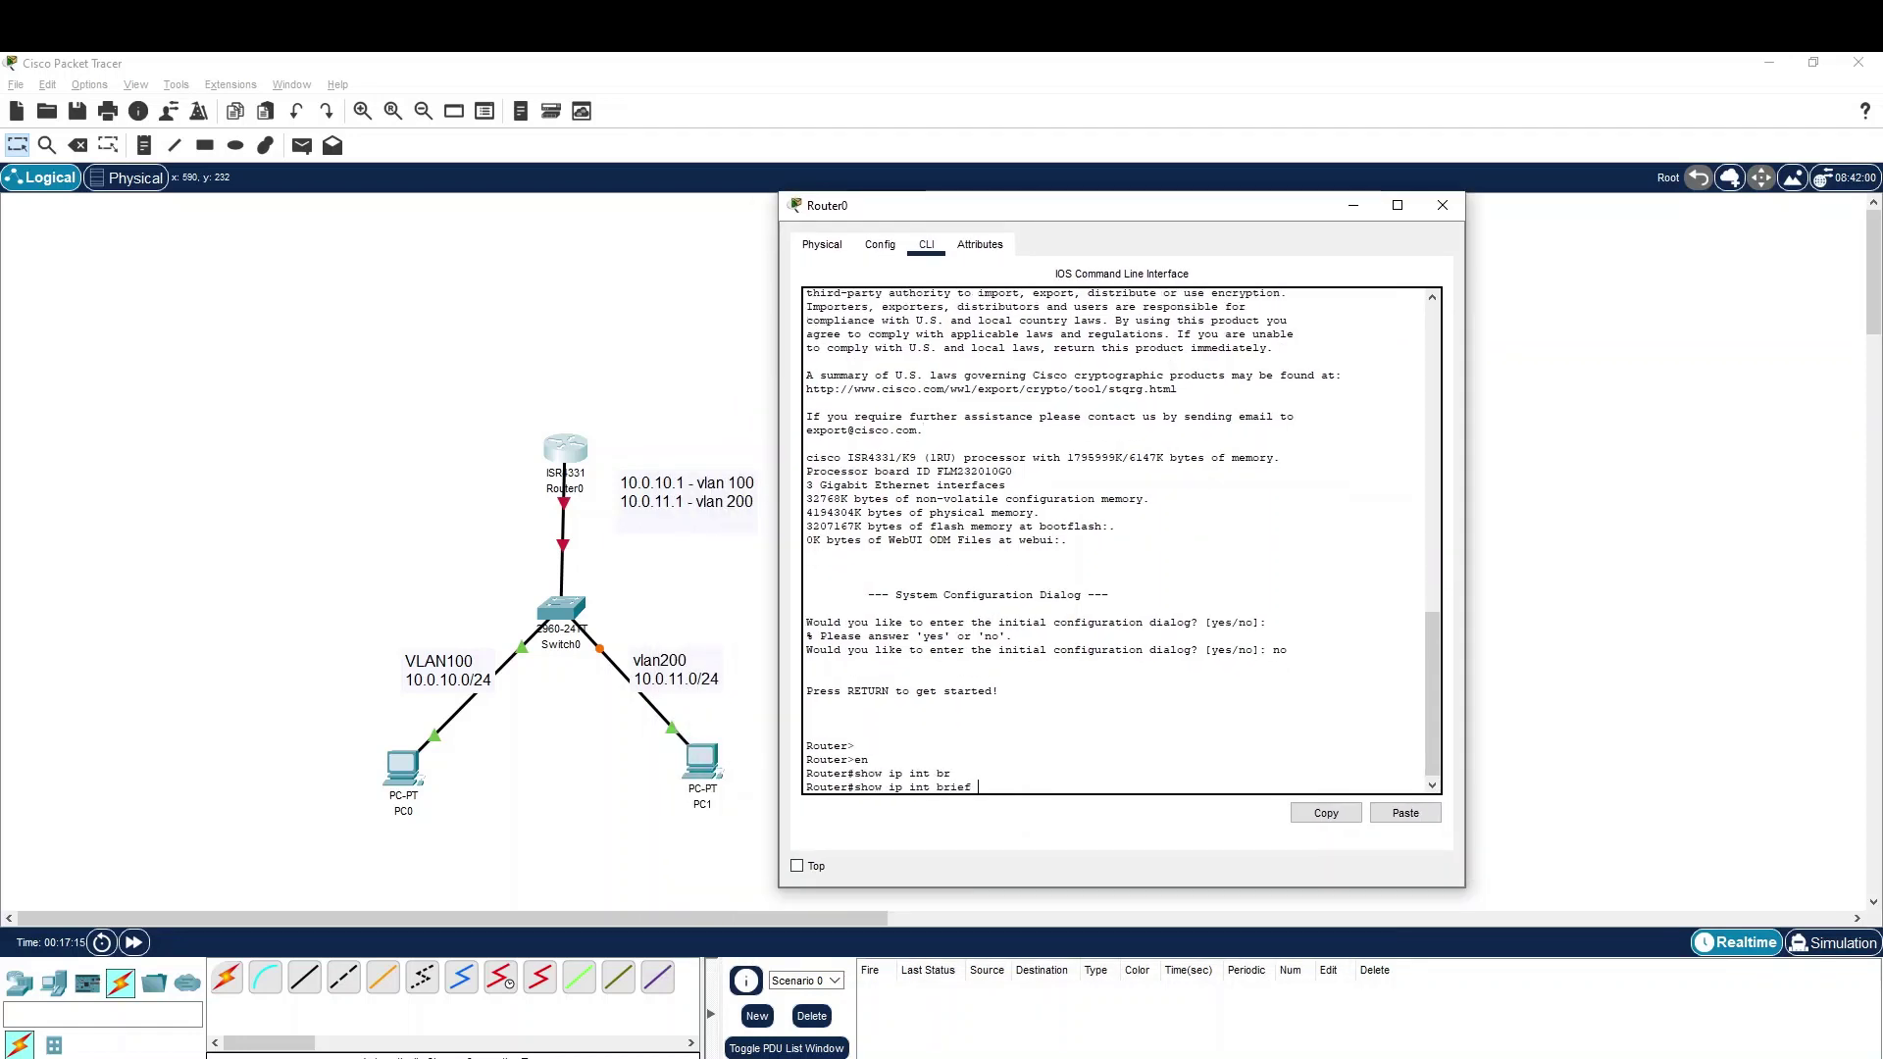
- Create subinterface gi0/0/0.100 from Router0's global configuration mode and list its available commands
text(conf t)
key(Return)
text(in)
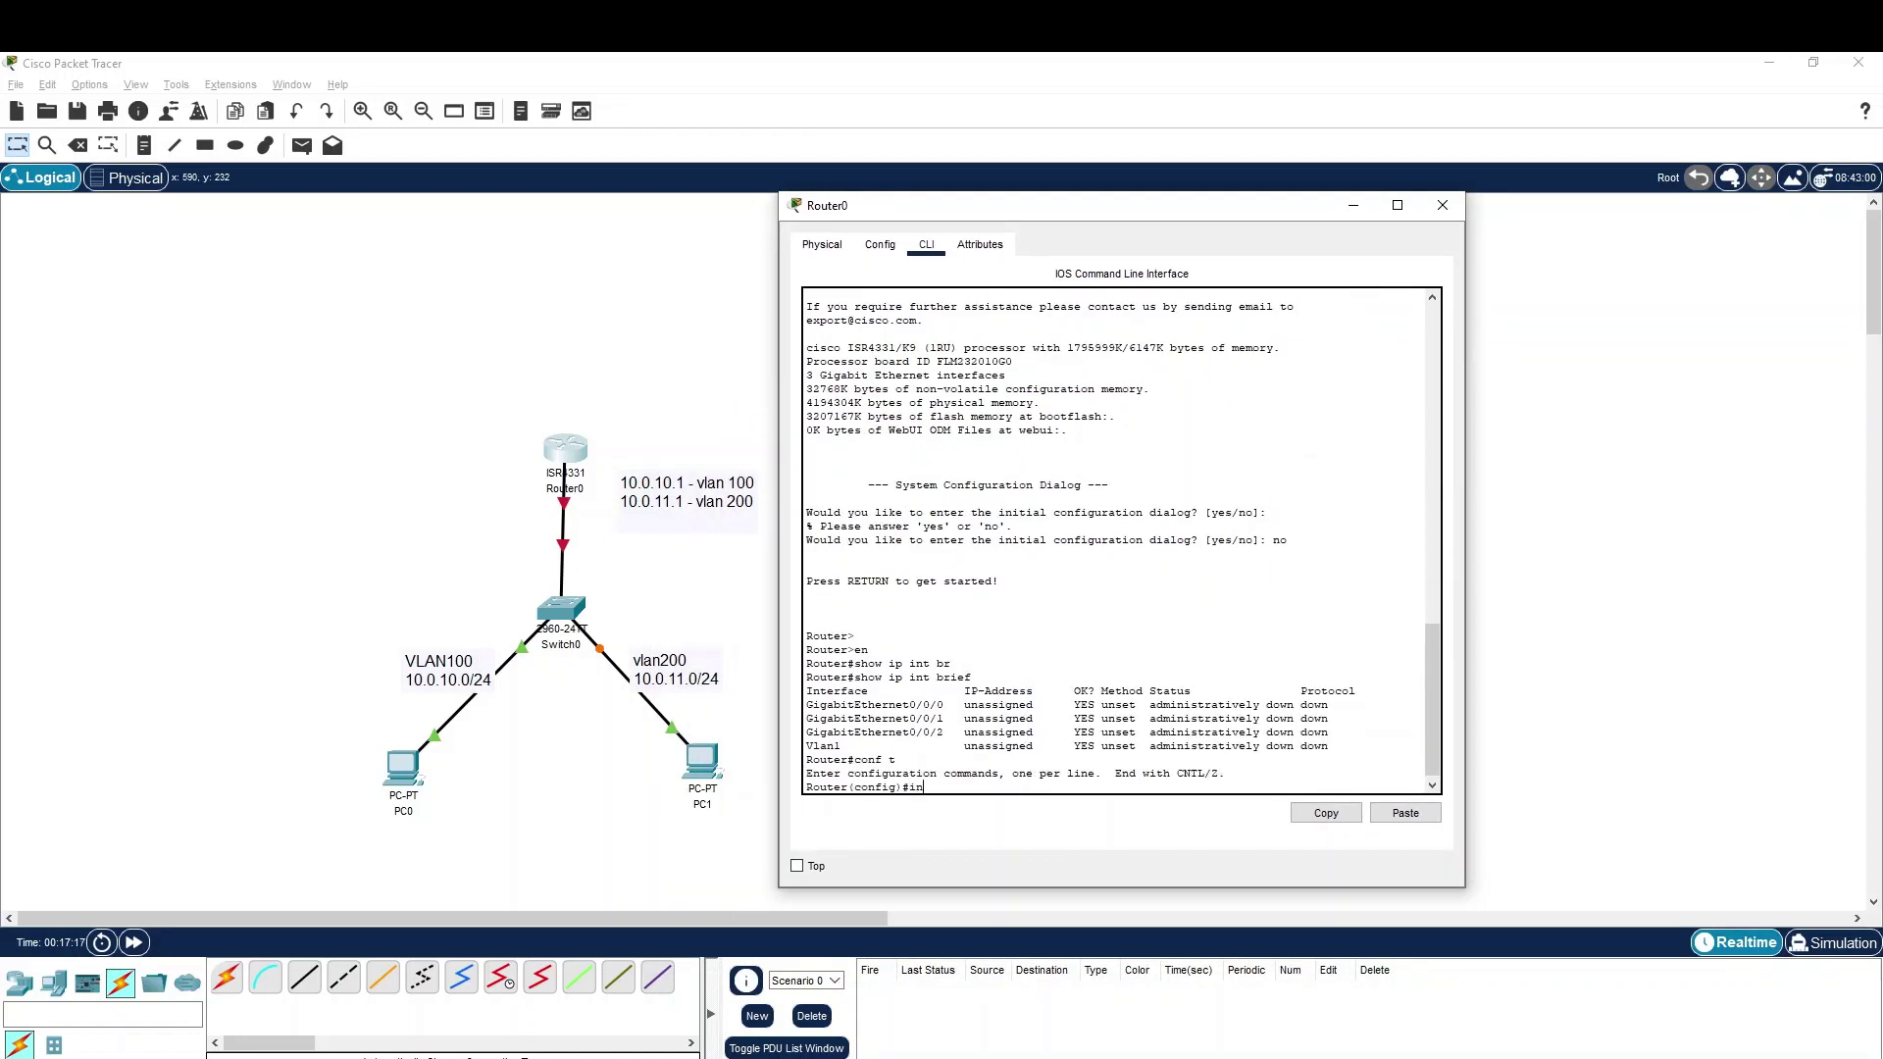
text(t gi0/0/0.10)
key(Return)
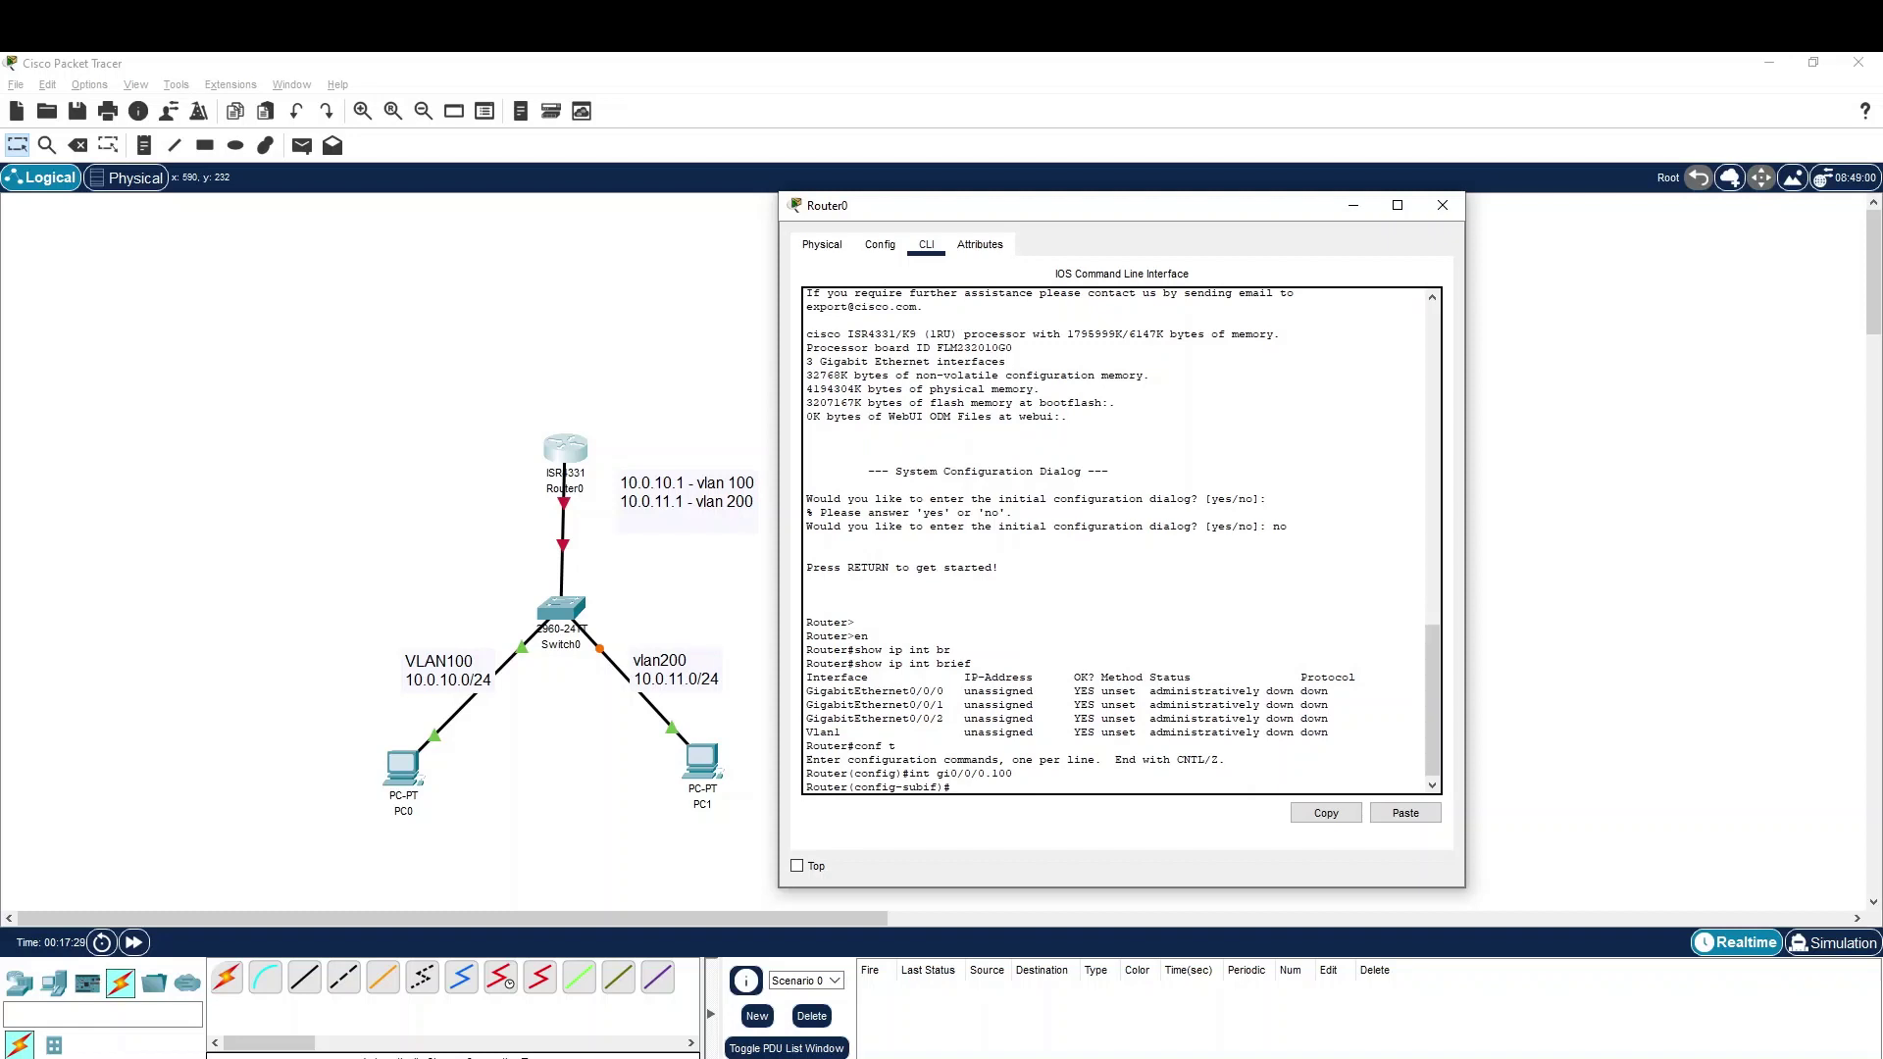
text(?)
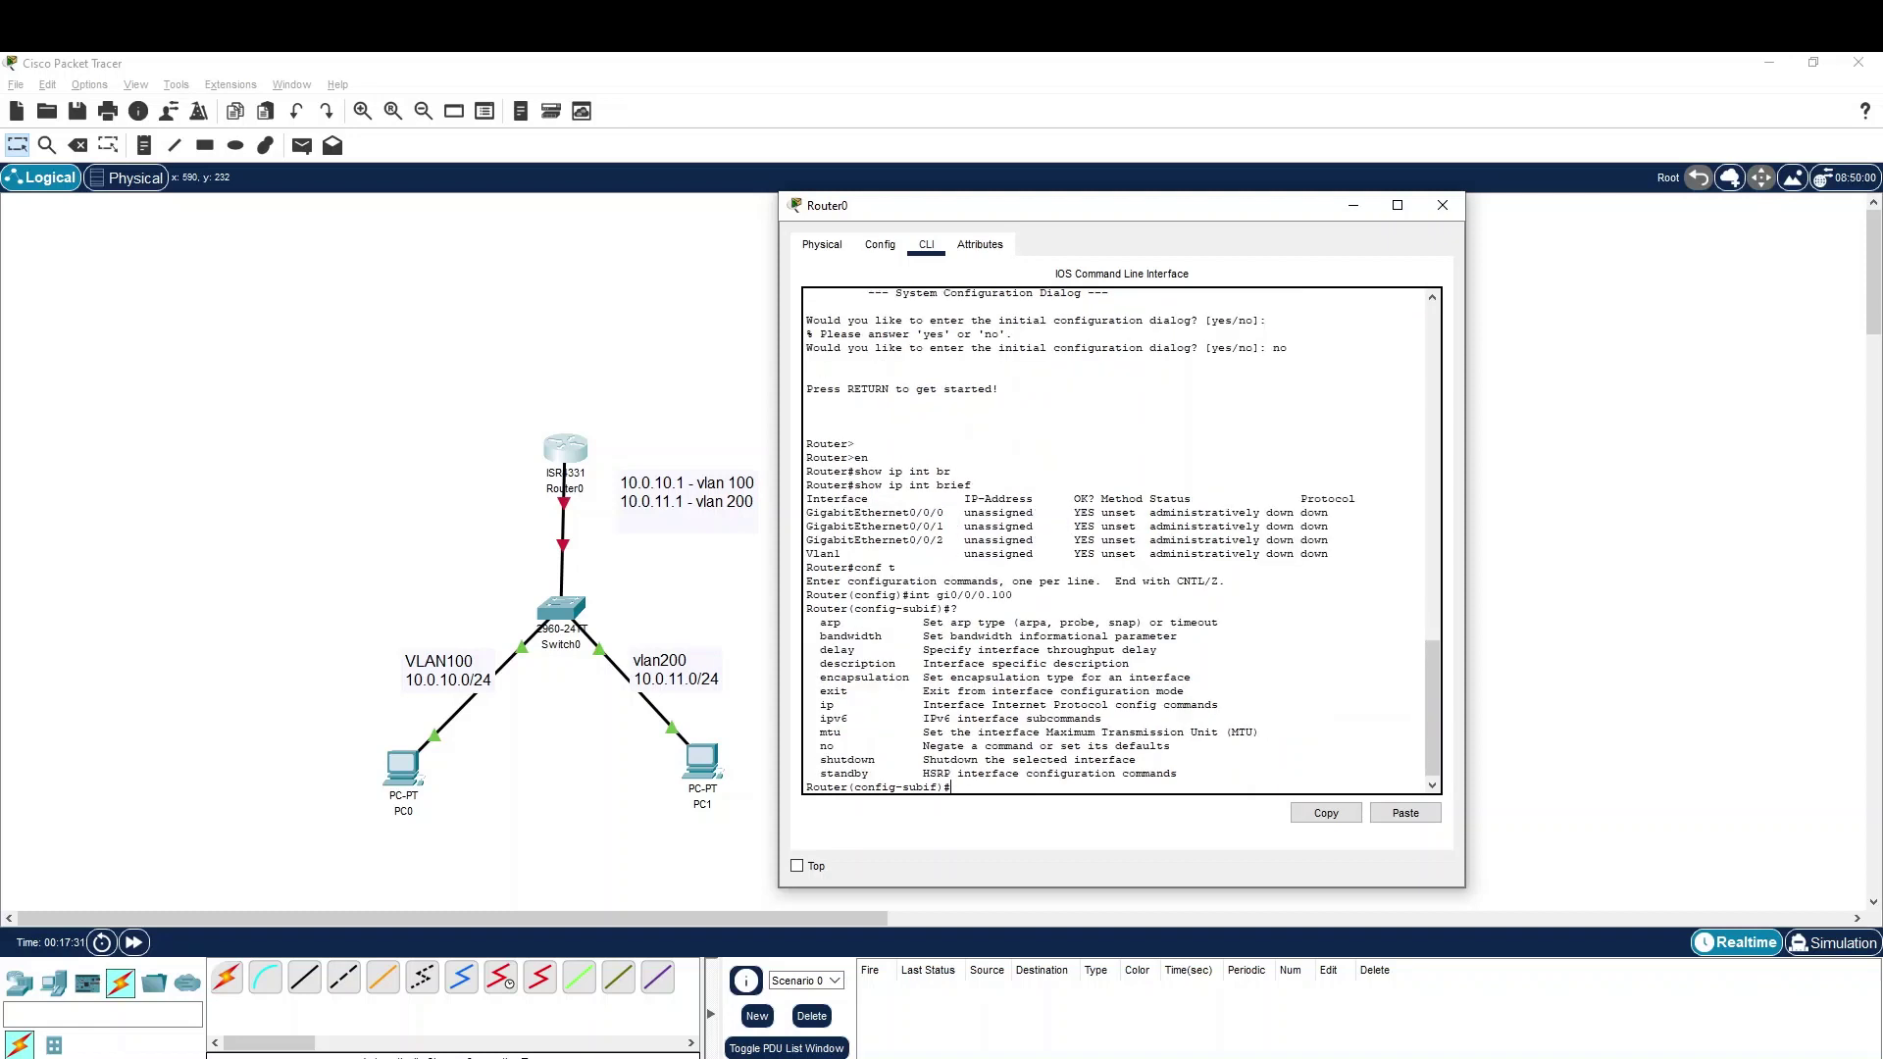
- Set the encapsulation of subinterface gi0/0/0.100 to dot1Q with VLAN ID 100
text(en)
key(Tab)
text(do)
key(Tab)
key(Tab)
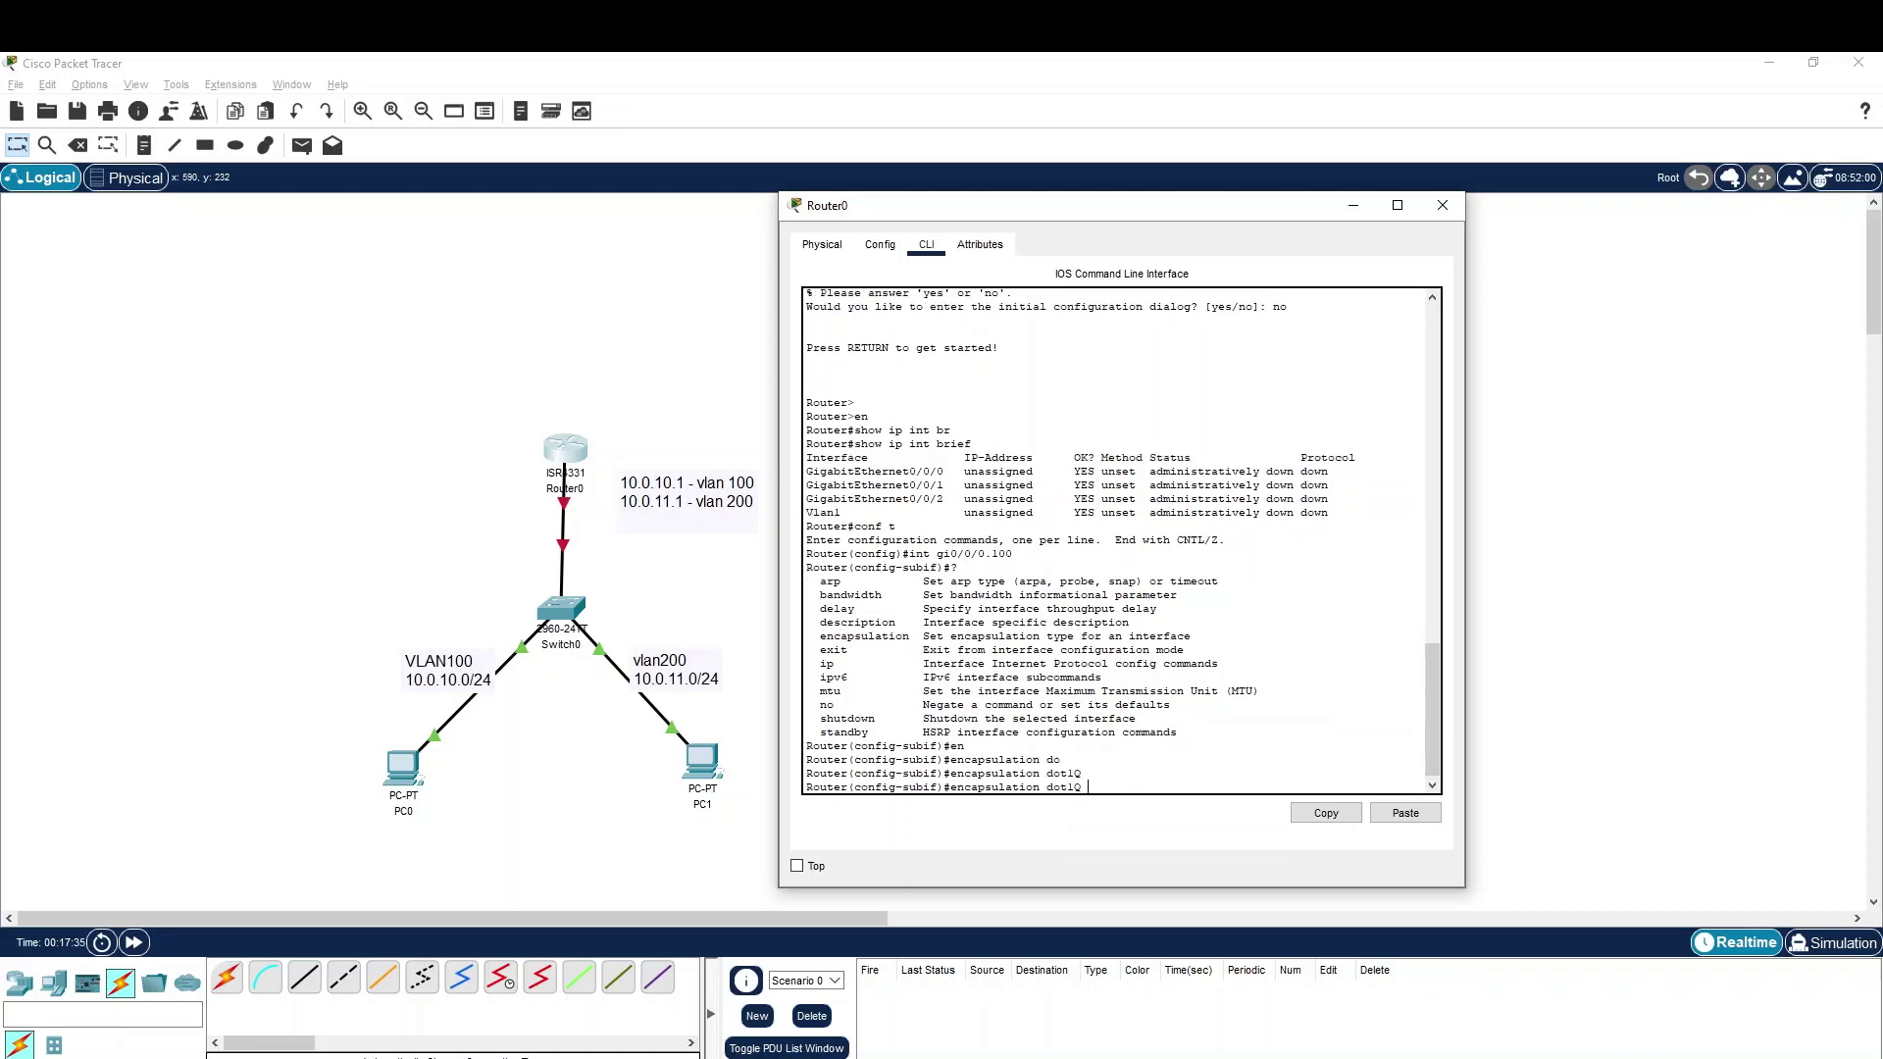
text(?)
text(100)
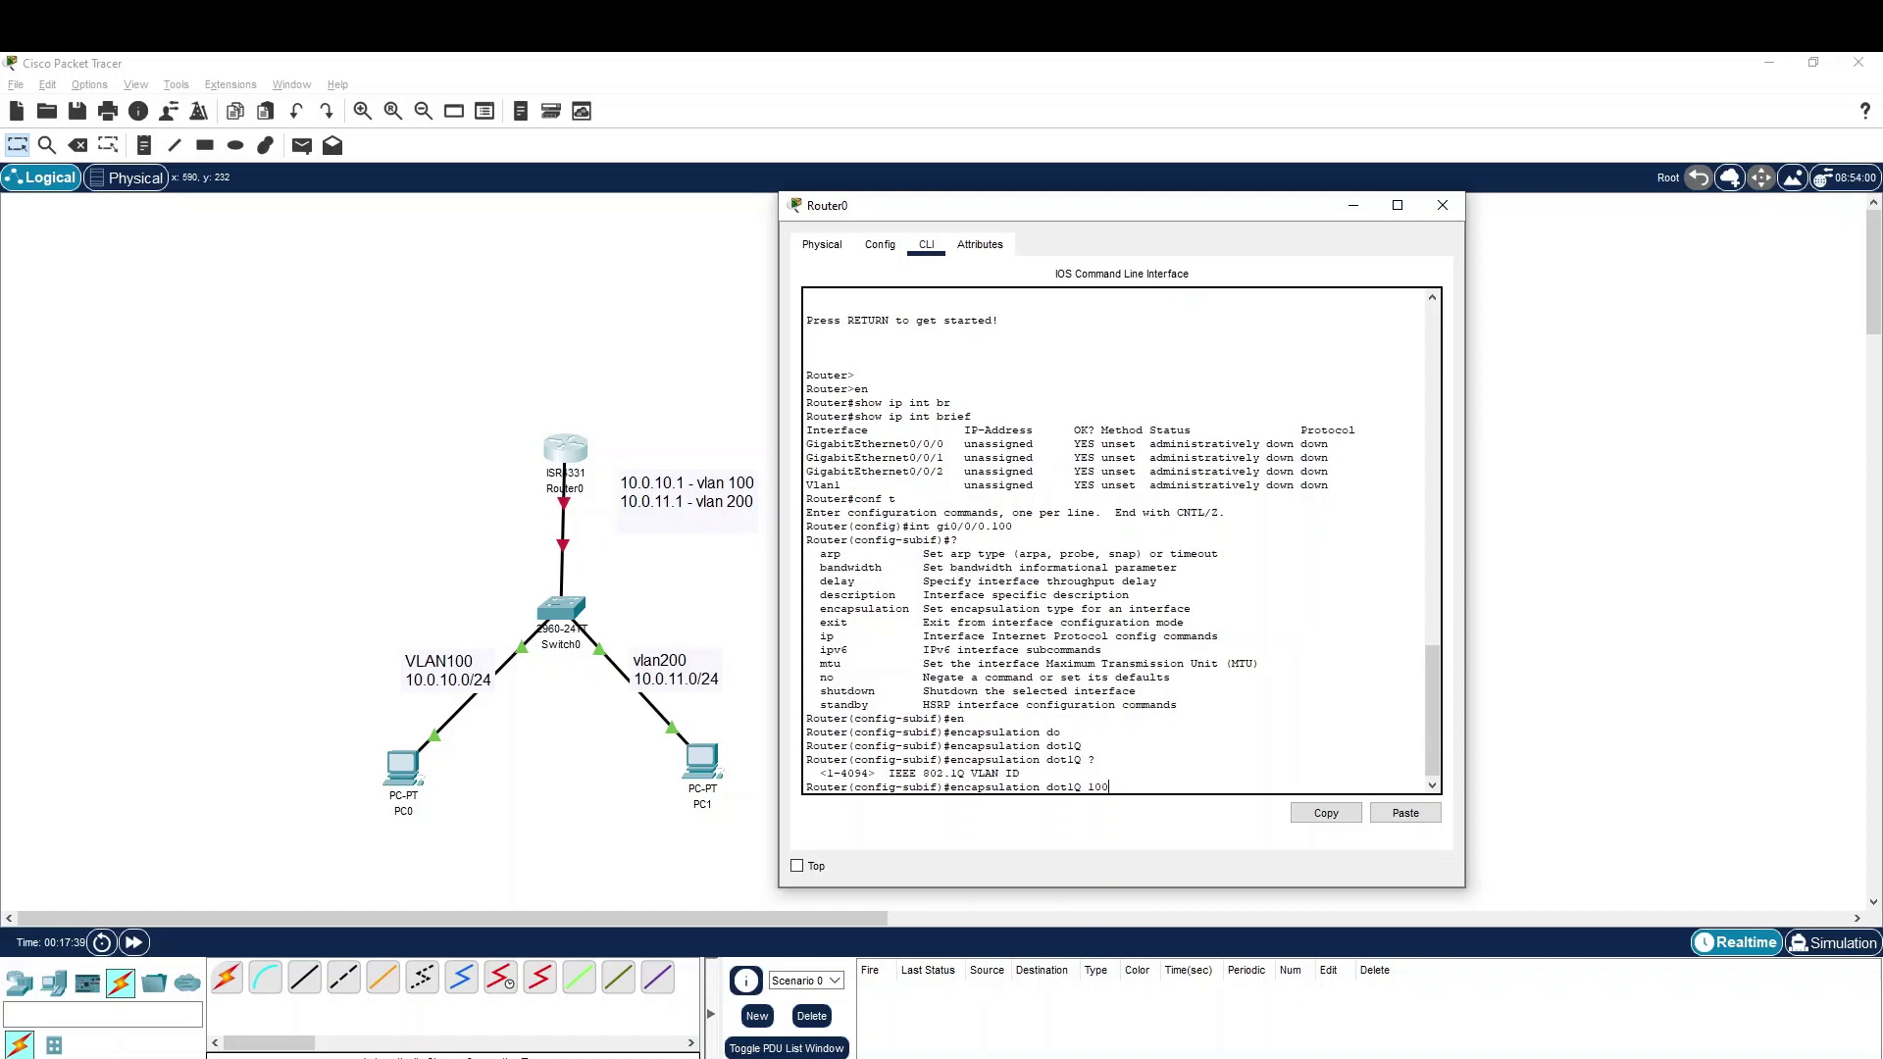
key(Return)
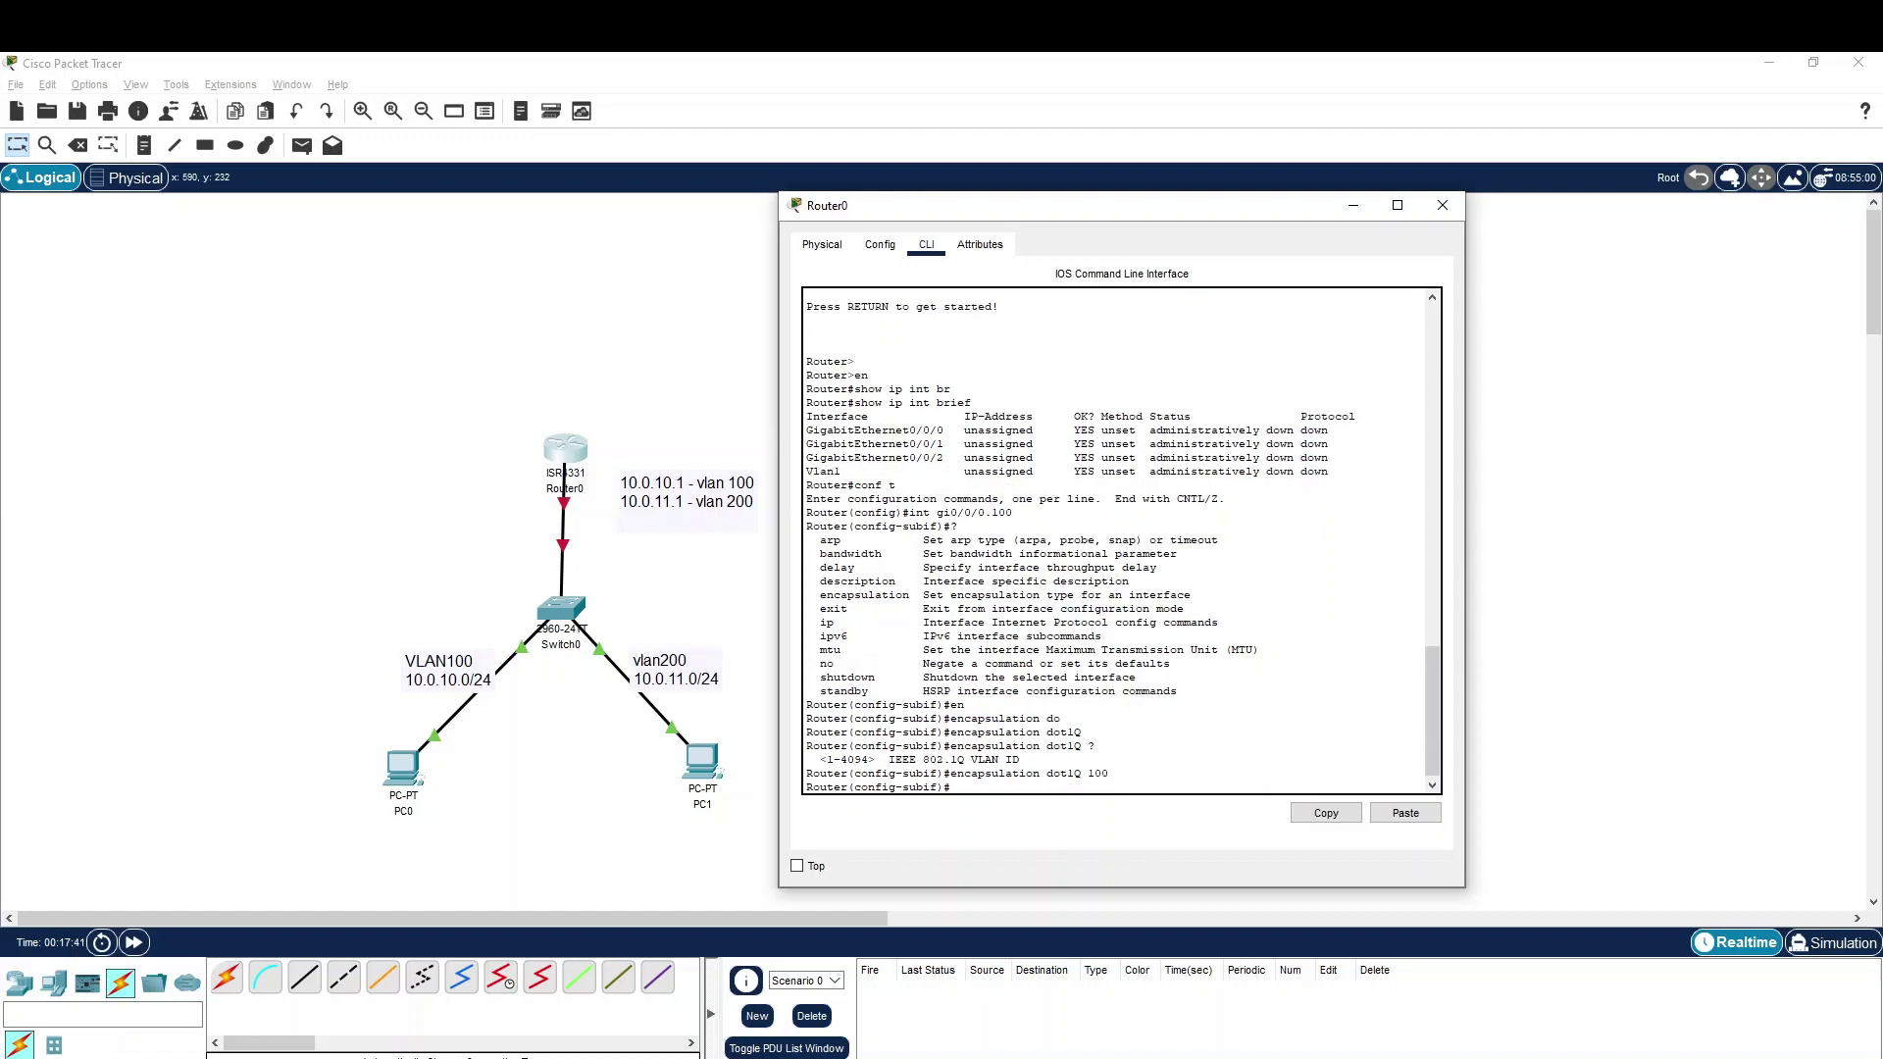
drag(993, 512, 1007, 512)
click(1110, 773)
key(Return)
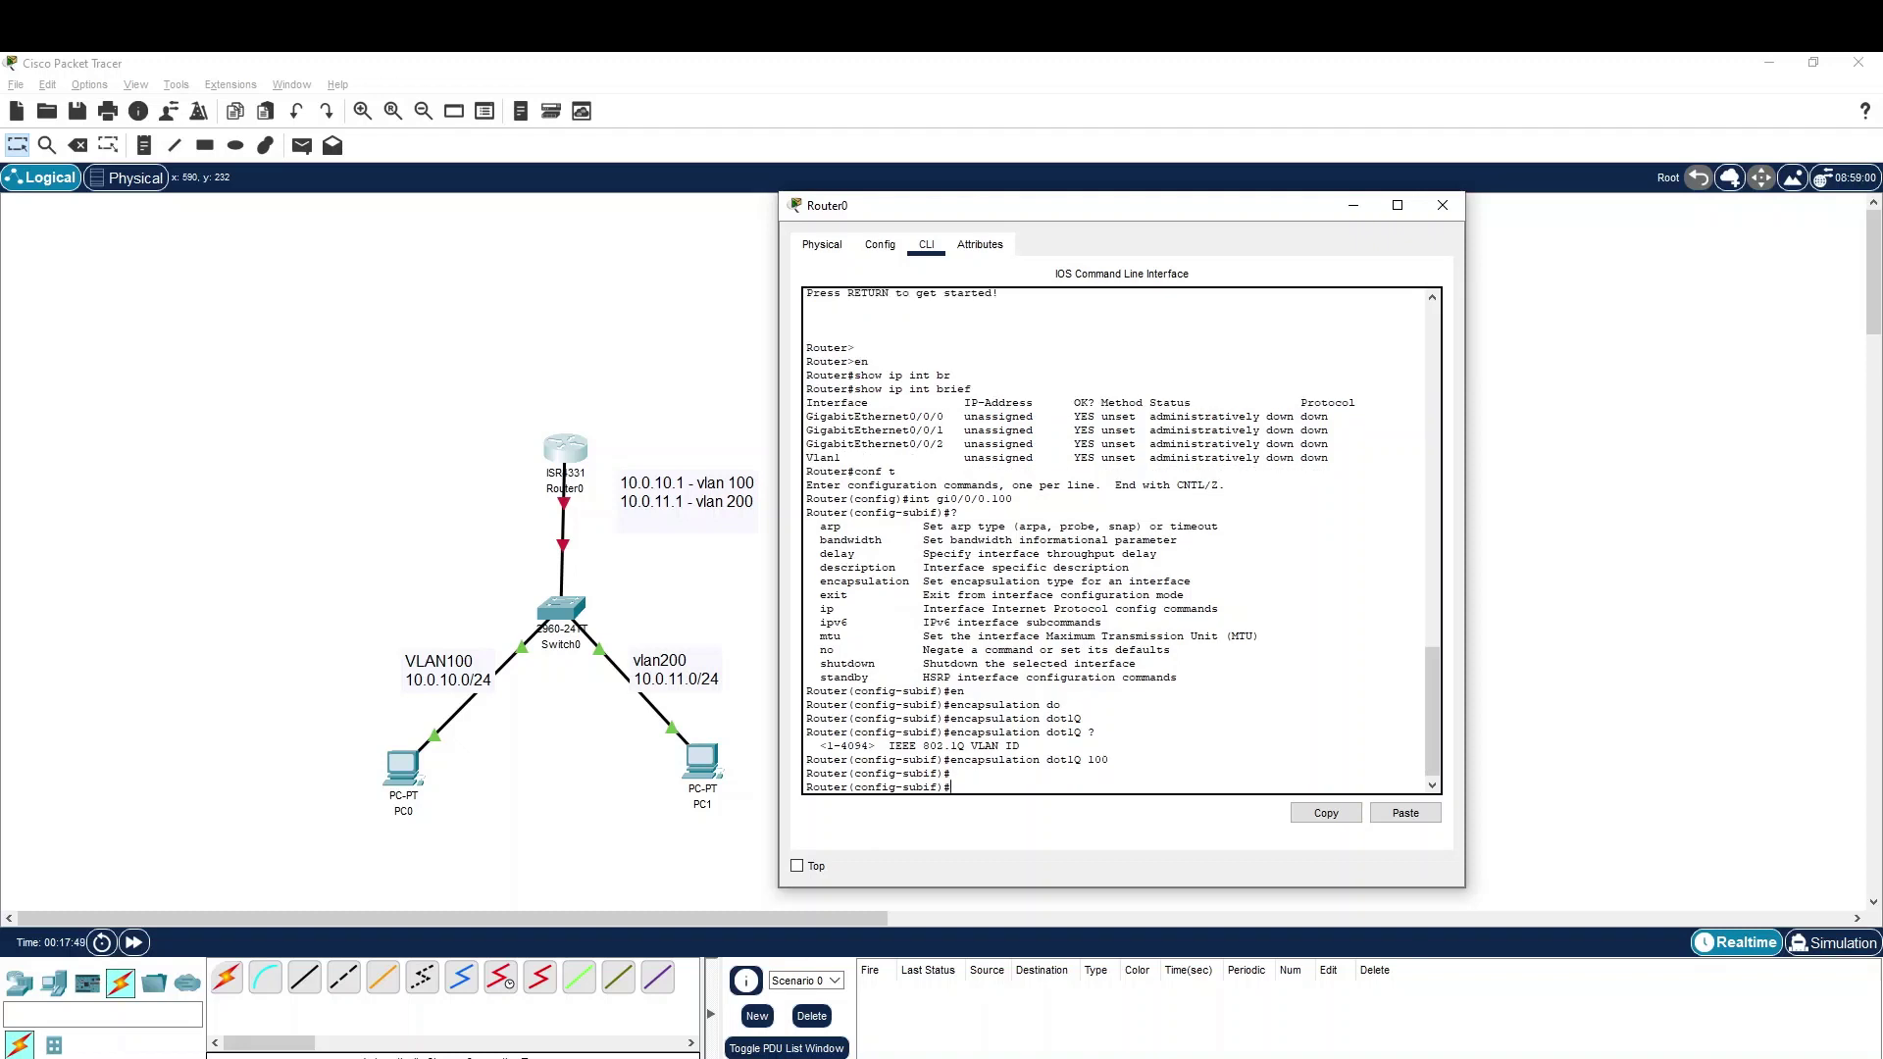
- Give subinterface gi0/0/0.100 the IP address 10.0.10.1 with mask 255.255.255.0
text(ip add)
key(Tab)
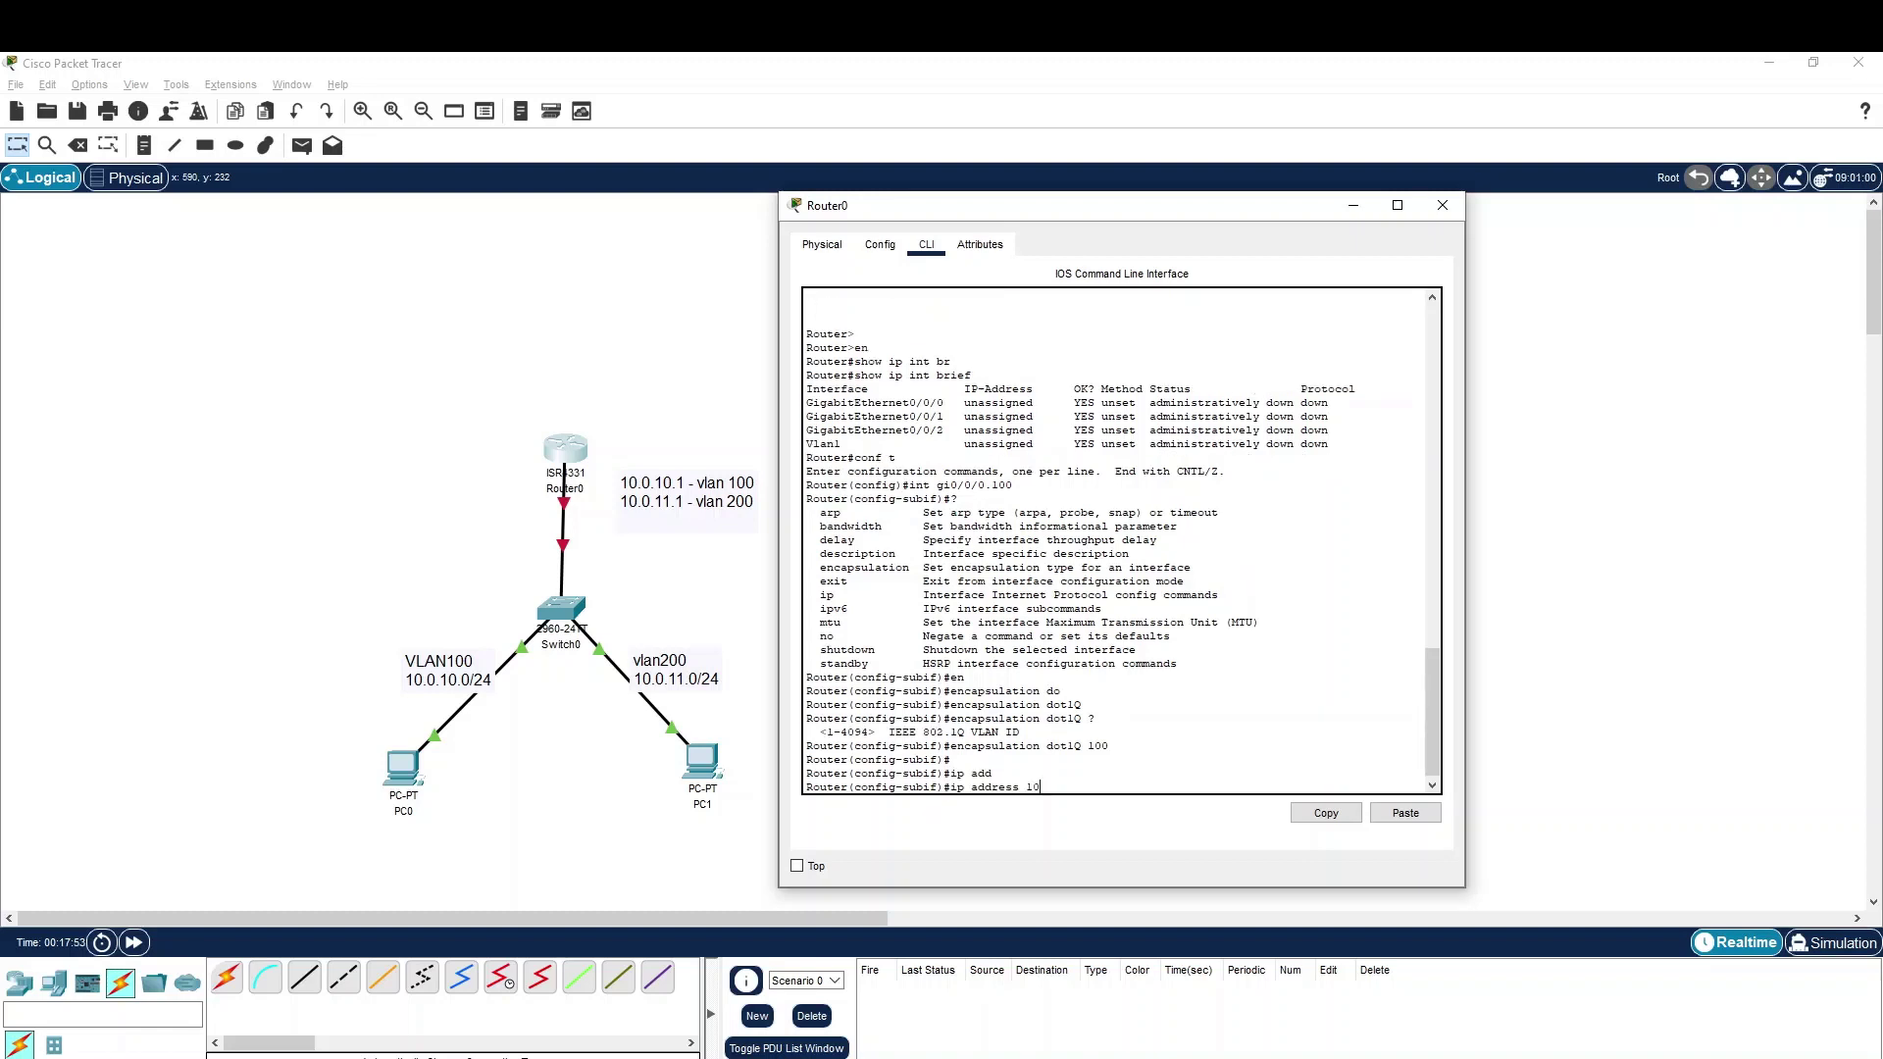
text(10.0.10.1 255.255.255.0)
key(Return)
key(Return)
- Create subinterface gig0/0/0.200 on Router0 and set its encapsulation to dot1Q 200
text(int gig0/)
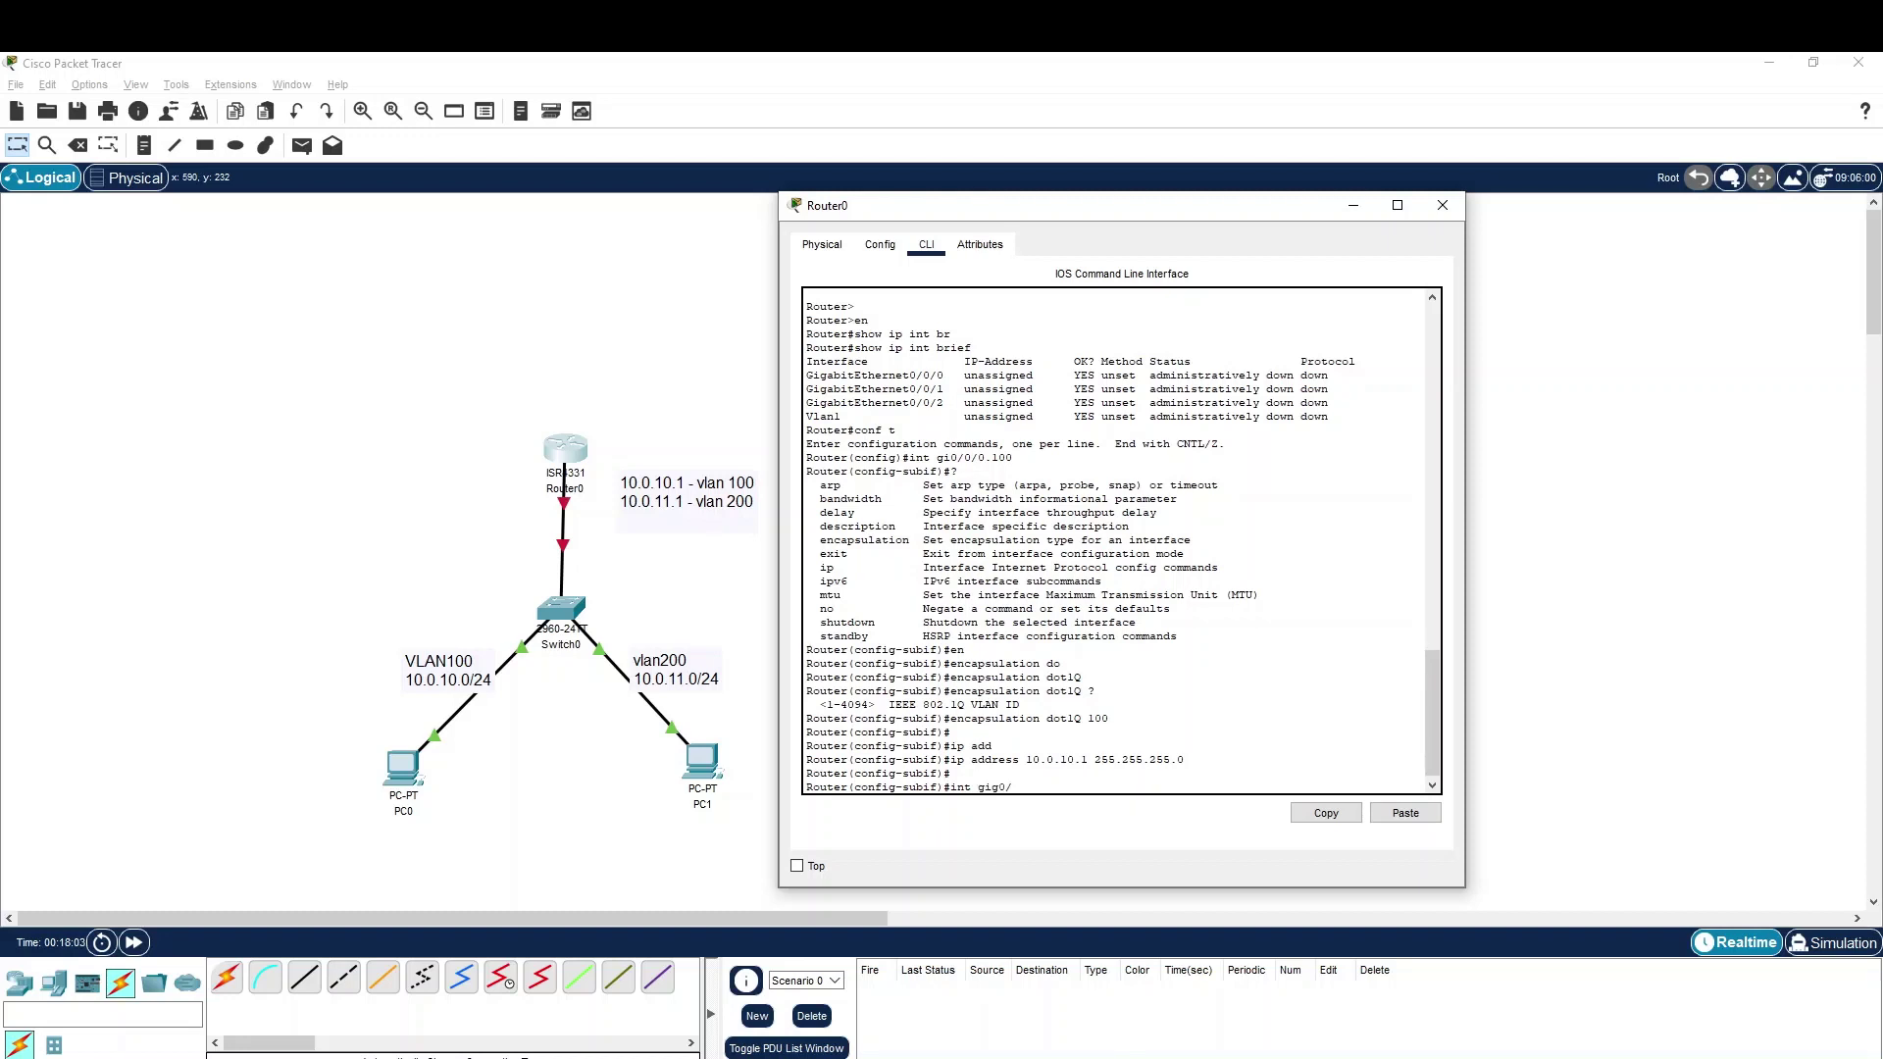
text(0)
key(Return)
key(Up)
key(Up)
key(Up)
key(Up)
key(Up)
key(Up)
key(Up)
key(Up)
key(Up)
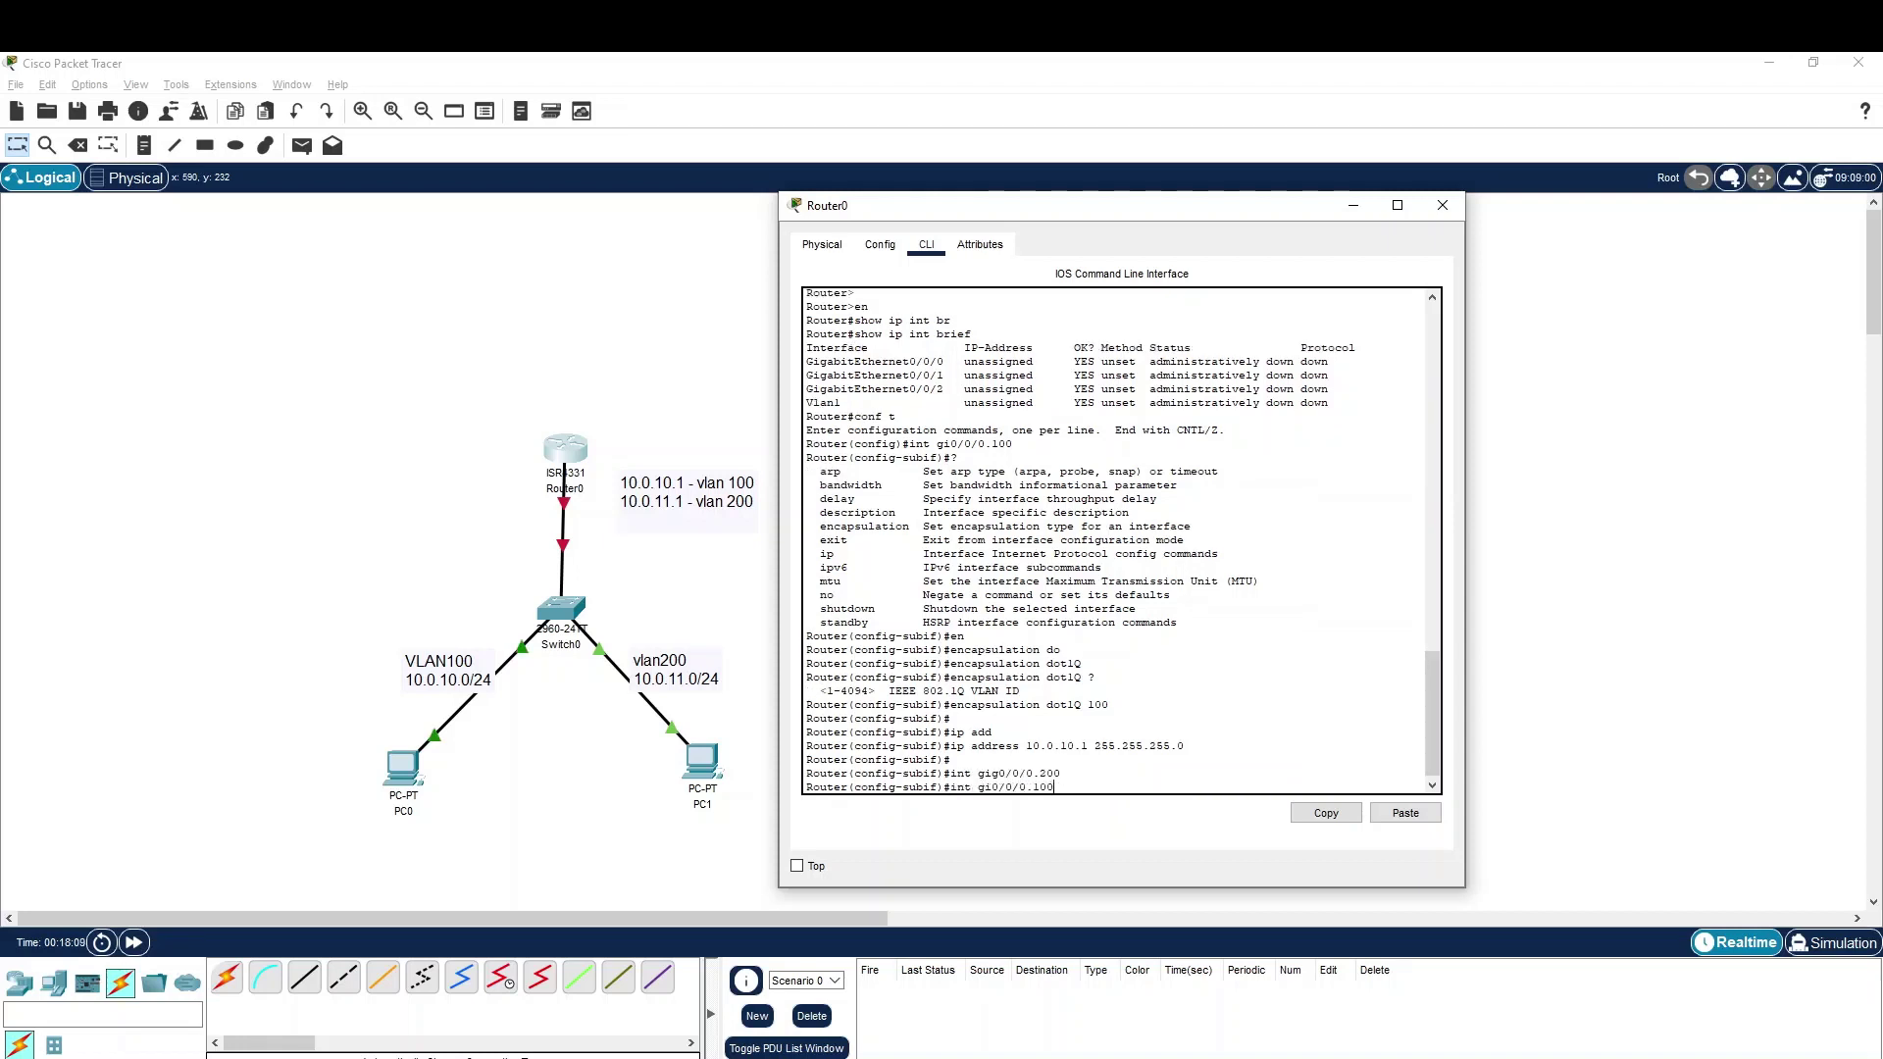
key(Down)
key(BackSpace)
key(BackSpace)
text(200)
key(Return)
- Give subinterface gig0/0/0.200 the IP address 10.0.11.1 with mask 255.255.255.0, adapting the earlier address command
key(Up)
key(Up)
key(Up)
key(Left)
key(Left)
key(Left)
key(Left)
key(Left)
key(Left)
key(Left)
key(Left)
key(Left)
key(Left)
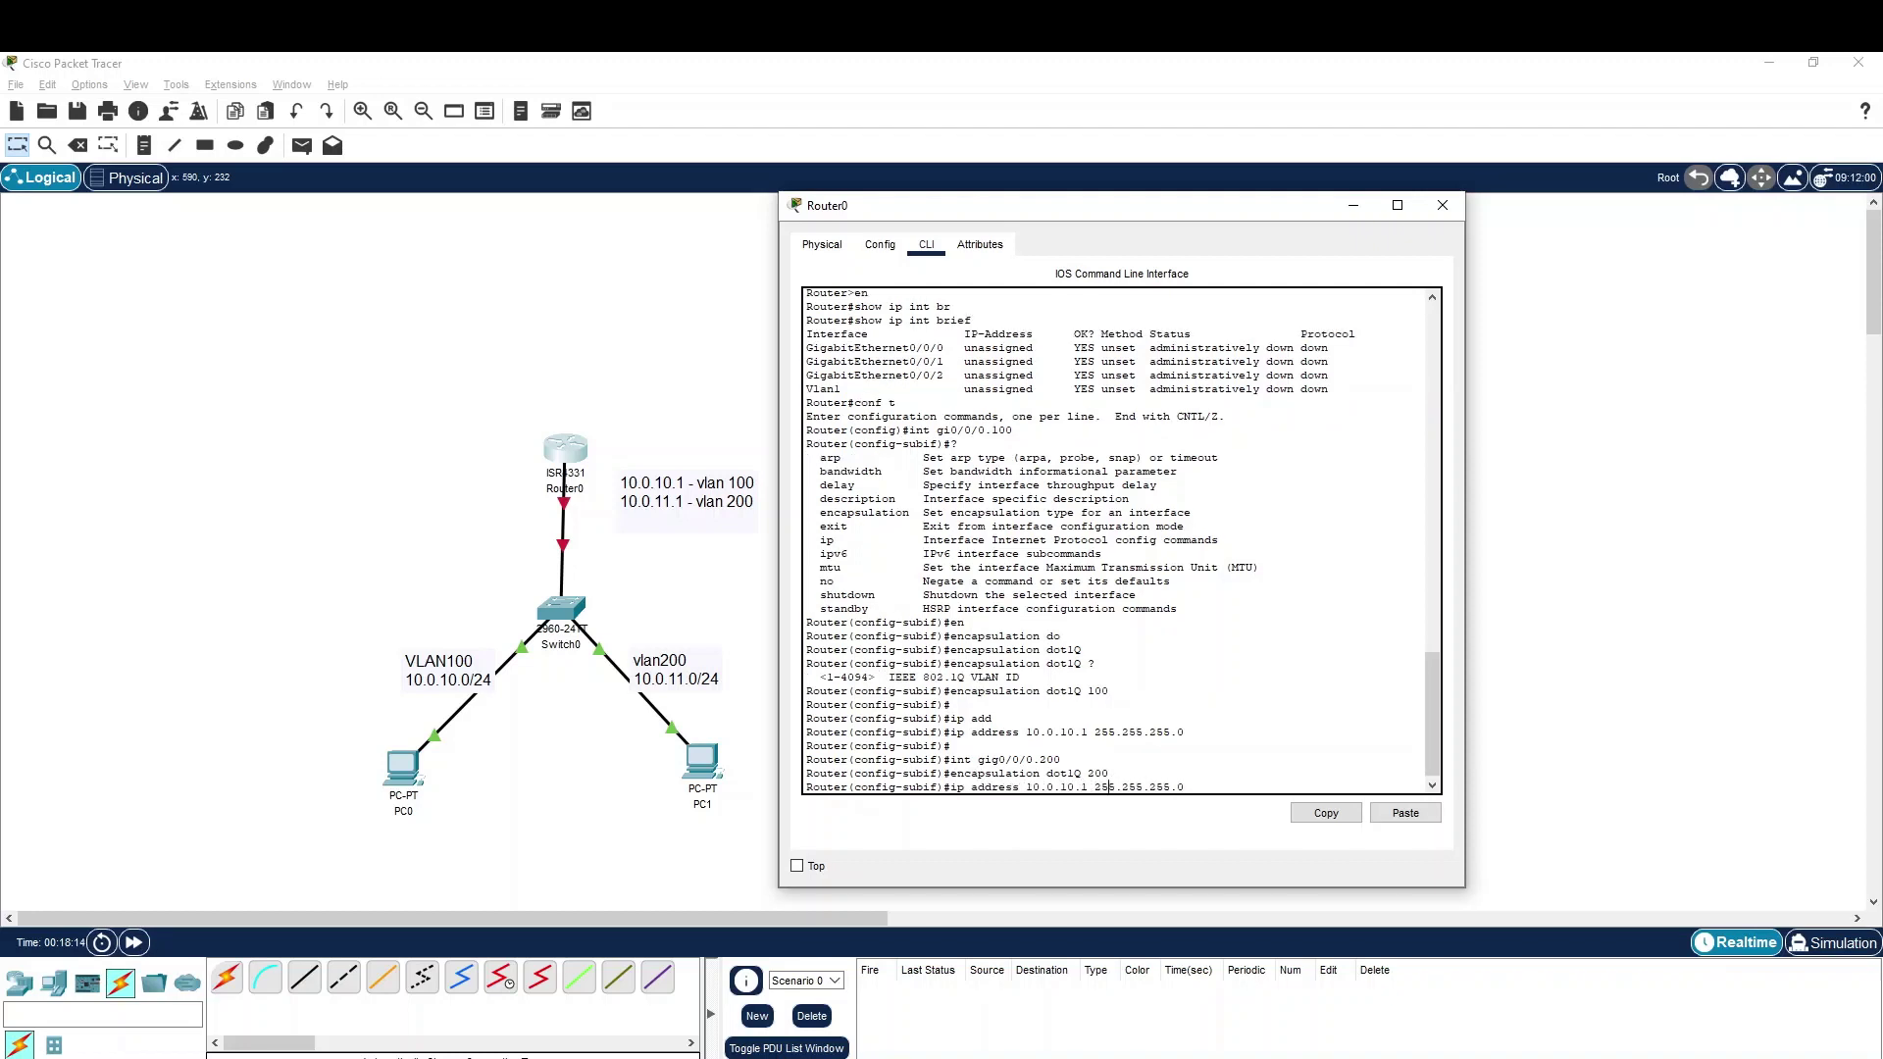
key(BackSpace)
text(1)
key(Return)
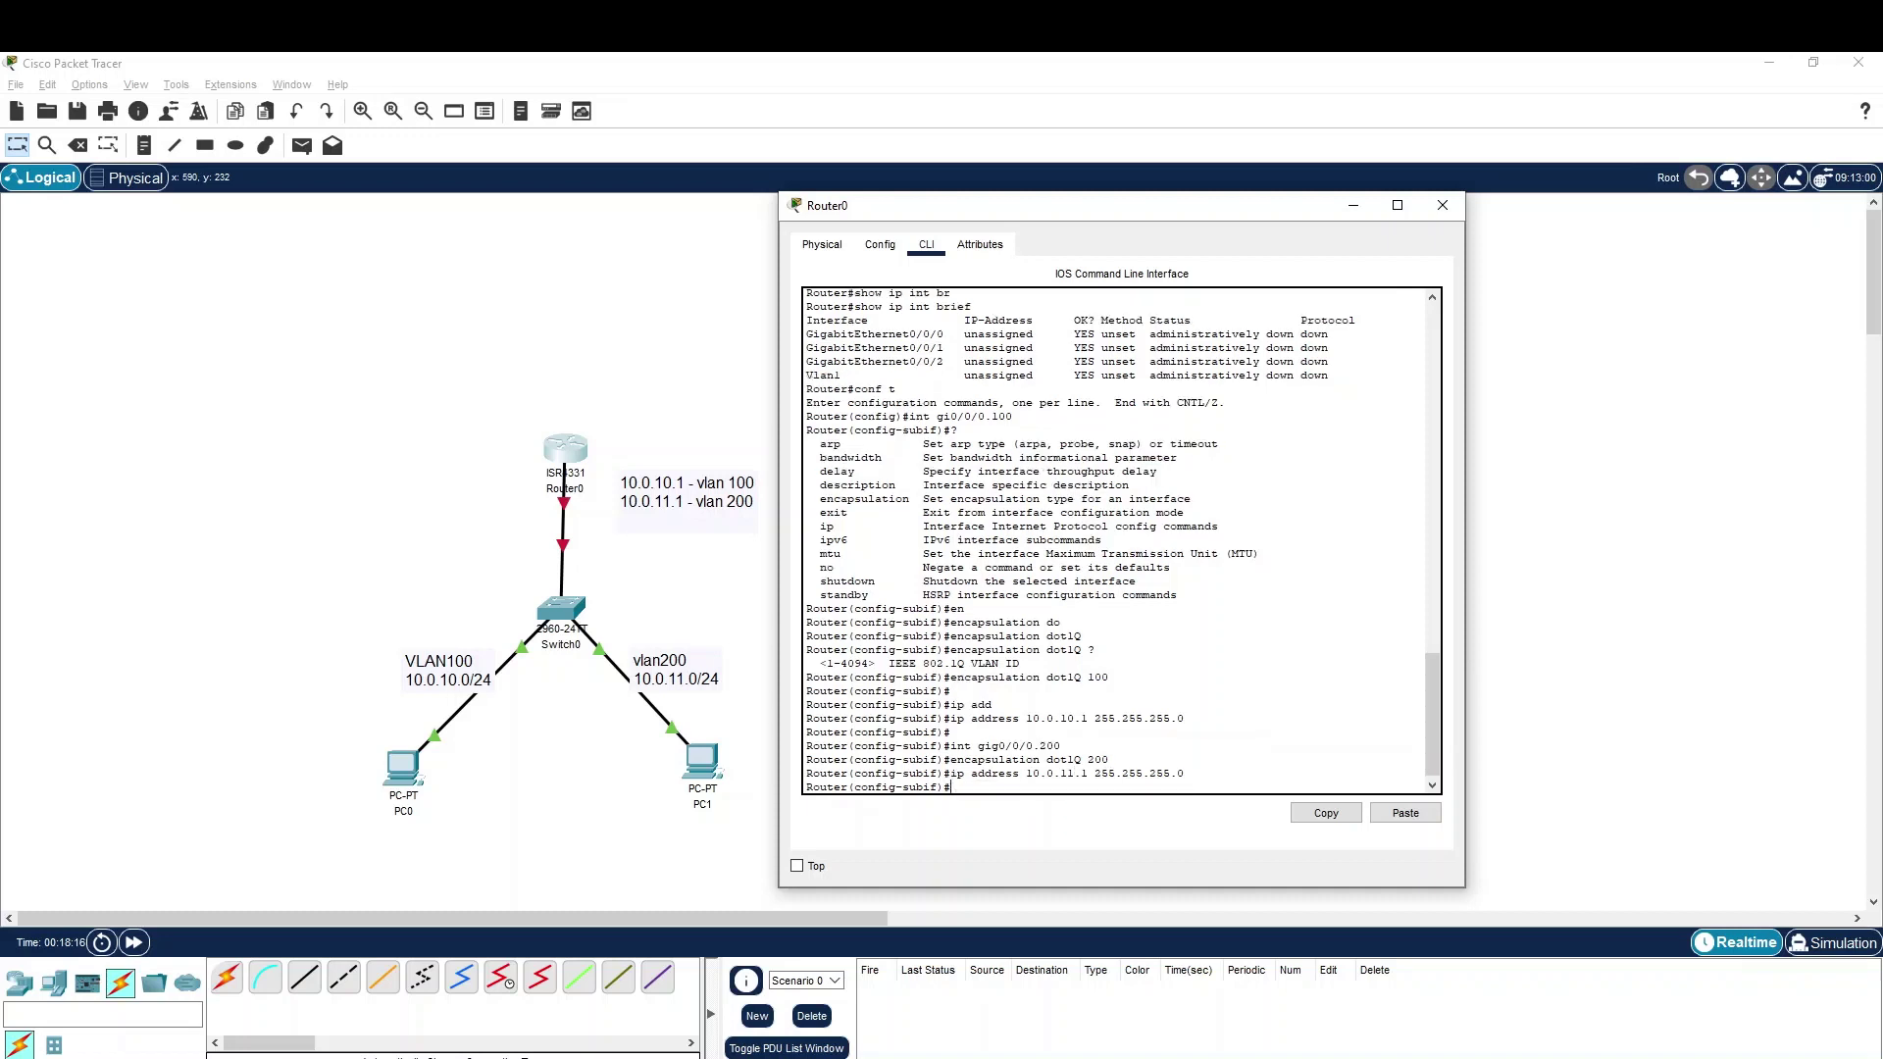
- Leave configuration mode on Router0 and save its configuration with wr
text(end)
key(Return)
text(wr)
key(Return)
- Check the addresses and status of Router0's interfaces and new subinterfaces with show ip int brief
text(show ip in br)
key(Tab)
key(Return)
text(show ip int br)
key(Tab)
key(Return)
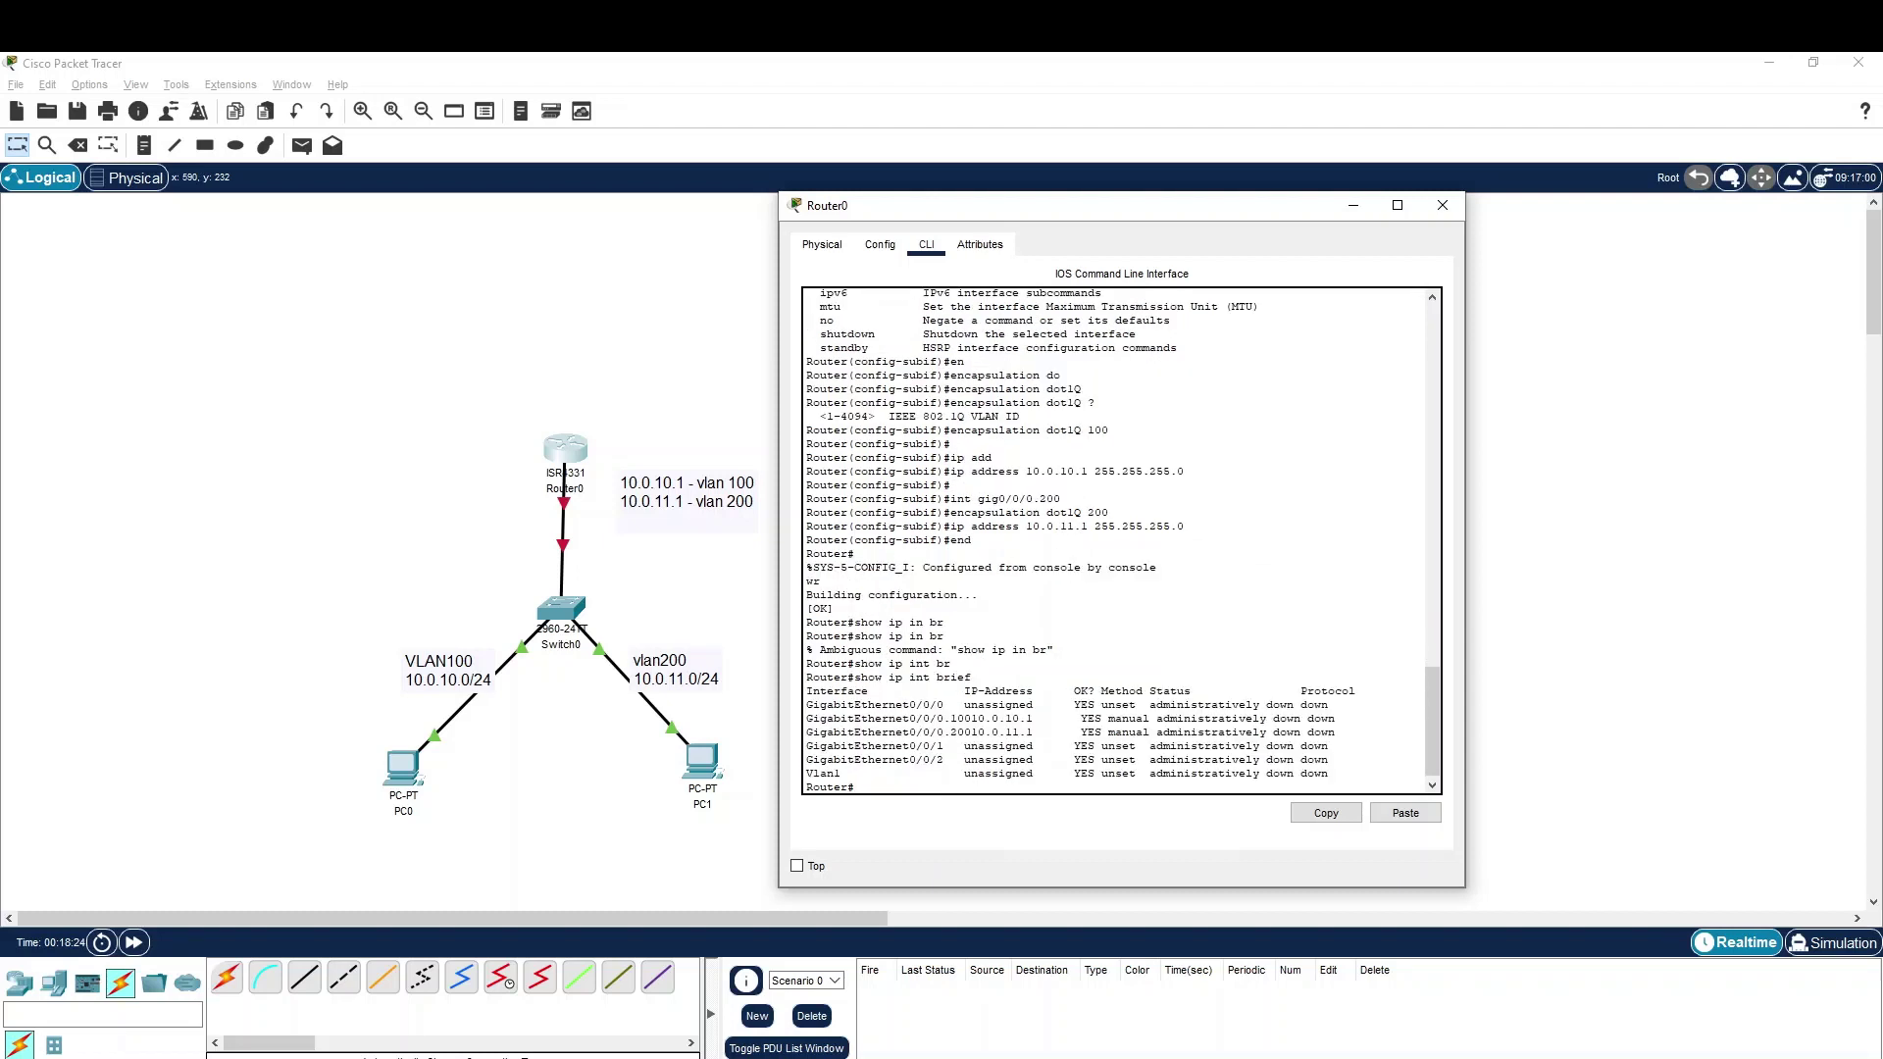
- Enable Router0's physical interface gi0/0/0 with no shutdown and leave configuration mode
text(conf t)
key(Return)
text(int gi)
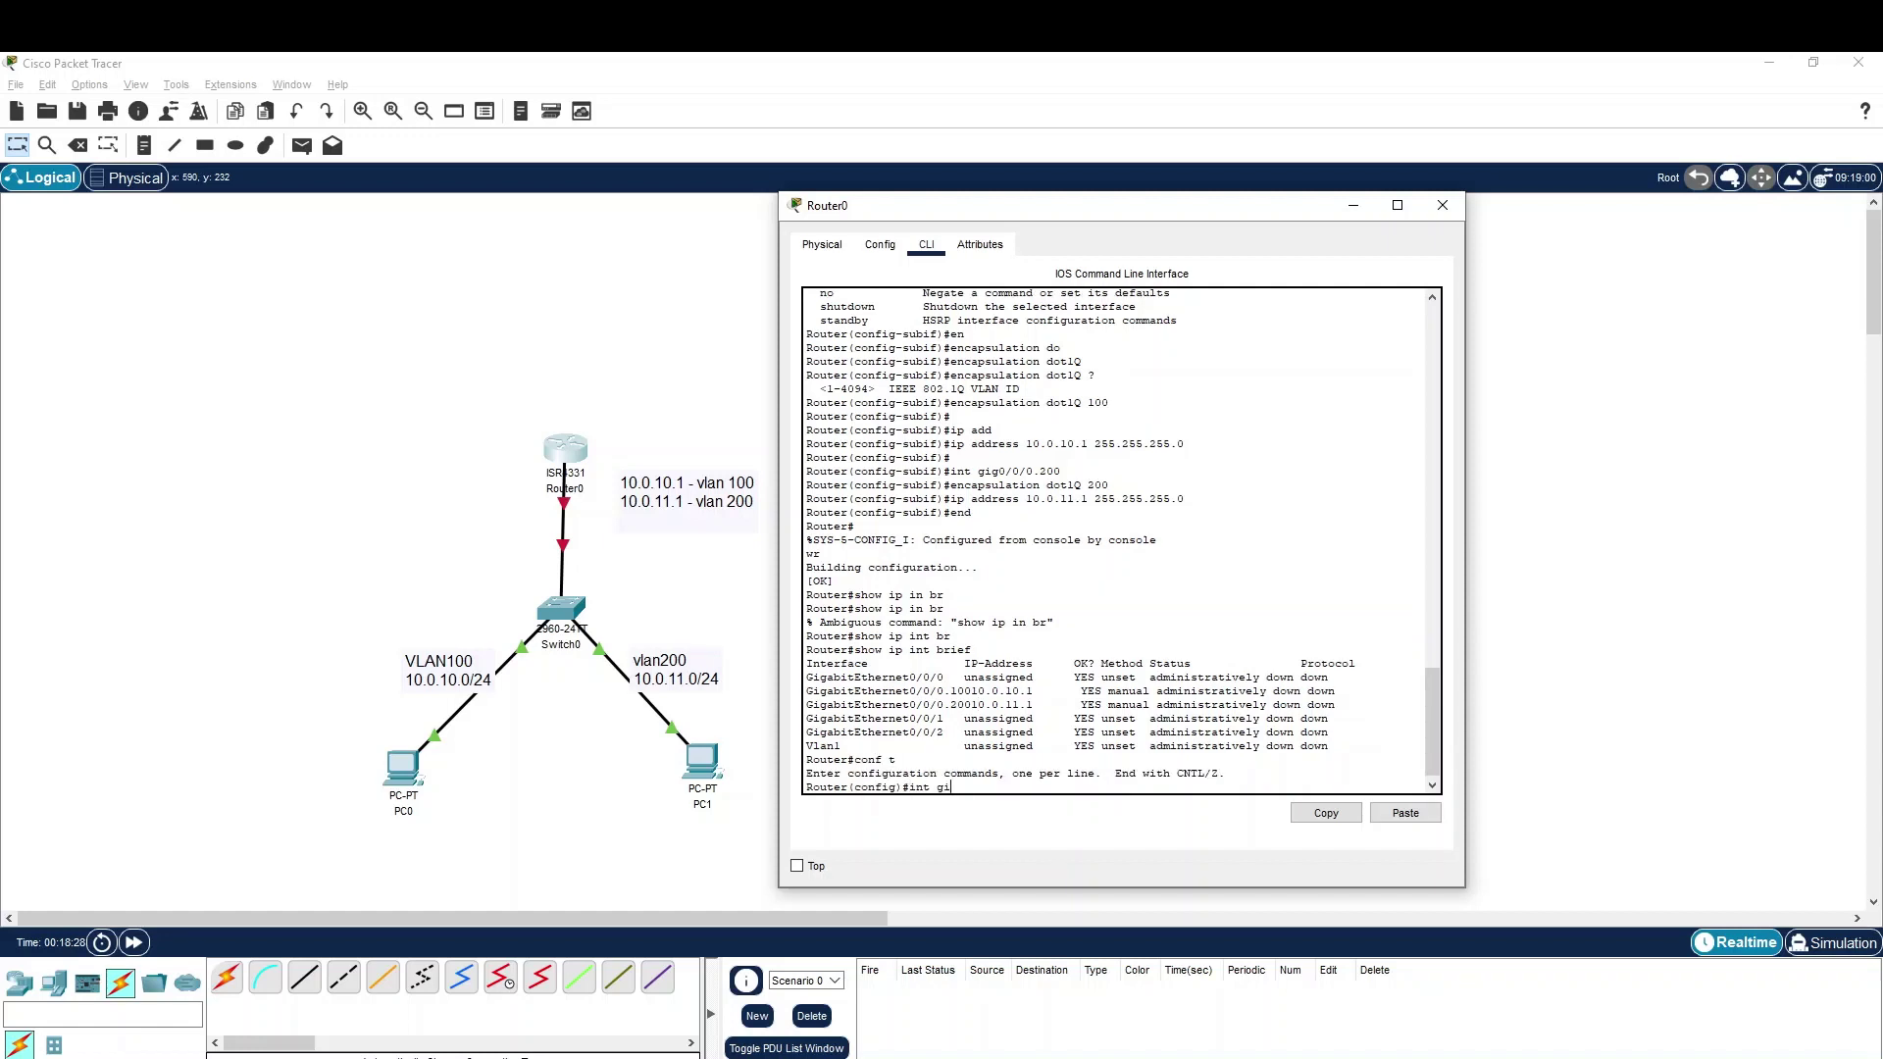
text(0/0/0)
key(Return)
text(no shu)
key(Tab)
key(Return)
text(end)
key(Return)
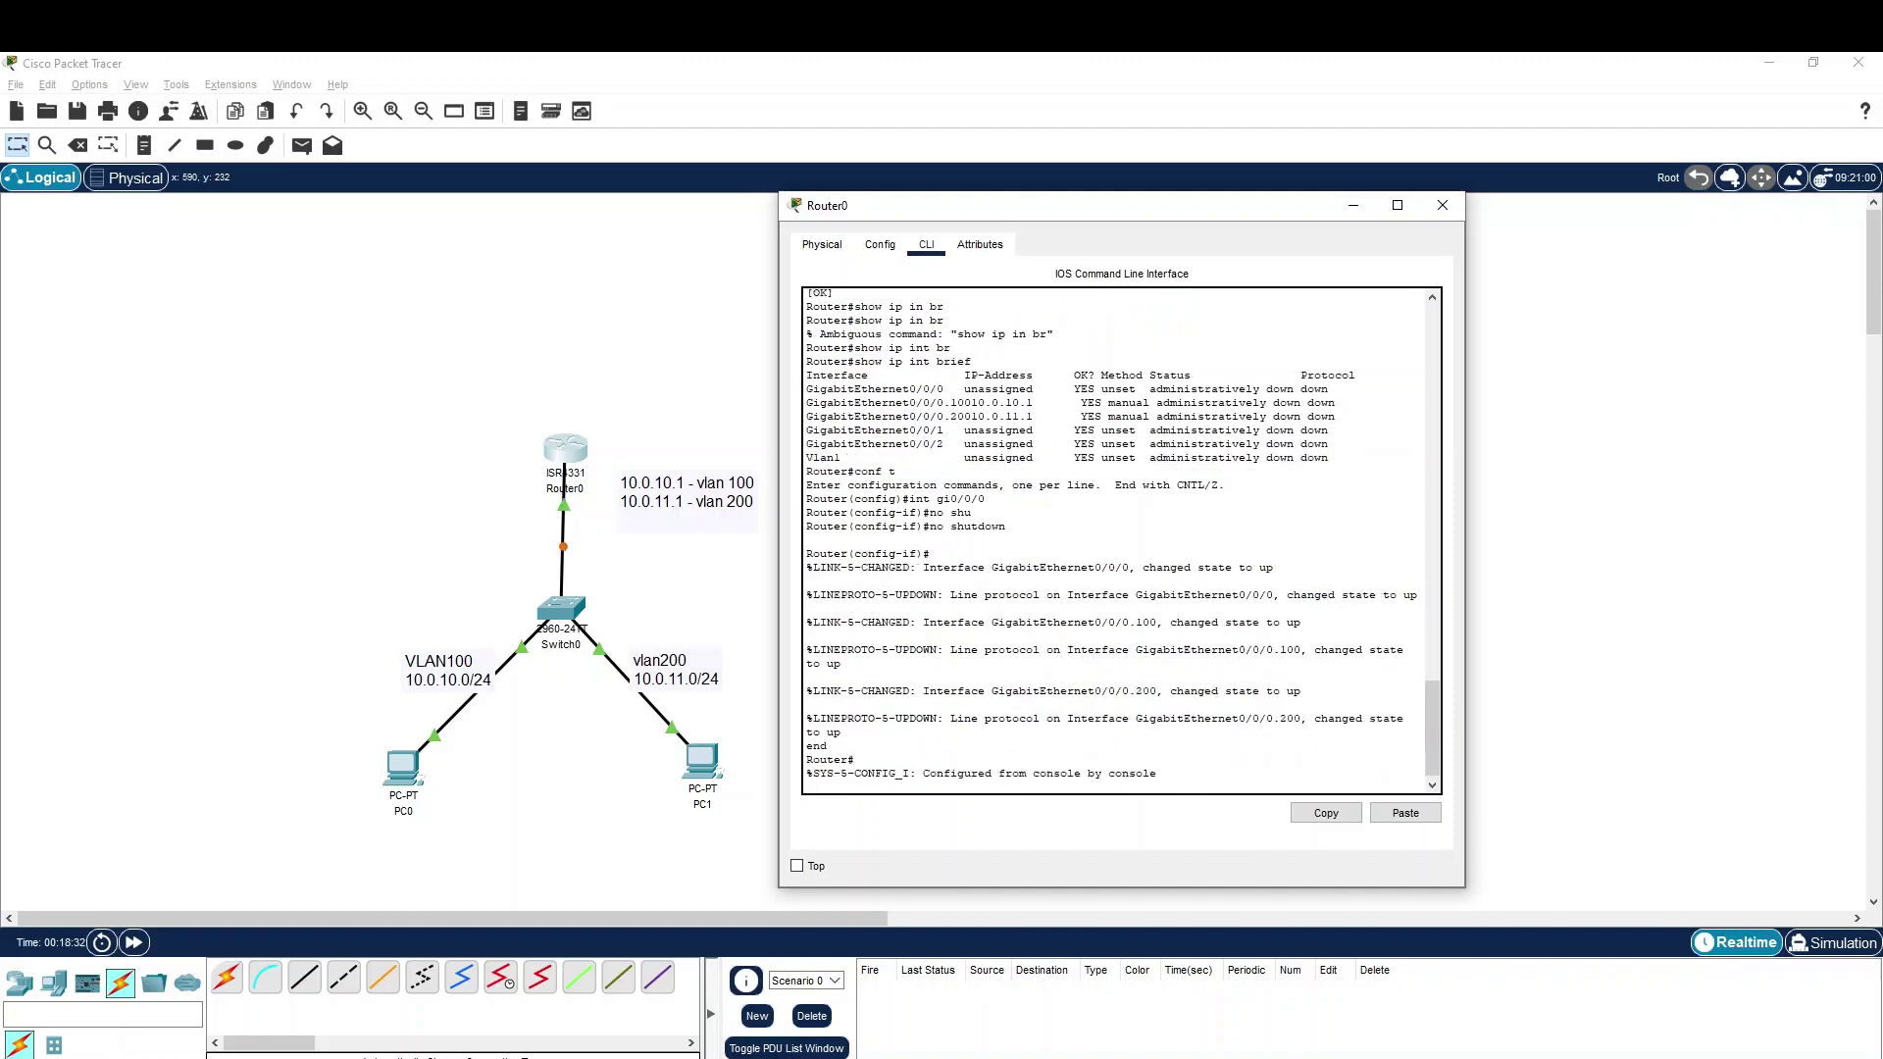
- Recheck the status of gi0/0/0 and its subinterfaces with show ip int brief
key(Return)
text(show ip int br)
key(Tab)
key(Return)
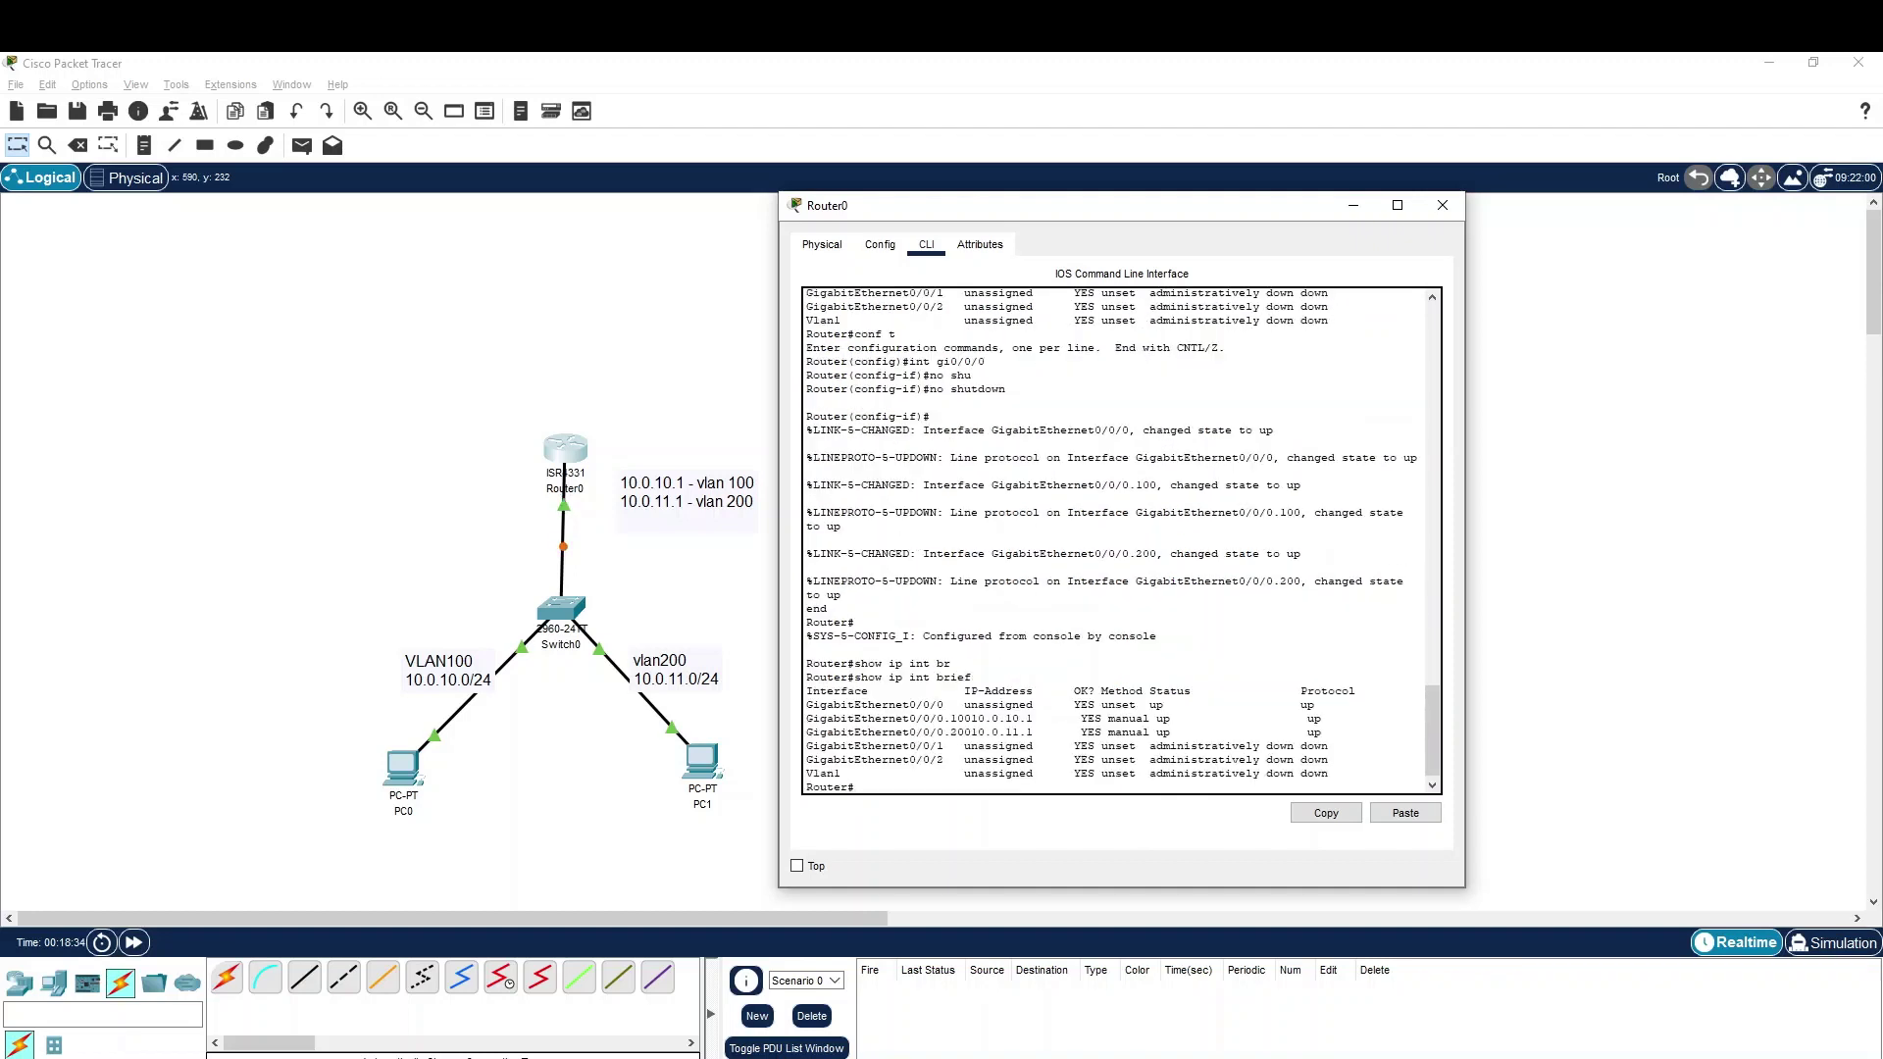
- Ping the VLAN 200 gateway address 10.0.11.1 from the command prompt on PC0
drag(1324, 734, 775, 696)
click(806, 650)
click(520, 868)
click(403, 770)
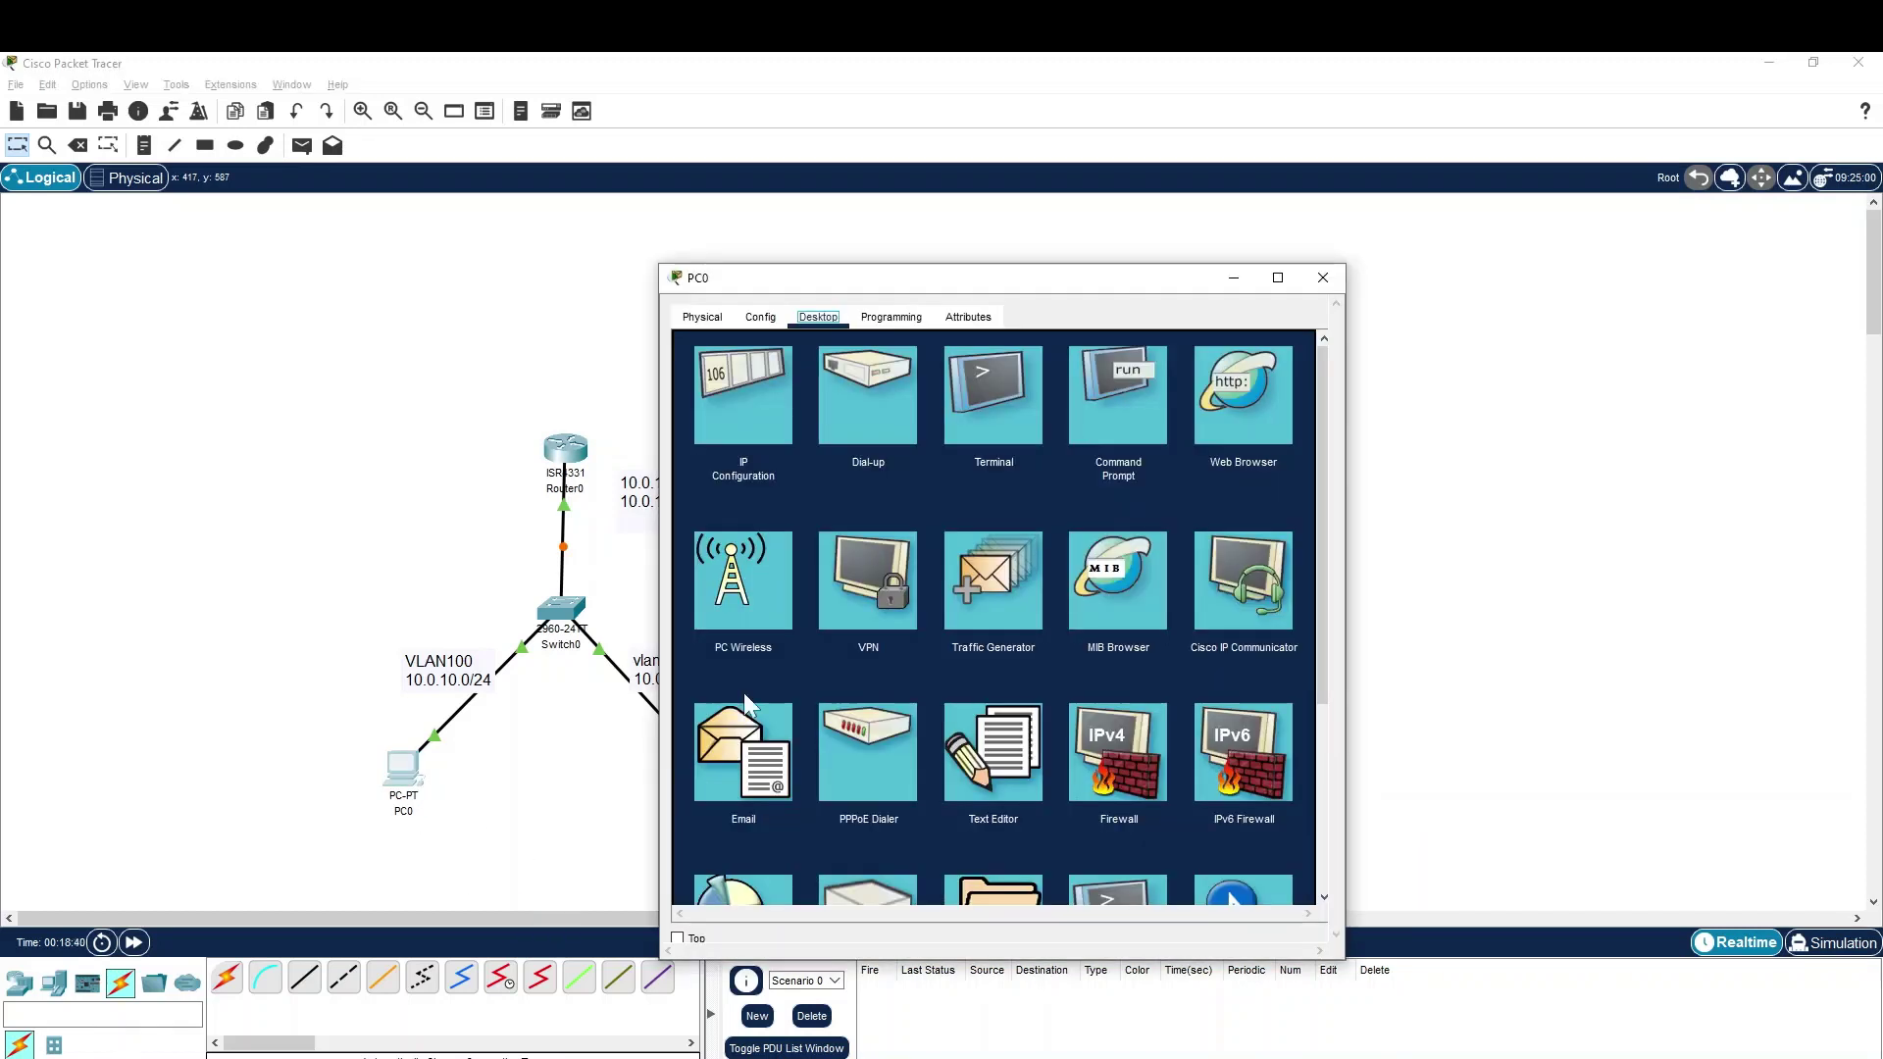
click(1110, 422)
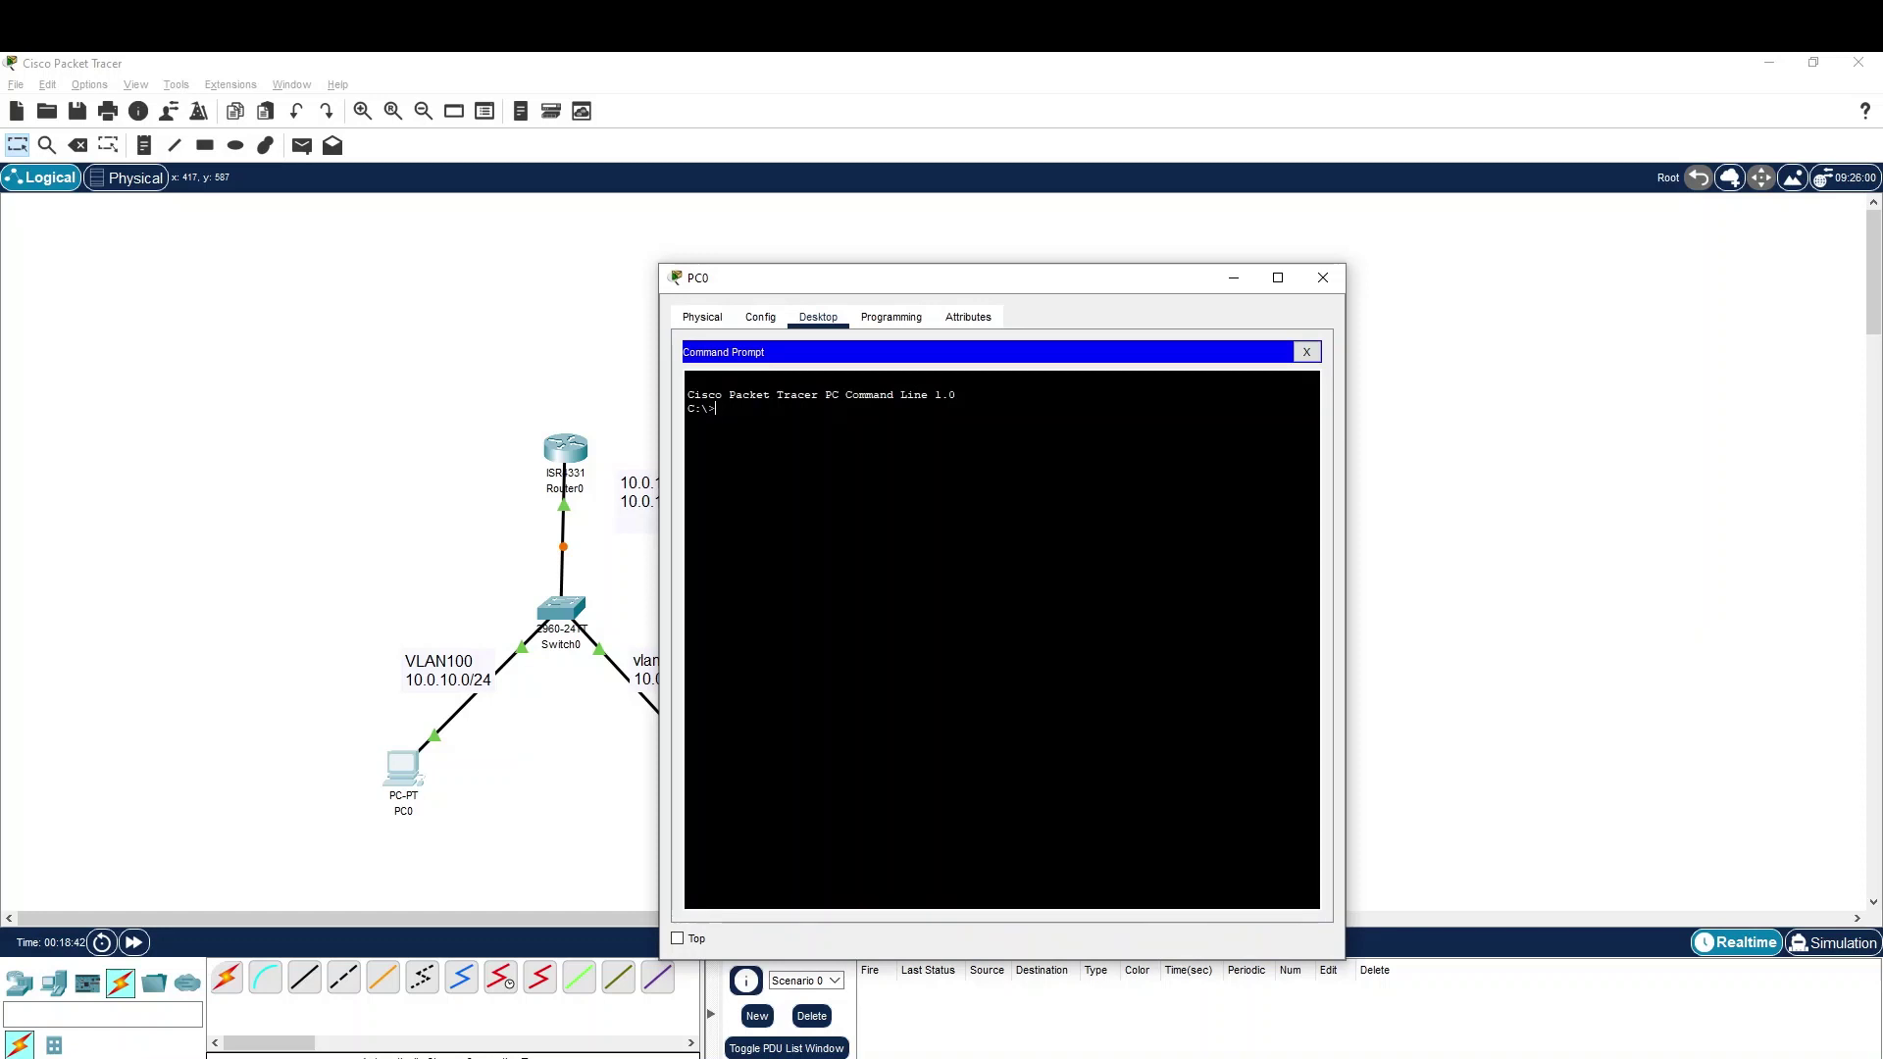
text(ping 10.)
drag(875, 277, 1155, 266)
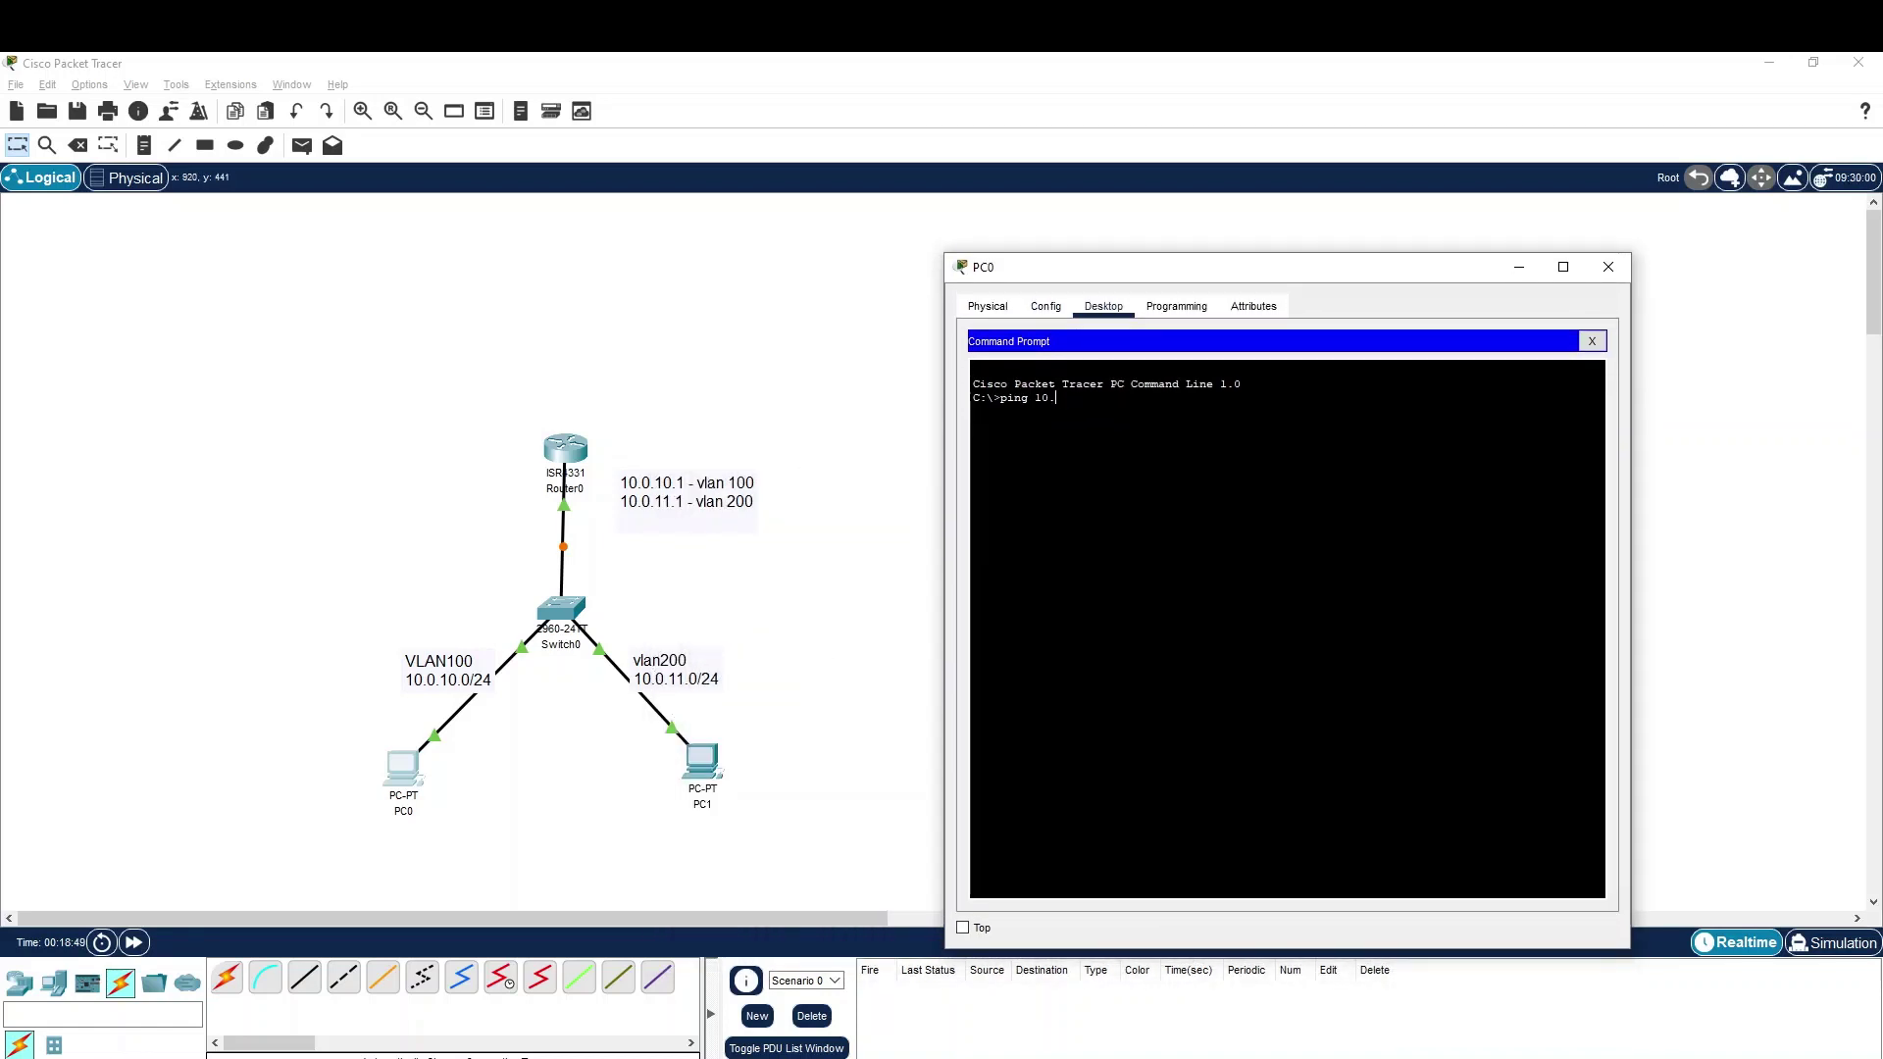
text(.0.11.1)
key(Return)
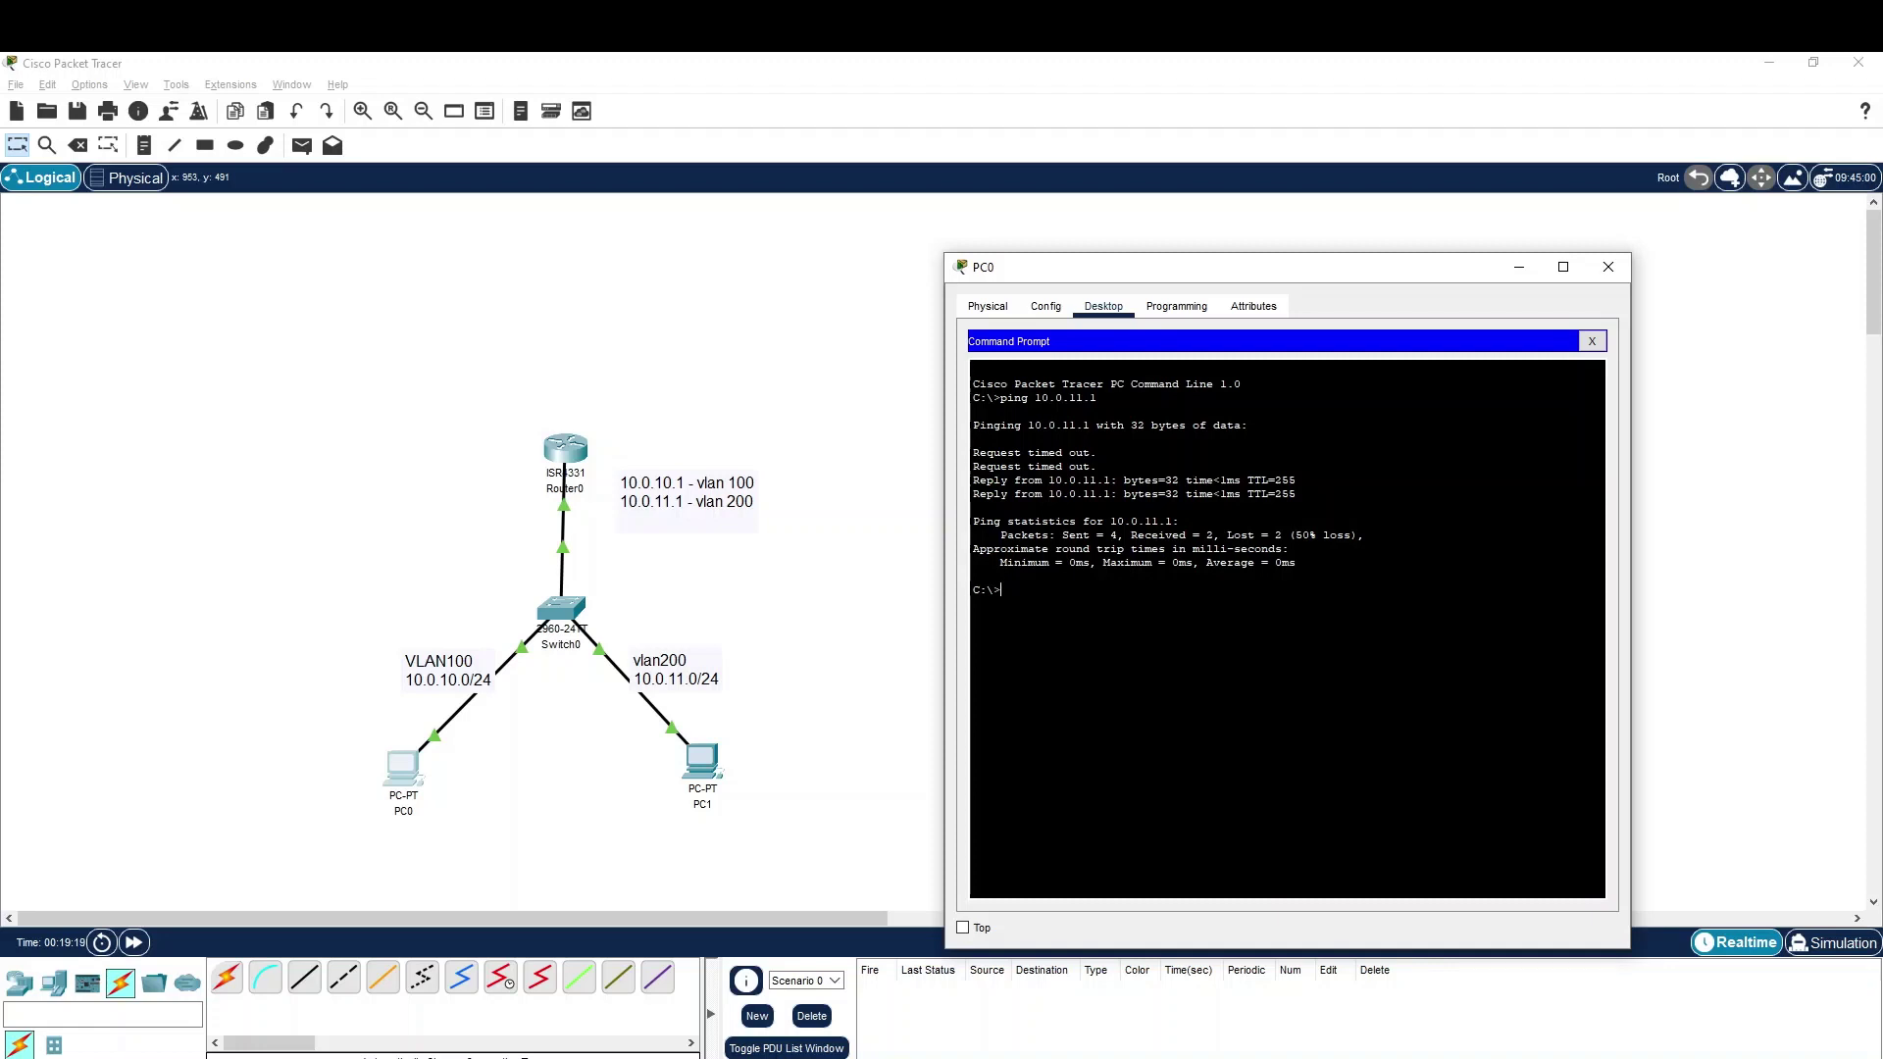
- Ping the VLAN 200 host address 10.0.11.2 from PC0
key(Up)
key(BackSpace)
key(Return)
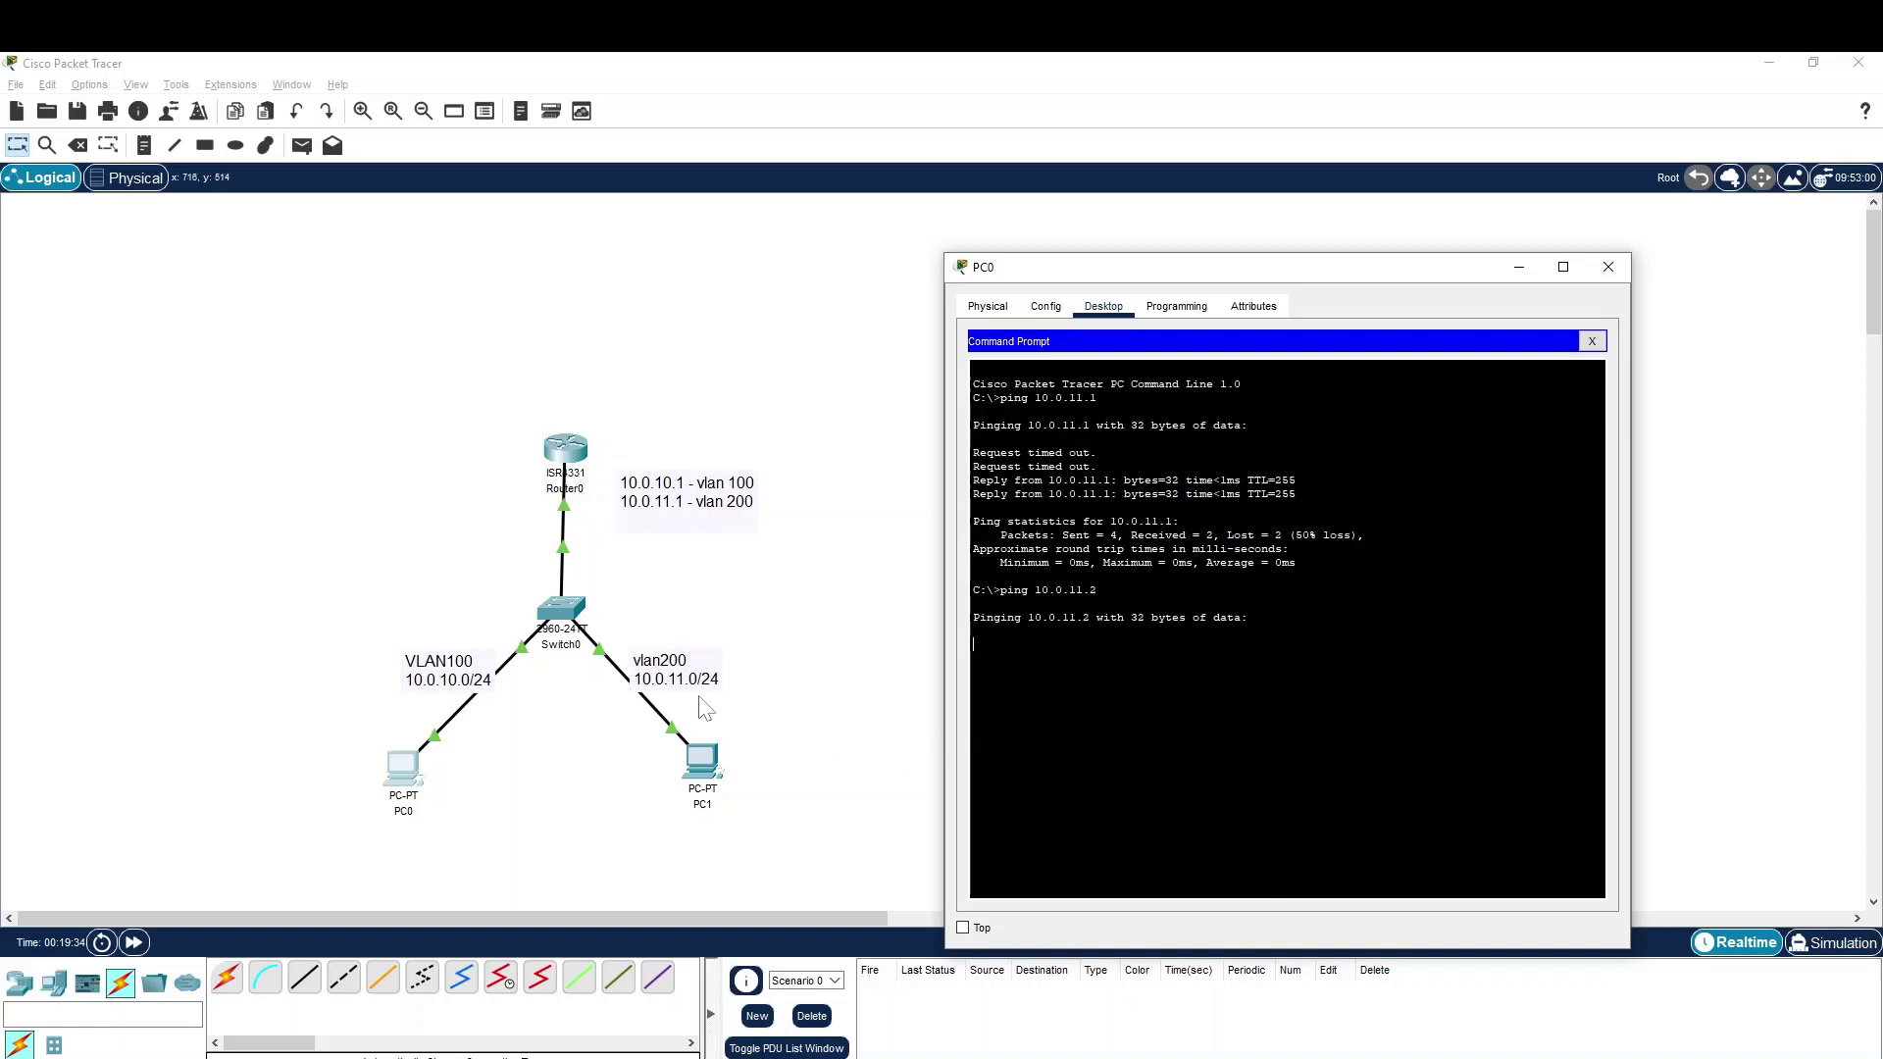
- Examine the VLAN and port entries on Switch0 with show mac address-table
click(589, 630)
click(598, 634)
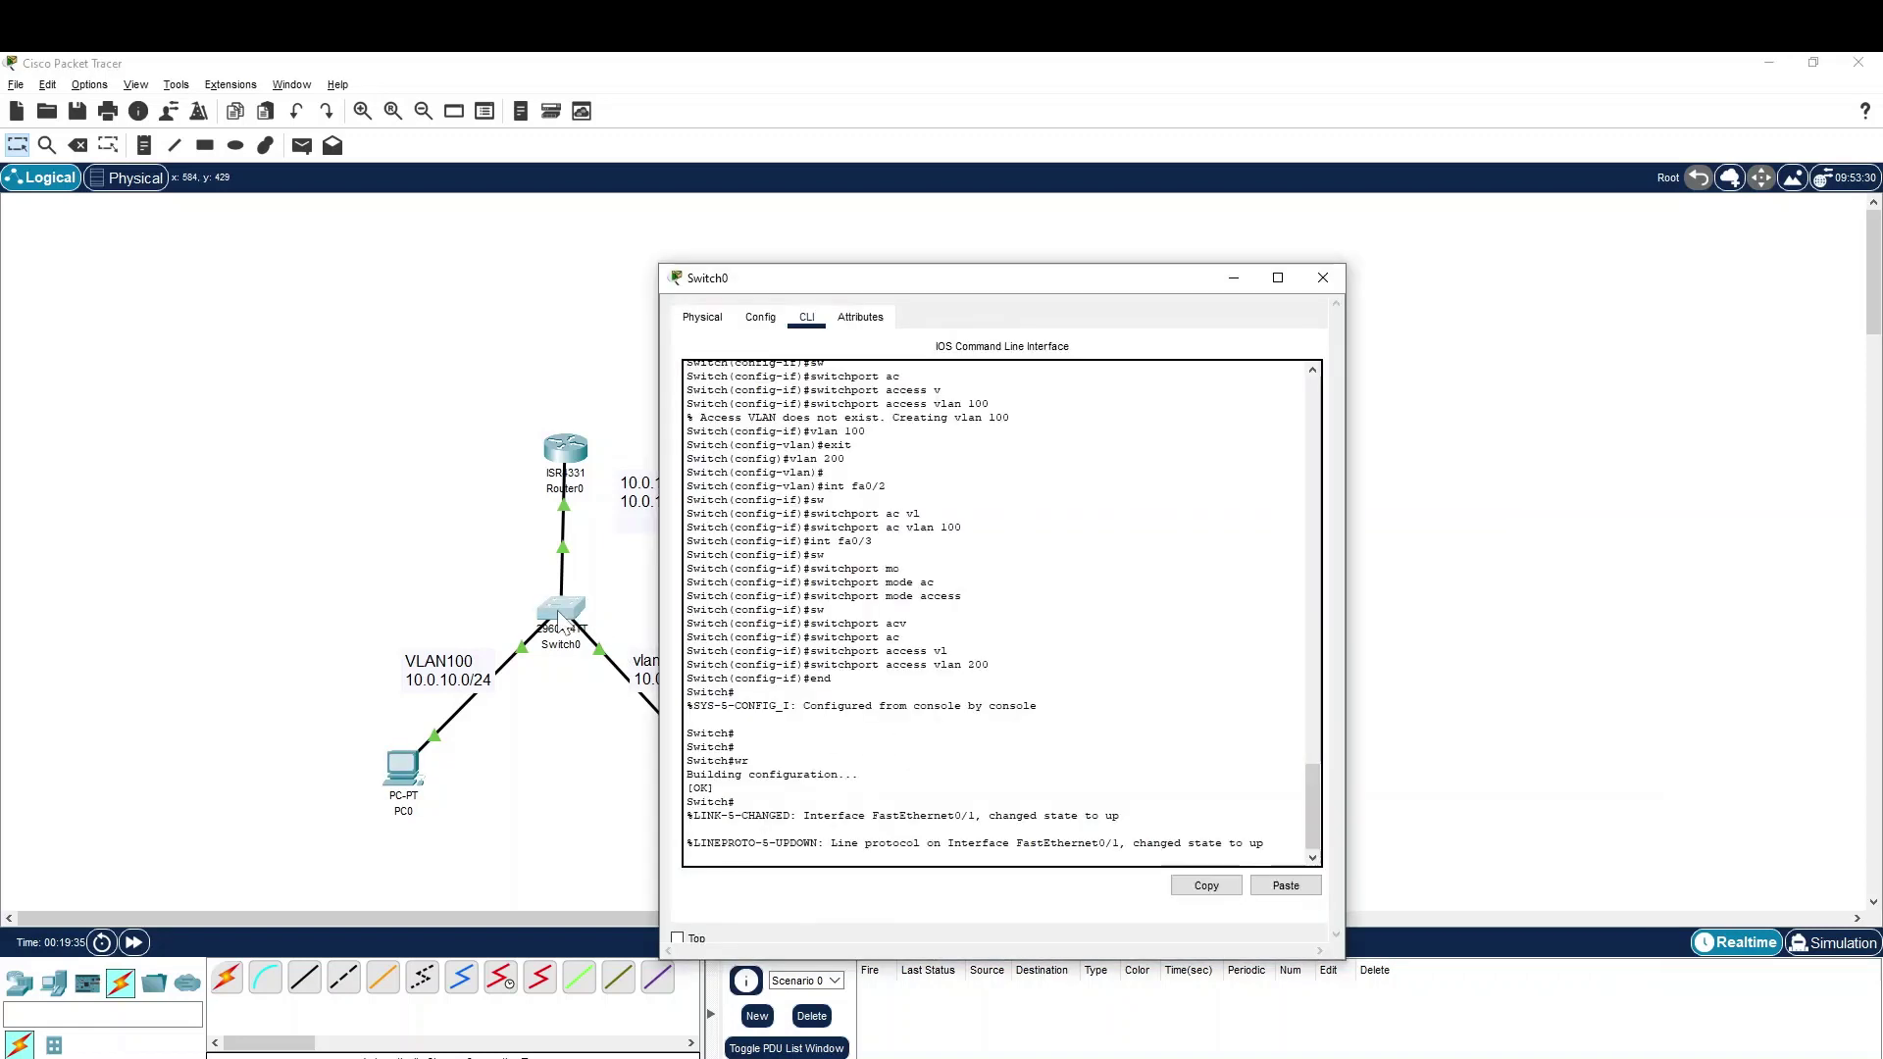
key(Return)
key(Return)
text(show mac)
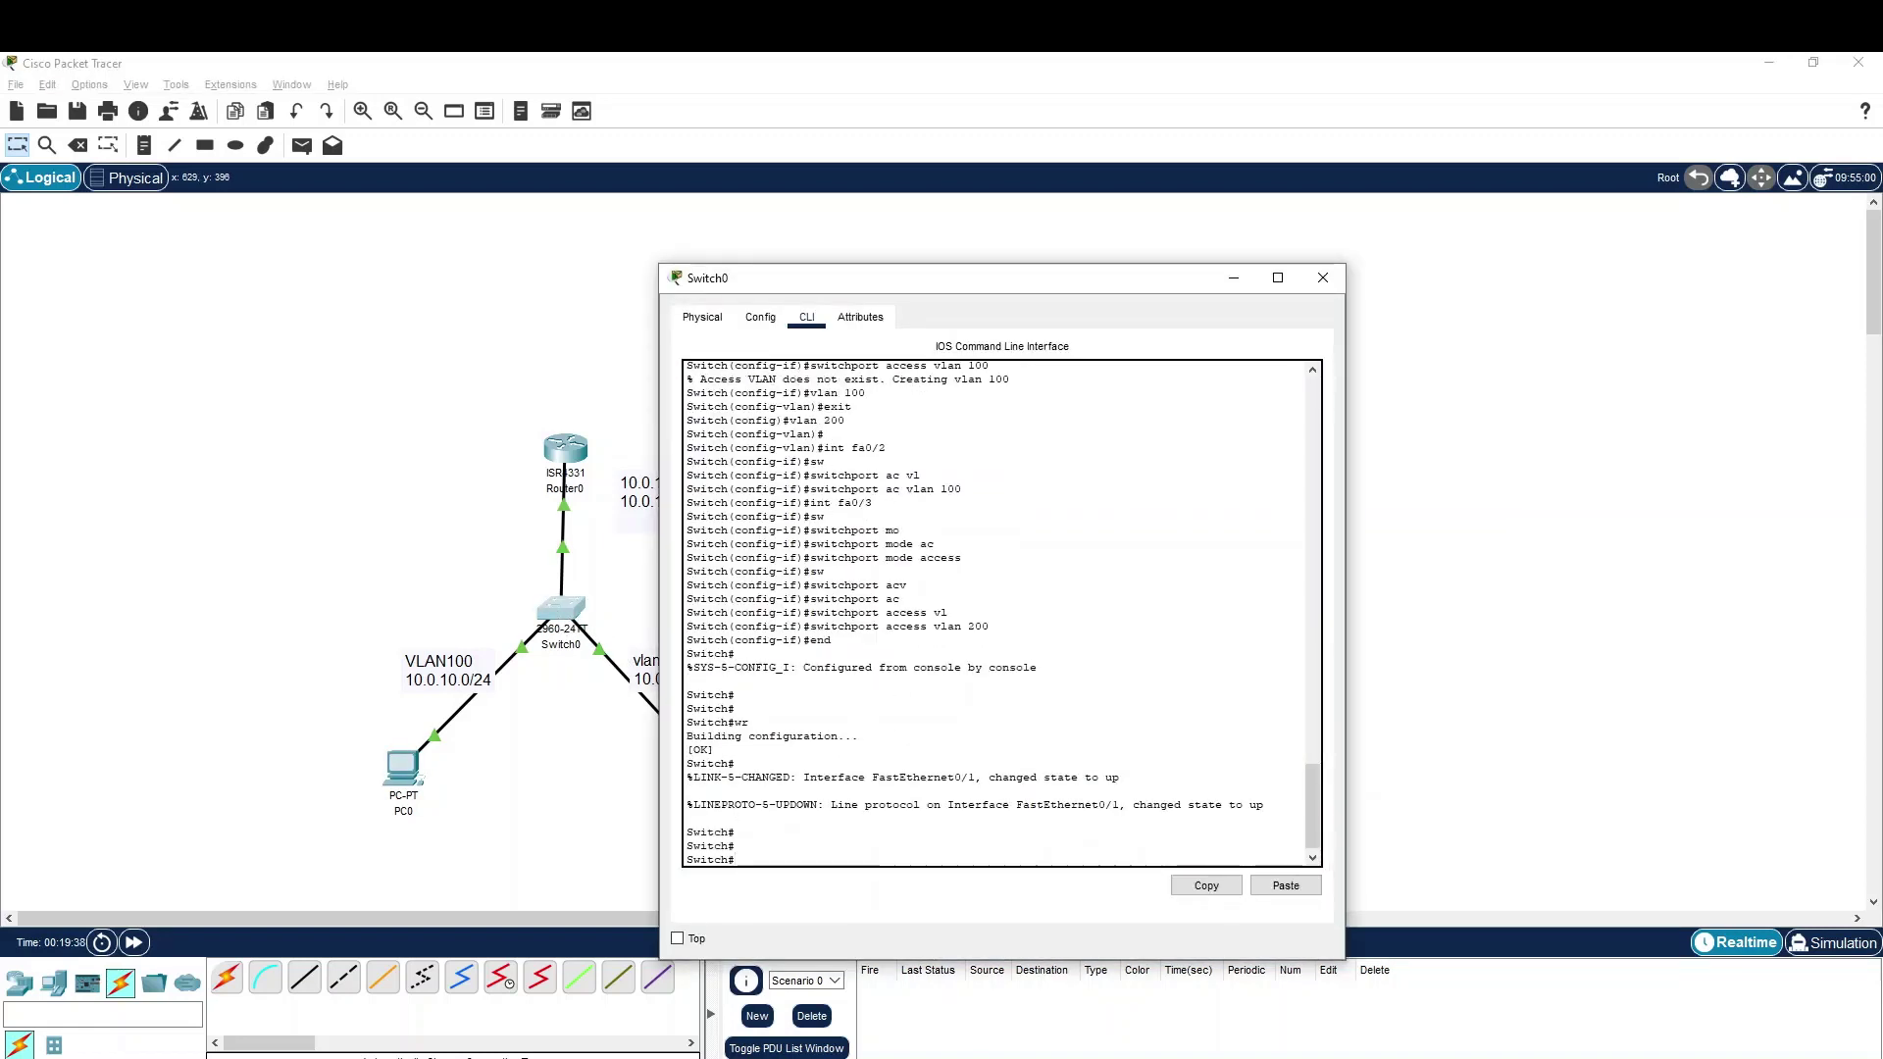
key(Return)
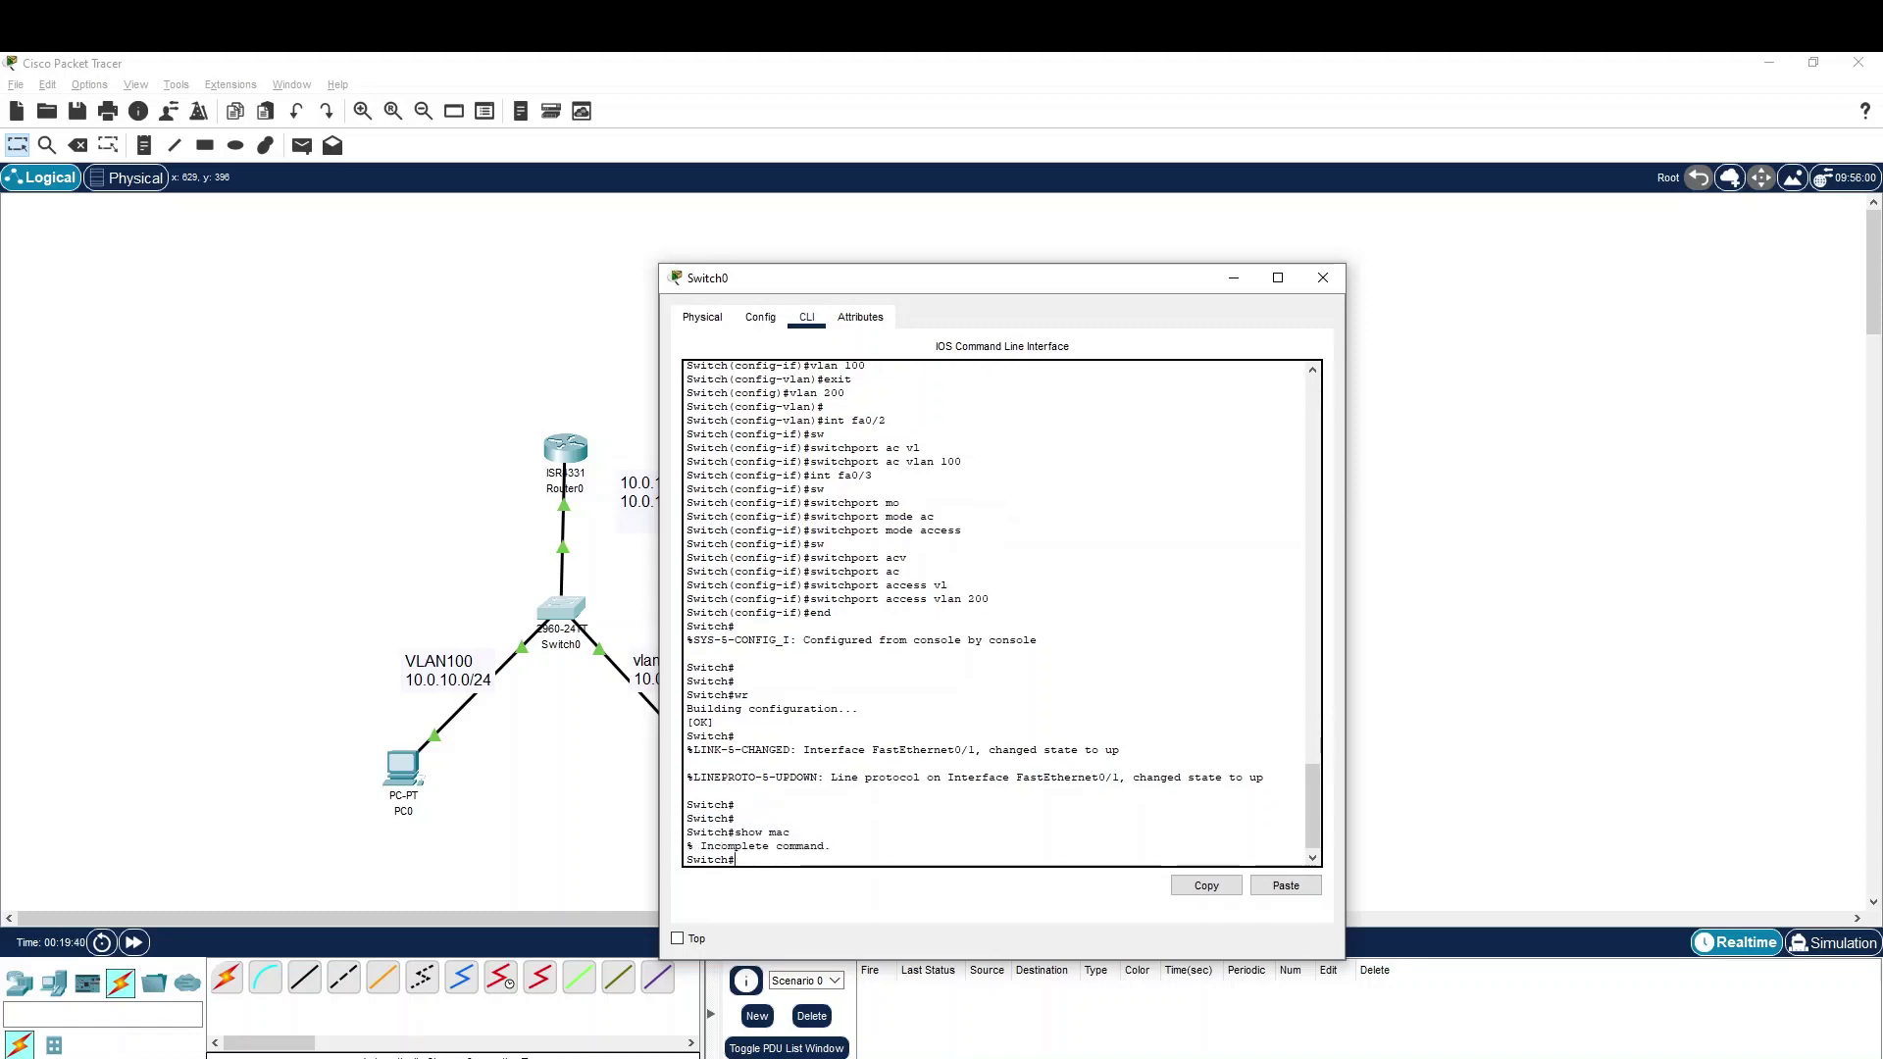
text(soow mac ad)
key(Tab)
key(Return)
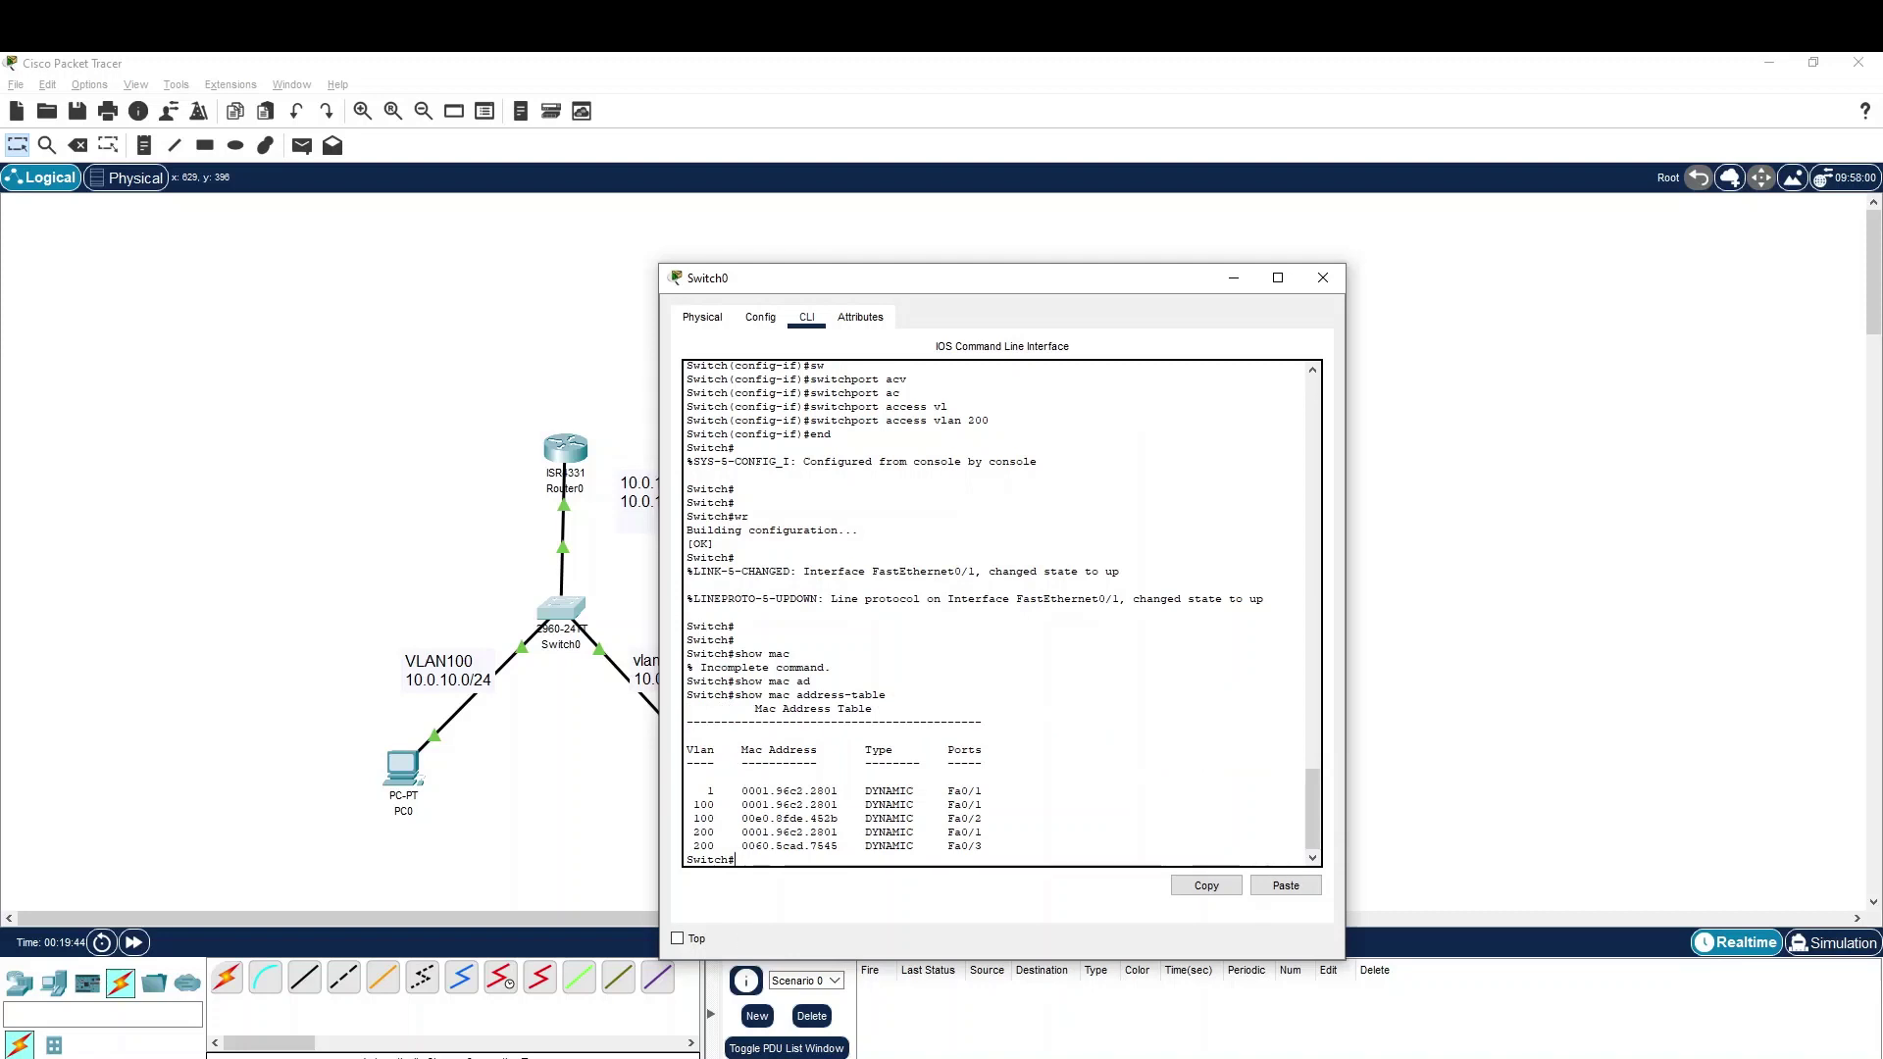
drag(981, 845, 688, 832)
click(692, 833)
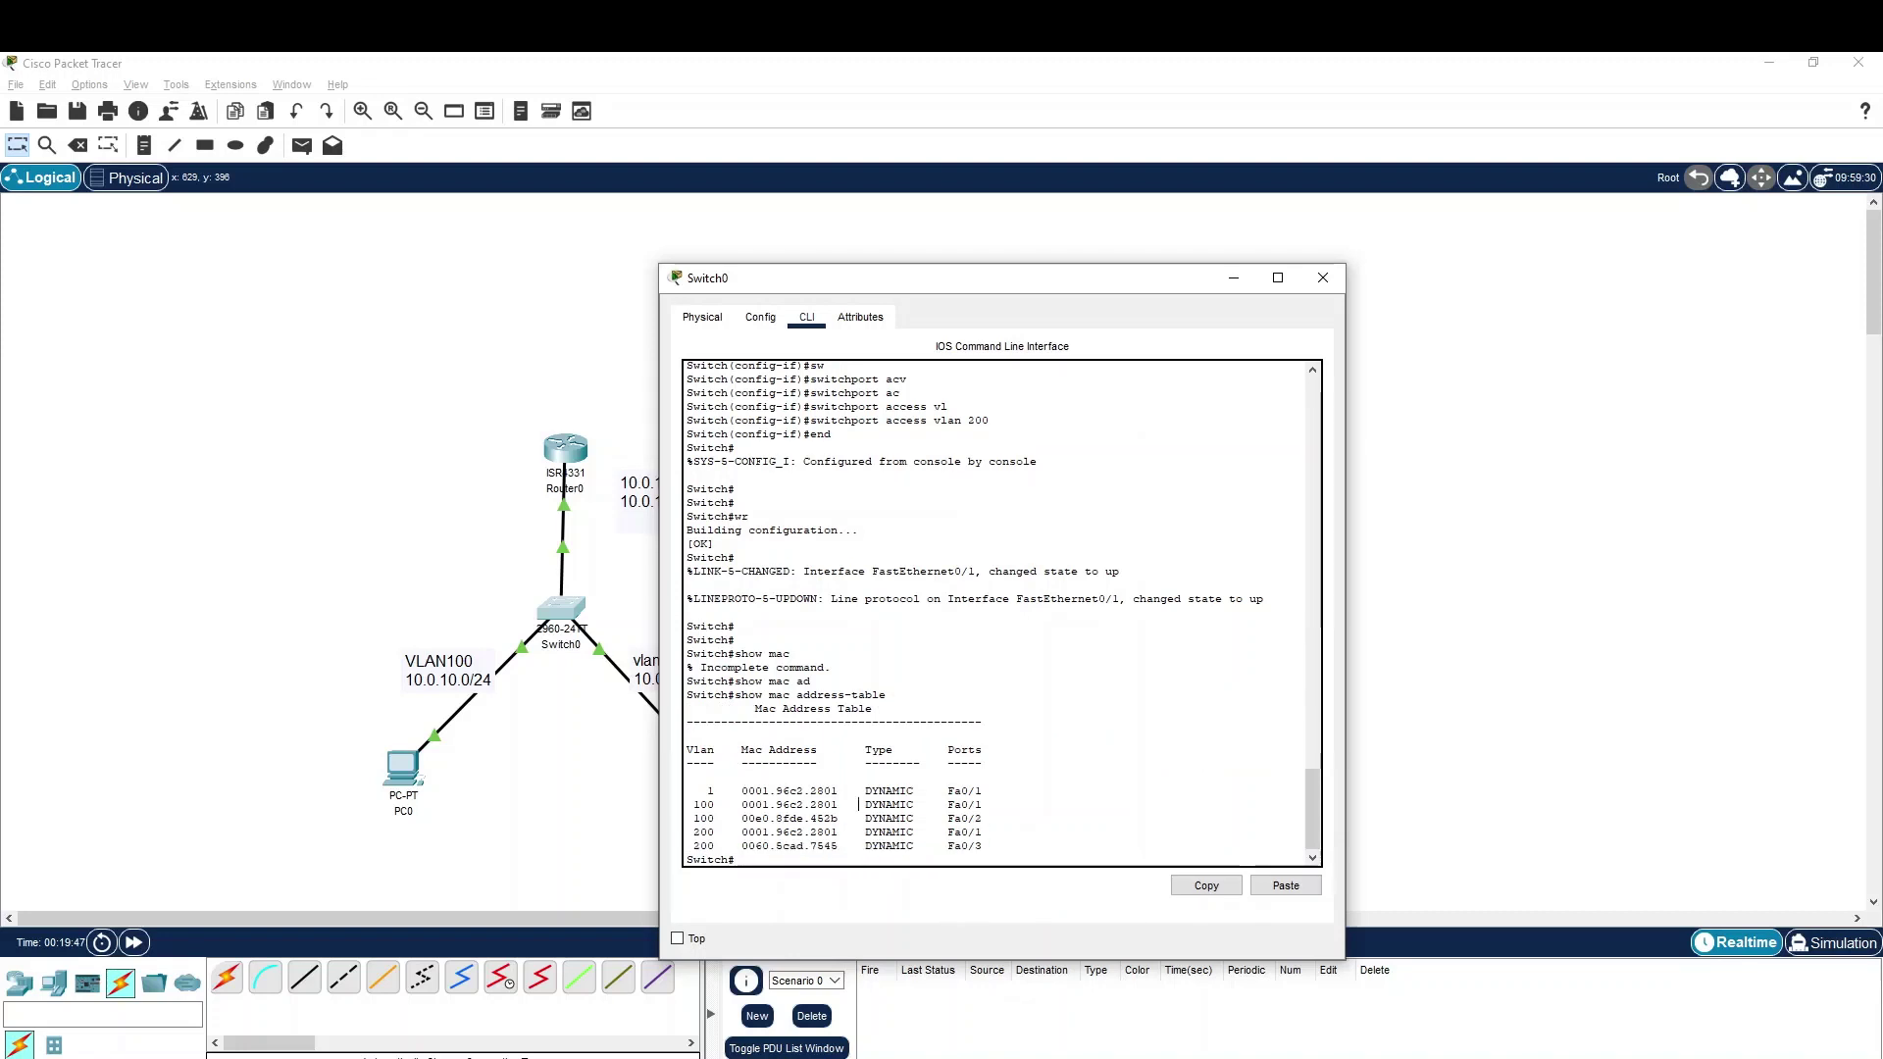
- Return to PC0's command prompt and examine the individual replies to the 10.0.11.2 ping
click(552, 802)
click(402, 770)
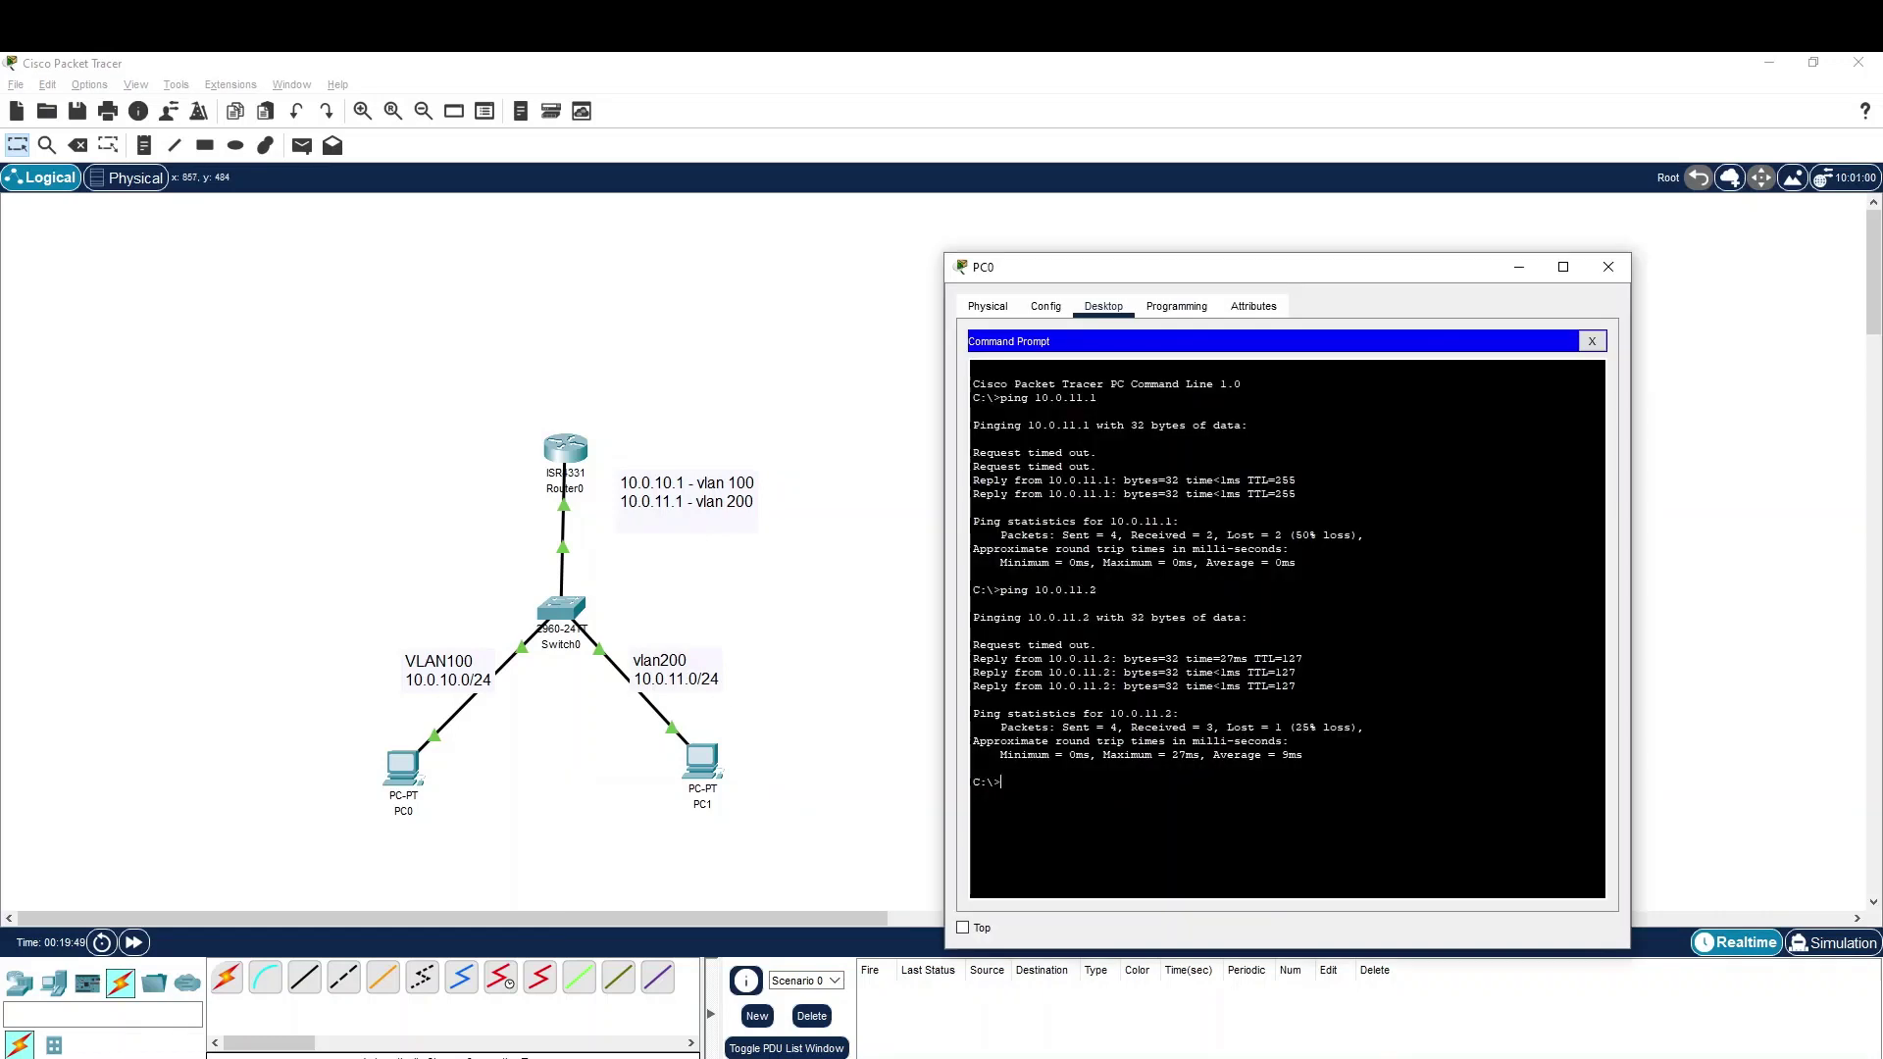
drag(1303, 688, 971, 657)
drag(1097, 645, 970, 646)
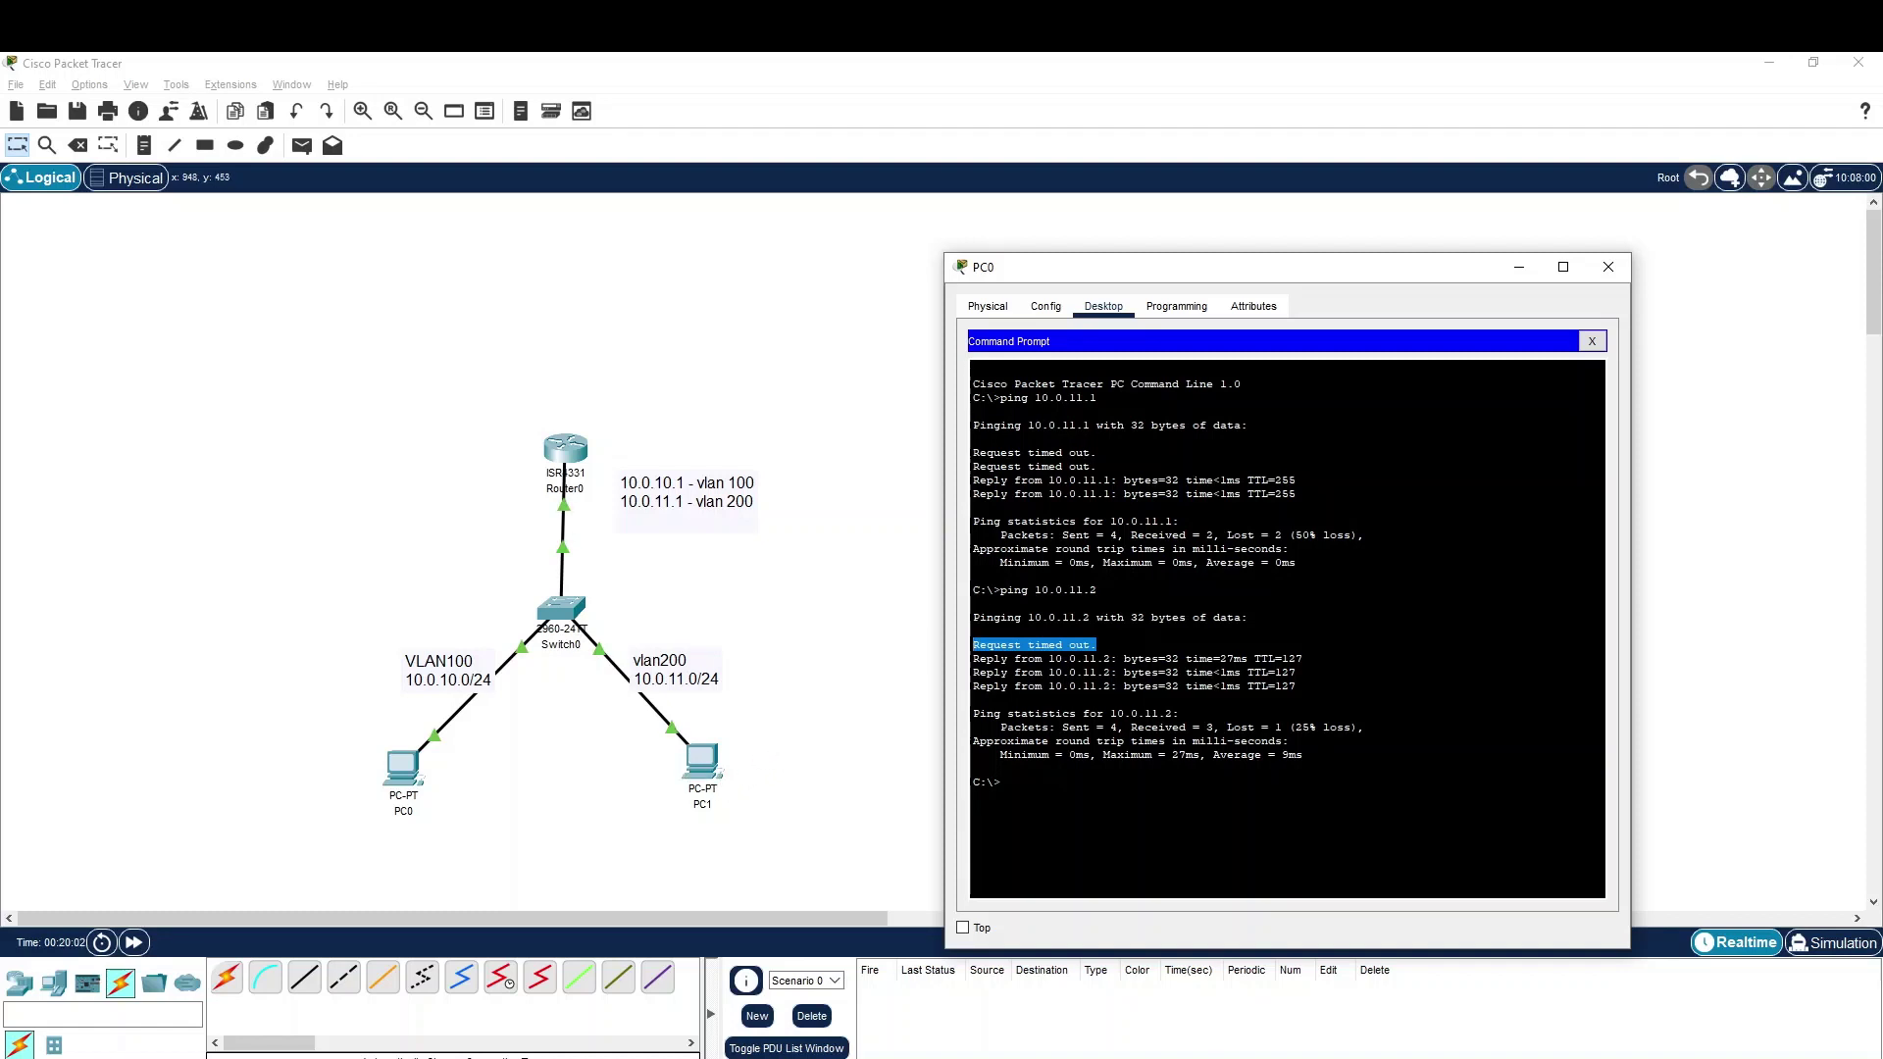
click(985, 647)
drag(973, 644, 1097, 645)
click(974, 698)
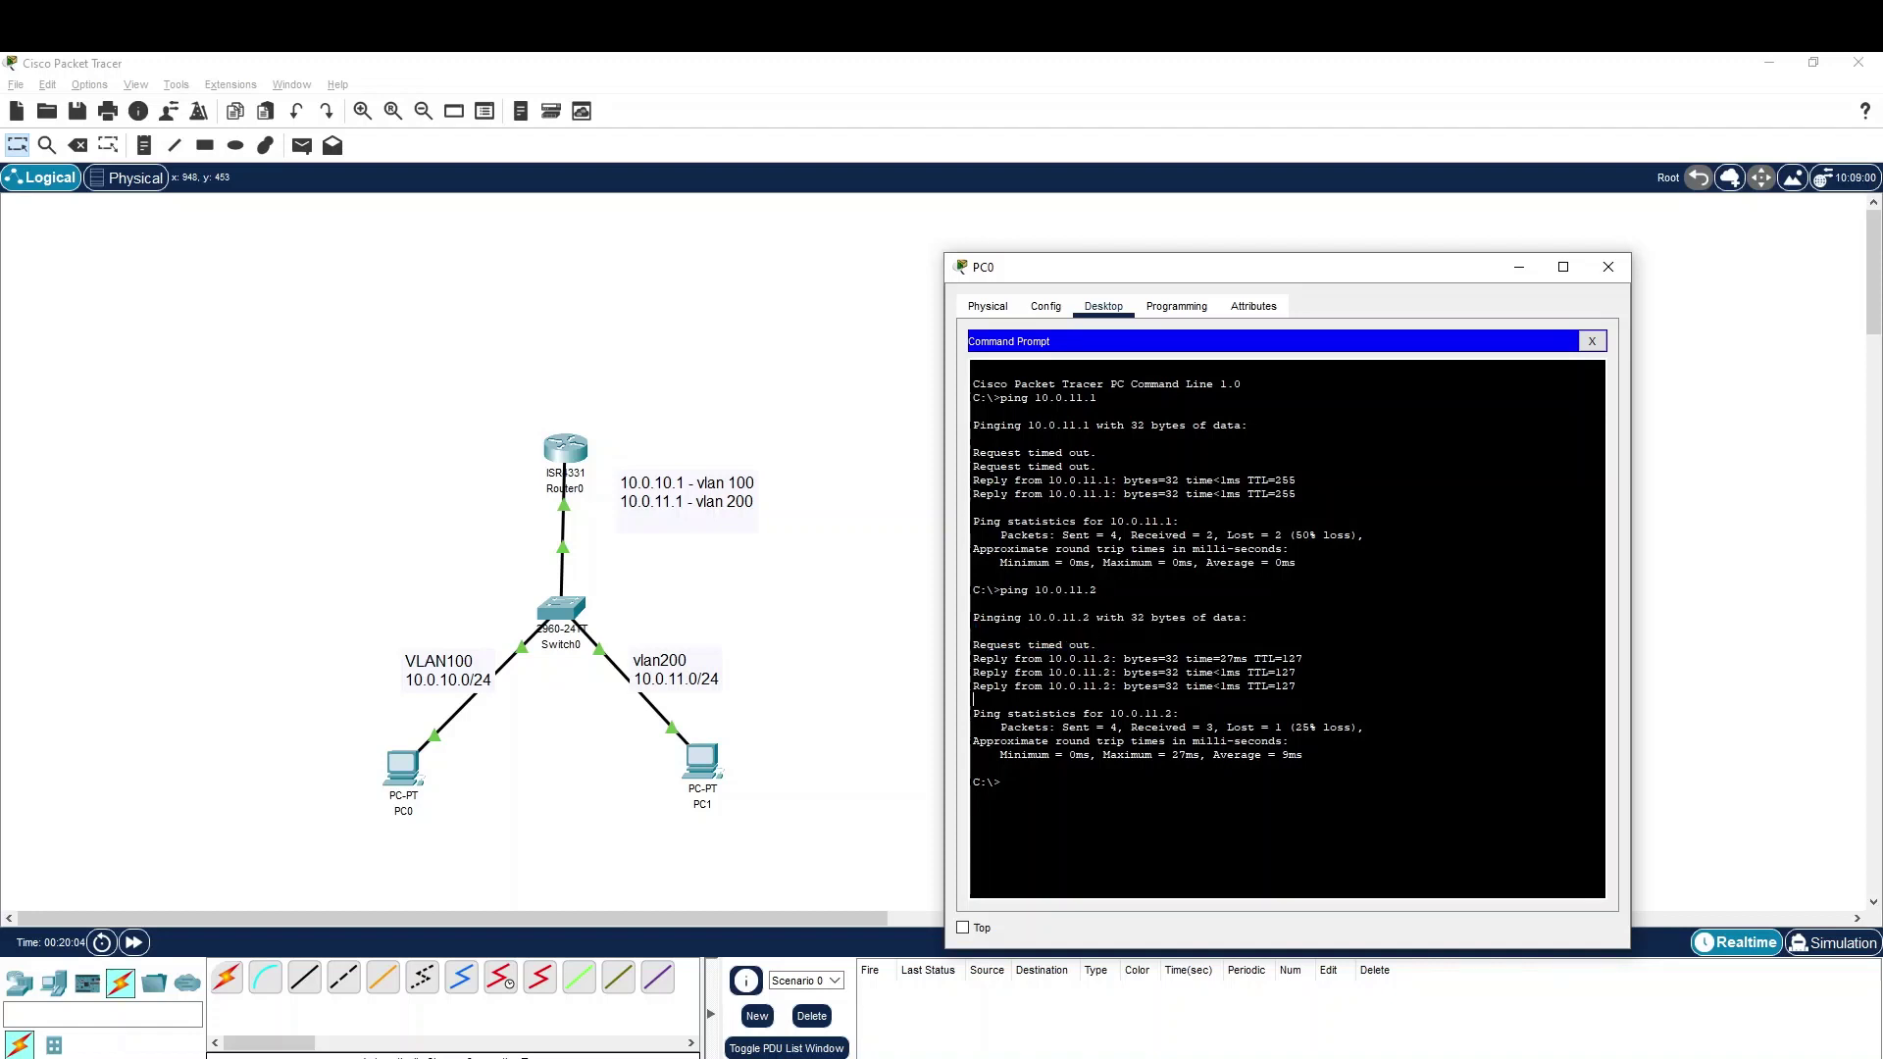
- Repeat the ping to 10.0.11.2 from PC0 and return to the network topology
key(Up)
key(Return)
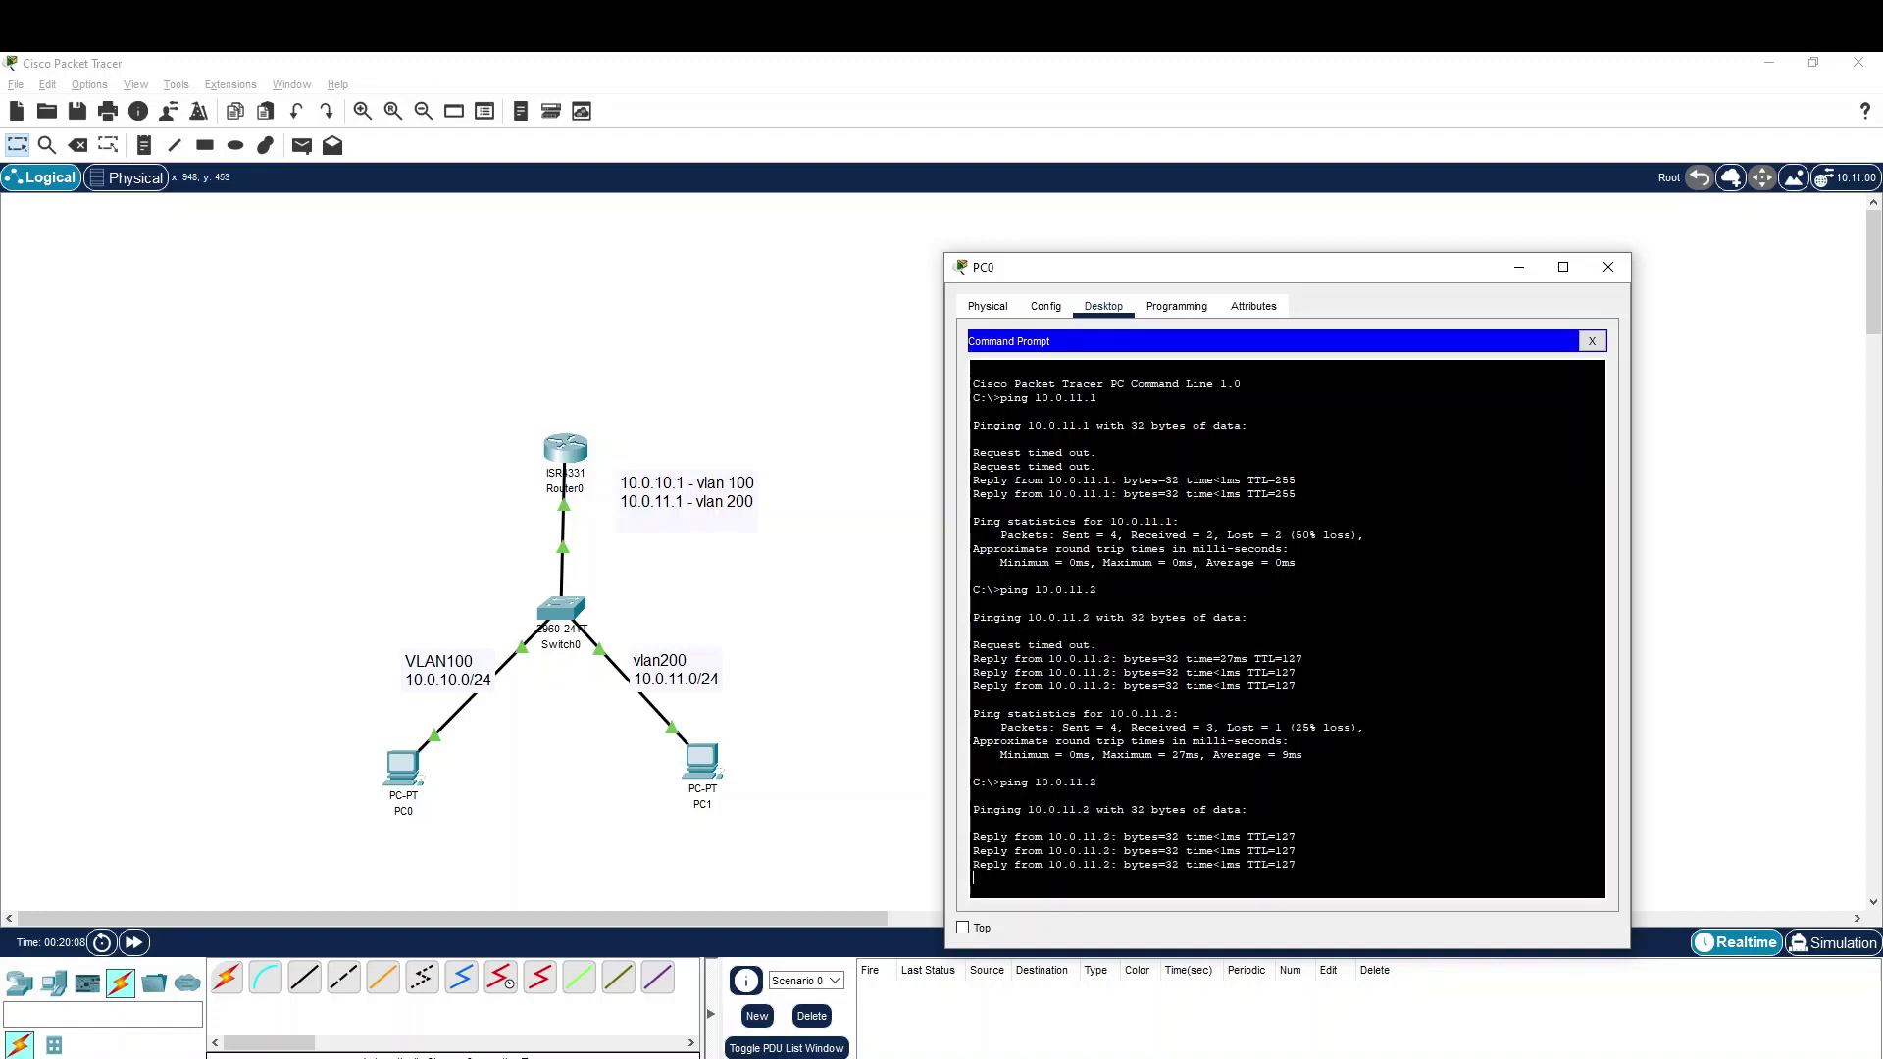
key(Return)
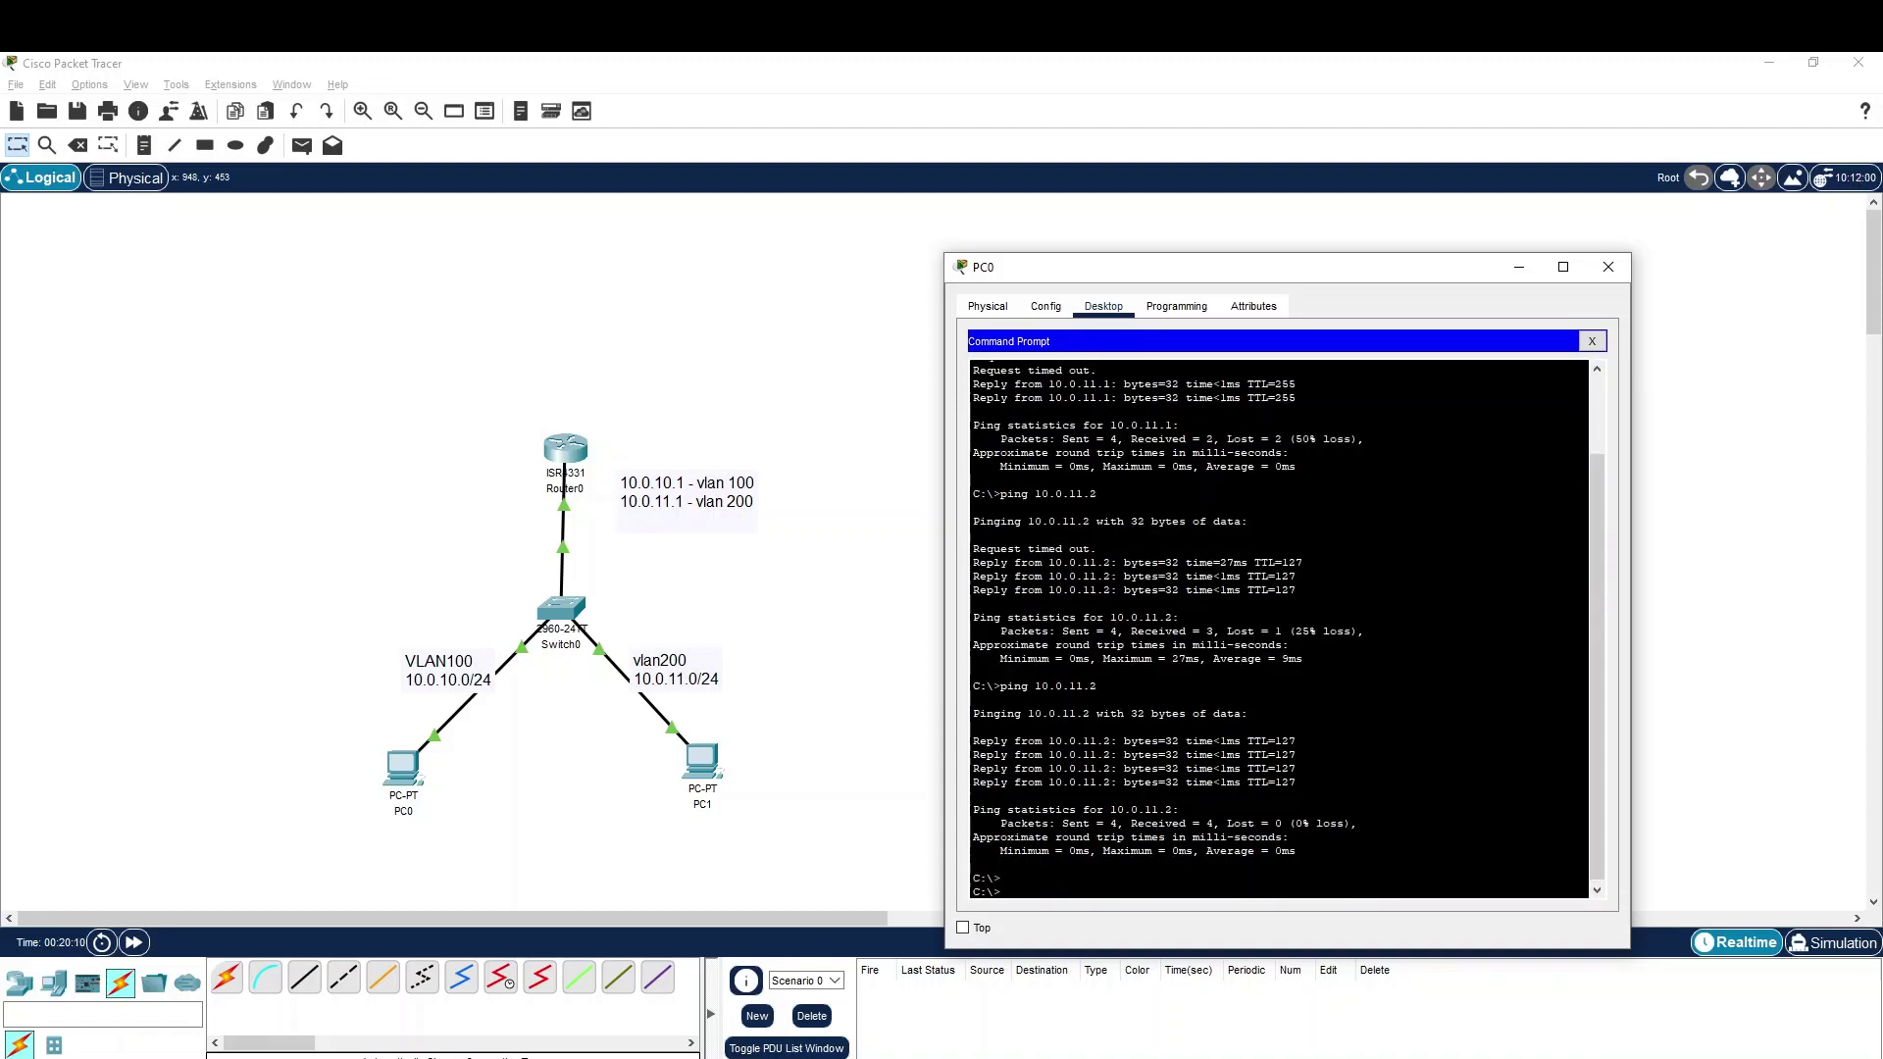
click(851, 547)
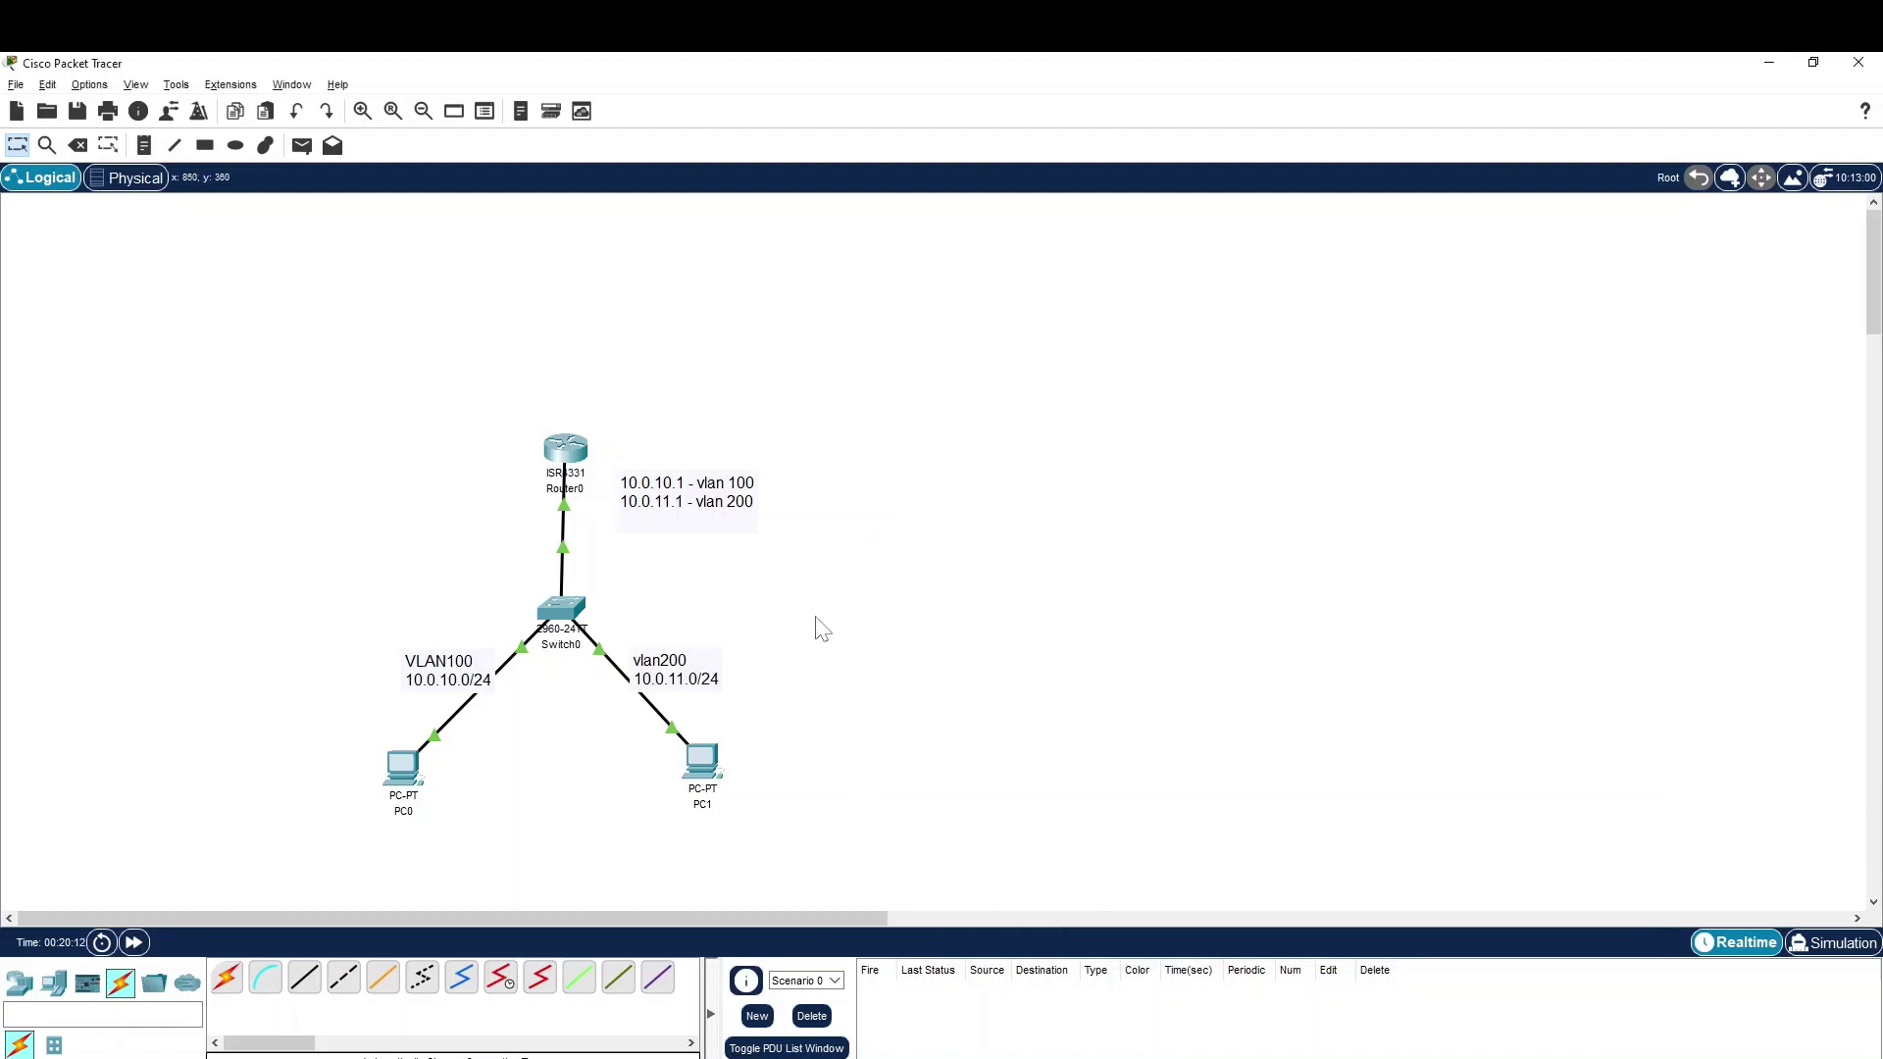